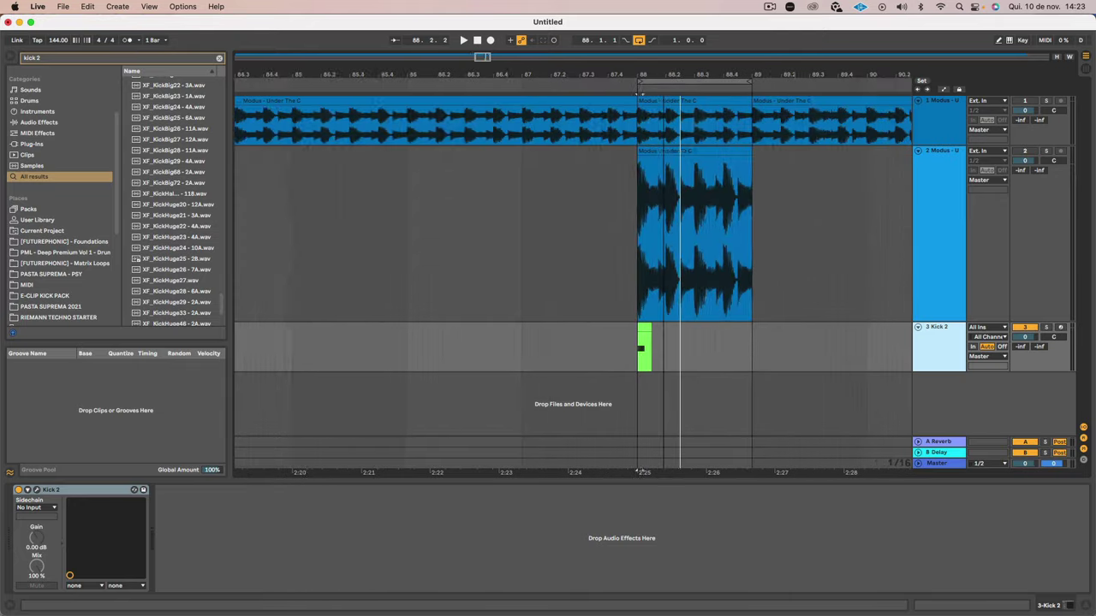
Step: Solo the first Modus track, extend the loop to run from bar 88 to bar 91, and play it
{"action": "left_click", "coordinate": [1046, 101]}
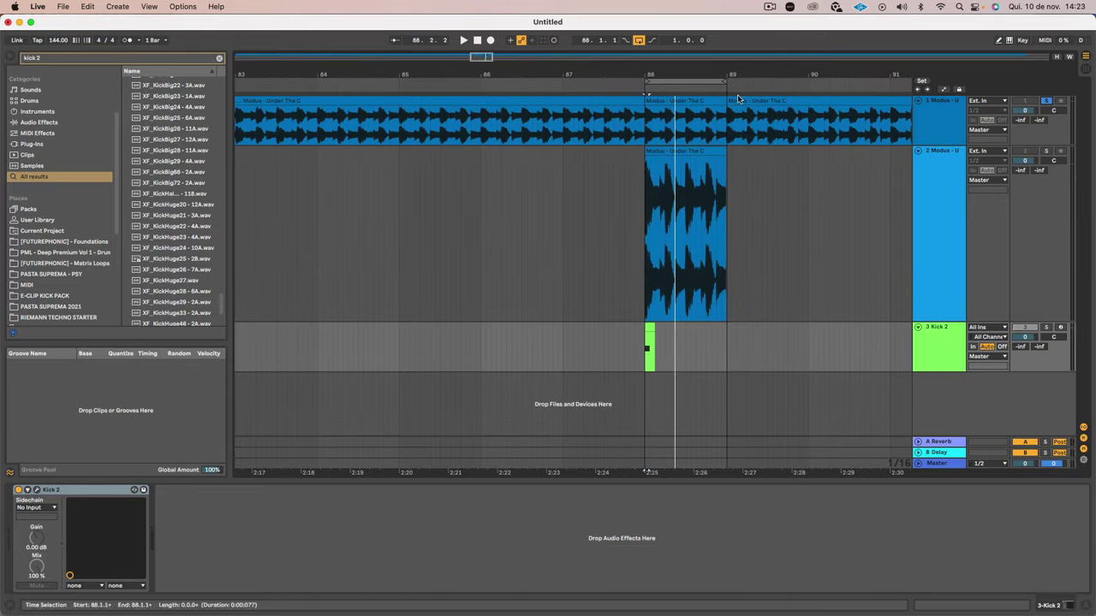
{"action": "left_click_drag", "start_coordinate": [723, 82], "coordinate": [889, 80]}
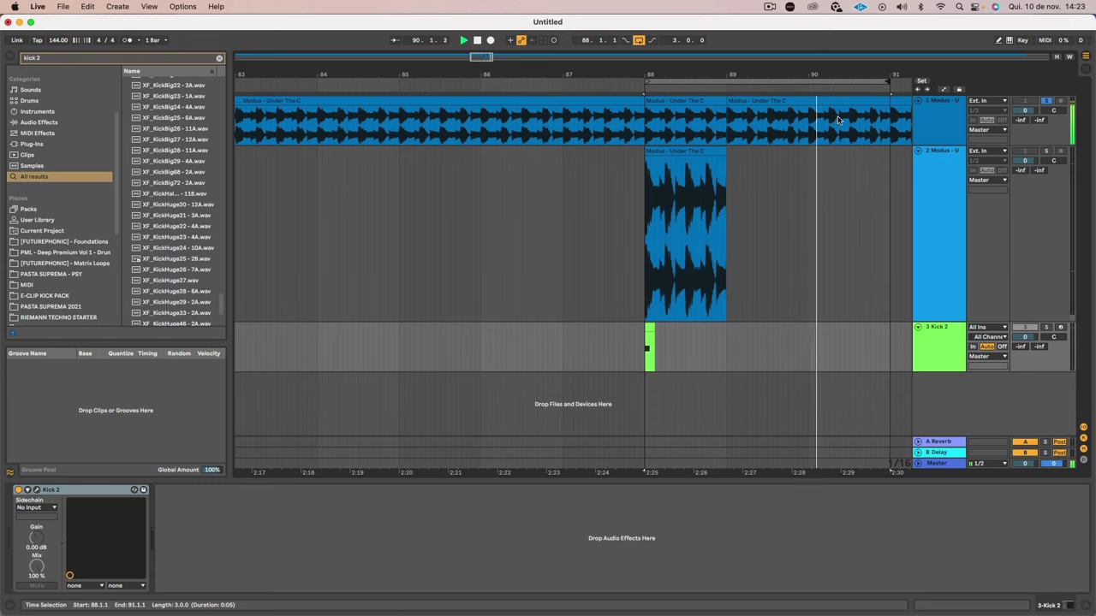
{"action": "scroll", "coordinate": [838, 121], "scroll_direction": "right", "scroll_amount": 5}
{"action": "scroll", "coordinate": [533, 96], "scroll_direction": "left", "scroll_amount": 10}
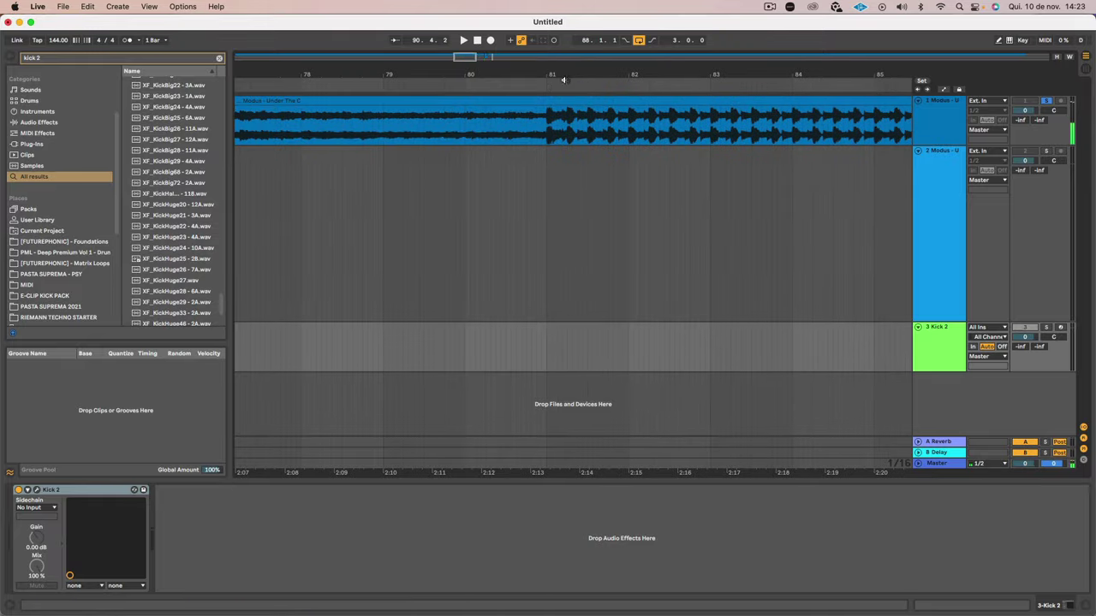
Step: Play the soloed reference track from around bar 81 through bar 88 to hear its kick and bass
{"action": "left_click", "coordinate": [540, 80]}
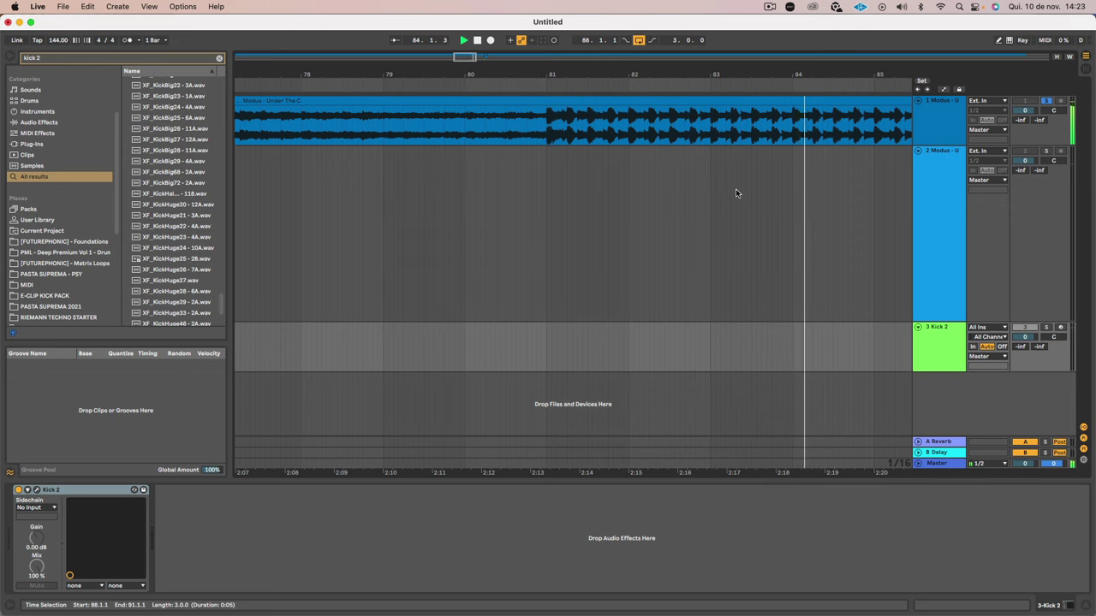
{"action": "scroll", "coordinate": [739, 189], "scroll_direction": "right", "scroll_amount": 5}
{"action": "scroll", "coordinate": [741, 192], "scroll_direction": "right", "scroll_amount": 1}
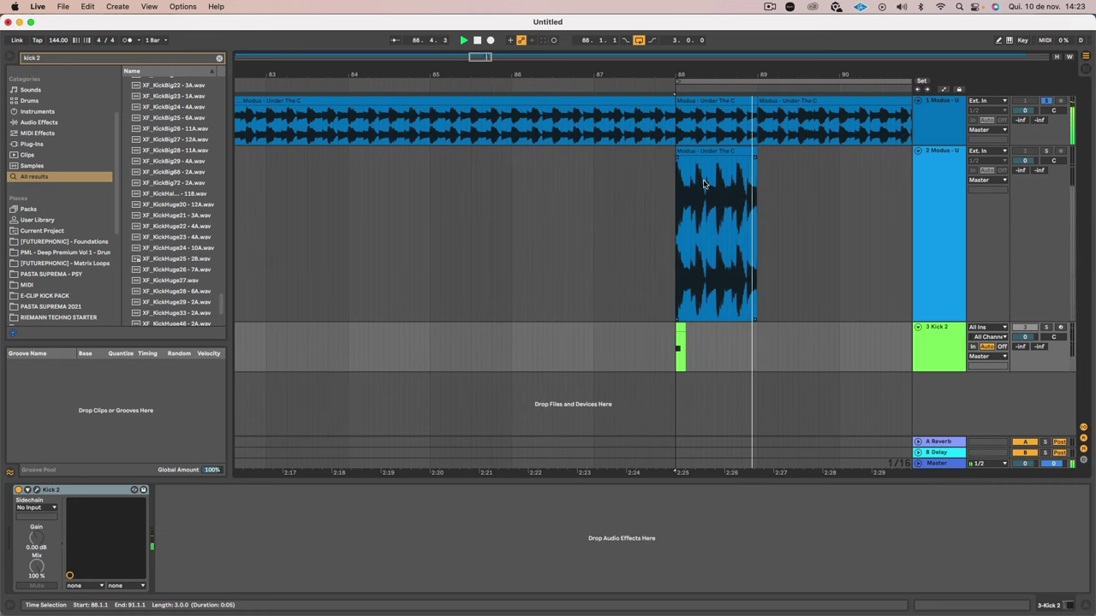
{"action": "key", "text": "space"}
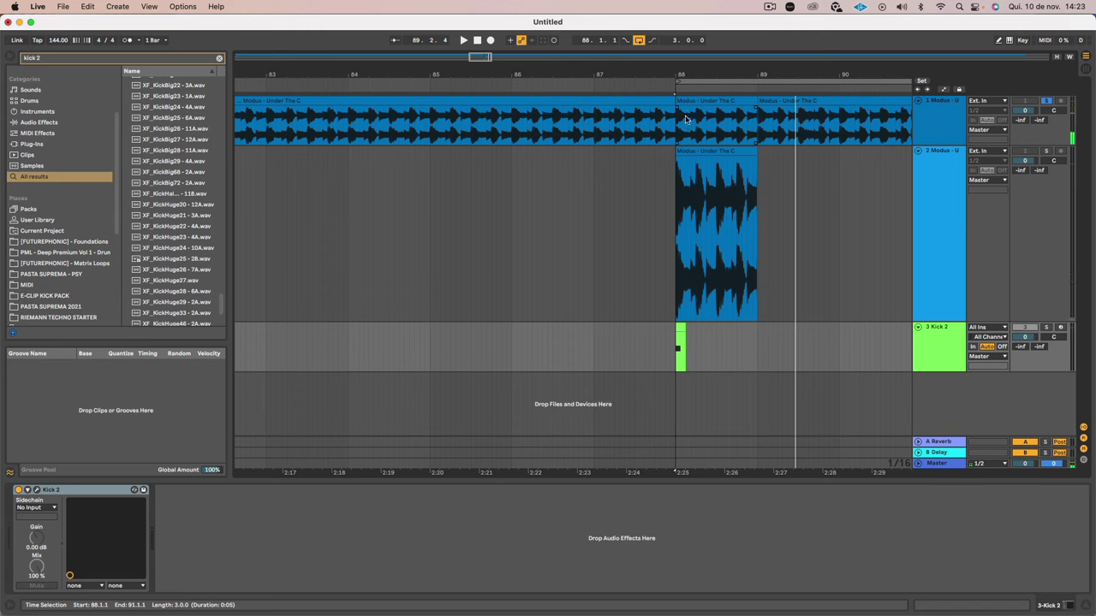
Step: Solo the second Modus track and play its one-bar clip at bar 88
{"action": "left_click", "coordinate": [948, 184]}
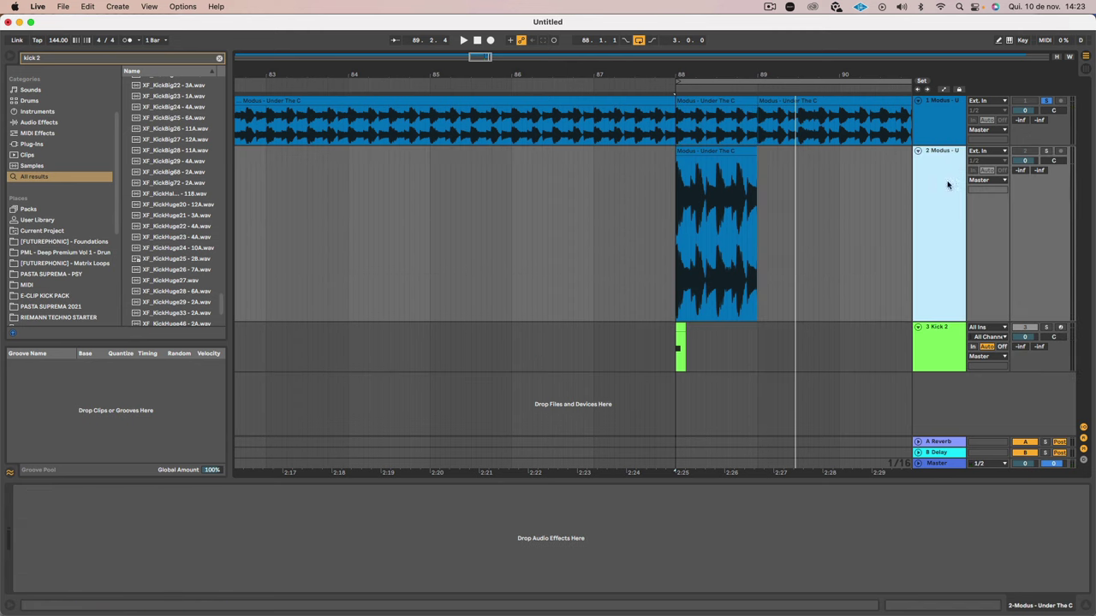
{"action": "left_click", "coordinate": [1044, 151]}
{"action": "key", "text": "space"}
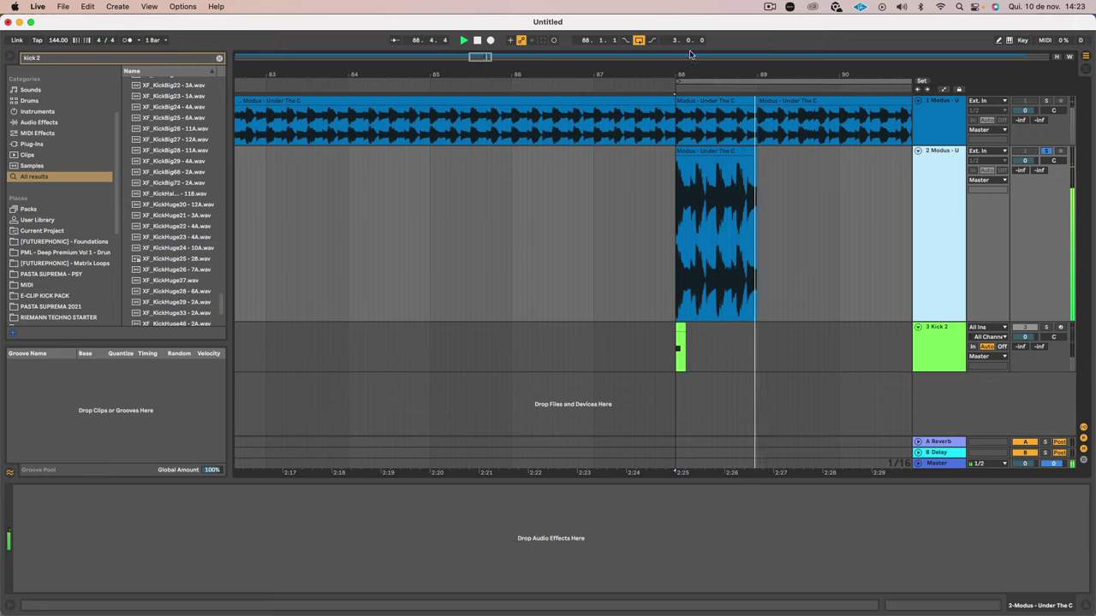
{"action": "key", "text": "space"}
Step: Select the kick portion of the second Modus track's clip, from 88.1.1 to 88.1.2, and examine its waveform
{"action": "left_click_drag", "start_coordinate": [700, 75], "coordinate": [699, 168]}
{"action": "left_click_drag", "start_coordinate": [613, 102], "coordinate": [757, 102]}
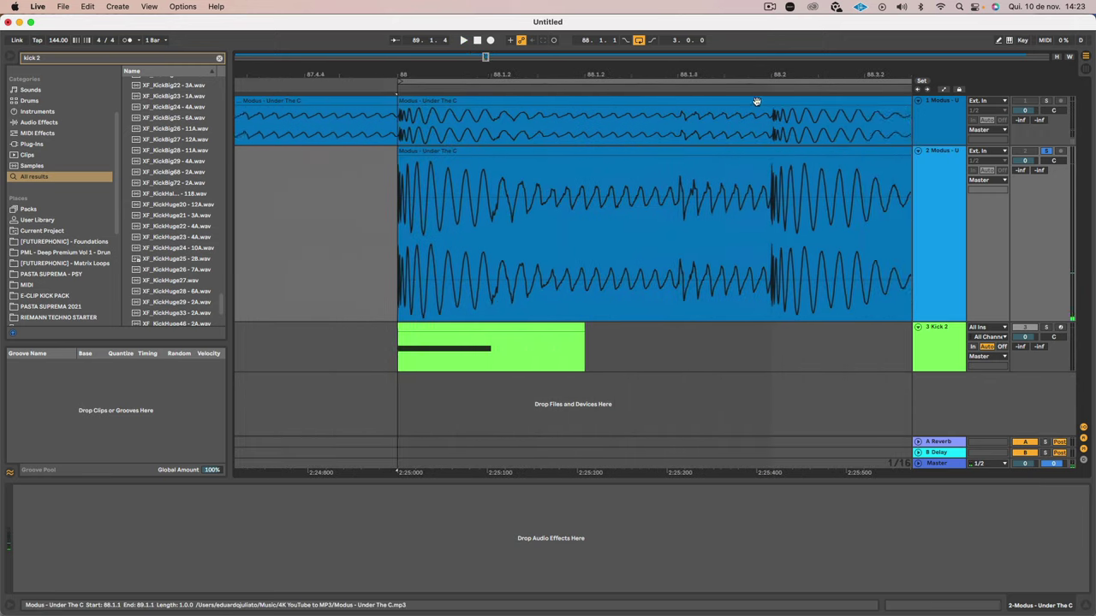
{"action": "left_click", "coordinate": [622, 303]}
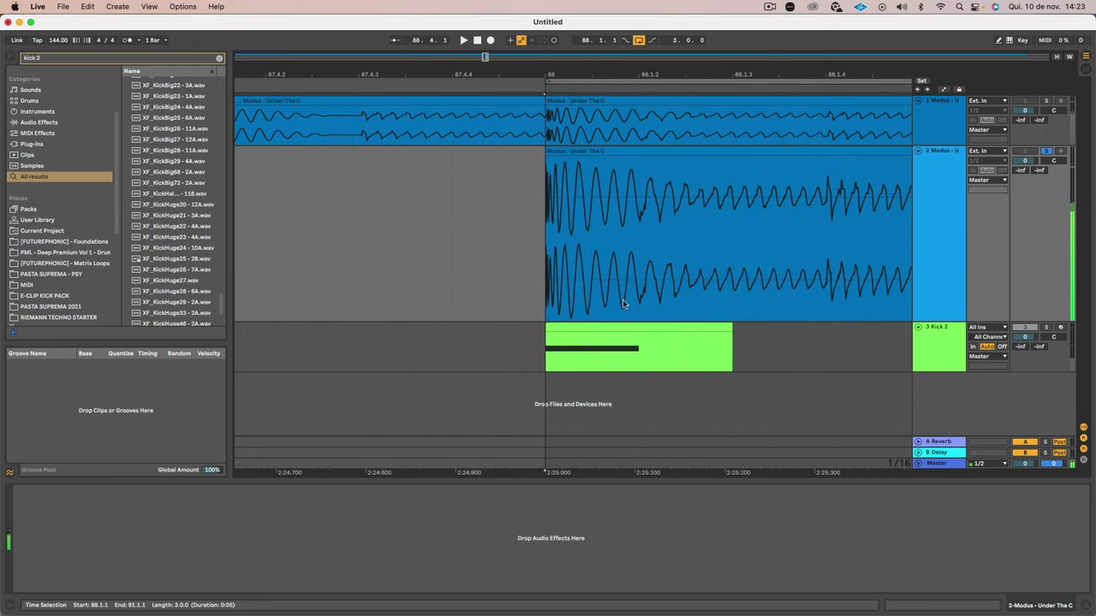
{"action": "left_click_drag", "start_coordinate": [561, 75], "coordinate": [562, 149]}
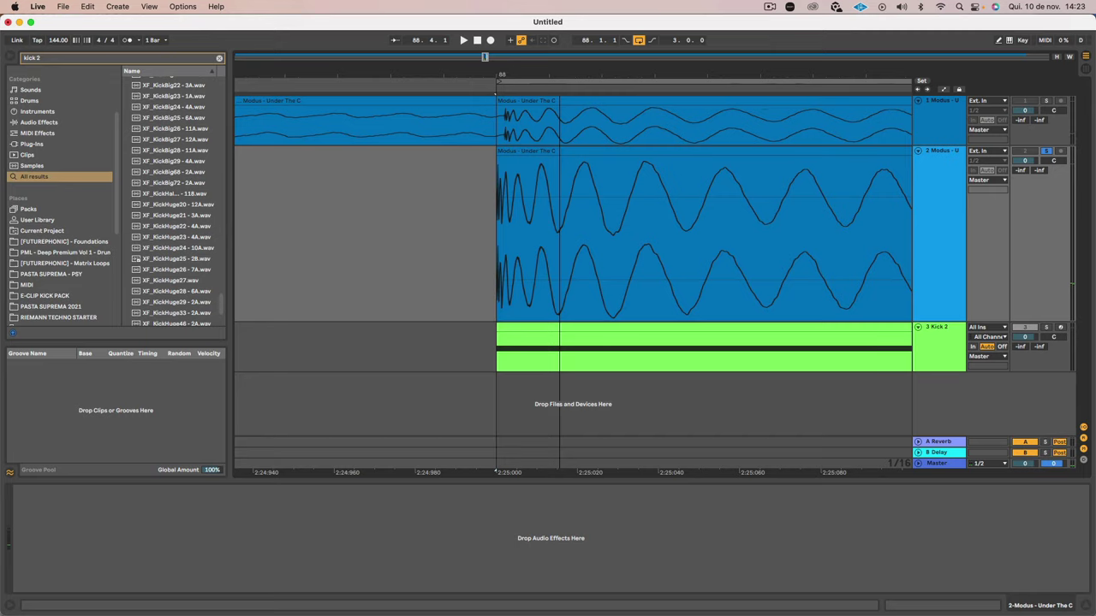
{"action": "left_click", "coordinate": [558, 251]}
{"action": "scroll", "coordinate": [558, 251], "scroll_direction": "down", "scroll_amount": 2}
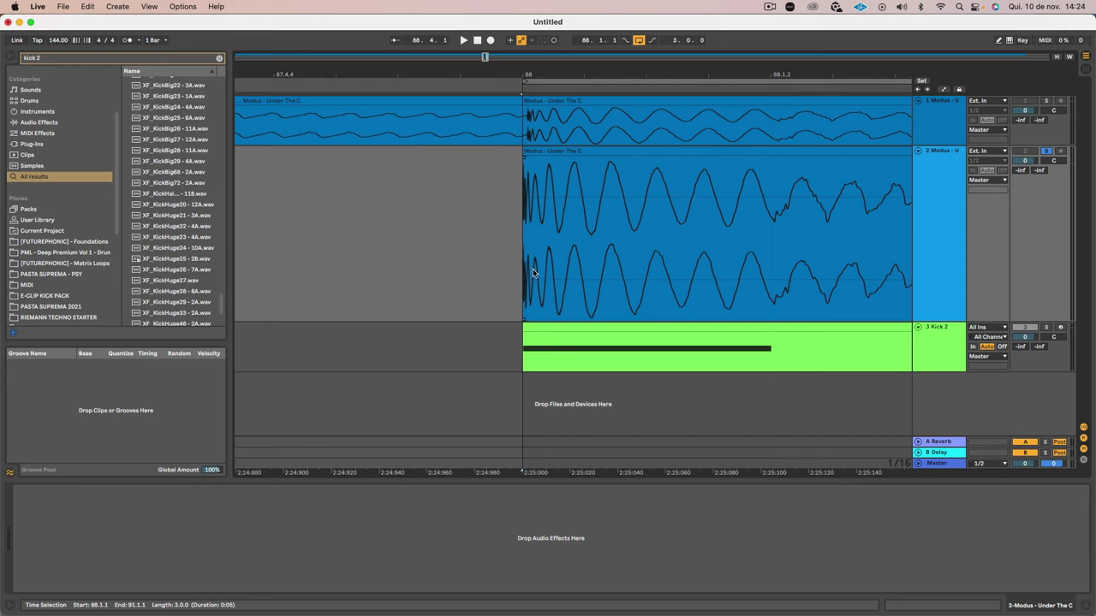
{"action": "left_click_drag", "start_coordinate": [537, 271], "coordinate": [669, 270]}
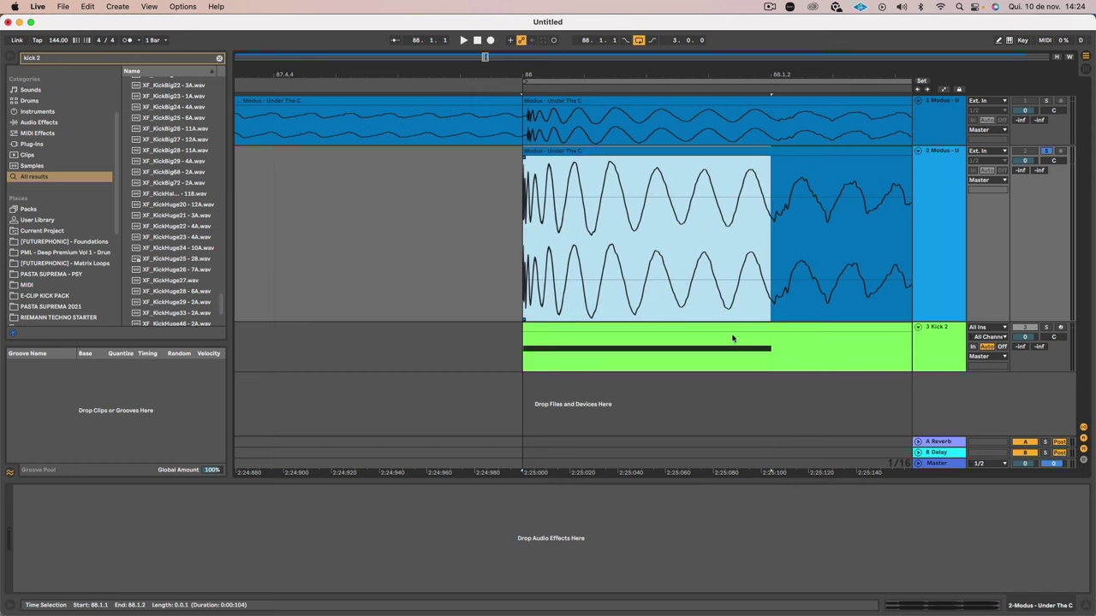
{"action": "left_click_drag", "start_coordinate": [626, 71], "coordinate": [626, 82]}
{"action": "scroll", "coordinate": [695, 214], "scroll_direction": "right", "scroll_amount": 1}
{"action": "scroll", "coordinate": [695, 214], "scroll_direction": "right", "scroll_amount": 3}
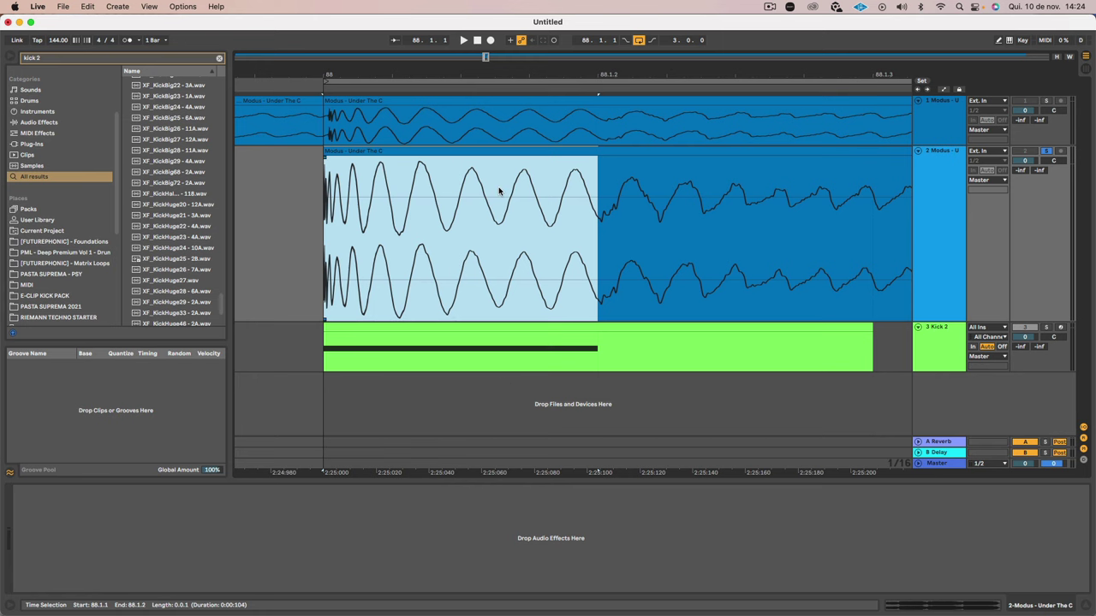
{"action": "left_click_drag", "start_coordinate": [478, 73], "coordinate": [478, 34]}
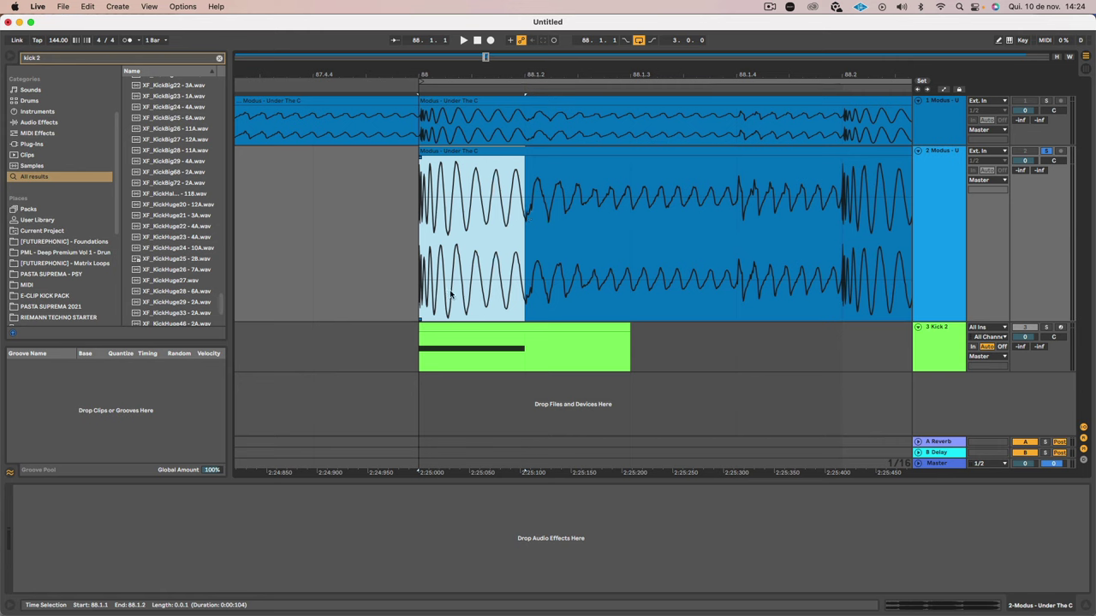
Step: Open the Kick 2 plug-in on the third track, mute its Click 1 layer, and position its window clear of the reference waveform
{"action": "left_click", "coordinate": [466, 330]}
{"action": "left_click", "coordinate": [945, 339]}
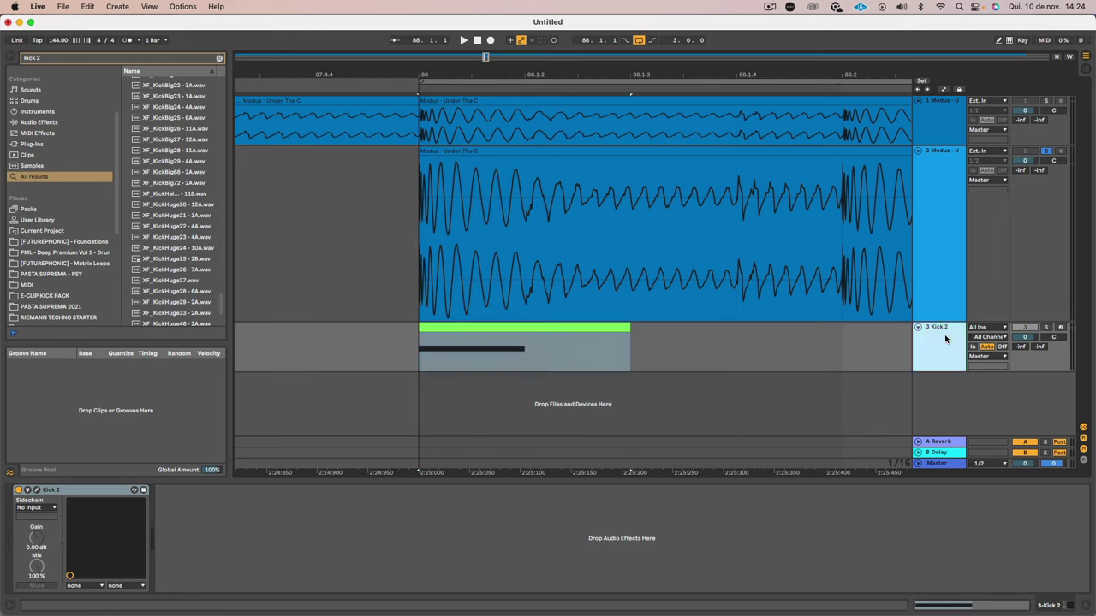
{"action": "left_click", "coordinate": [36, 490]}
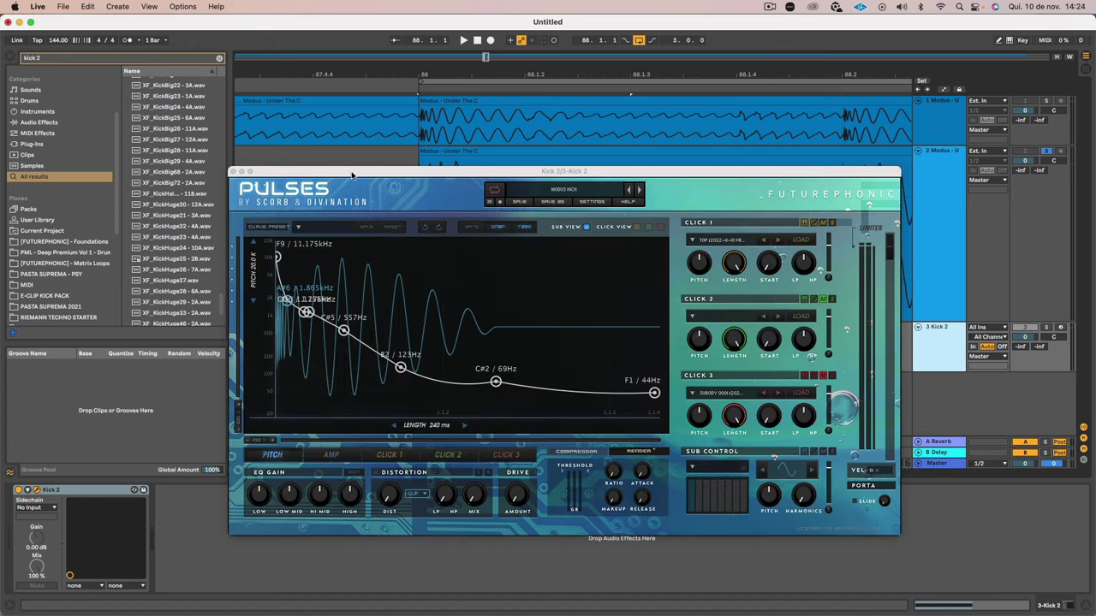
{"action": "left_click_drag", "start_coordinate": [351, 175], "coordinate": [404, 106]}
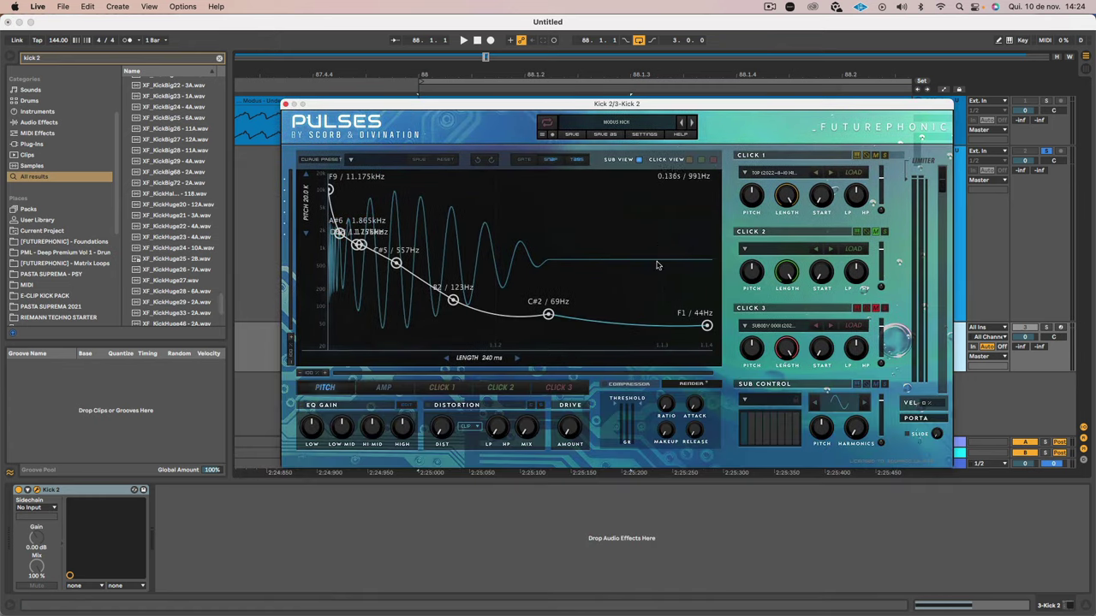
{"action": "left_click", "coordinate": [876, 156]}
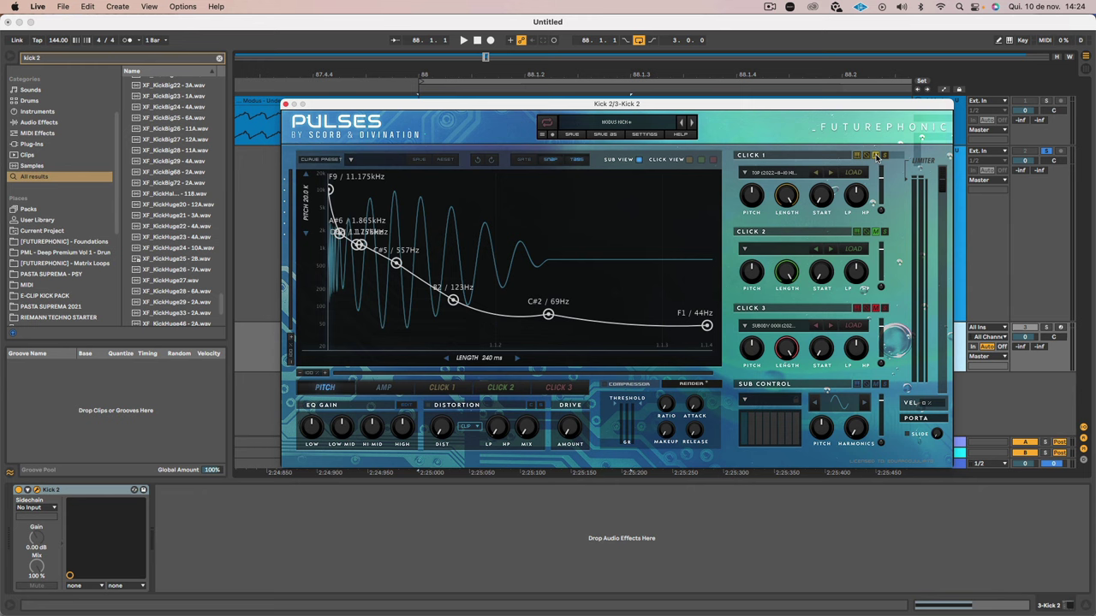
{"action": "left_click_drag", "start_coordinate": [727, 106], "coordinate": [763, 160]}
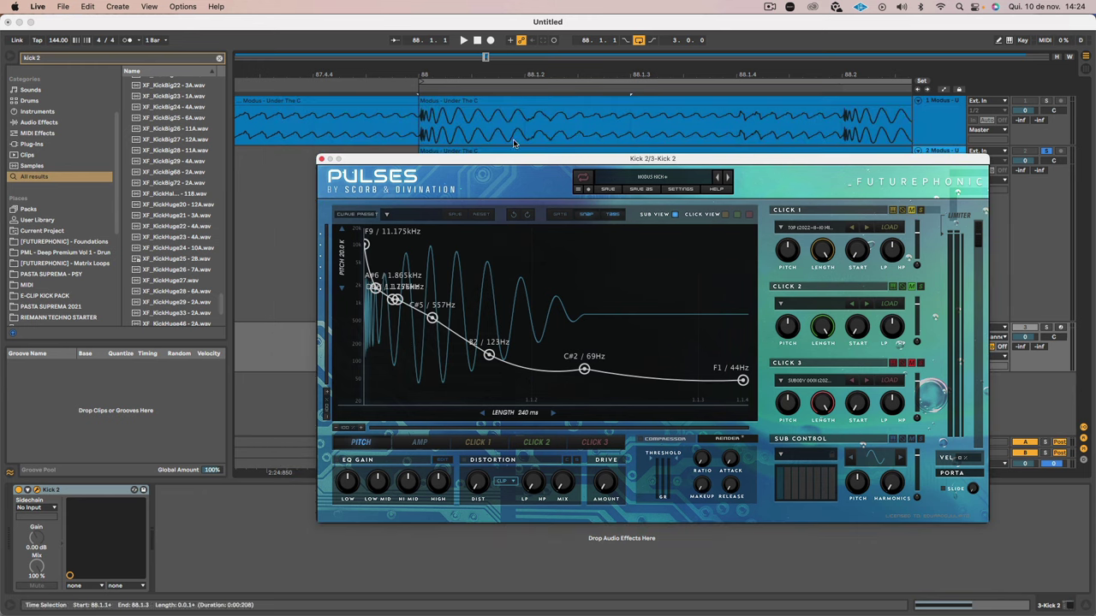
{"action": "left_click_drag", "start_coordinate": [511, 162], "coordinate": [540, 404]}
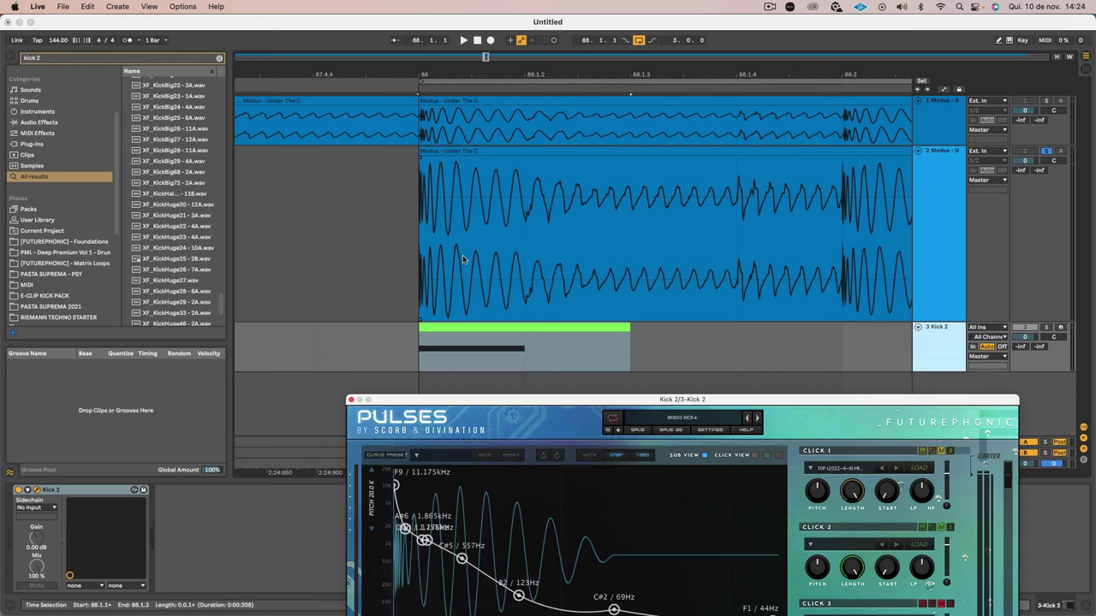
Step: Play the reference clip repeatedly from bar 88 to examine the attack and shape of its kick
{"action": "key", "text": "space"}
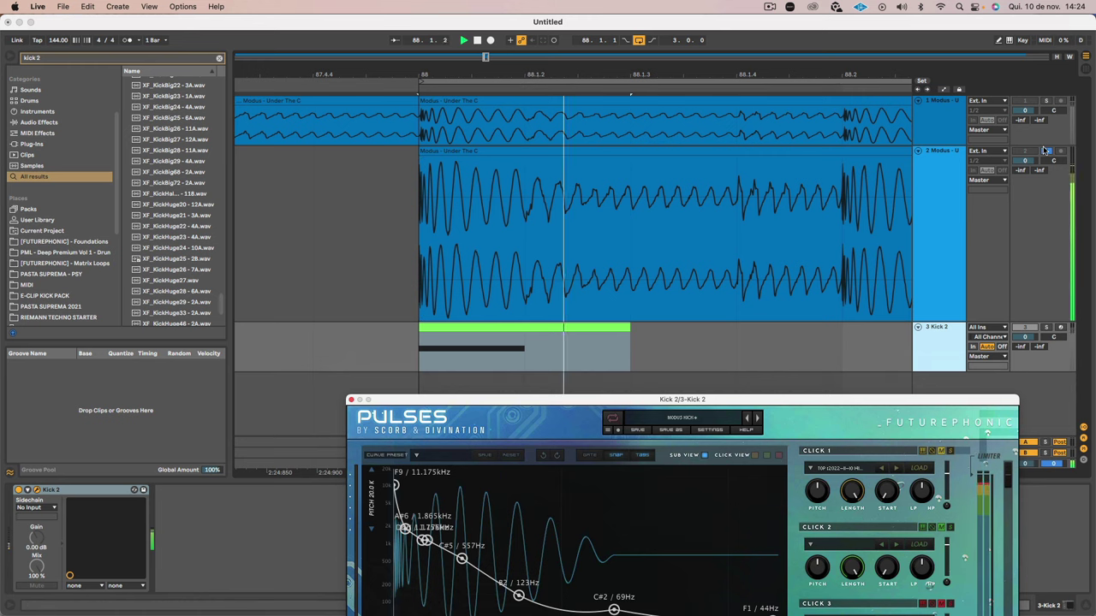
{"action": "key", "text": "space"}
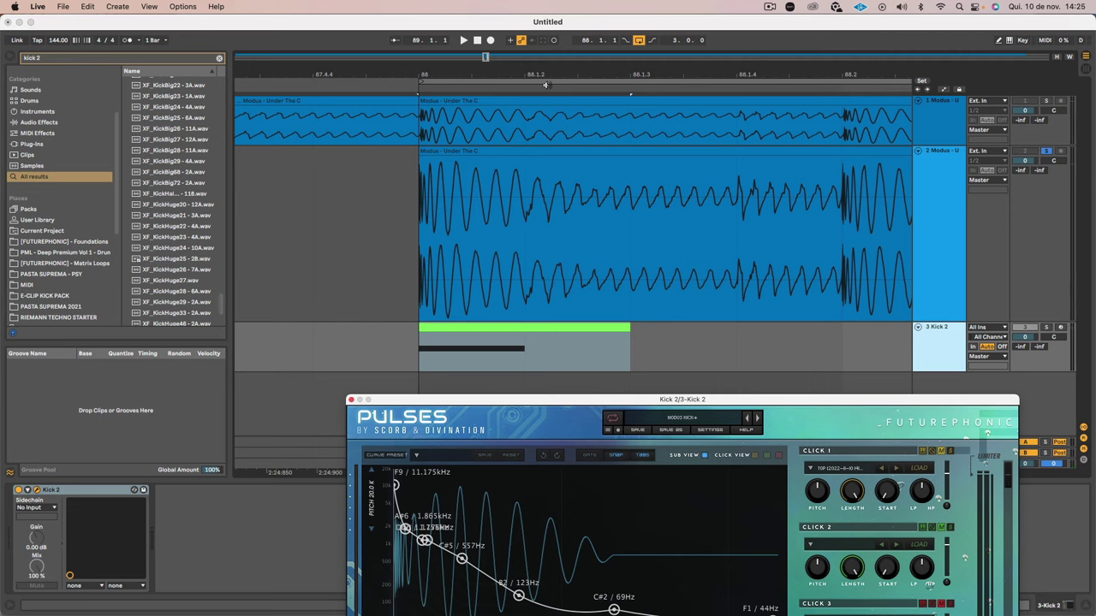
{"action": "left_click_drag", "start_coordinate": [546, 74], "coordinate": [546, 49]}
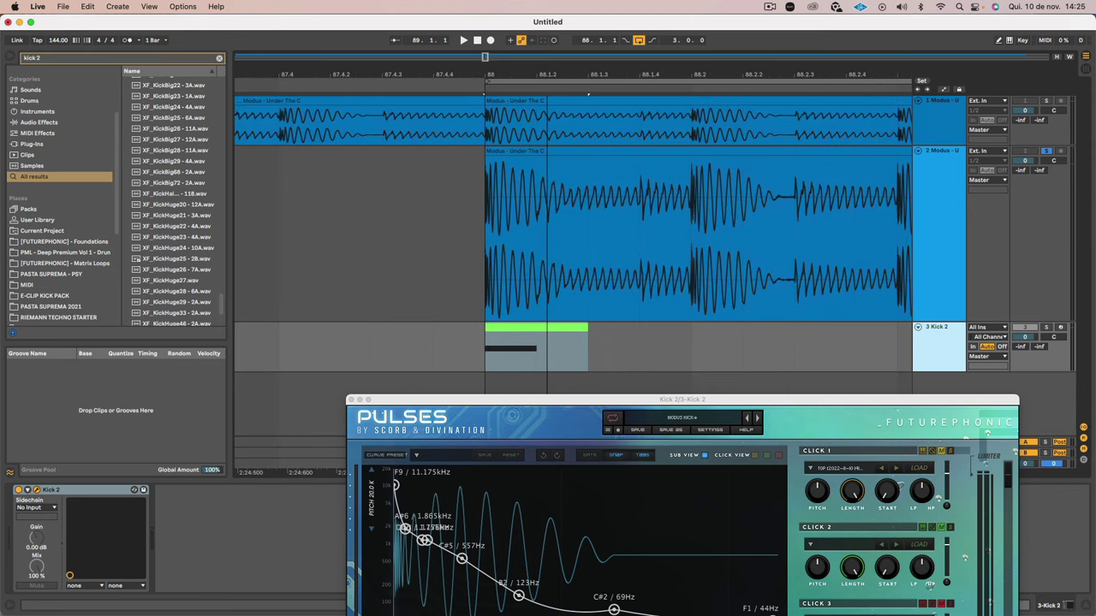
{"action": "left_click", "coordinate": [491, 173]}
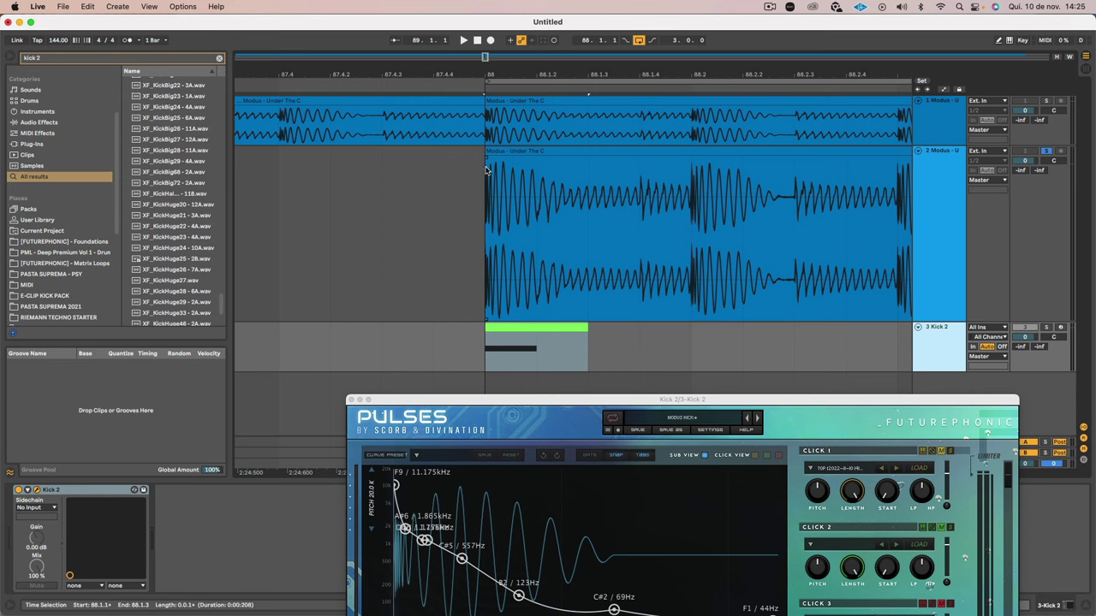
{"action": "key", "text": "space"}
{"action": "key", "text": "space"}
{"action": "key", "text": "space"}
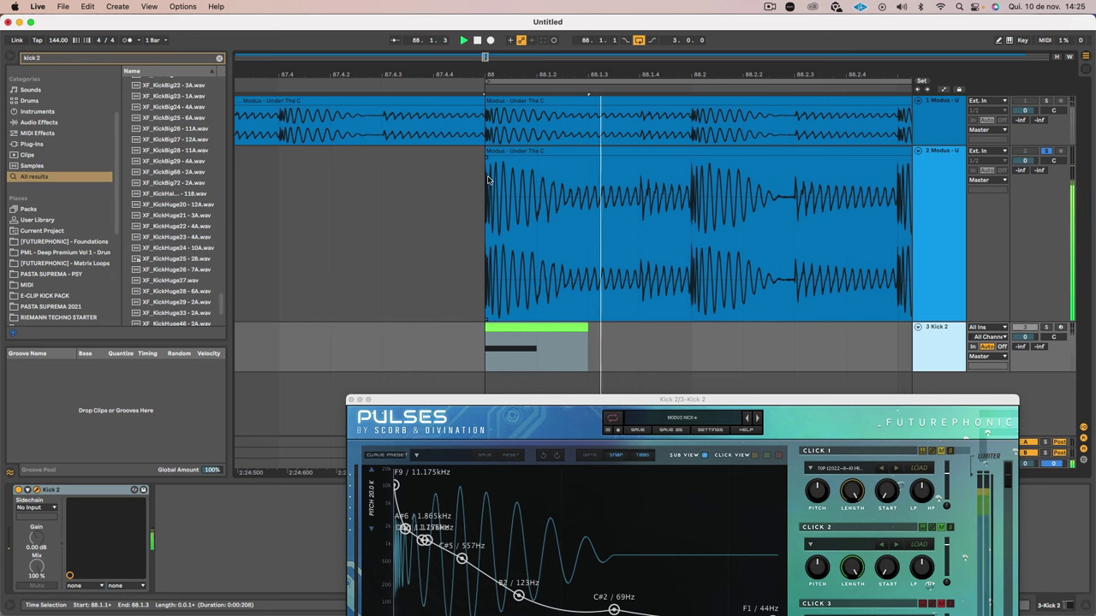
{"action": "key", "text": "space"}
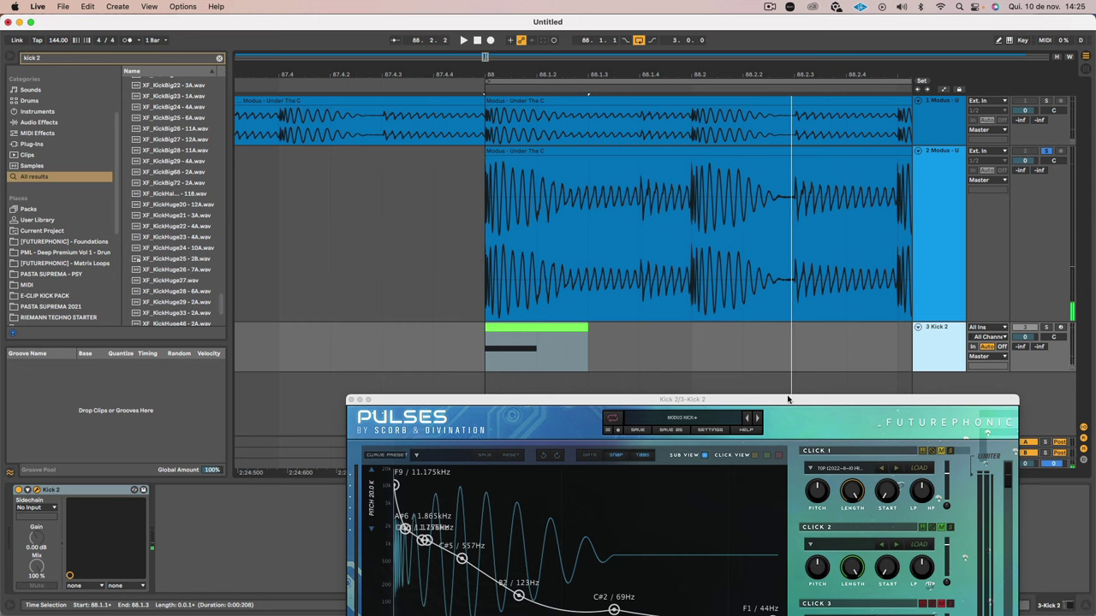
Step: Solo the Kick 2 track and overlay the Click 3 waveform on the plug-in's pitch curve display
{"action": "left_click_drag", "start_coordinate": [788, 399], "coordinate": [734, 150]}
{"action": "key", "text": "space"}
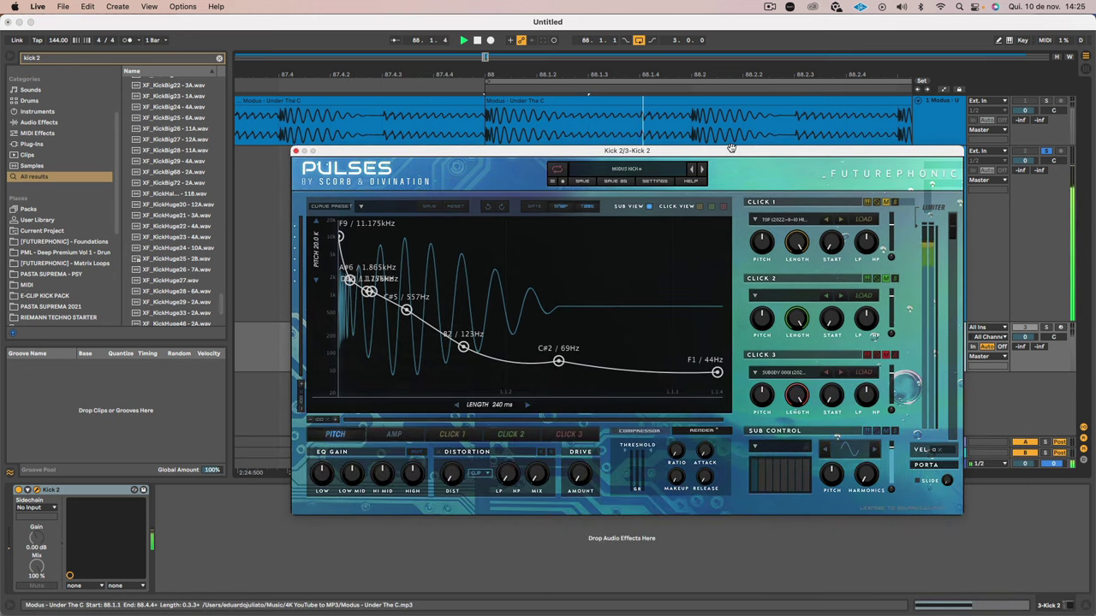
{"action": "key", "text": "space"}
{"action": "left_click", "coordinate": [1045, 327]}
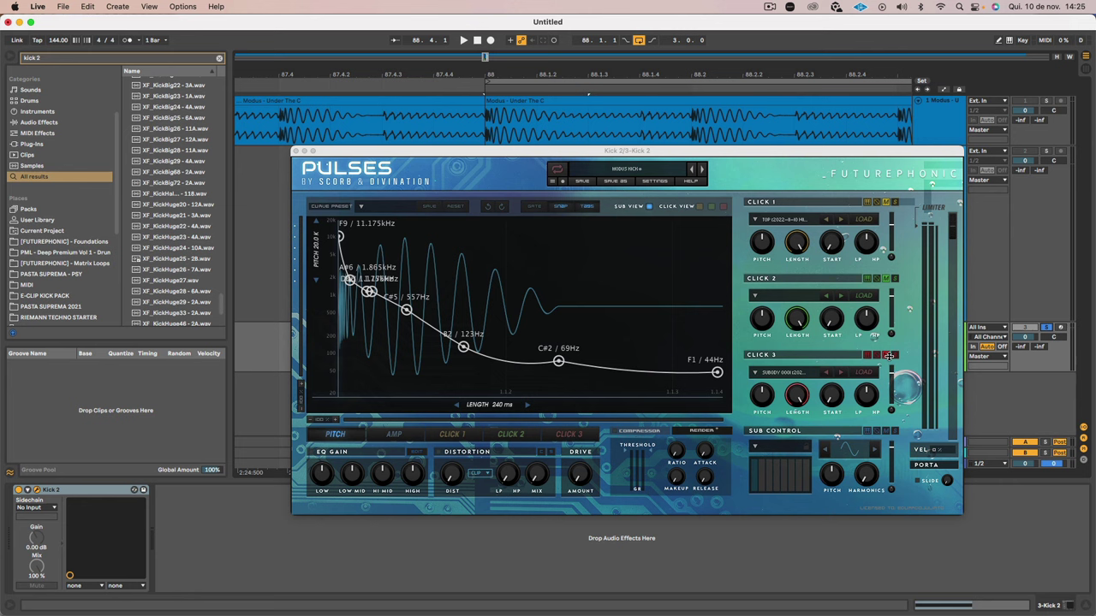
{"action": "left_click", "coordinate": [724, 208]}
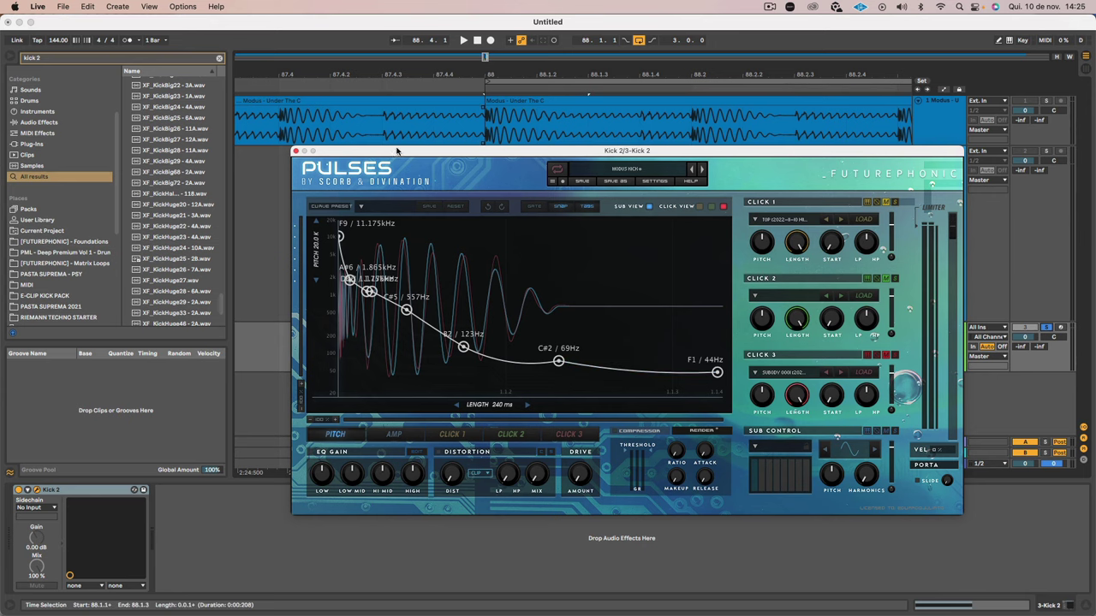
{"action": "left_click_drag", "start_coordinate": [396, 152], "coordinate": [469, 153]}
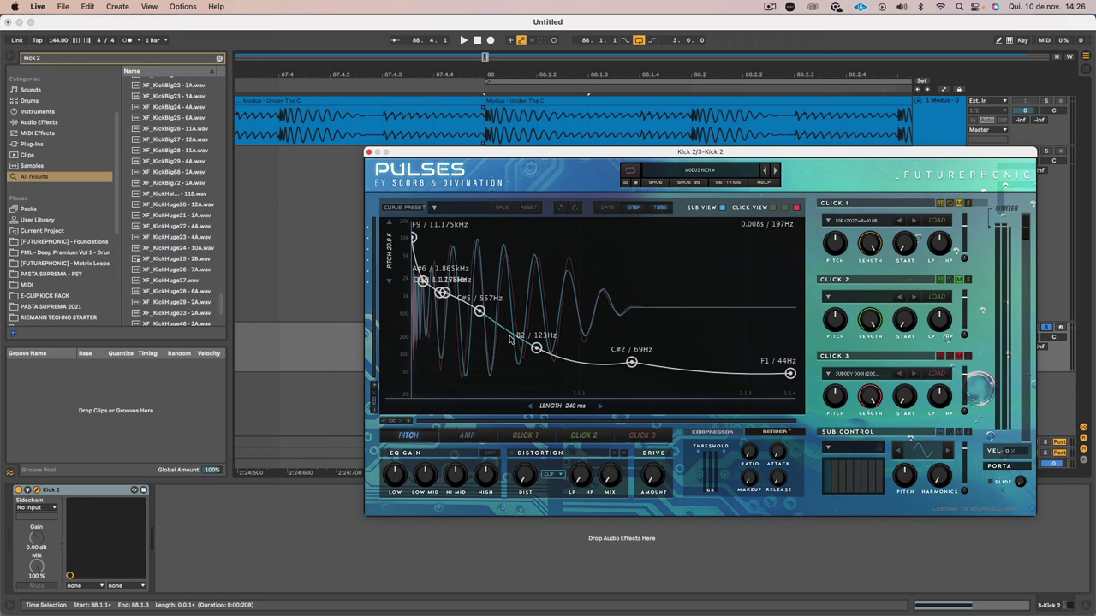
Step: Lower the second point of the kick's pitch curve to A6 / 1.76 kHz, following the overlaid Click 3 waveform
{"action": "left_click", "coordinate": [409, 422]}
{"action": "left_click", "coordinate": [408, 421]}
{"action": "left_click", "coordinate": [408, 421]}
{"action": "left_click", "coordinate": [408, 421]}
{"action": "left_click", "coordinate": [408, 422]}
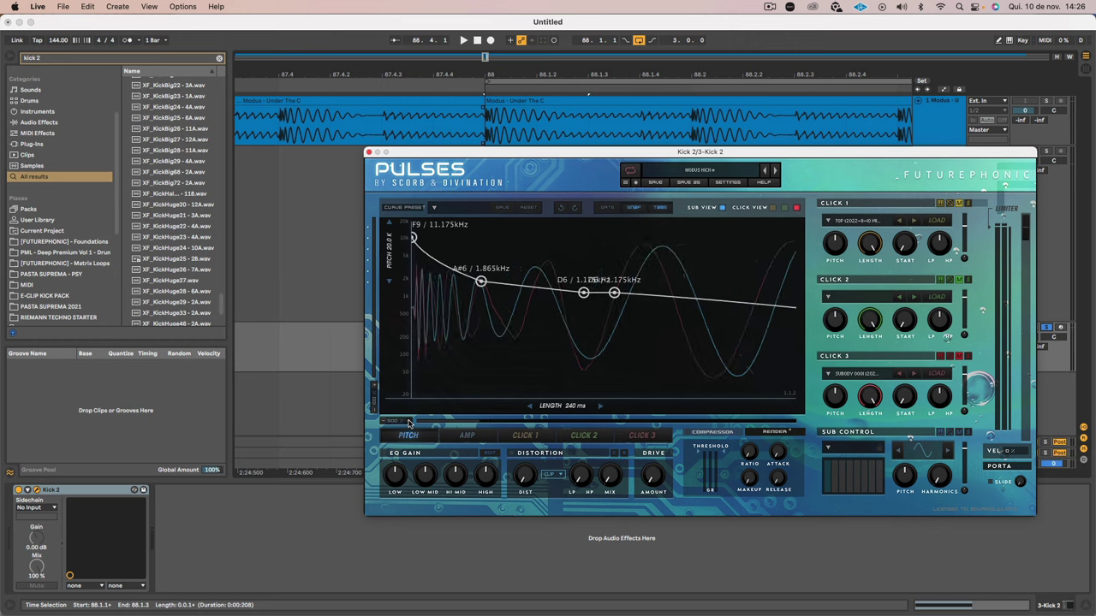
{"action": "left_click", "coordinate": [408, 421]}
{"action": "left_click", "coordinate": [409, 421]}
{"action": "left_click", "coordinate": [408, 421]}
{"action": "left_click", "coordinate": [408, 422]}
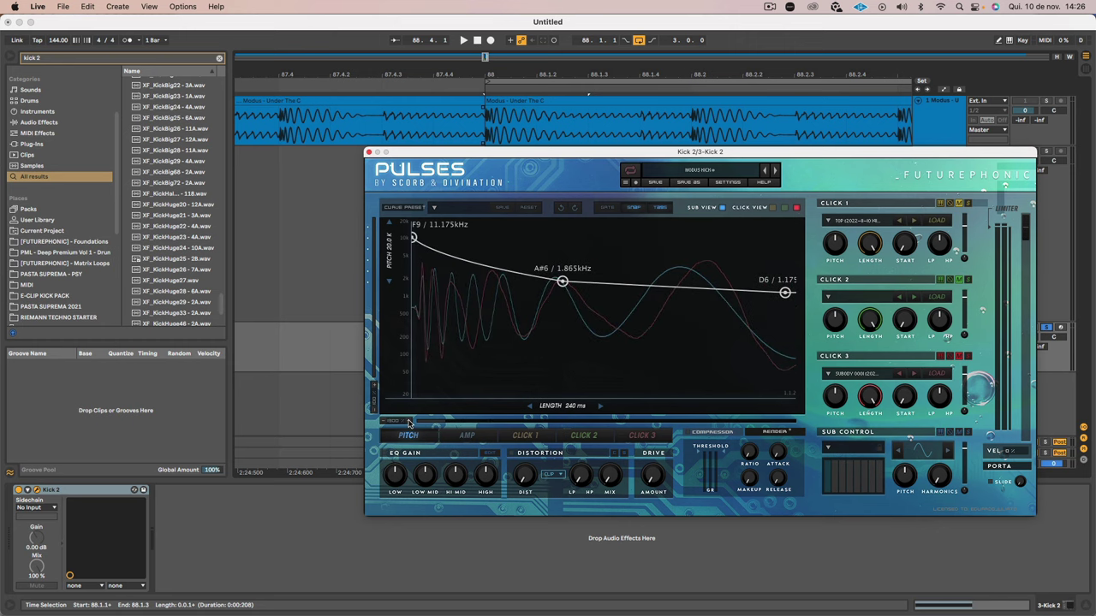
{"action": "left_click", "coordinate": [408, 422]}
{"action": "left_click", "coordinate": [408, 422]}
{"action": "left_click", "coordinate": [409, 422]}
{"action": "left_click", "coordinate": [408, 422]}
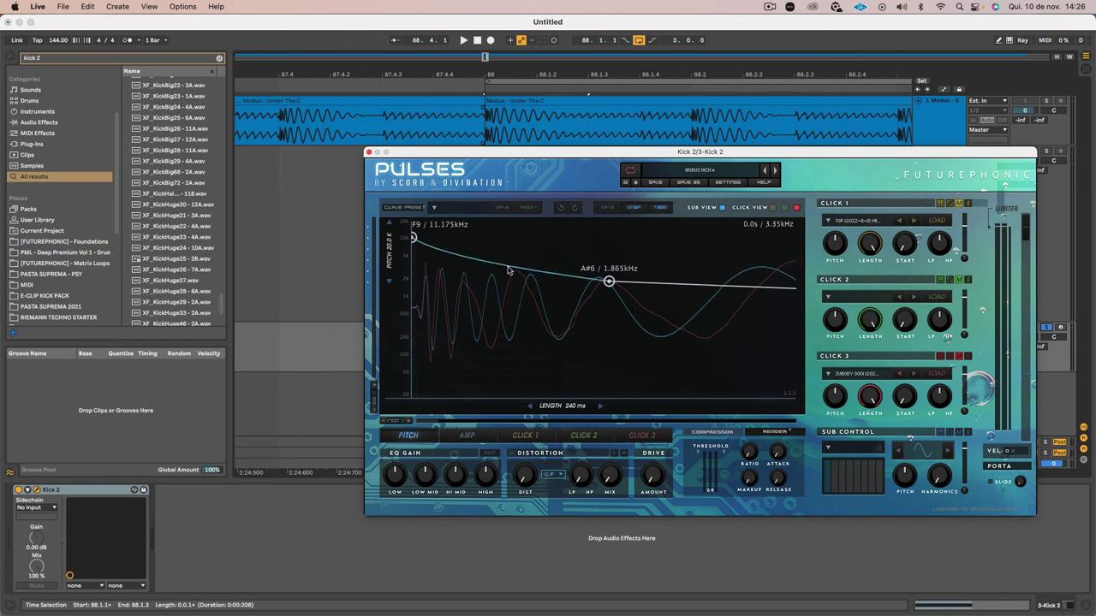
{"action": "left_click_drag", "start_coordinate": [609, 282], "coordinate": [610, 285]}
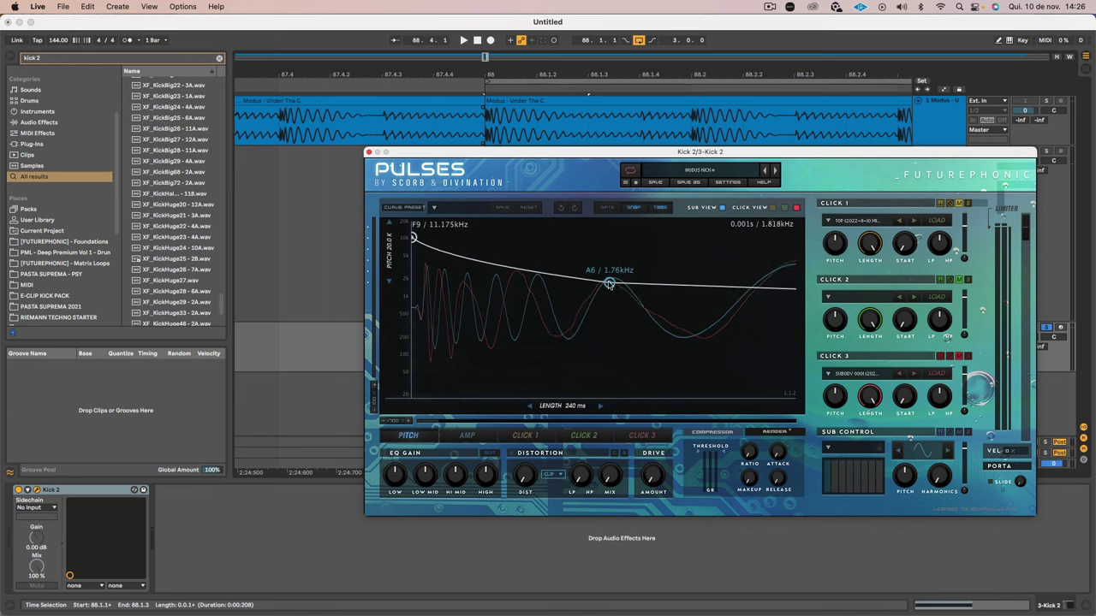
Step: Try setting the two early dip points of the kick's amp curve to 0.45 and 0.4 and moving its zero-level attack point to 0.002 s
{"action": "left_click_drag", "start_coordinate": [608, 285], "coordinate": [608, 284]}
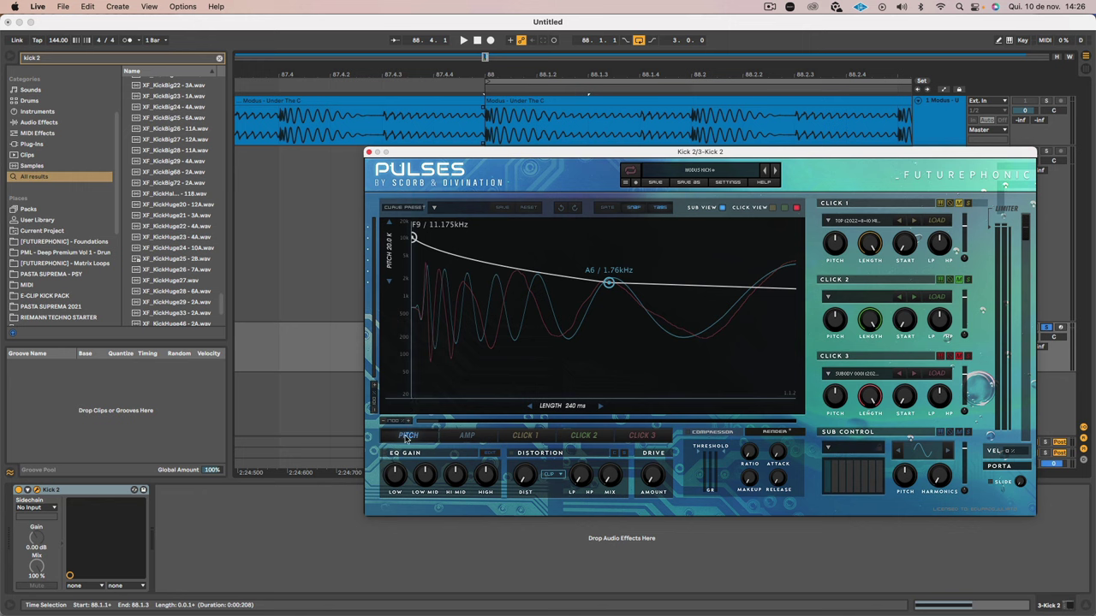
{"action": "left_click", "coordinate": [466, 436]}
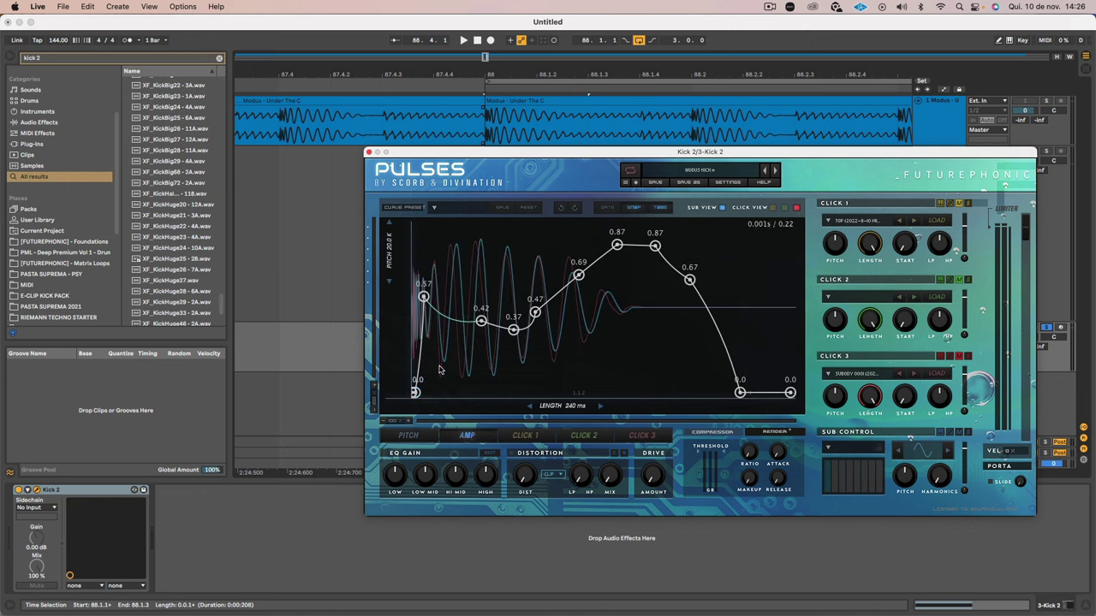
{"action": "mouse_move", "coordinate": [480, 320]}
{"action": "left_mouse_down"}
{"action": "mouse_move", "coordinate": [474, 363]}
{"action": "mouse_move", "coordinate": [473, 315]}
{"action": "left_mouse_up"}
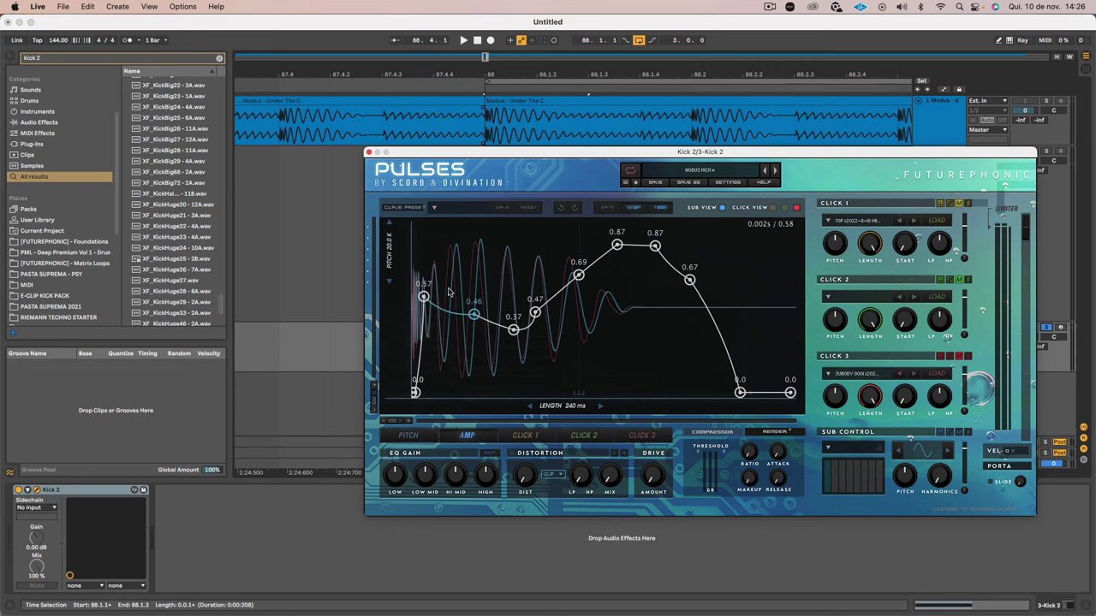
{"action": "left_click_drag", "start_coordinate": [474, 315], "coordinate": [516, 328]}
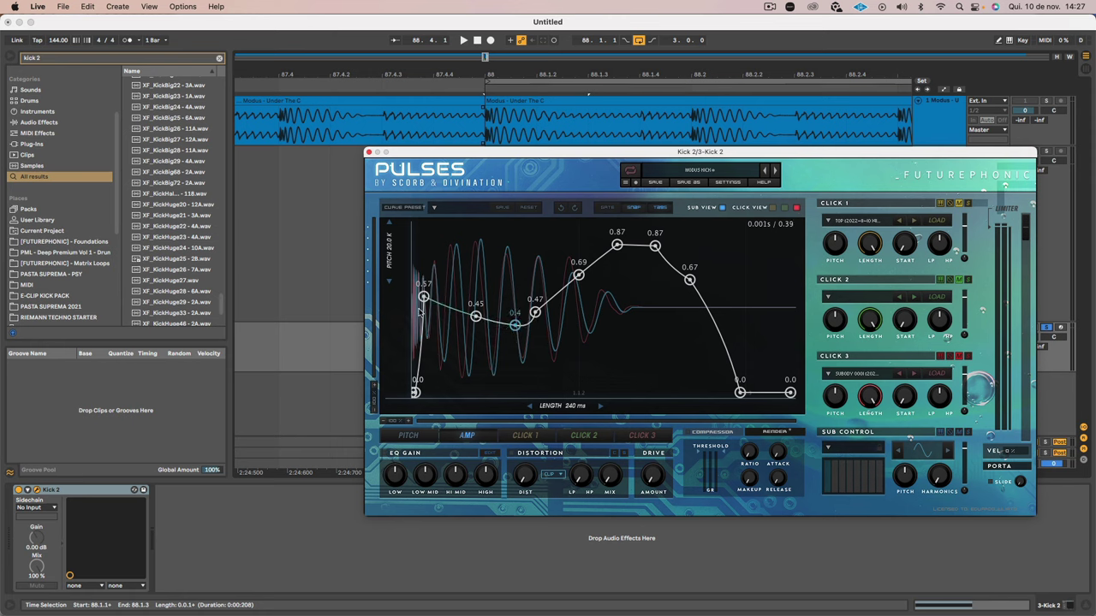
{"action": "mouse_move", "coordinate": [416, 392]}
{"action": "left_mouse_down"}
{"action": "mouse_move", "coordinate": [415, 383]}
{"action": "mouse_move", "coordinate": [420, 392]}
{"action": "left_mouse_up"}
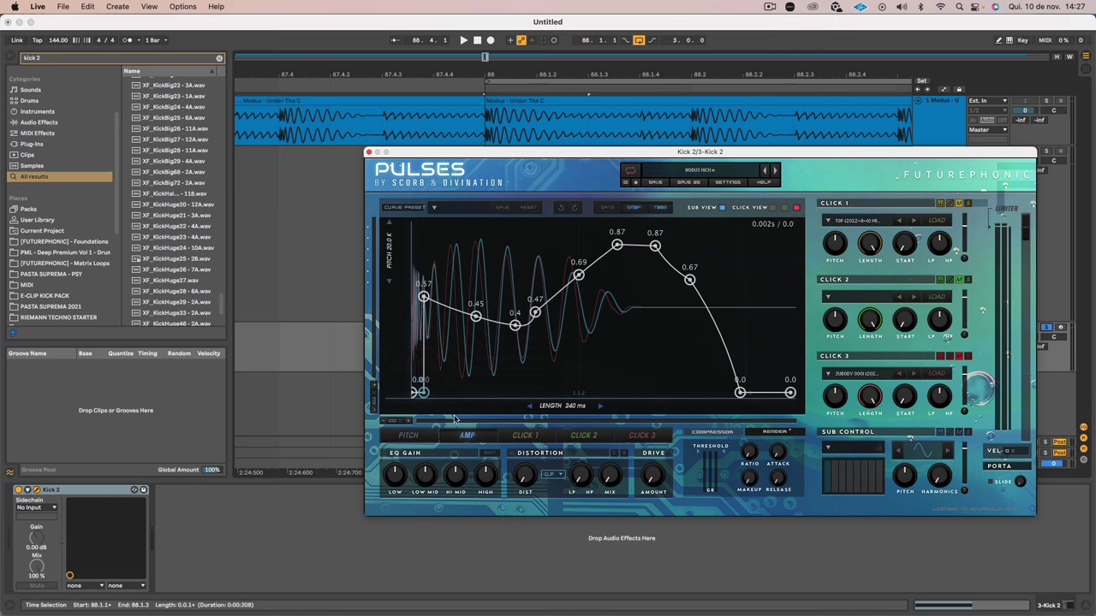
Step: Audition the kick, return to its pitch curve, and reload the MODUS KICK preset to discard the curve edits
{"action": "key", "text": "space"}
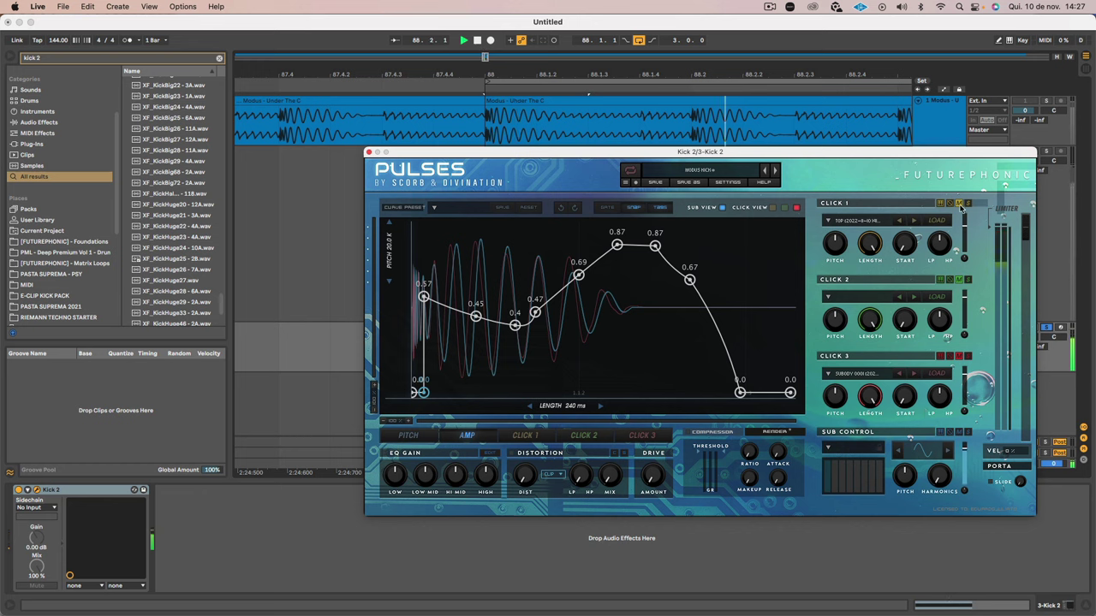
{"action": "key", "text": "space"}
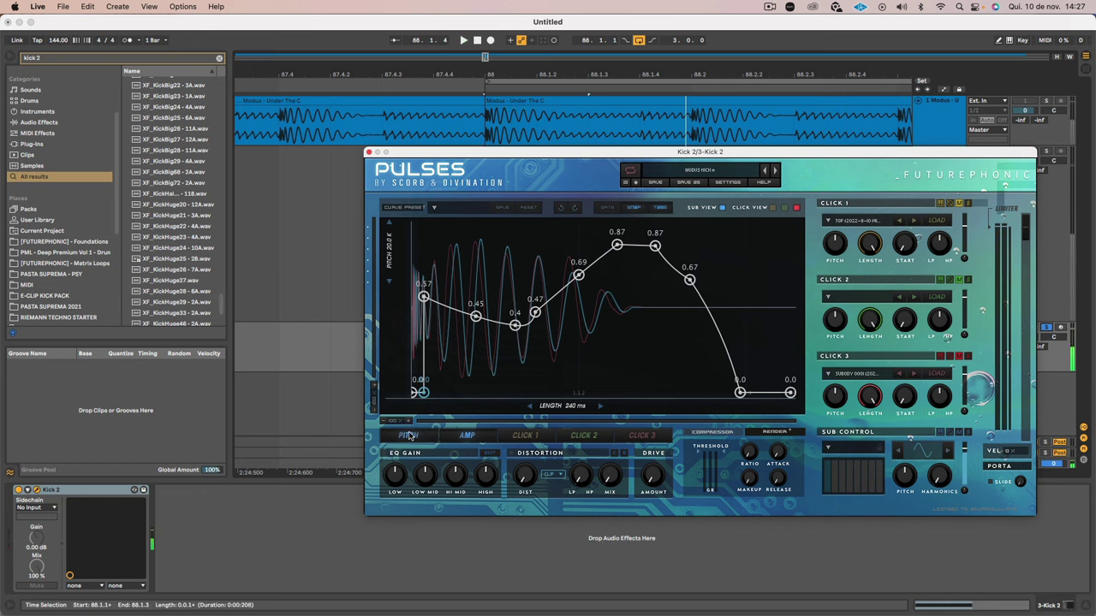
{"action": "left_click", "coordinate": [408, 436]}
{"action": "key", "text": "space"}
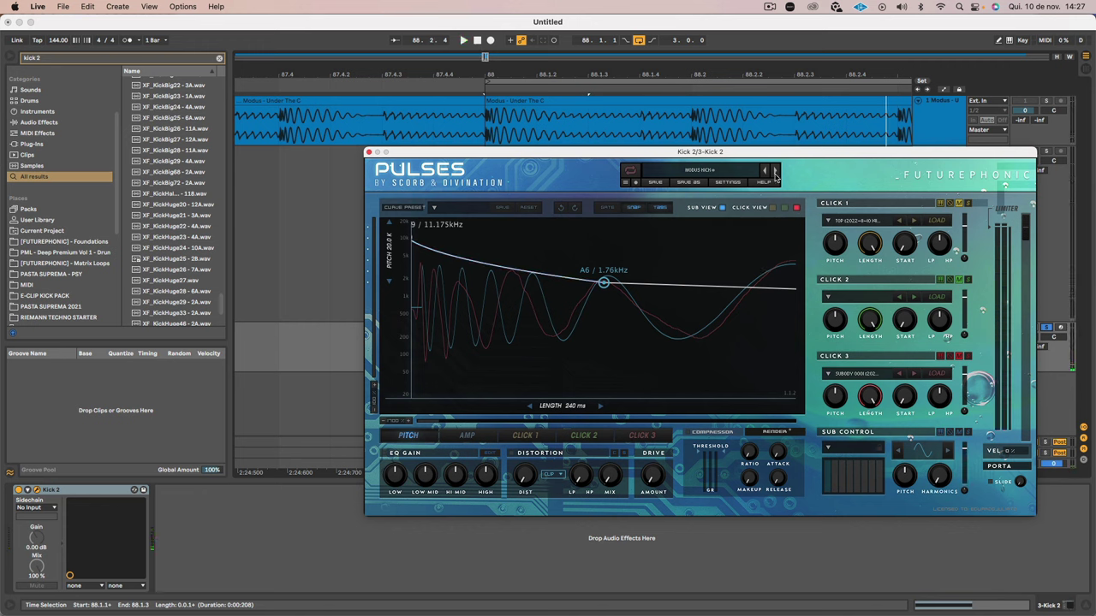
{"action": "left_click", "coordinate": [766, 171]}
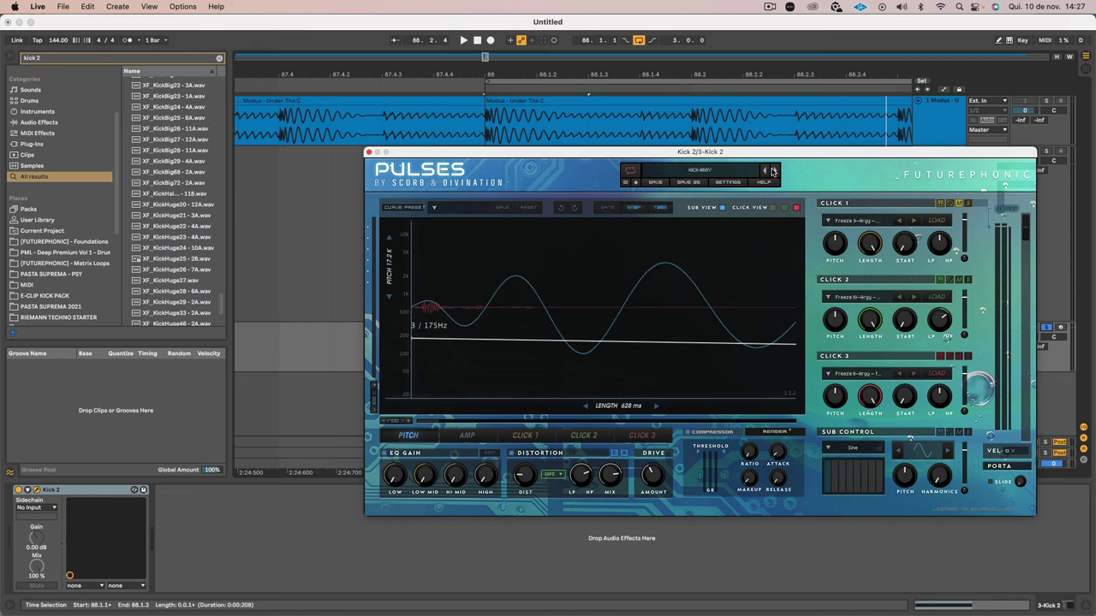
{"action": "left_click", "coordinate": [773, 171]}
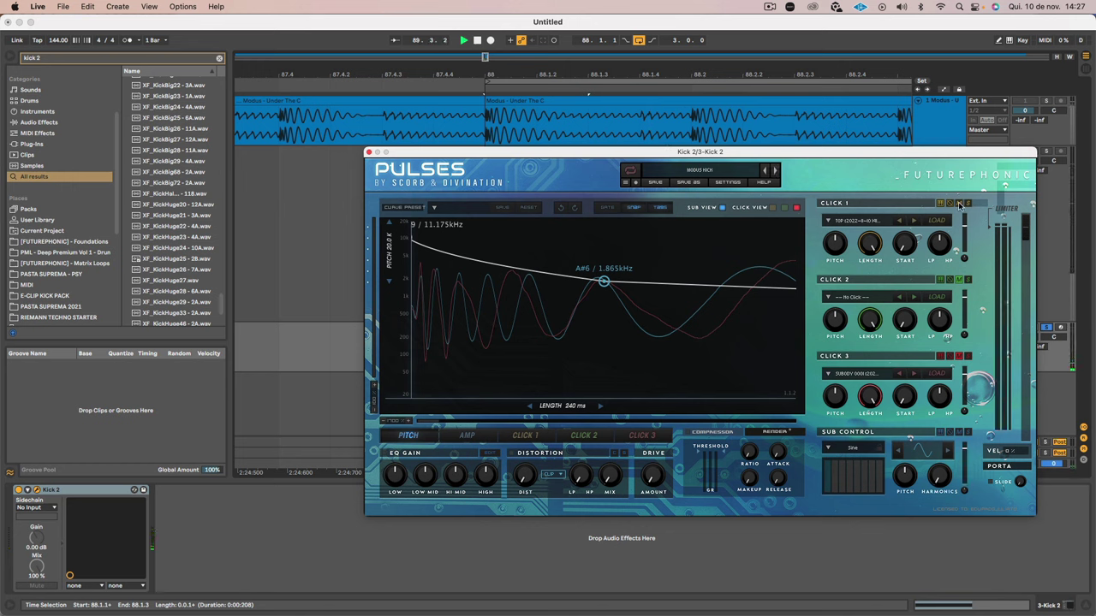
Step: Stop playback and raise the amp curve point just before the 0.87 peak to 0.71
{"action": "left_click", "coordinate": [385, 423]}
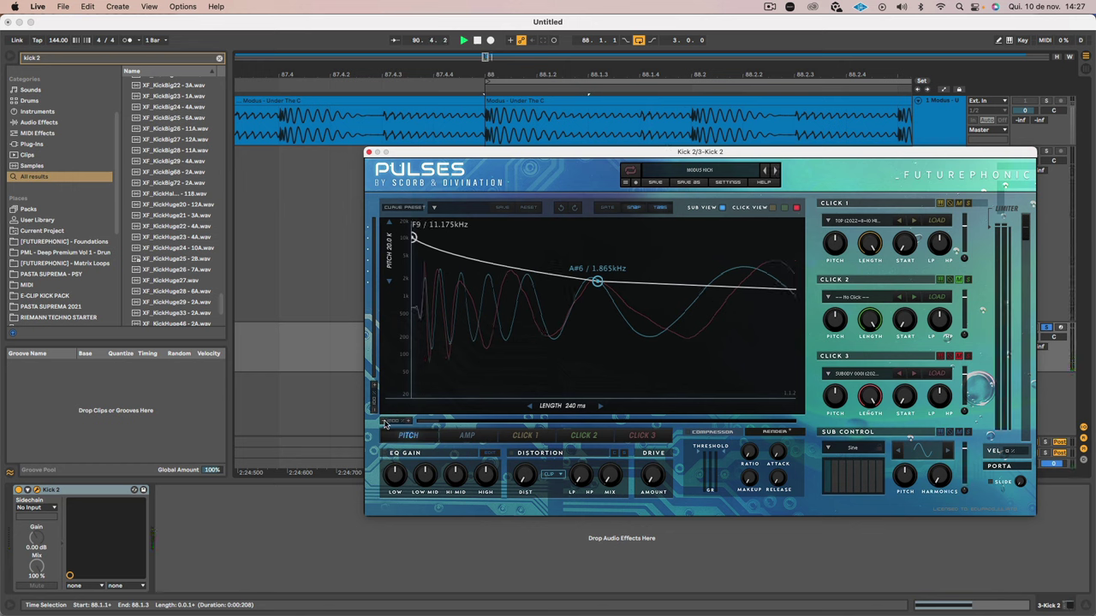
{"action": "left_click", "coordinate": [384, 423]}
{"action": "left_click", "coordinate": [384, 423]}
{"action": "left_click", "coordinate": [384, 423]}
{"action": "key", "text": "space"}
{"action": "left_click", "coordinate": [384, 423]}
{"action": "left_click", "coordinate": [384, 423]}
{"action": "left_click", "coordinate": [384, 423]}
{"action": "left_click", "coordinate": [384, 423]}
{"action": "left_click", "coordinate": [384, 423]}
{"action": "left_click", "coordinate": [384, 423]}
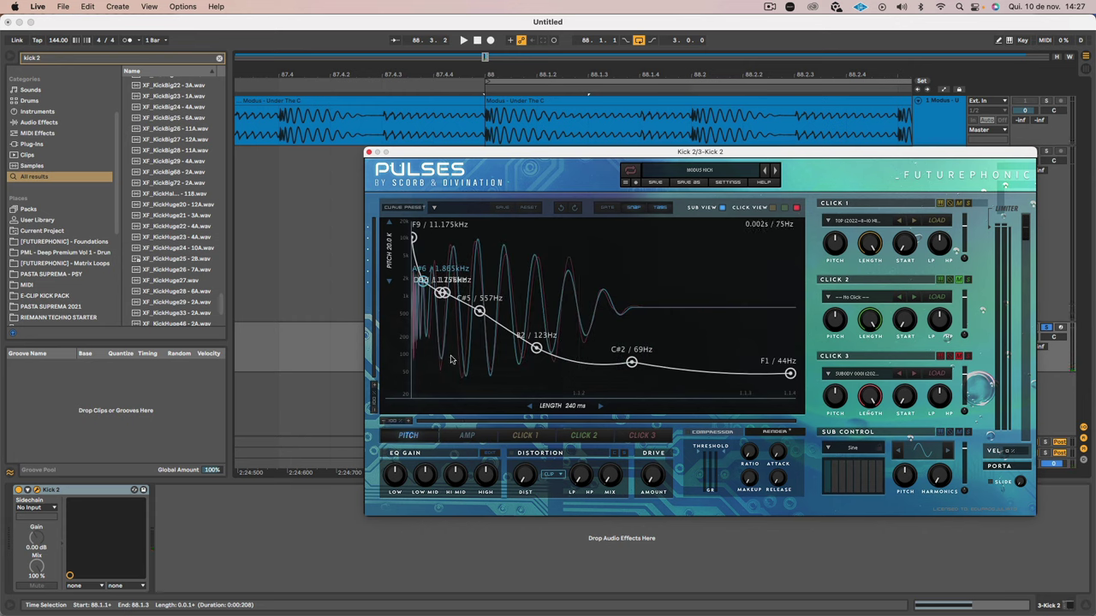
{"action": "left_click", "coordinate": [466, 436]}
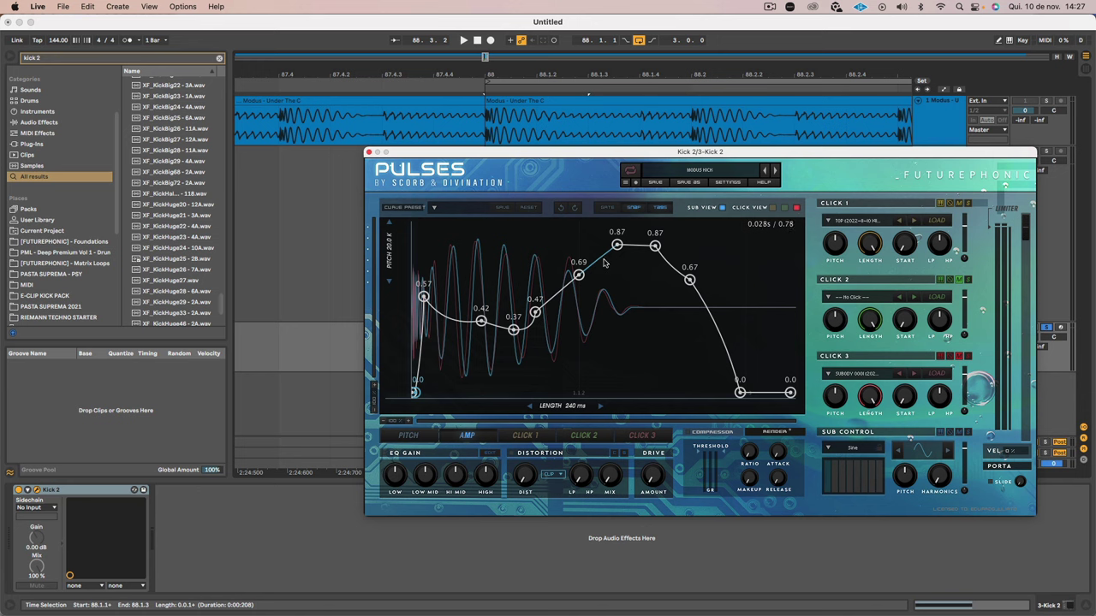
{"action": "left_click_drag", "start_coordinate": [579, 274], "coordinate": [580, 272]}
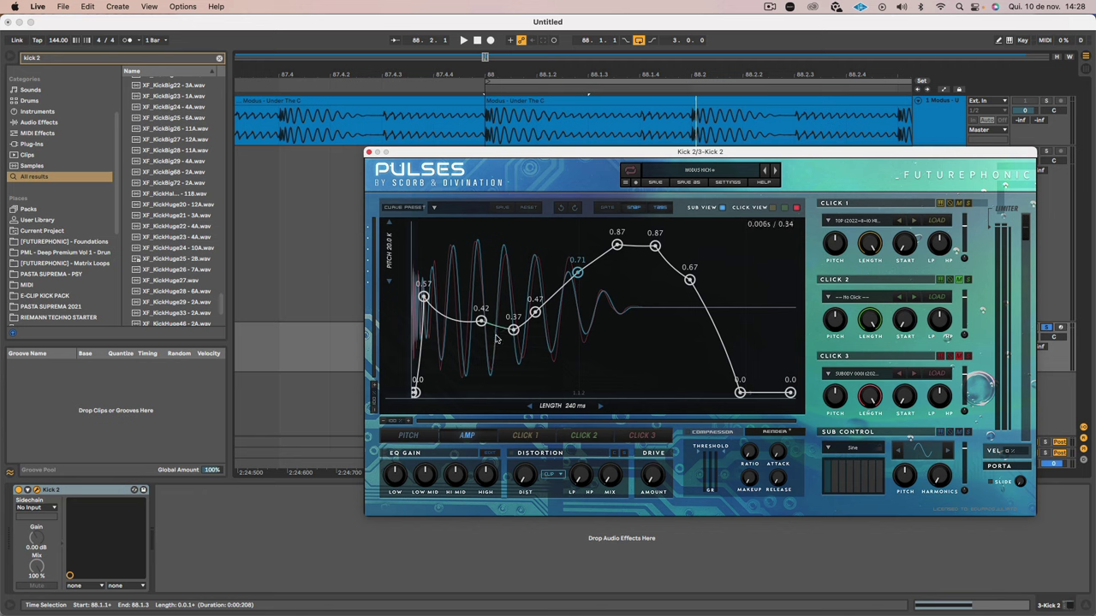
Step: Return to the kick's pitch curve and adjust the Click 1 layer's level to about -12.38 dB while auditioning the kick
{"action": "left_click", "coordinate": [432, 436]}
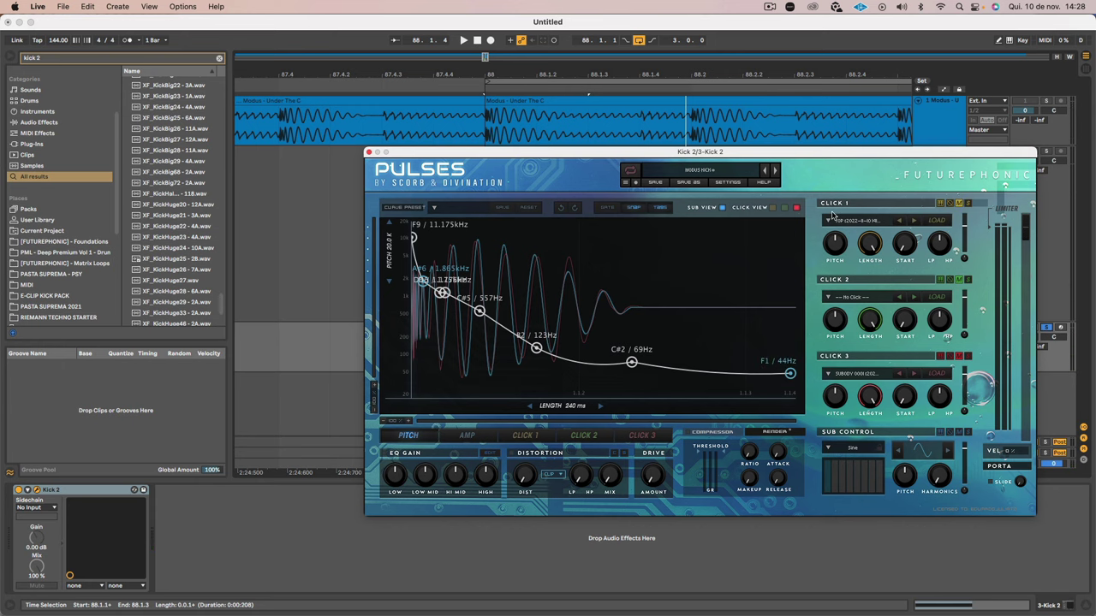
{"action": "left_click_drag", "start_coordinate": [853, 166], "coordinate": [837, 160]}
{"action": "key", "text": "space"}
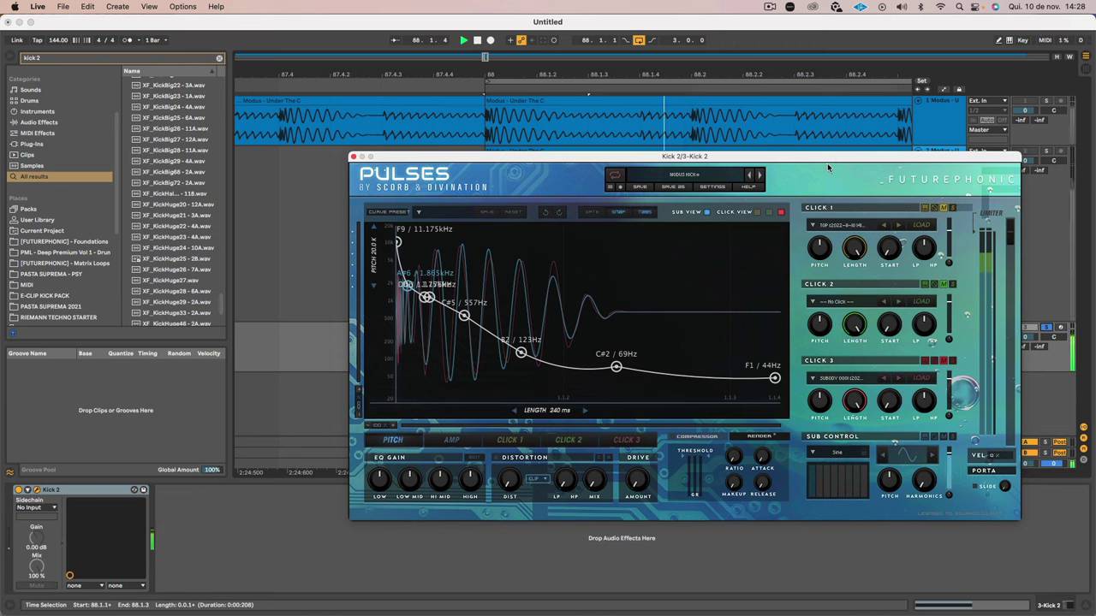
{"action": "key", "text": "space"}
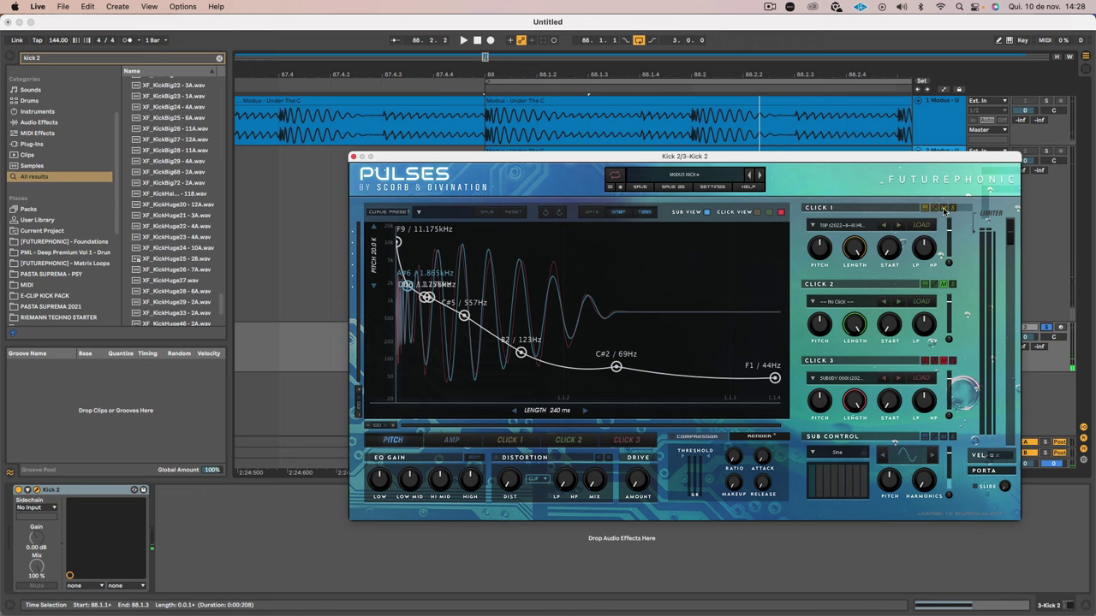
{"action": "mouse_move", "coordinate": [950, 243]}
{"action": "key", "text": "space"}
{"action": "left_click_drag", "start_coordinate": [952, 243], "coordinate": [952, 231]}
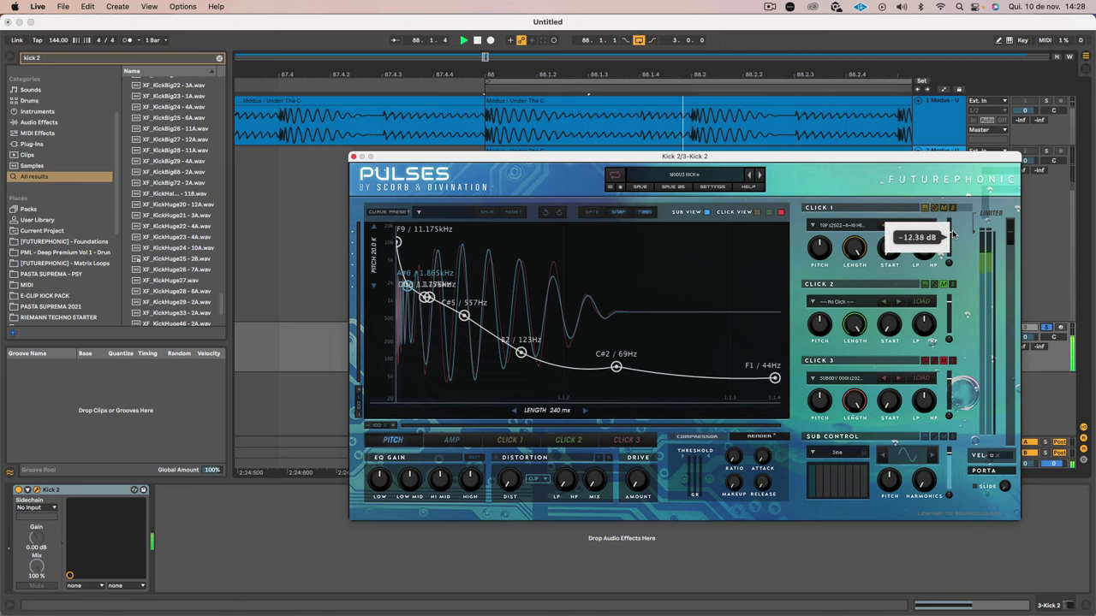
{"action": "key", "text": "space"}
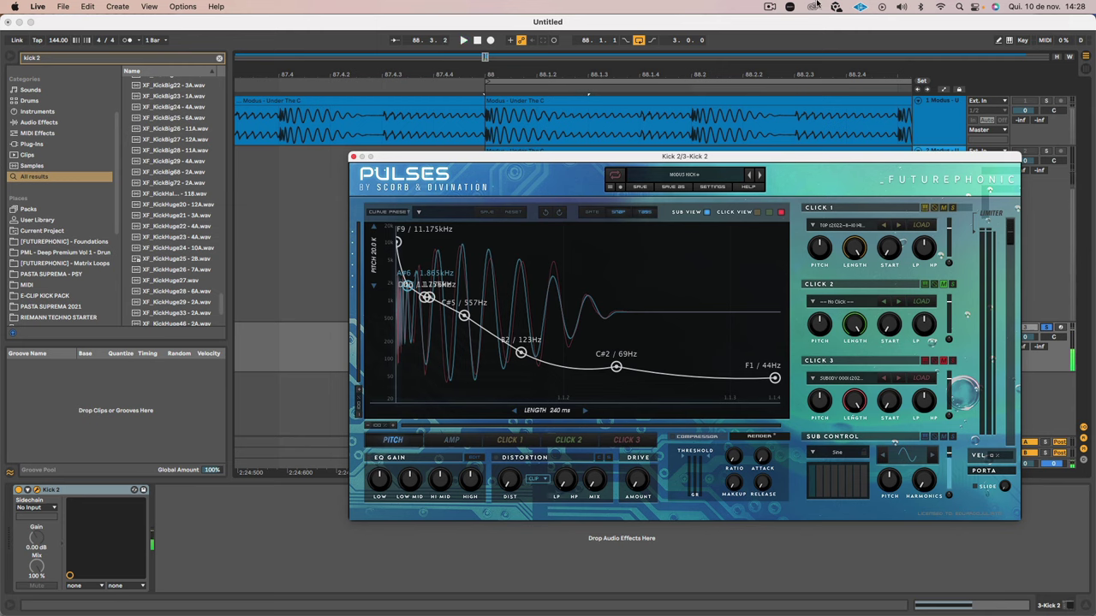
{"action": "left_click", "coordinate": [813, 6]}
{"action": "left_click", "coordinate": [783, 44]}
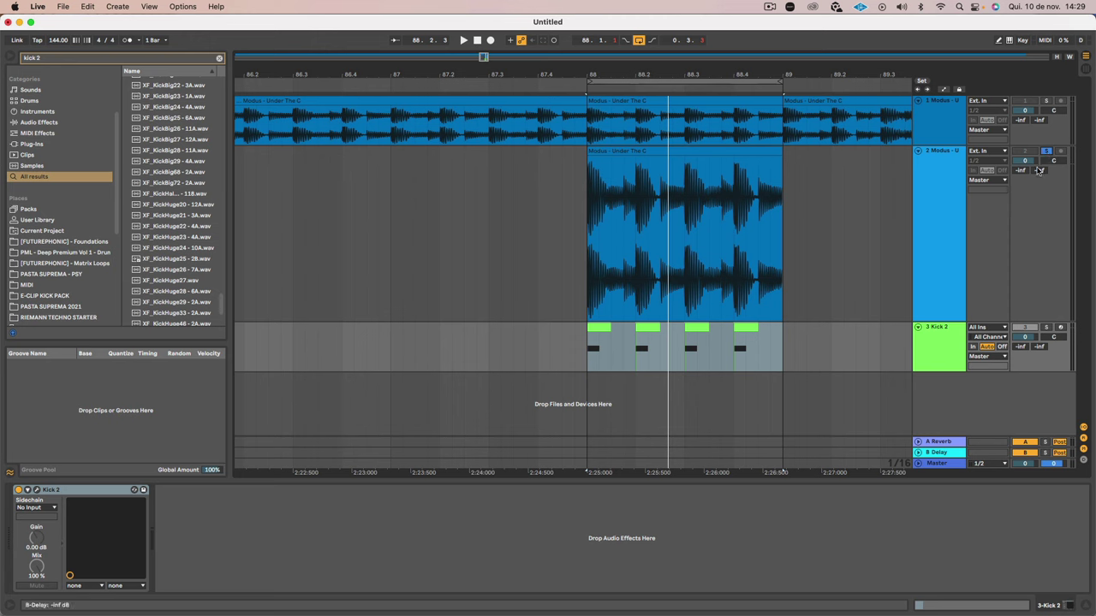
Step: Loop bar 88 and alternate solo between the second Modus track and the Kick 2 track to compare their kicks
{"action": "key", "text": "space"}
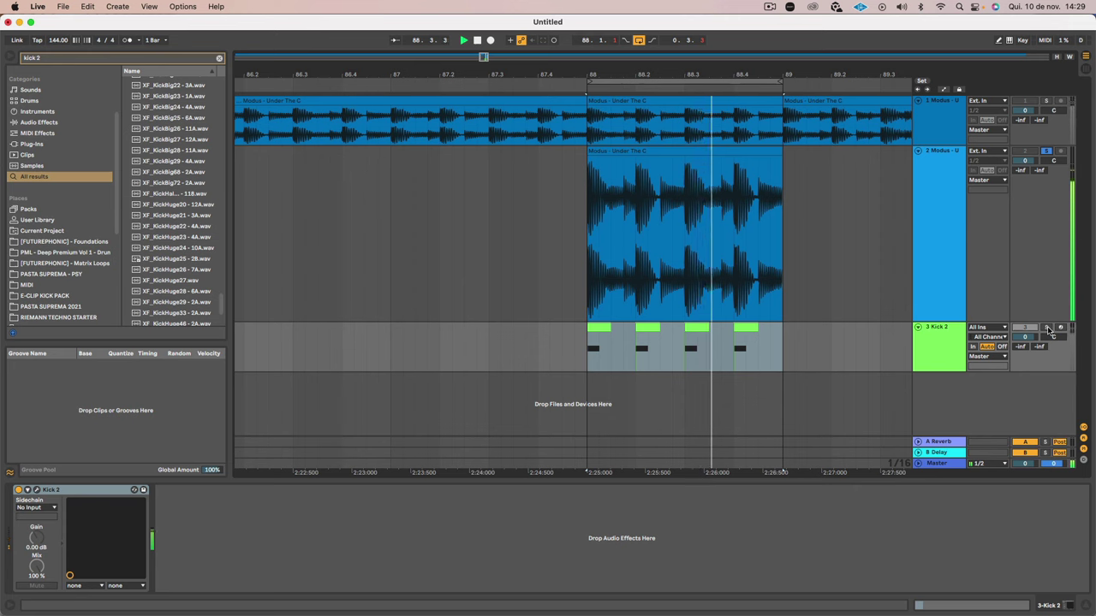
{"action": "left_click", "coordinate": [1046, 328]}
{"action": "left_click", "coordinate": [1046, 327]}
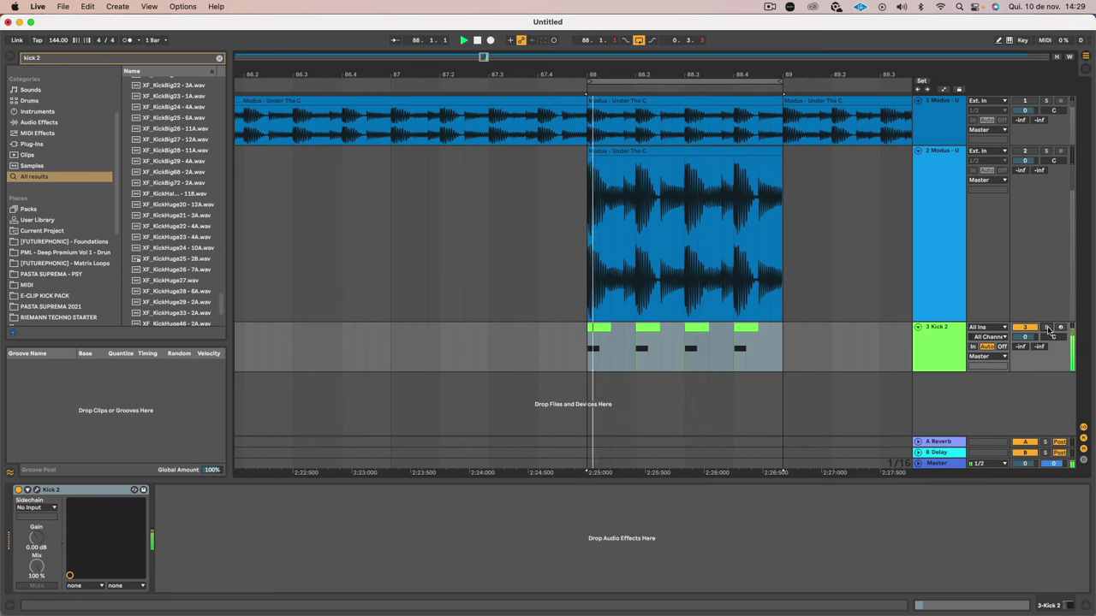
{"action": "left_click", "coordinate": [1046, 327]}
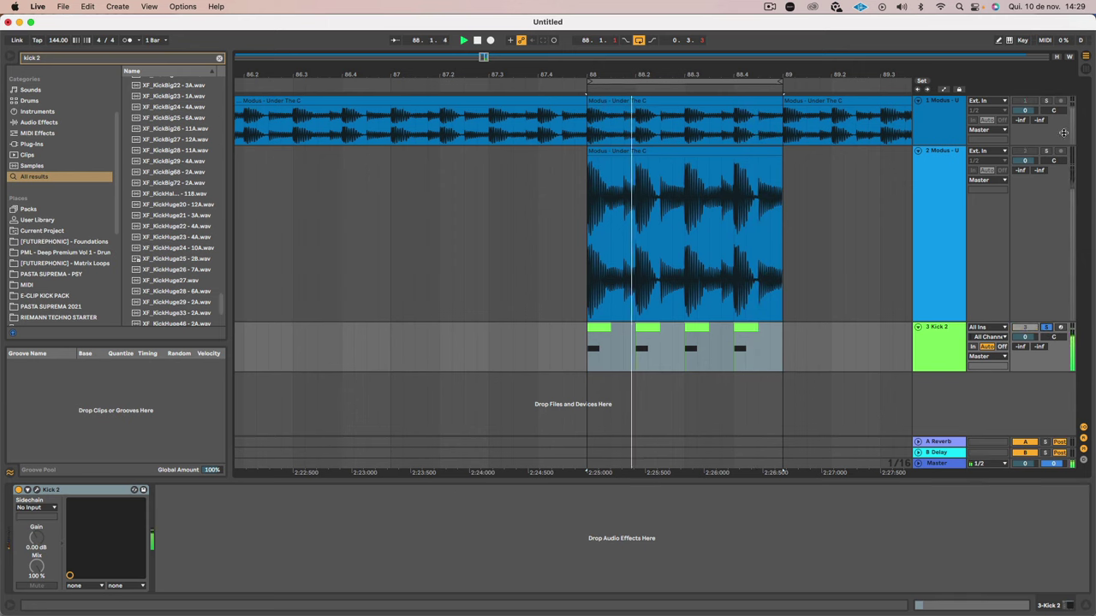
{"action": "left_click", "coordinate": [1046, 154]}
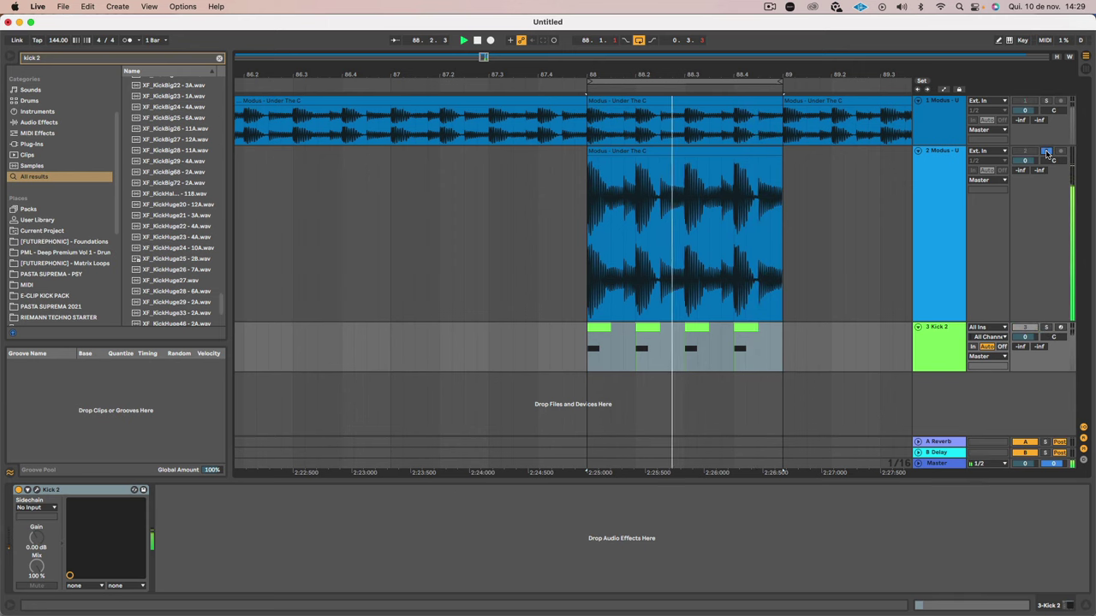
{"action": "left_click", "coordinate": [1046, 153]}
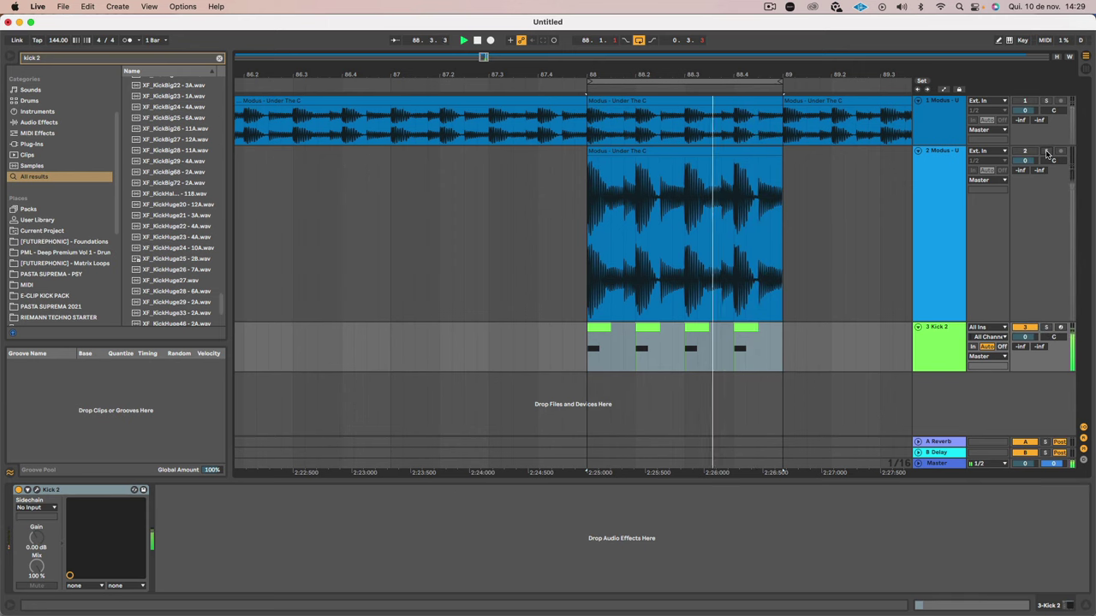
{"action": "left_click", "coordinate": [1046, 153]}
{"action": "left_click", "coordinate": [1046, 154]}
{"action": "left_click", "coordinate": [1046, 153]}
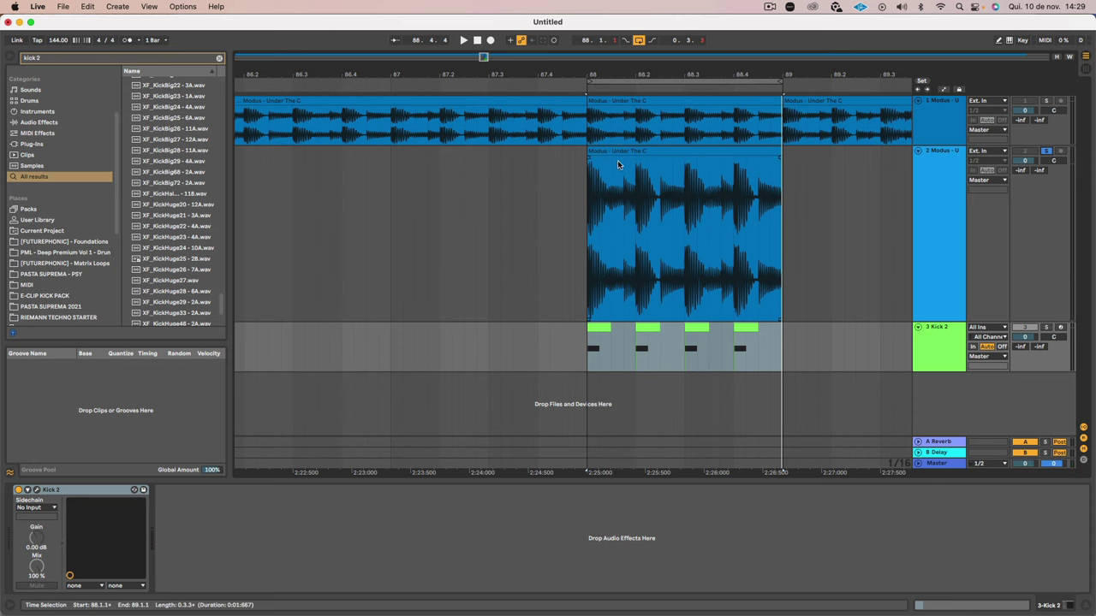
{"action": "key", "text": "space"}
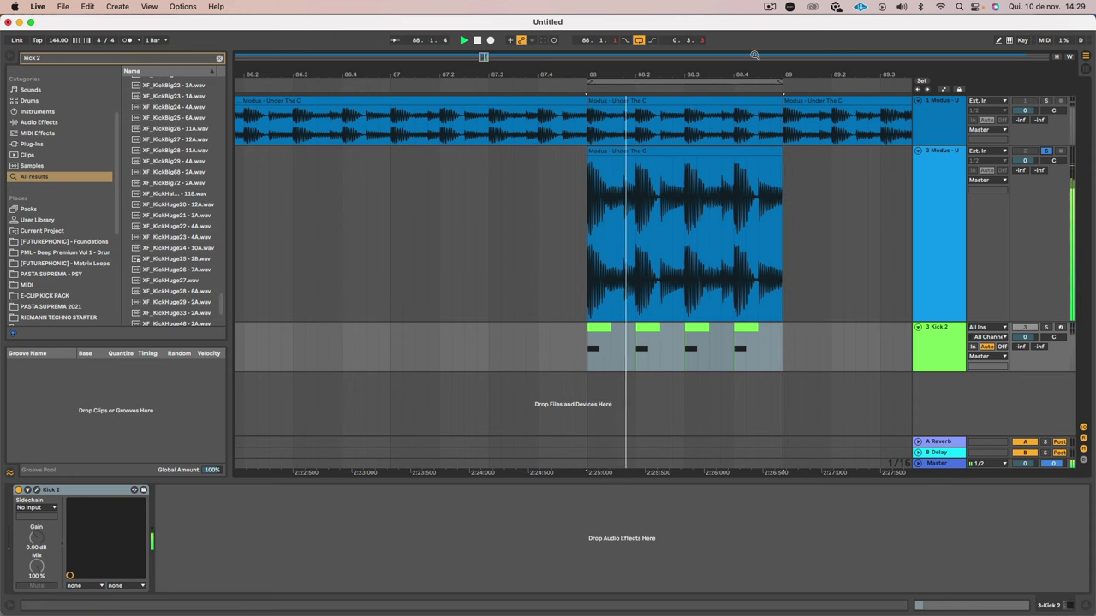
{"action": "left_click", "coordinate": [1046, 151]}
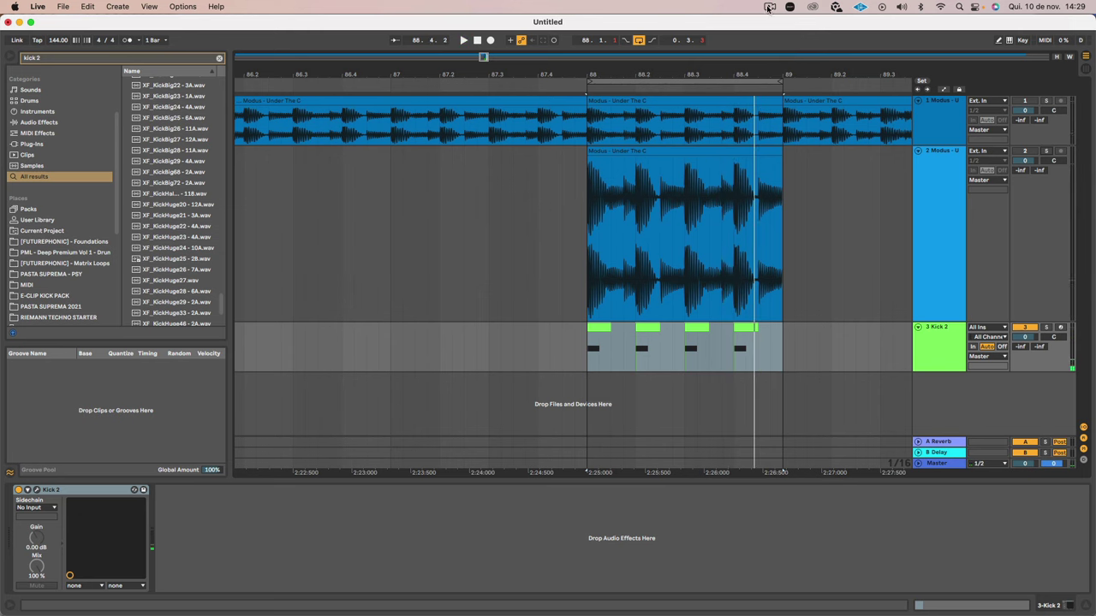
{"action": "left_click", "coordinate": [768, 7]}
{"action": "left_click", "coordinate": [777, 48]}
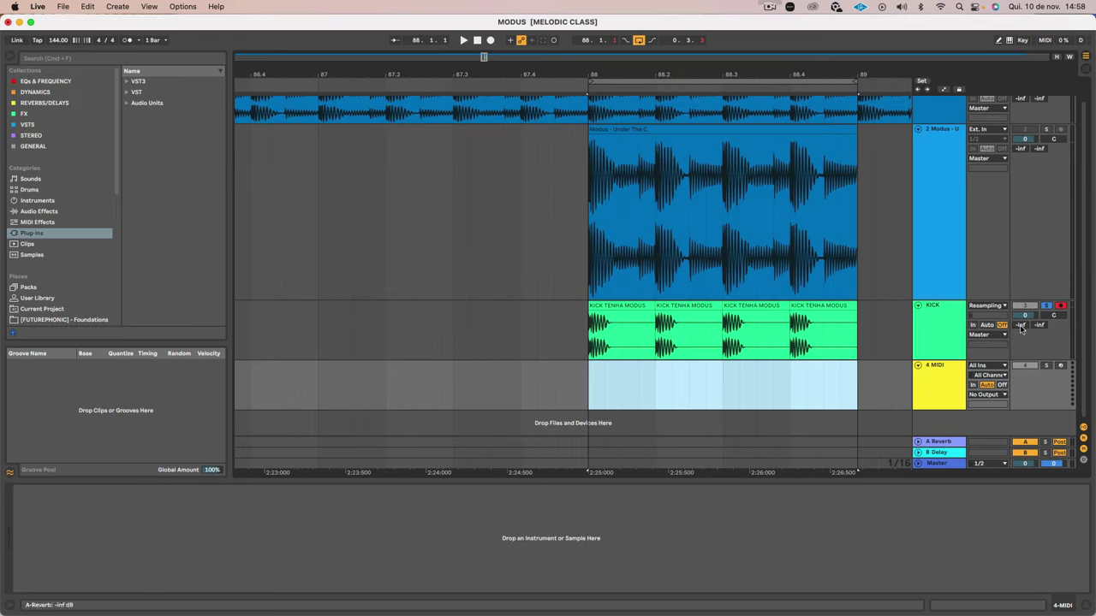
Step: Create an empty one-bar MIDI clip at bar 88 on the 4 MIDI track and collapse its note editor
{"action": "double_click", "coordinate": [673, 370]}
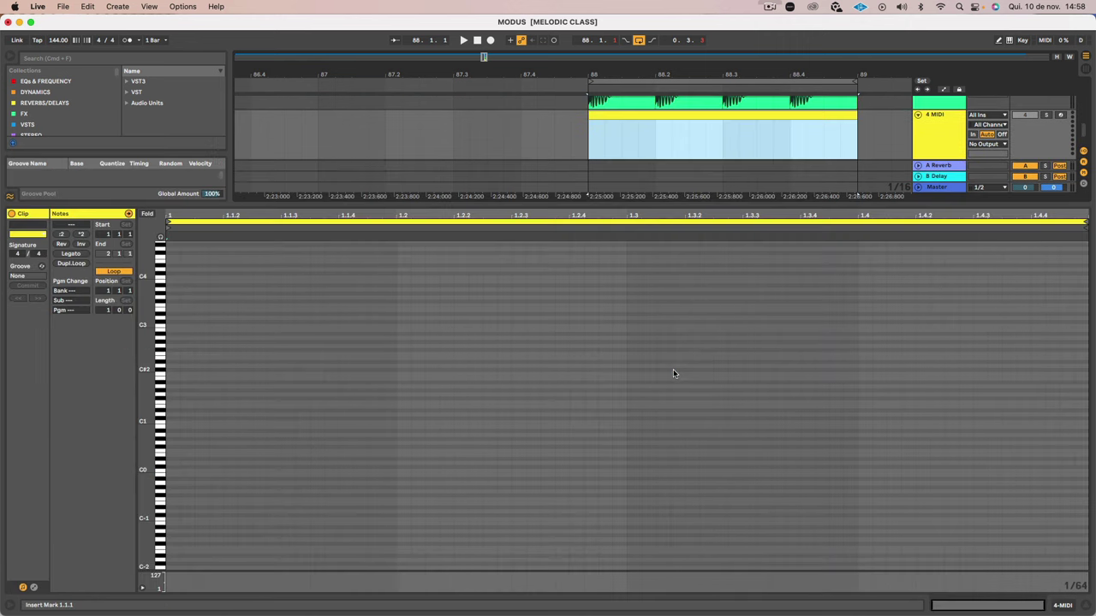
{"action": "left_click", "coordinate": [673, 370]}
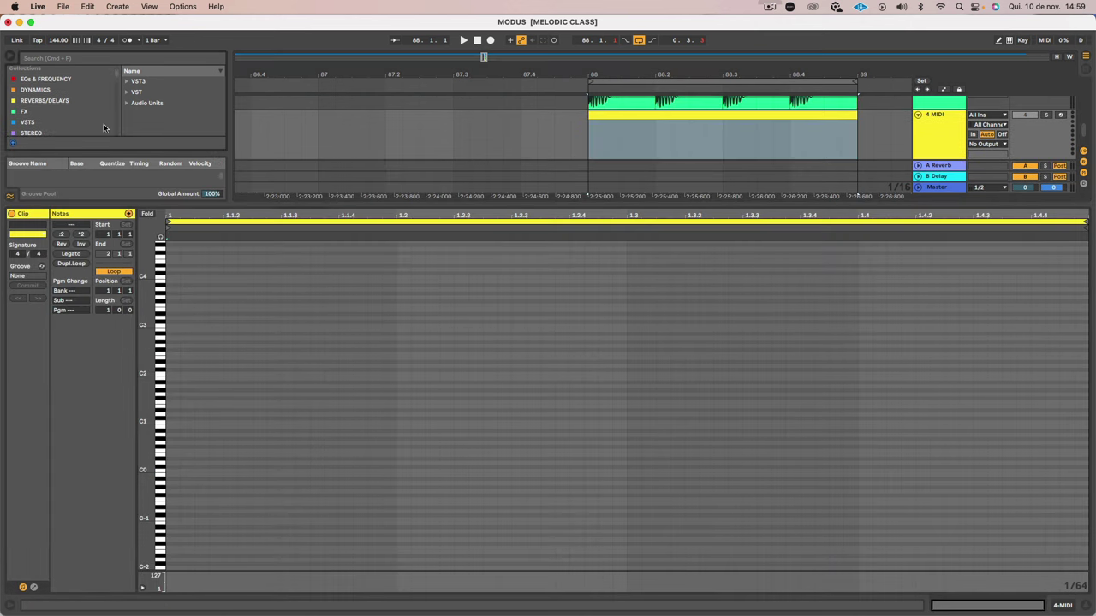
{"action": "scroll", "coordinate": [64, 107], "scroll_direction": "down", "scroll_amount": 1}
{"action": "left_click_drag", "start_coordinate": [301, 203], "coordinate": [394, 522]}
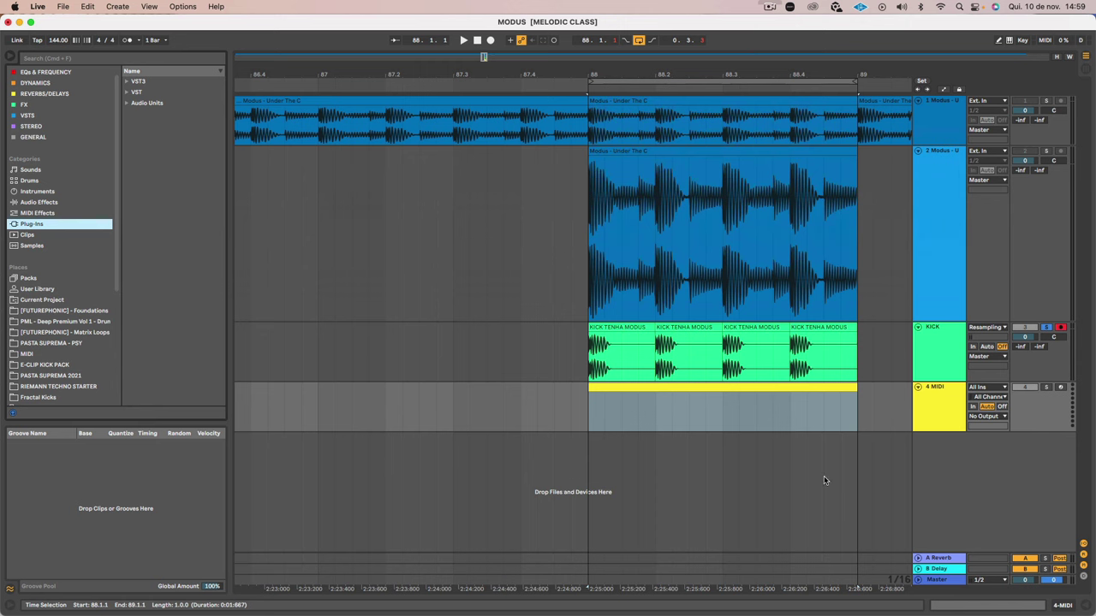
Step: Search the browser for "serum" across all results and load the Serum instrument onto the 4 MIDI track
{"action": "left_click", "coordinate": [925, 414]}
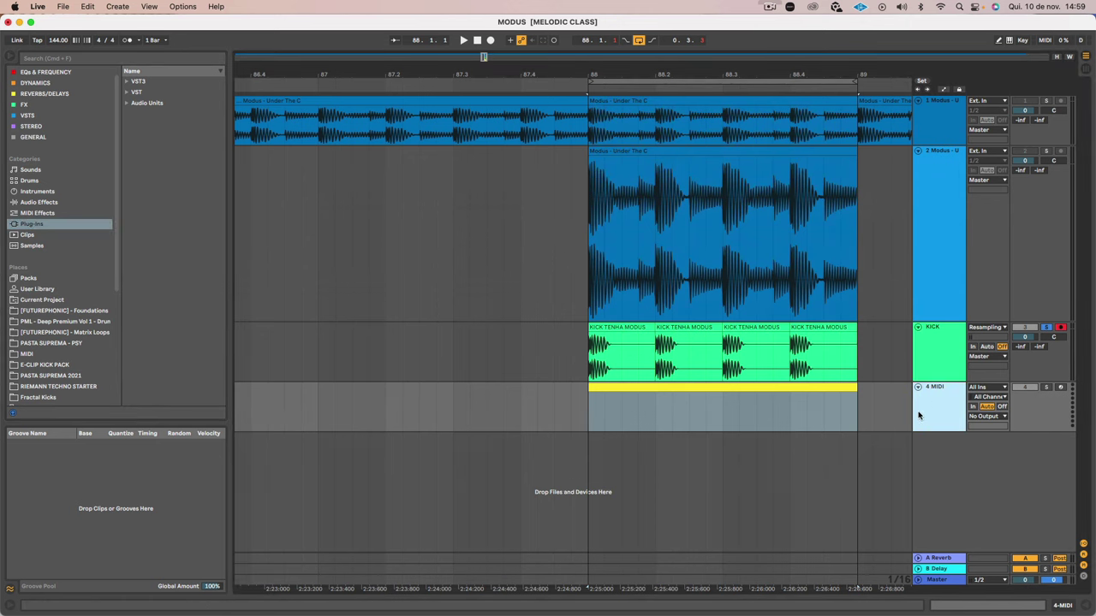
{"action": "left_click", "coordinate": [26, 60]}
{"action": "type", "text": "serum"}
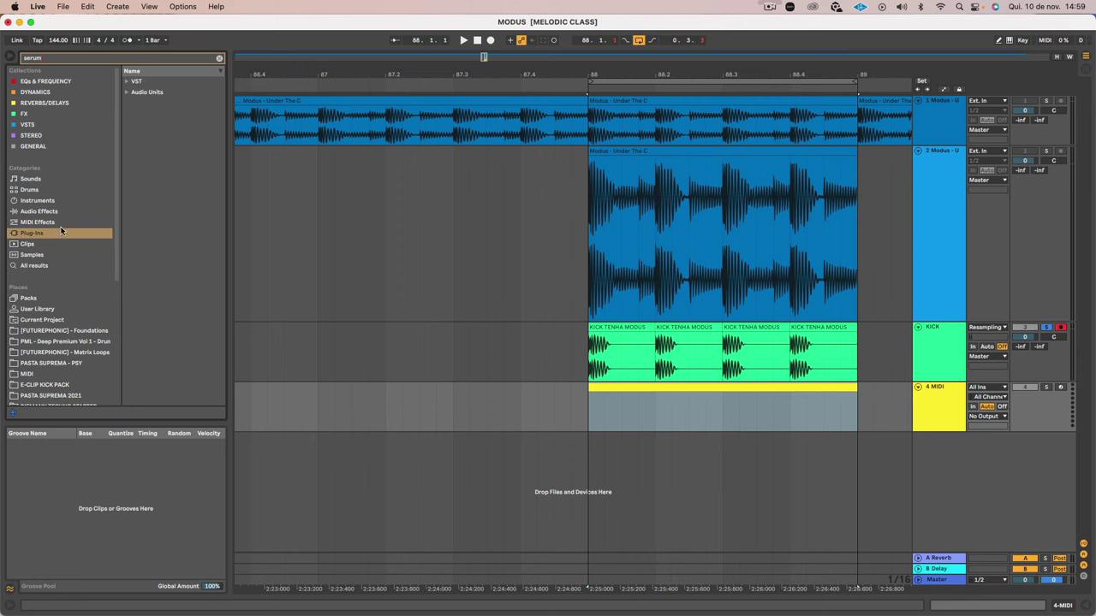
{"action": "left_click", "coordinate": [50, 267]}
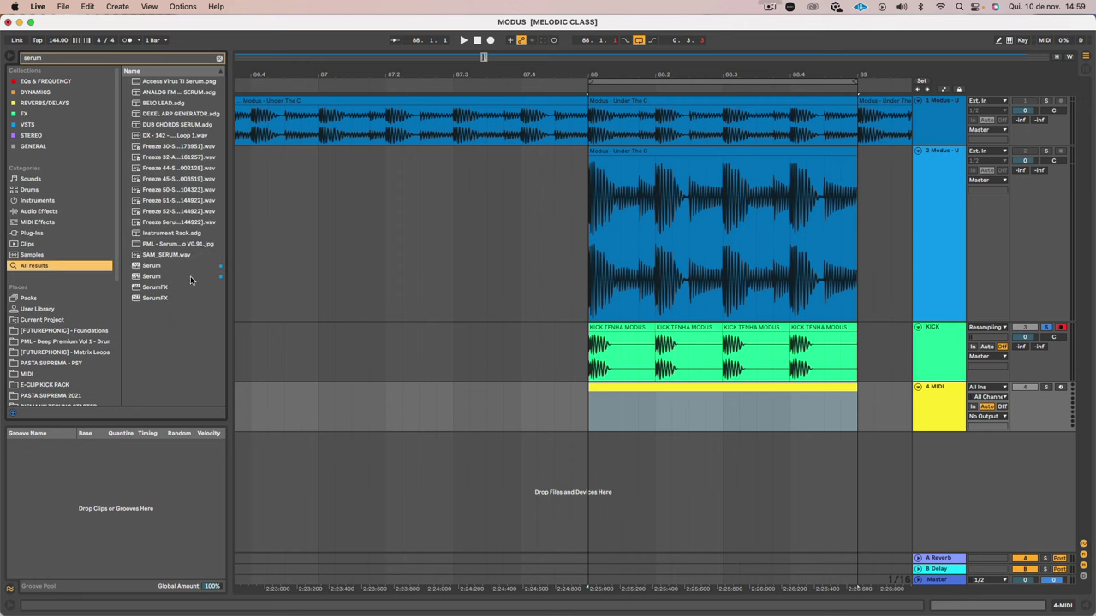
{"action": "left_click", "coordinate": [177, 267]}
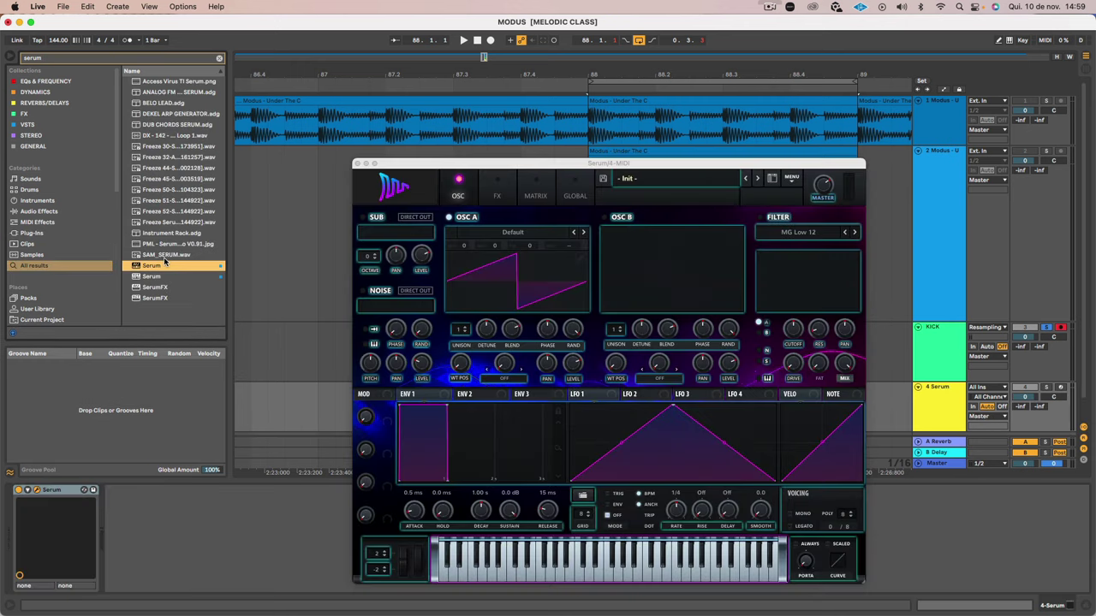
Step: Open the bar 88 MIDI clip in an enlarged note editor, free of Serum's window, with a fixed 1/16 grid
{"action": "left_click_drag", "start_coordinate": [587, 164], "coordinate": [661, 492]}
{"action": "double_click", "coordinate": [665, 392]}
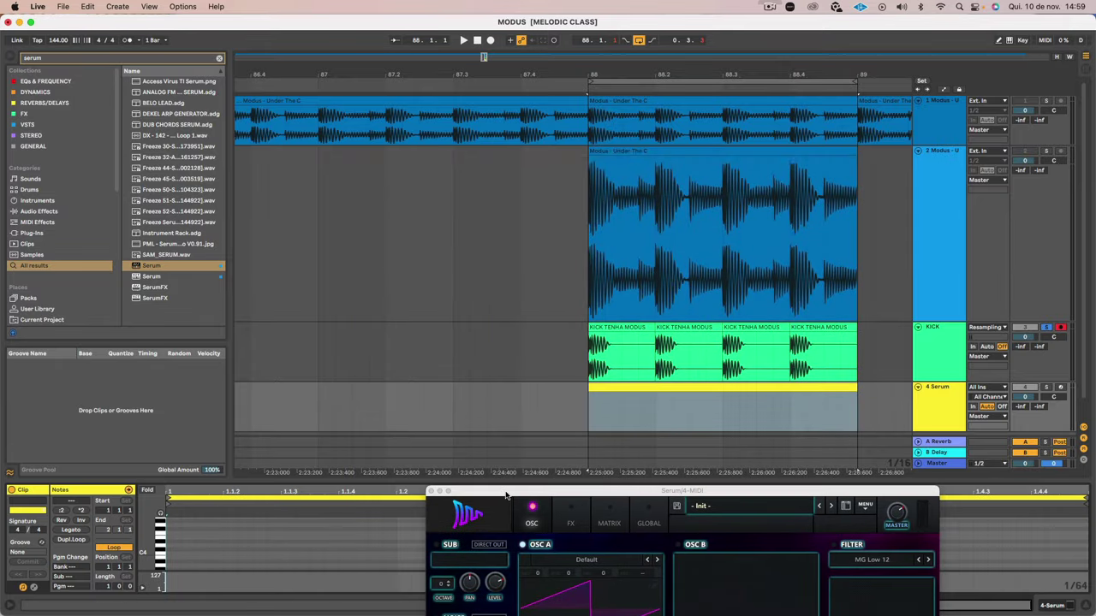
{"action": "left_click", "coordinate": [432, 491]}
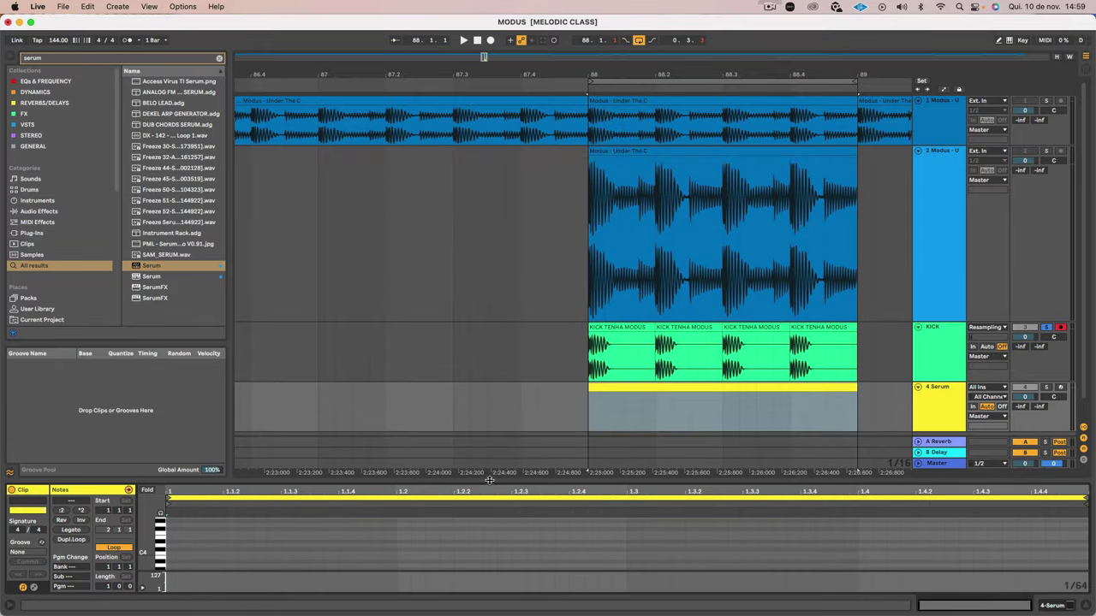
{"action": "left_click_drag", "start_coordinate": [489, 481], "coordinate": [376, 218]}
{"action": "right_click", "coordinate": [287, 401]}
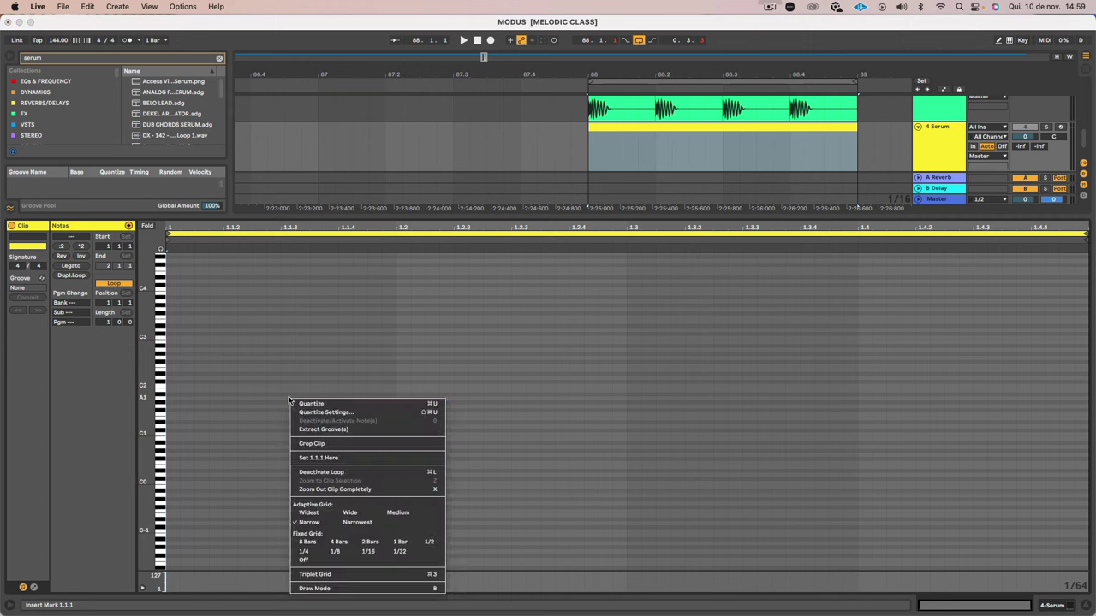
{"action": "left_click", "coordinate": [370, 553]}
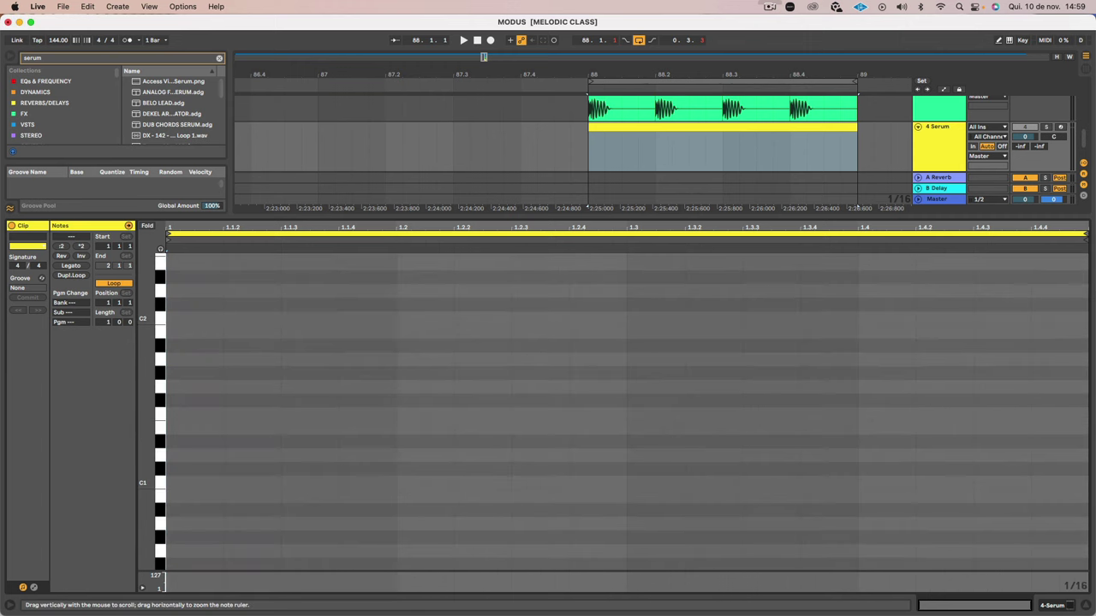
Step: Add a sixteenth B0 note at the clip's start and a second B0 from 1.1.2 to 1.1.4
{"action": "left_click_drag", "start_coordinate": [147, 417], "coordinate": [139, 417]}
{"action": "double_click", "coordinate": [198, 484]}
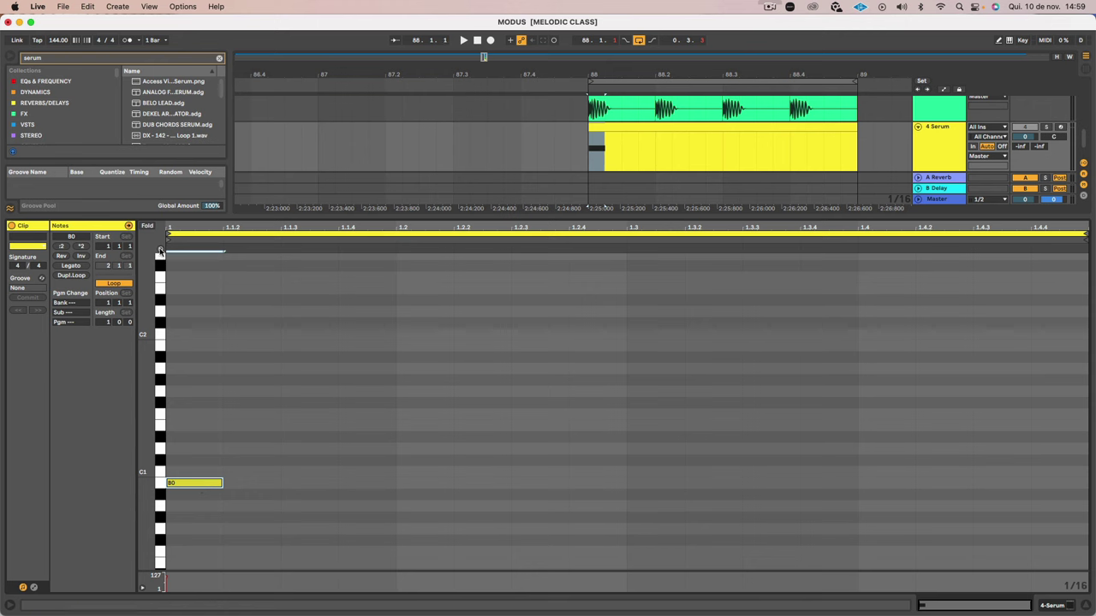
{"action": "key", "text": "space"}
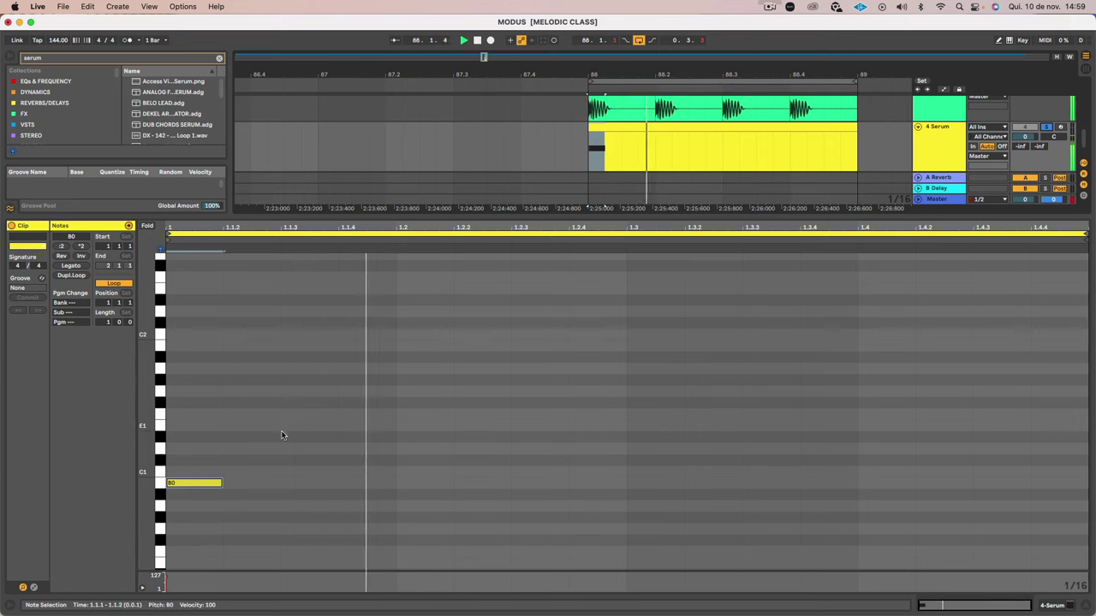
{"action": "double_click", "coordinate": [242, 486]}
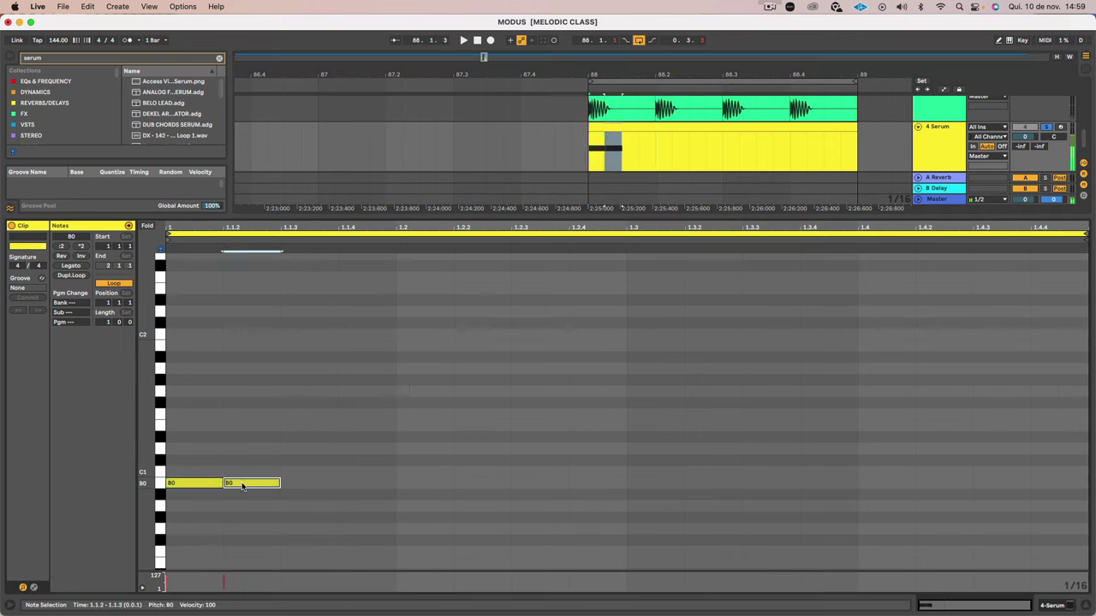
{"action": "left_click_drag", "start_coordinate": [278, 484], "coordinate": [172, 458]}
Step: Add a sixteenth C1 note at 1.1.4 and audition the bass pattern
{"action": "left_click", "coordinate": [358, 475]}
{"action": "double_click", "coordinate": [360, 473]}
{"action": "key", "text": "space"}
{"action": "key", "text": "space"}
{"action": "left_click", "coordinate": [382, 486]}
{"action": "left_click", "coordinate": [400, 501]}
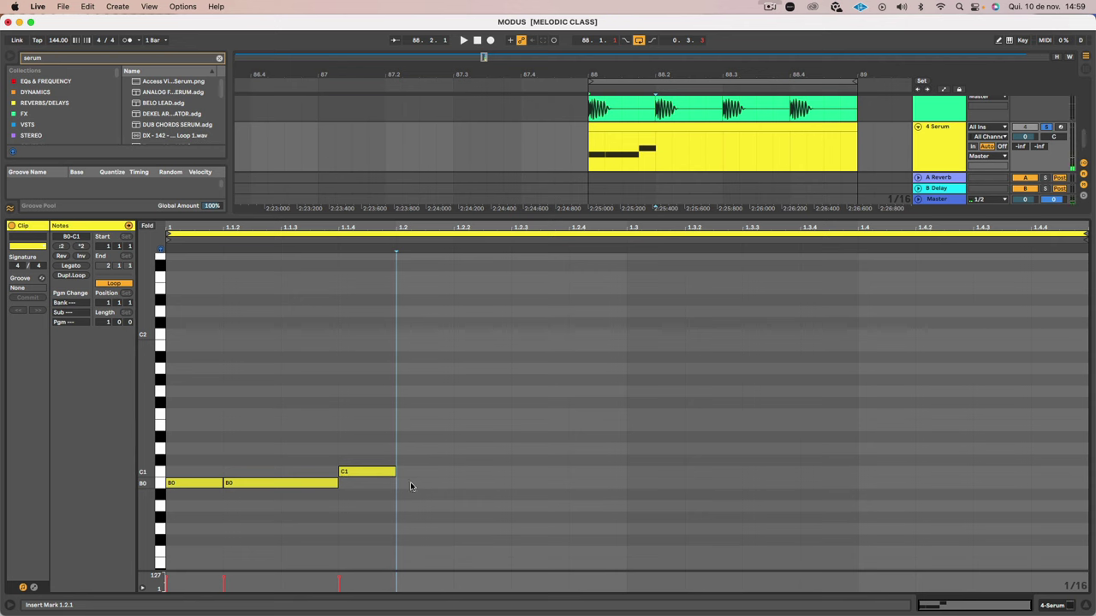
Step: Add a sixteenth B0 note on beat 1.2 and move it to 1.2.3 while auditioning the pattern
{"action": "double_click", "coordinate": [411, 483]}
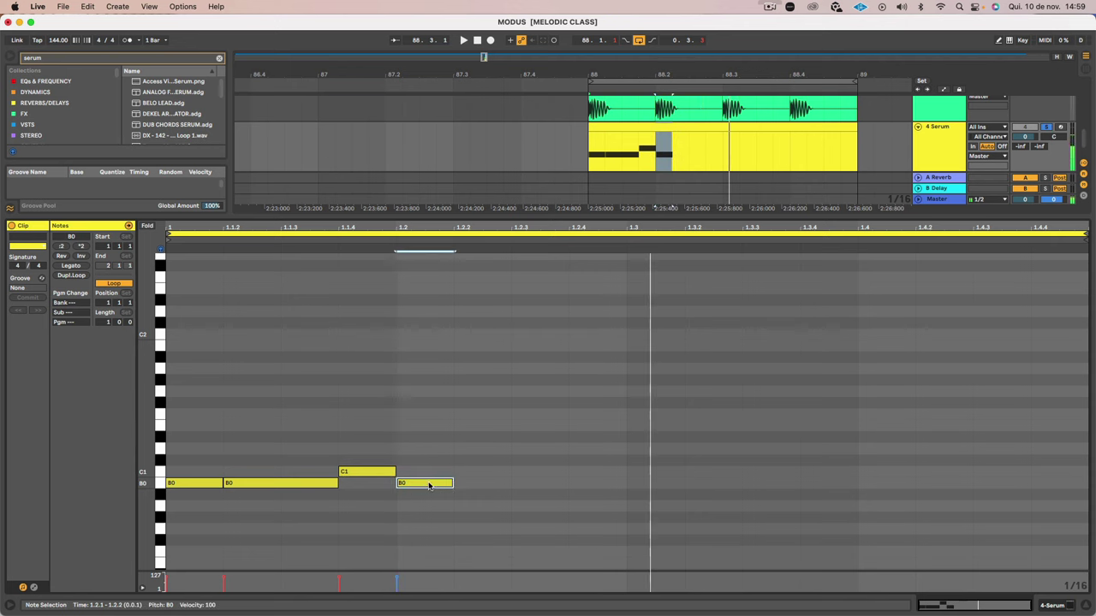
{"action": "key", "text": "space"}
{"action": "left_click_drag", "start_coordinate": [439, 484], "coordinate": [554, 494]}
{"action": "key", "text": "space"}
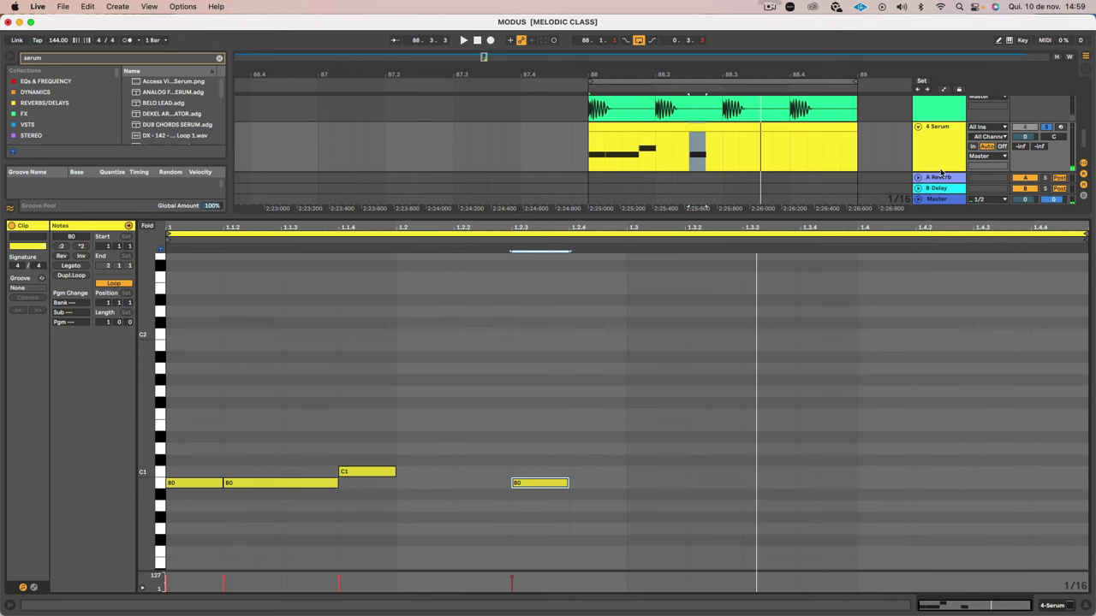
Step: Reveal the second Modus track above the note editor and listen to it in solo as a bass reference
{"action": "left_click_drag", "start_coordinate": [938, 217], "coordinate": [936, 320]}
{"action": "scroll", "coordinate": [1033, 140], "scroll_direction": "up", "scroll_amount": 5}
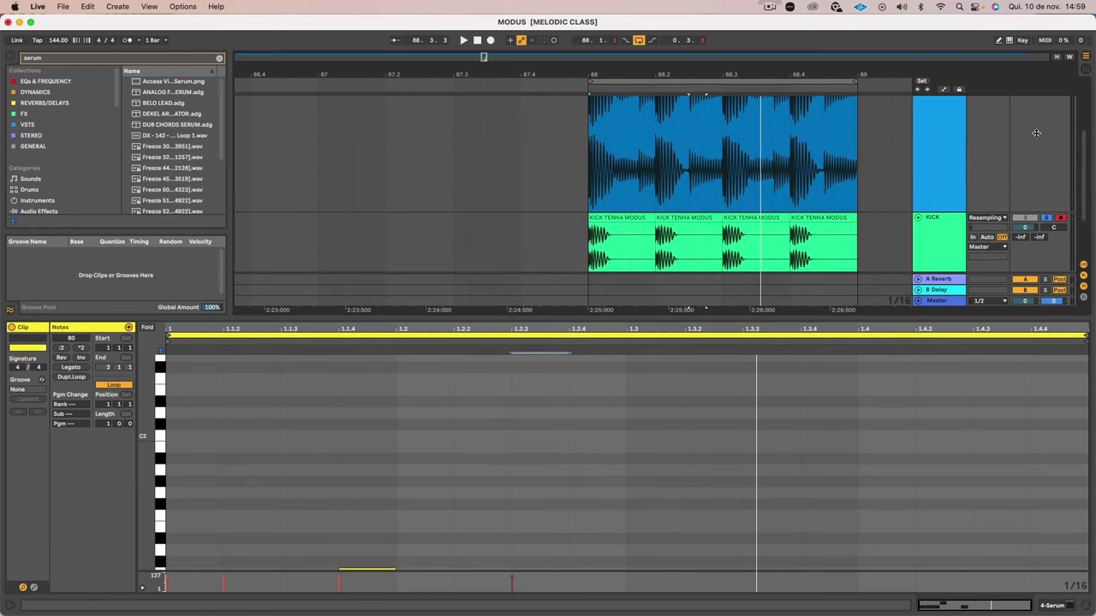
{"action": "left_click", "coordinate": [1048, 125]}
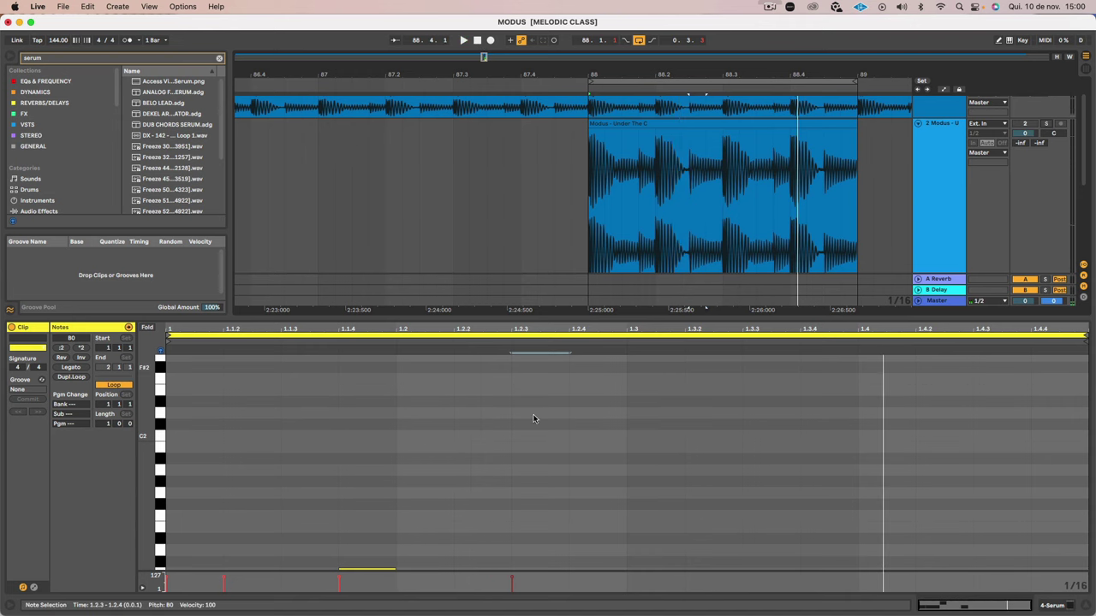
Step: Extend the B0 note at 1.2.3 to end at beat 1.3 and play the pattern back
{"action": "scroll", "coordinate": [532, 423], "scroll_direction": "down", "scroll_amount": 3}
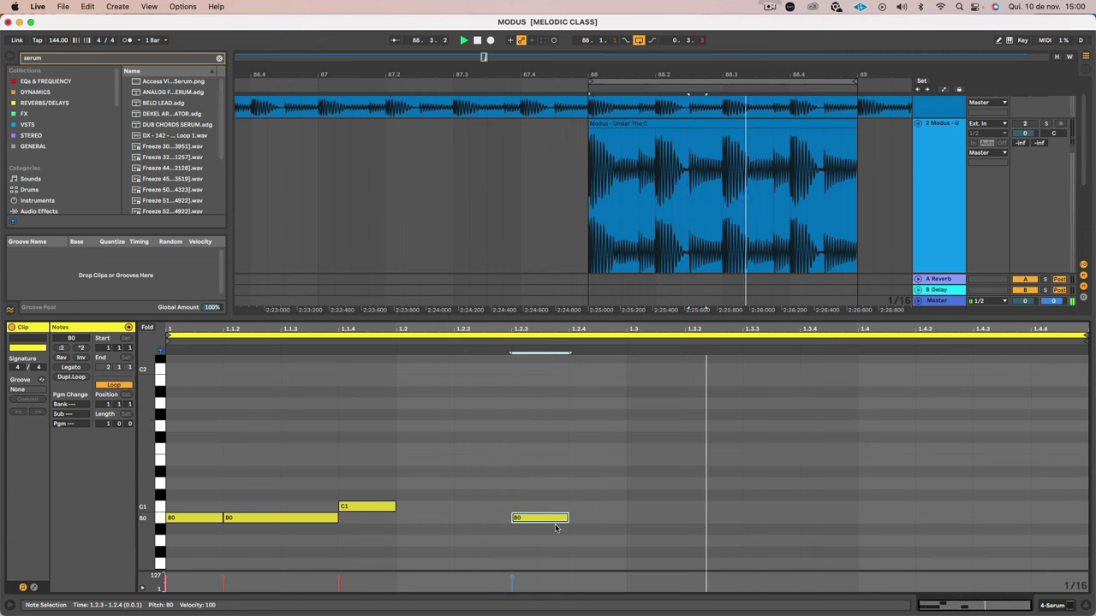
{"action": "key", "text": "space"}
{"action": "left_click_drag", "start_coordinate": [567, 517], "coordinate": [624, 520]}
{"action": "key", "text": "space"}
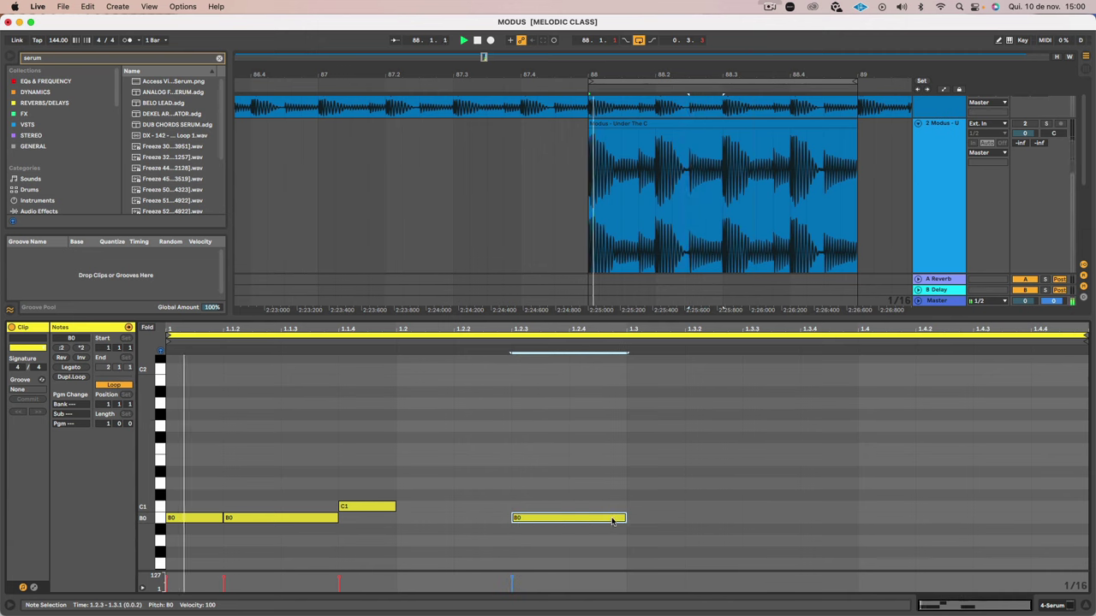
{"action": "key", "text": "space"}
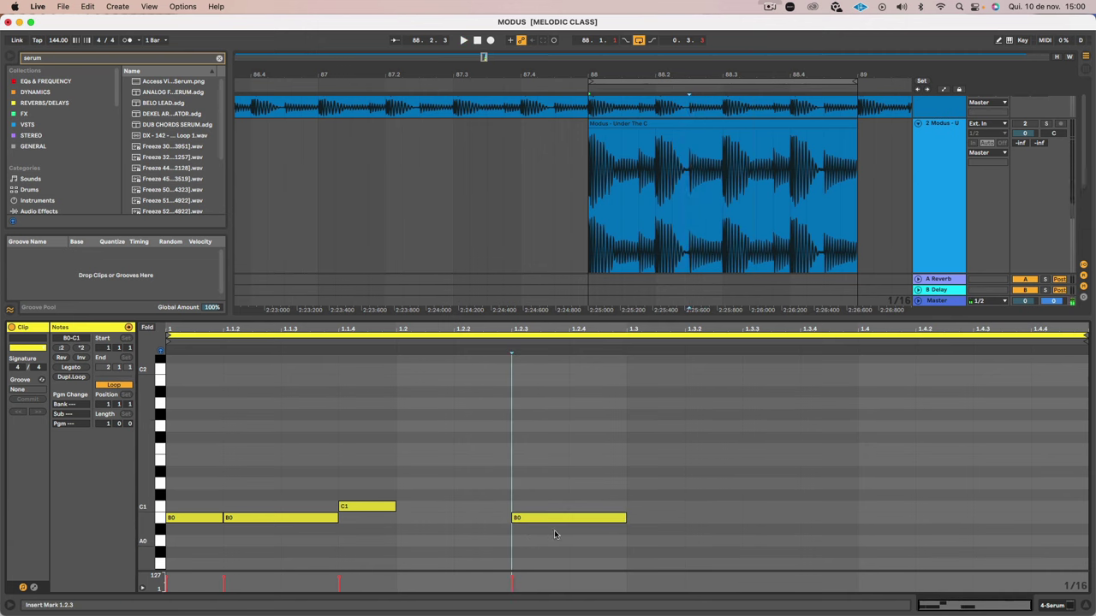
Step: Duplicate the four-note half-bar pattern to start at beat 1.3, filling the bar, and audition it
{"action": "left_click_drag", "start_coordinate": [606, 536], "coordinate": [168, 473]}
{"action": "left_click", "coordinate": [216, 495]}
{"action": "left_click_drag", "start_coordinate": [185, 545], "coordinate": [671, 473]}
{"action": "left_click_drag", "start_coordinate": [258, 520], "coordinate": [632, 525]}
{"action": "key", "text": "space"}
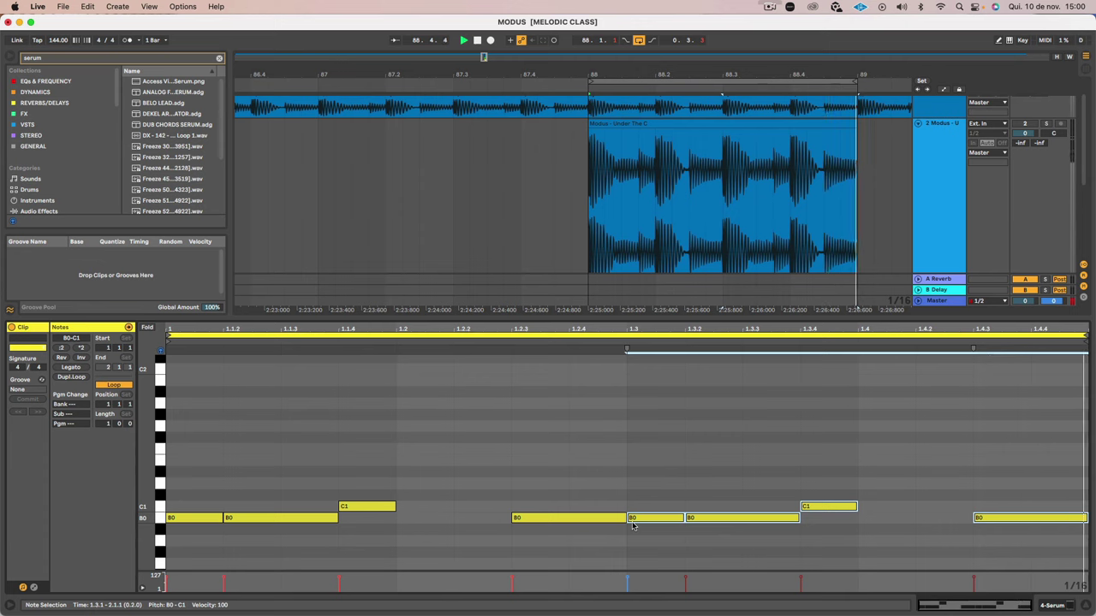
{"action": "key", "text": "space"}
Step: Rename the 4 Serum track as BASS TENHA MODUS and play it together with the kick
{"action": "key", "text": "shift+Tab"}
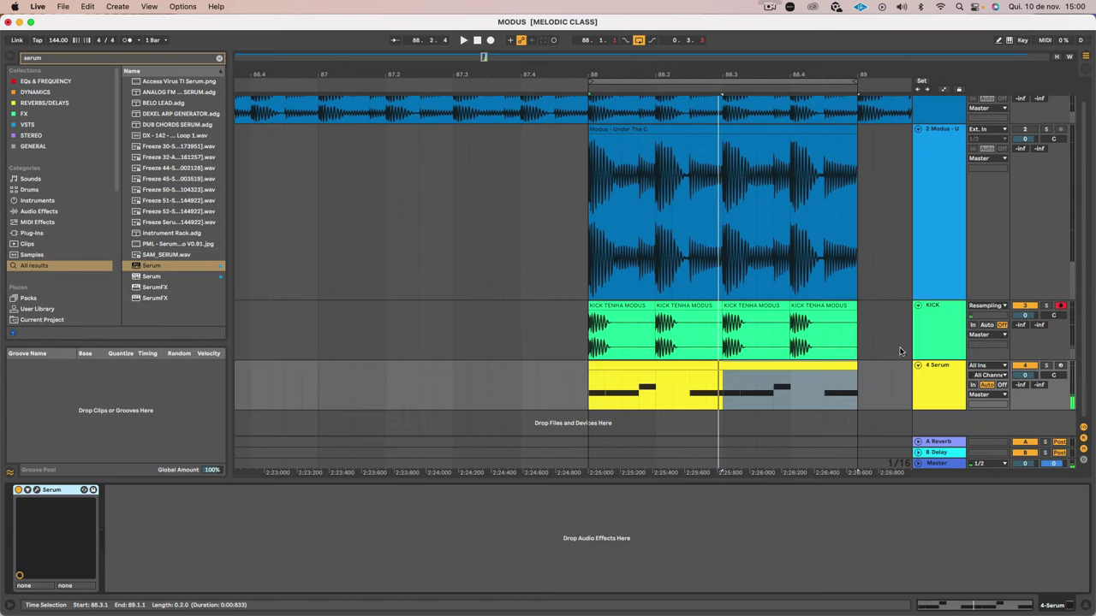
{"action": "left_click", "coordinate": [931, 386]}
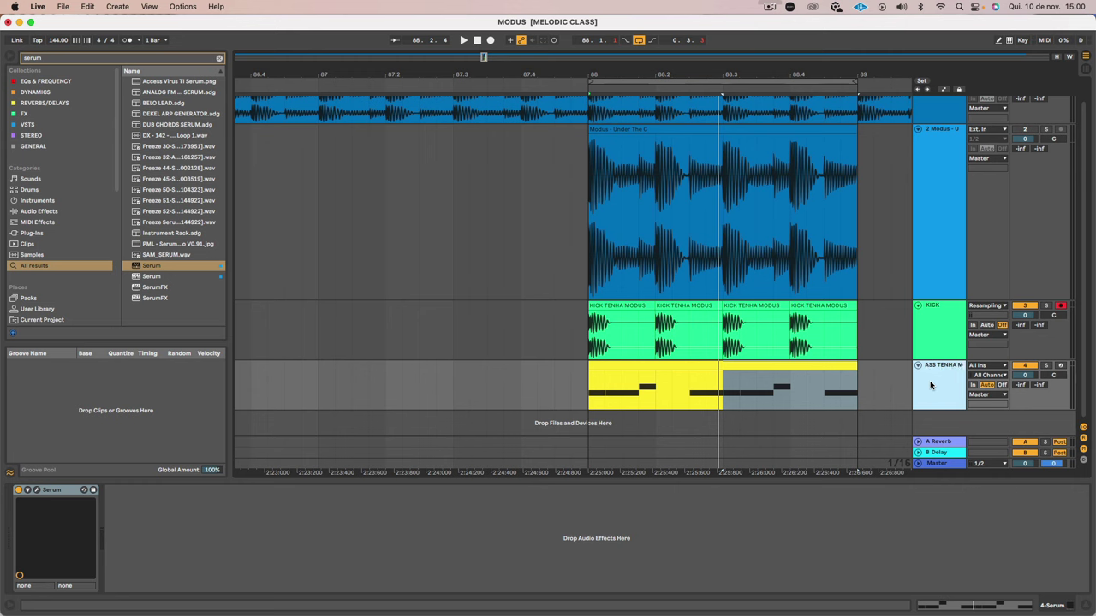
{"action": "key", "text": "space"}
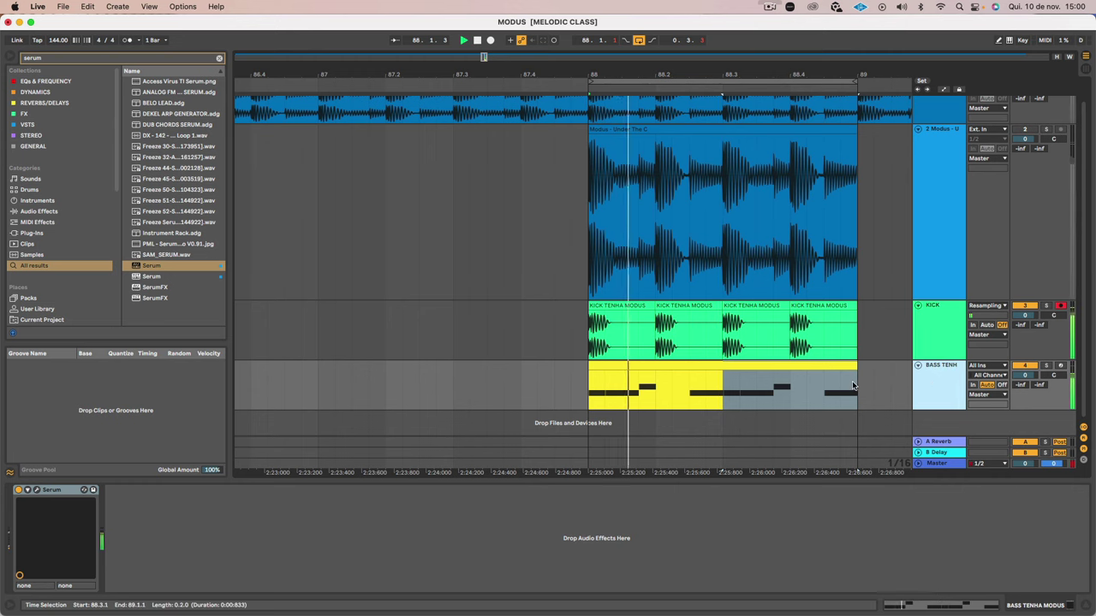
Step: Solo the second Modus track and replay bar 88 to examine the reference bass sound
{"action": "left_click", "coordinate": [1045, 129]}
{"action": "left_click", "coordinate": [943, 202]}
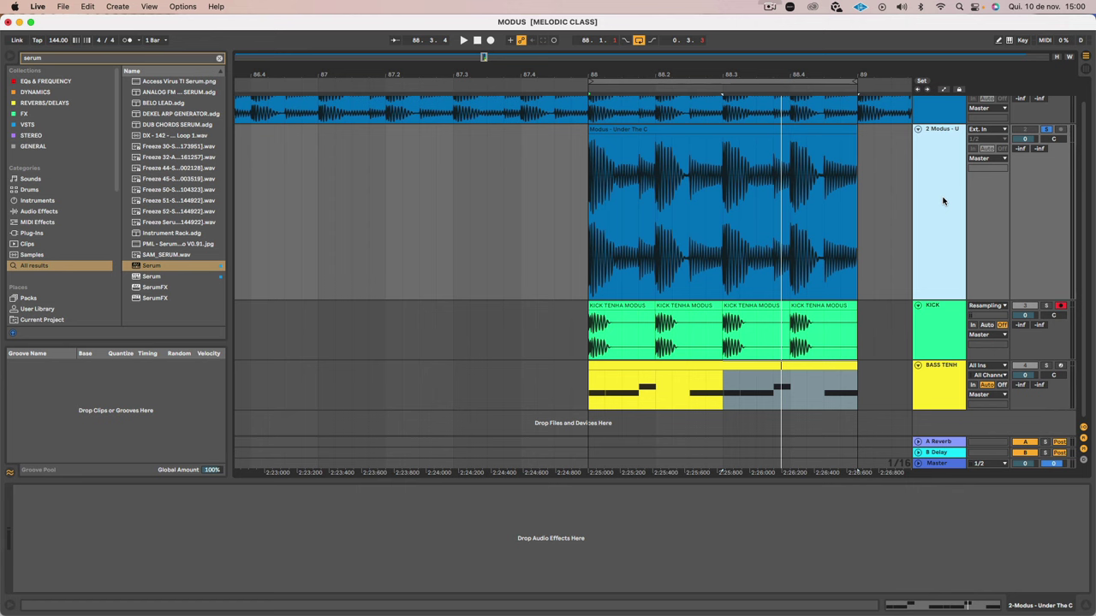
{"action": "key", "text": "space"}
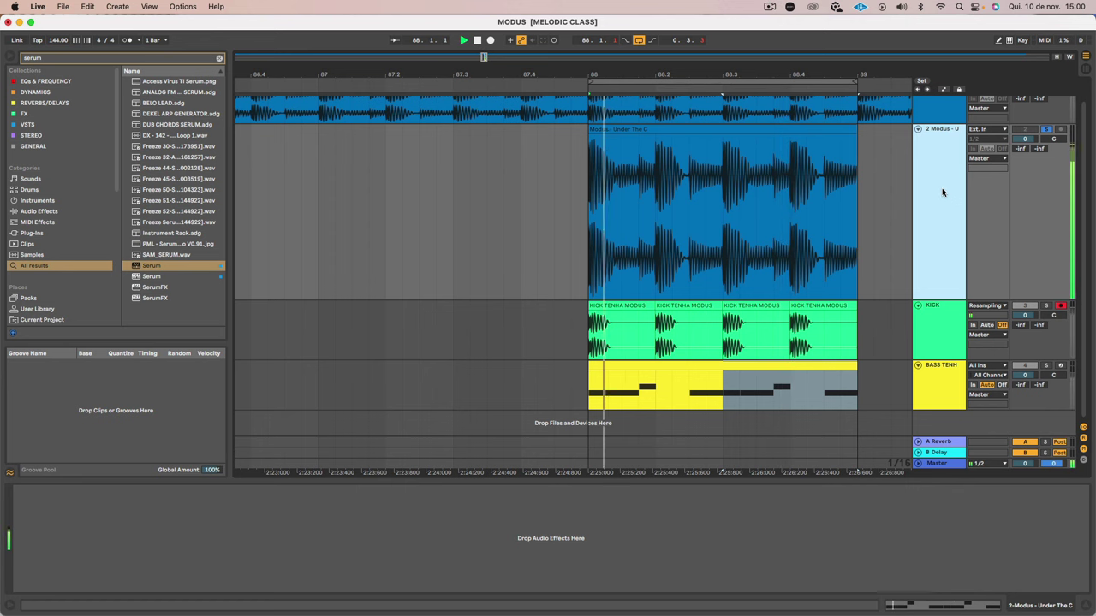
{"action": "key", "text": "space"}
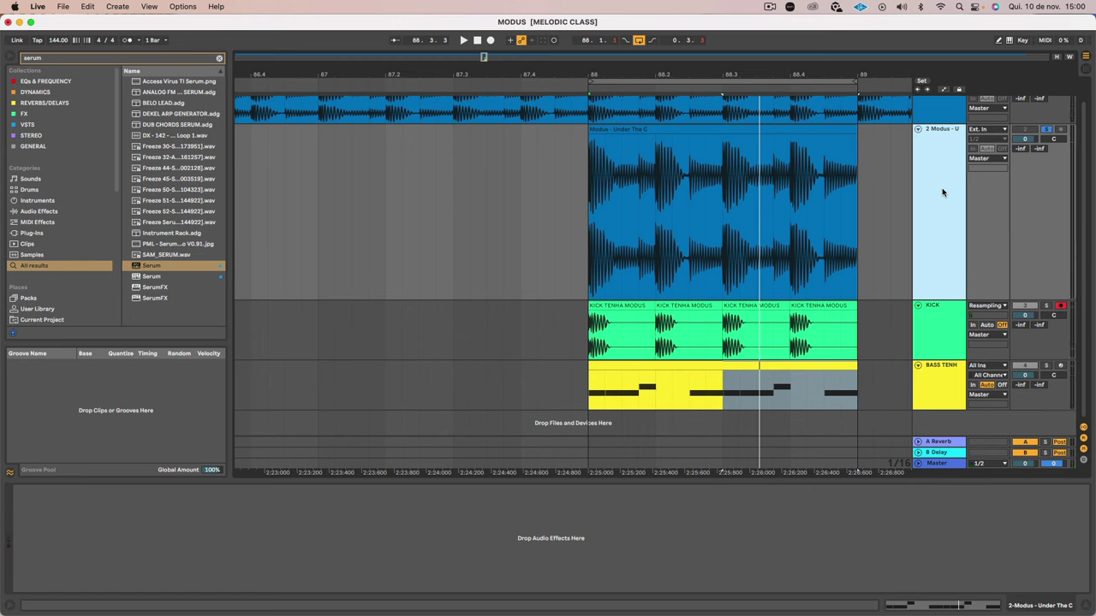
{"action": "key", "text": "space"}
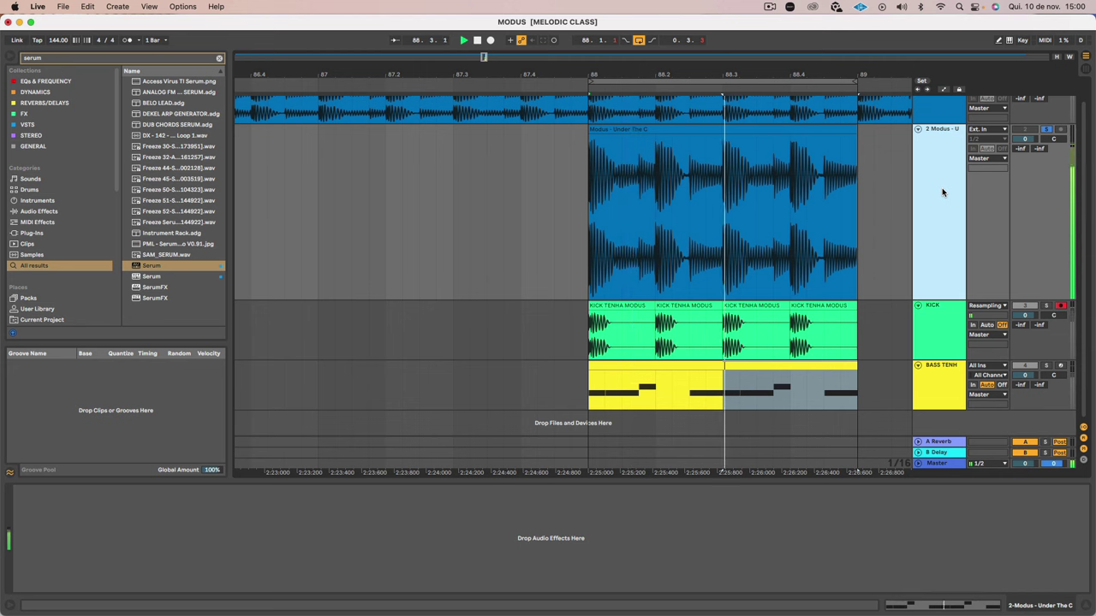
{"action": "key", "text": "space"}
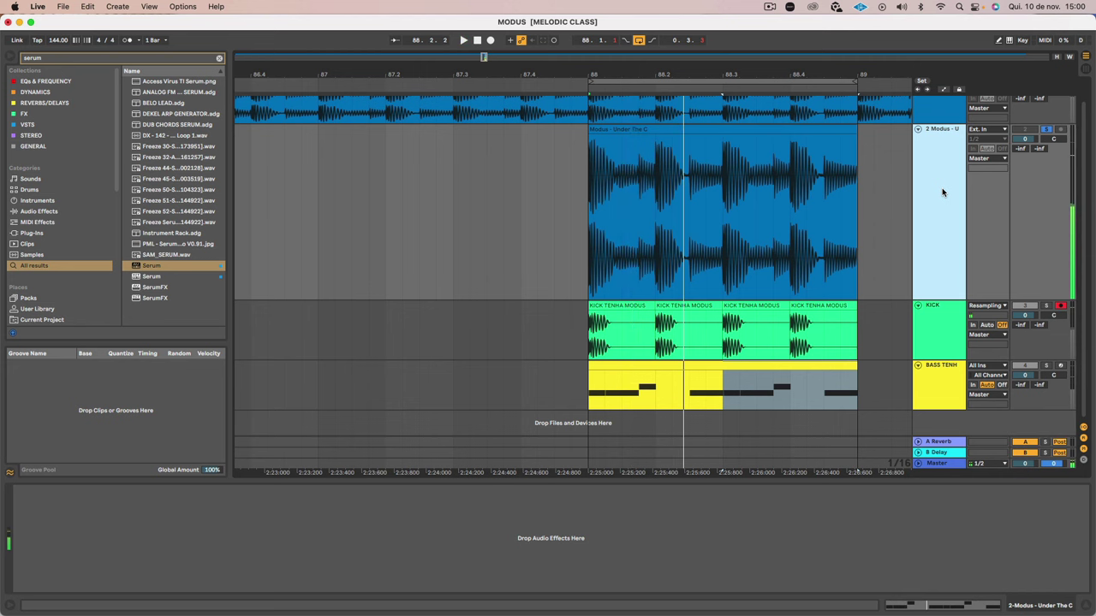
{"action": "key", "text": "space"}
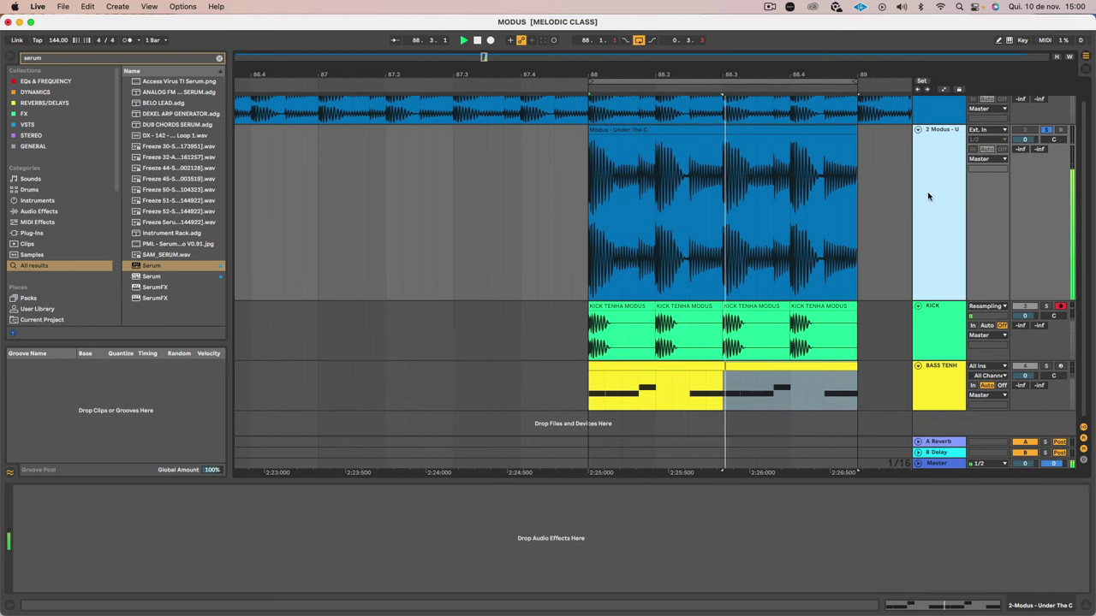
Step: Open Serum on the BASS TENHA MODUS track and set Env 1 to a 643 ms decay with sustain at -∞ dB
{"action": "left_click", "coordinate": [933, 379]}
{"action": "key", "text": "space"}
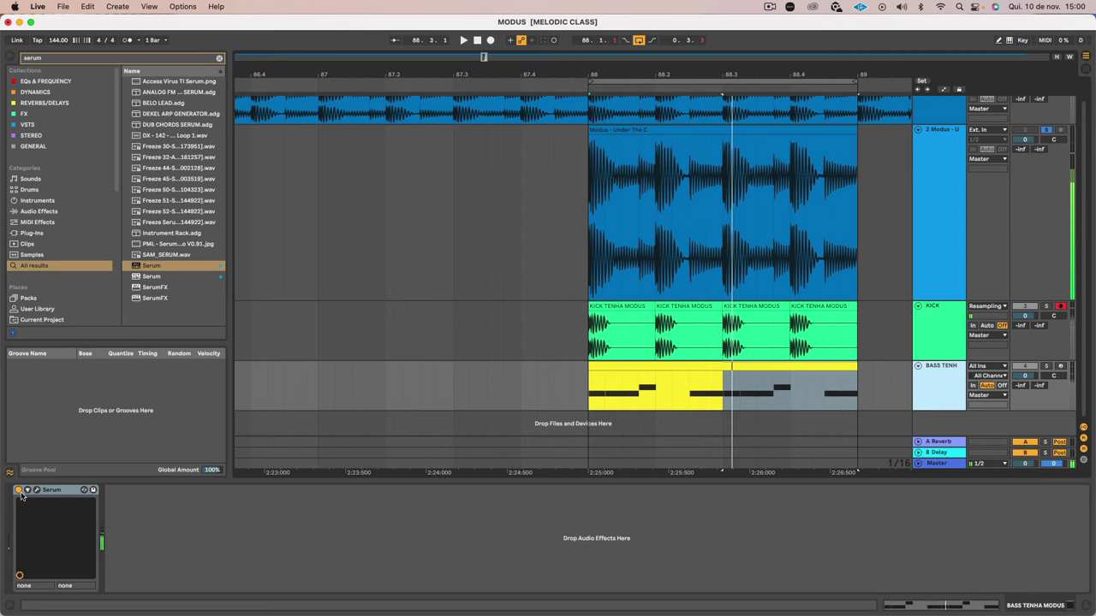
{"action": "left_click", "coordinate": [36, 489]}
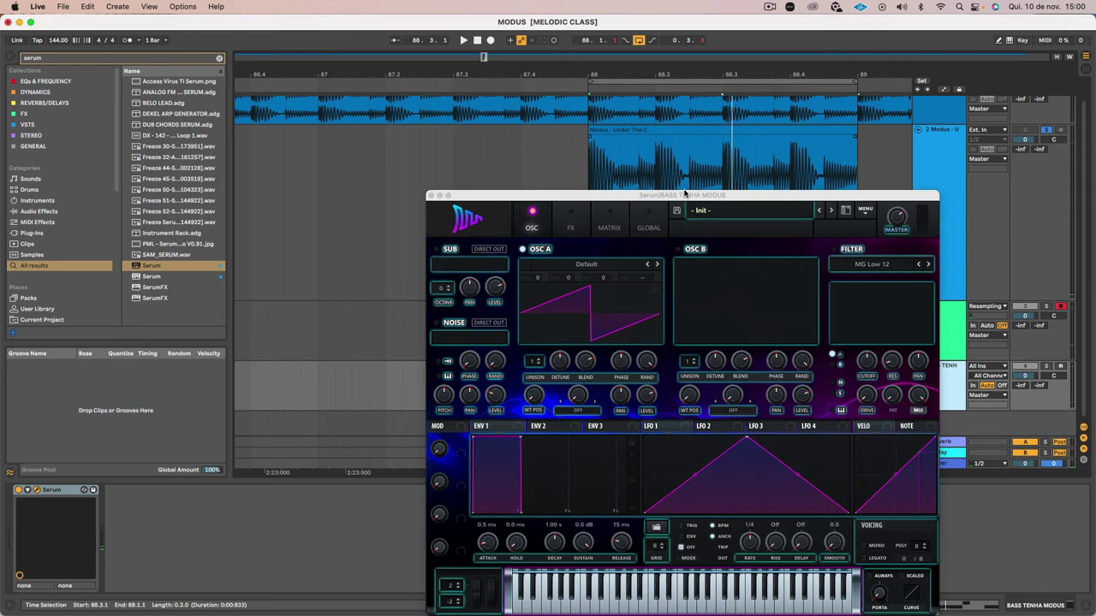
{"action": "left_click_drag", "start_coordinate": [684, 194], "coordinate": [571, 87]}
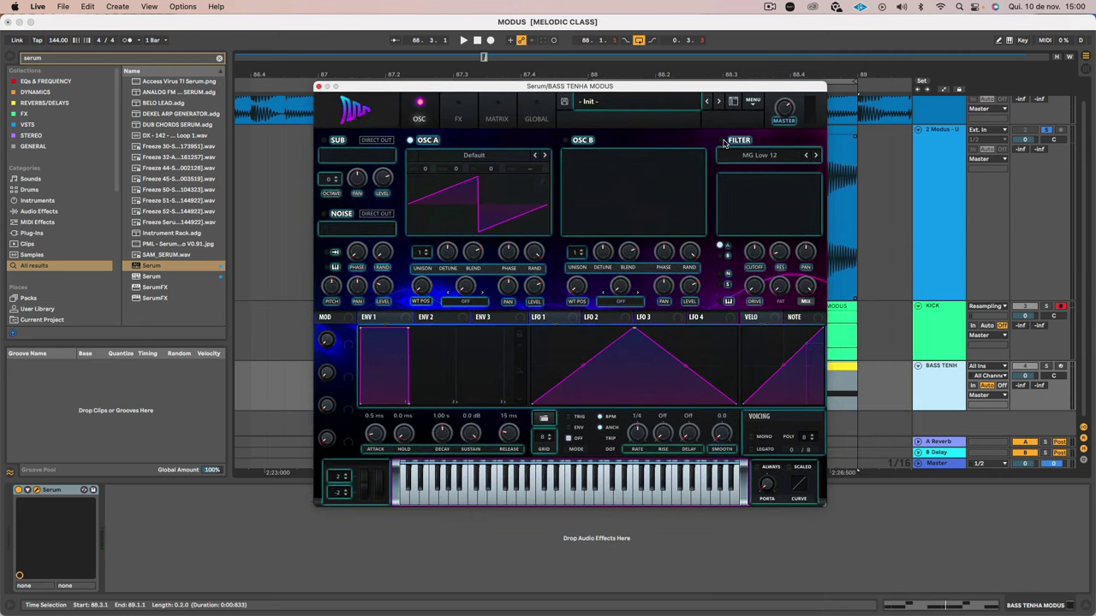
{"action": "left_click_drag", "start_coordinate": [406, 338], "coordinate": [400, 451]}
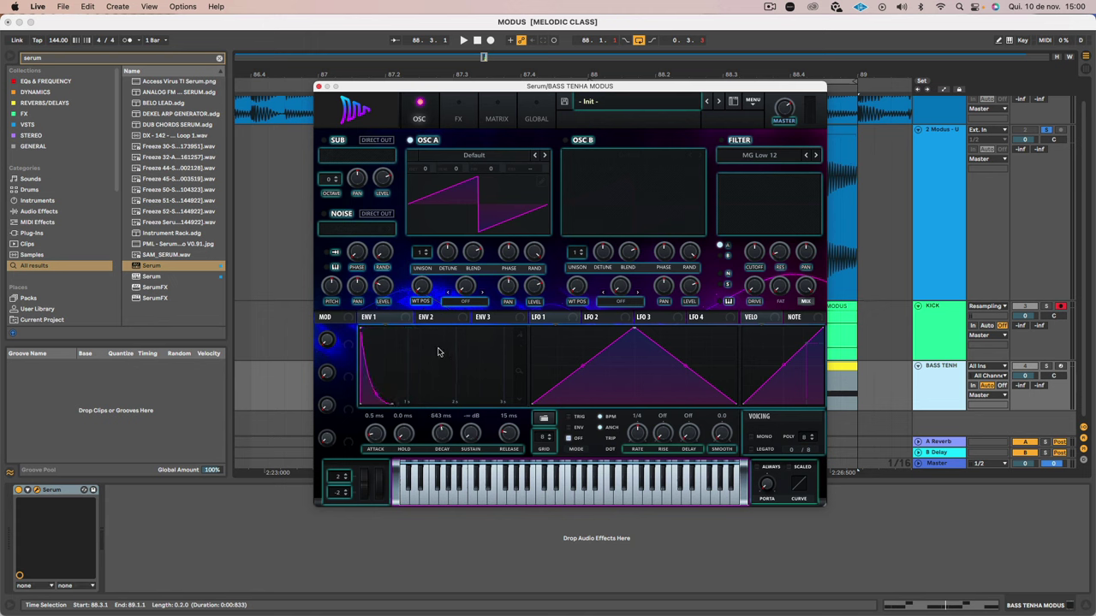
Step: Set Env 2 to a 358 ms decay and 47.72% sustain, and enable the filter with type MG Low 24
{"action": "left_click", "coordinate": [424, 318]}
{"action": "left_click_drag", "start_coordinate": [420, 334], "coordinate": [371, 368]}
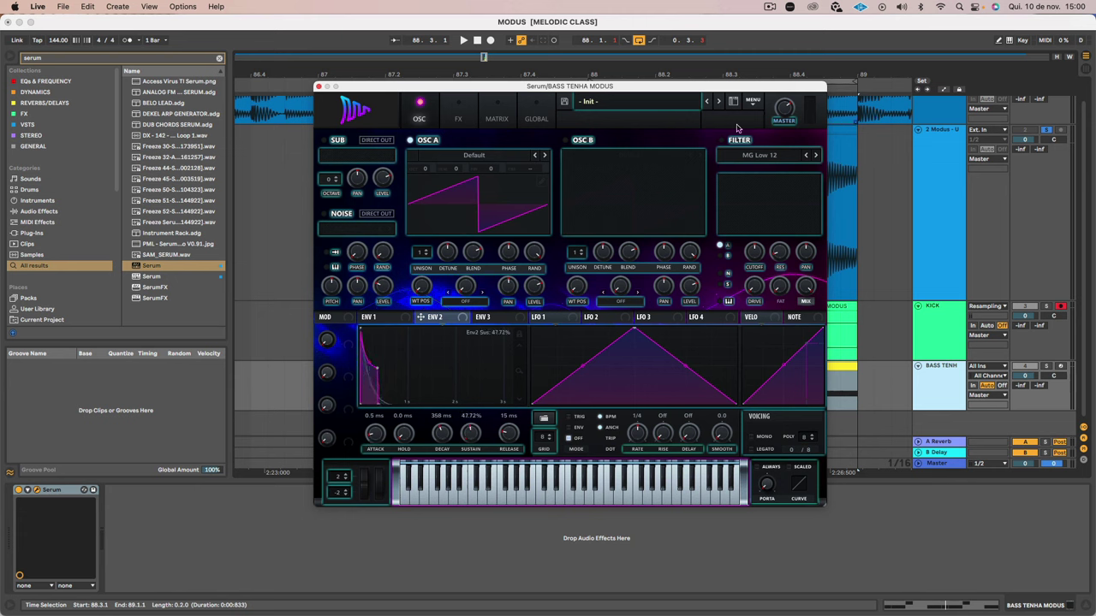
{"action": "left_click", "coordinate": [723, 140]}
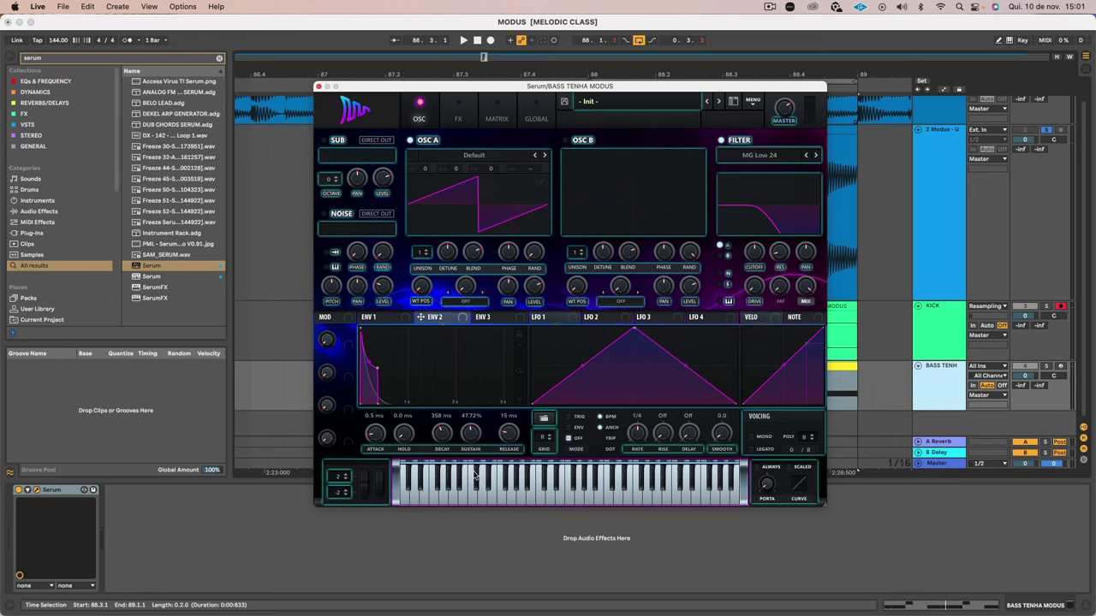
Step: Lower the filter cutoff to 89 Hz, assign Env 2 to modulate it, and start playback
{"action": "left_click_drag", "start_coordinate": [759, 255], "coordinate": [755, 267]}
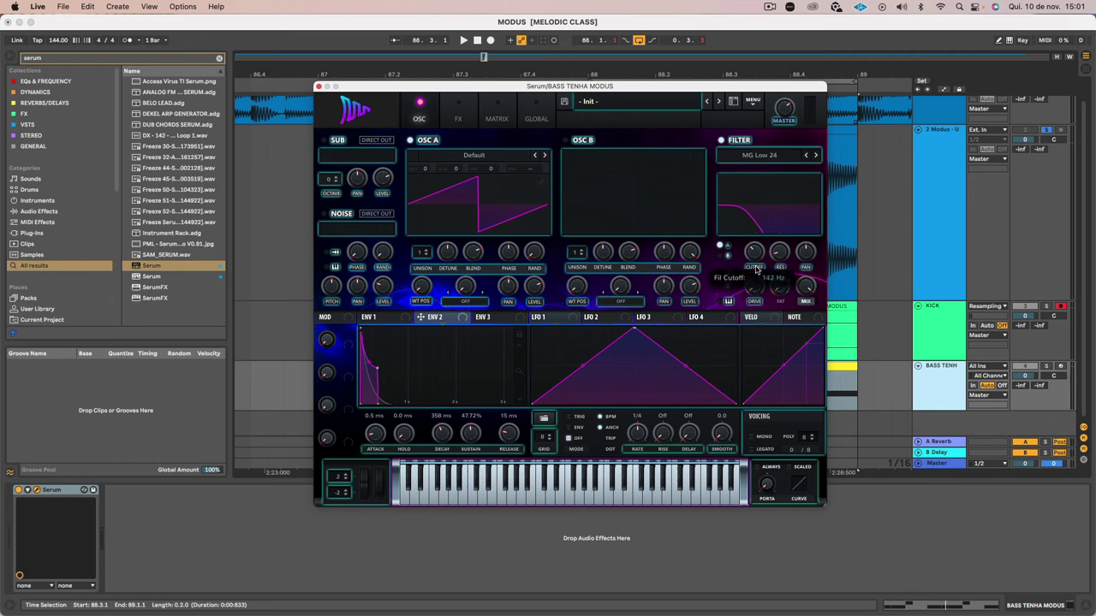
{"action": "left_click_drag", "start_coordinate": [434, 318], "coordinate": [747, 248]}
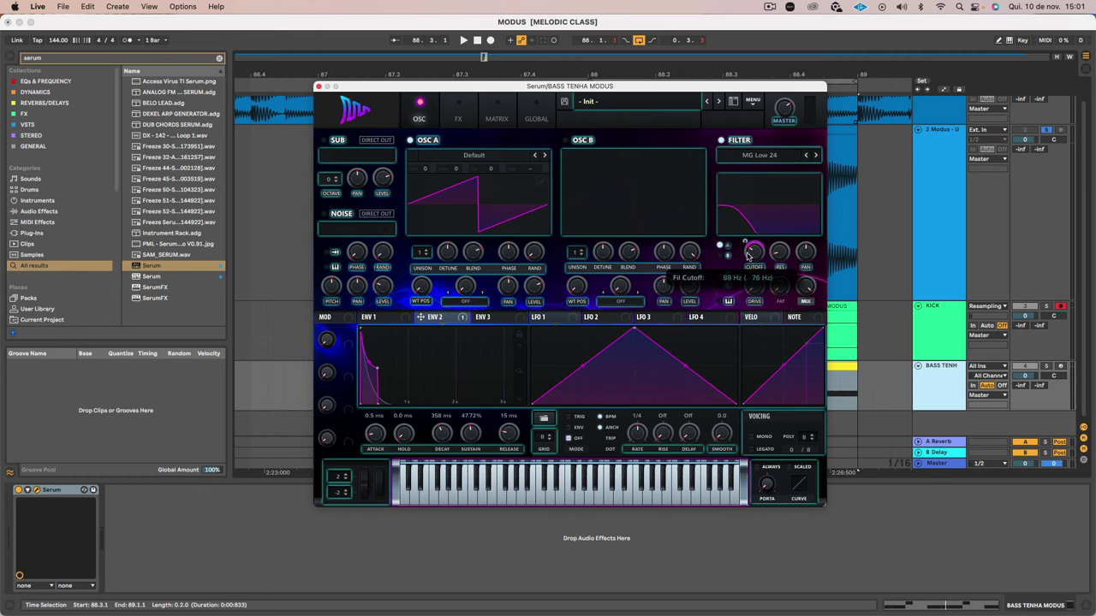
{"action": "key", "text": "space"}
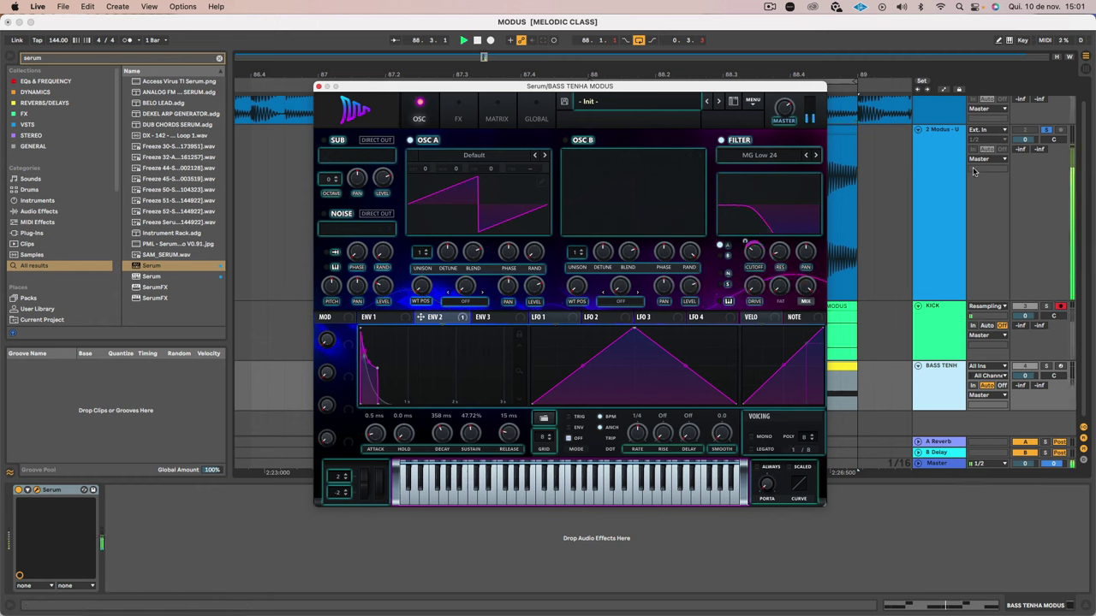
Step: Unsolo the second Modus track and play the recreated kick and bass with the BASS TENHA MODUS track selected
{"action": "left_click", "coordinate": [1046, 130]}
{"action": "key", "text": "space"}
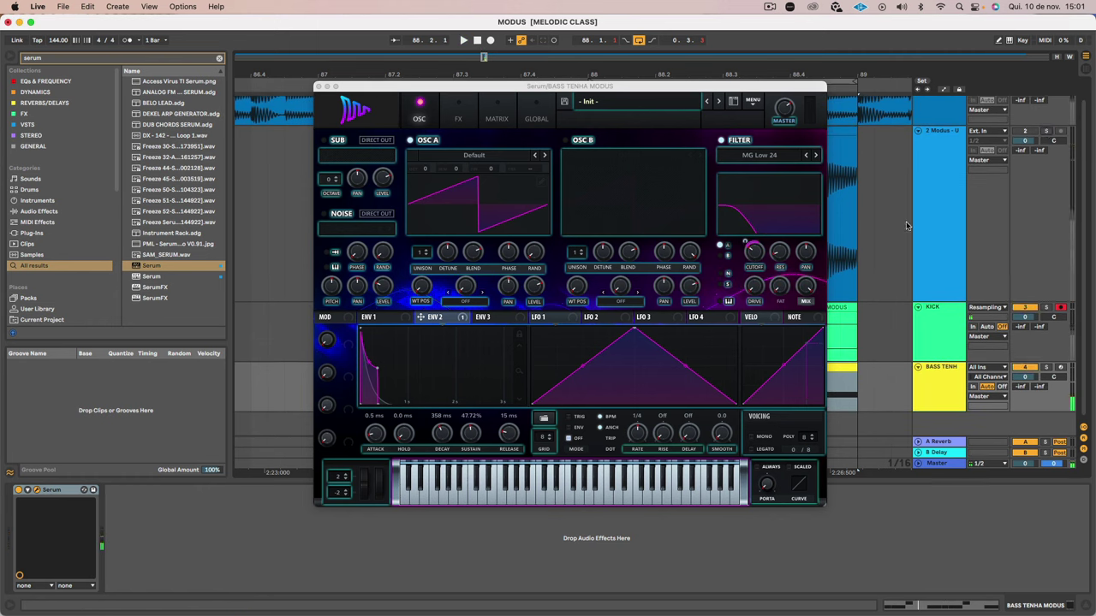
{"action": "left_click", "coordinate": [916, 331]}
{"action": "left_click", "coordinate": [941, 374]}
{"action": "key", "text": "space"}
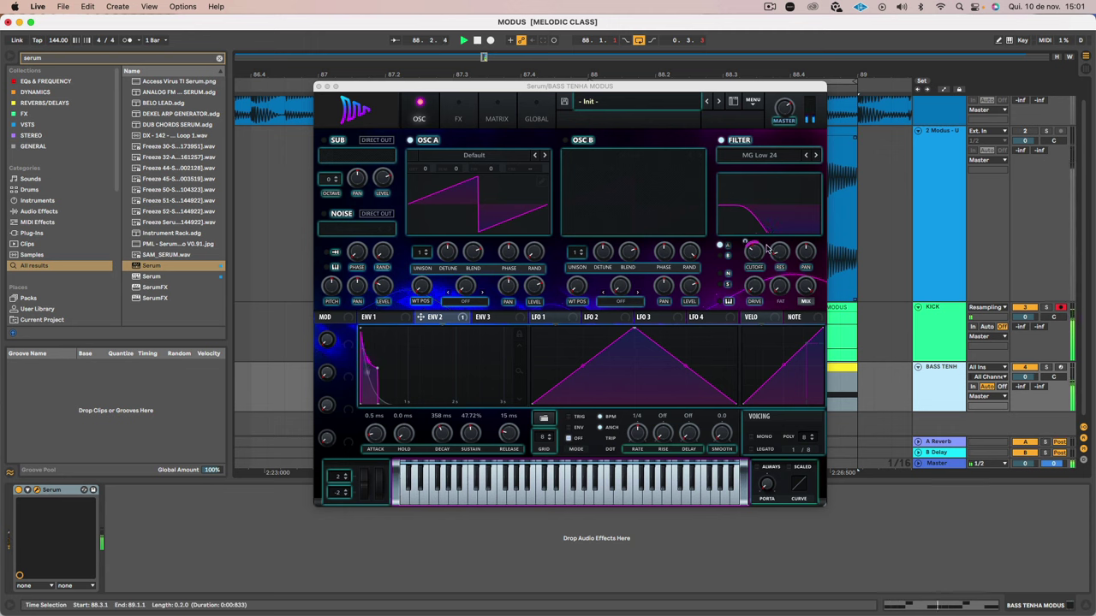
Step: Set the filter resonance to 0% and the Env 2 amount on the cutoff to 23, comparing against the soloed reference
{"action": "left_click_drag", "start_coordinate": [770, 247], "coordinate": [763, 265]}
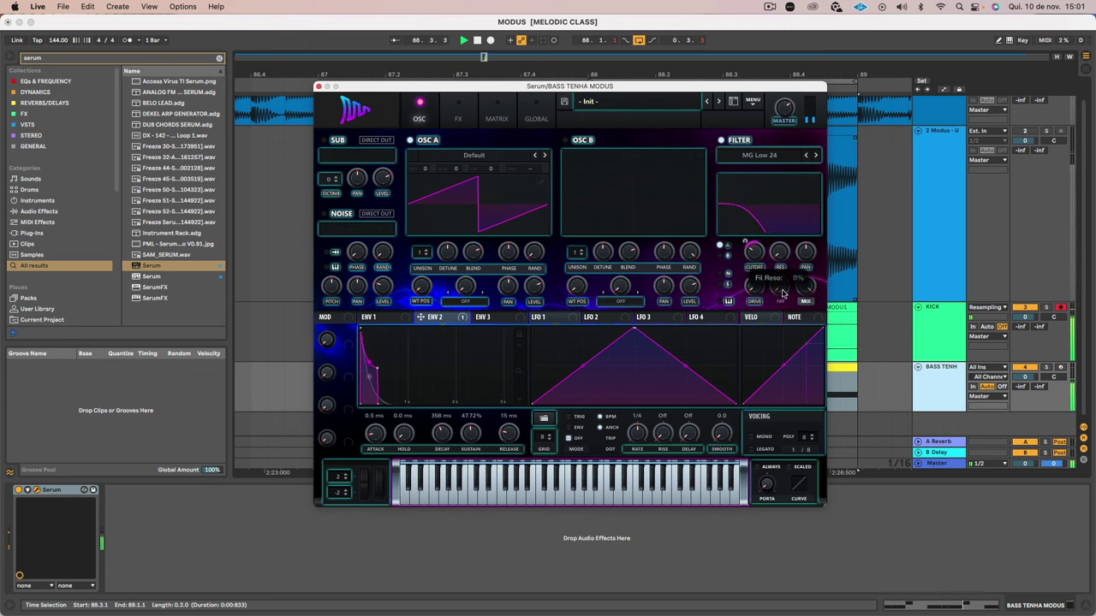
{"action": "mouse_move", "coordinate": [746, 239]}
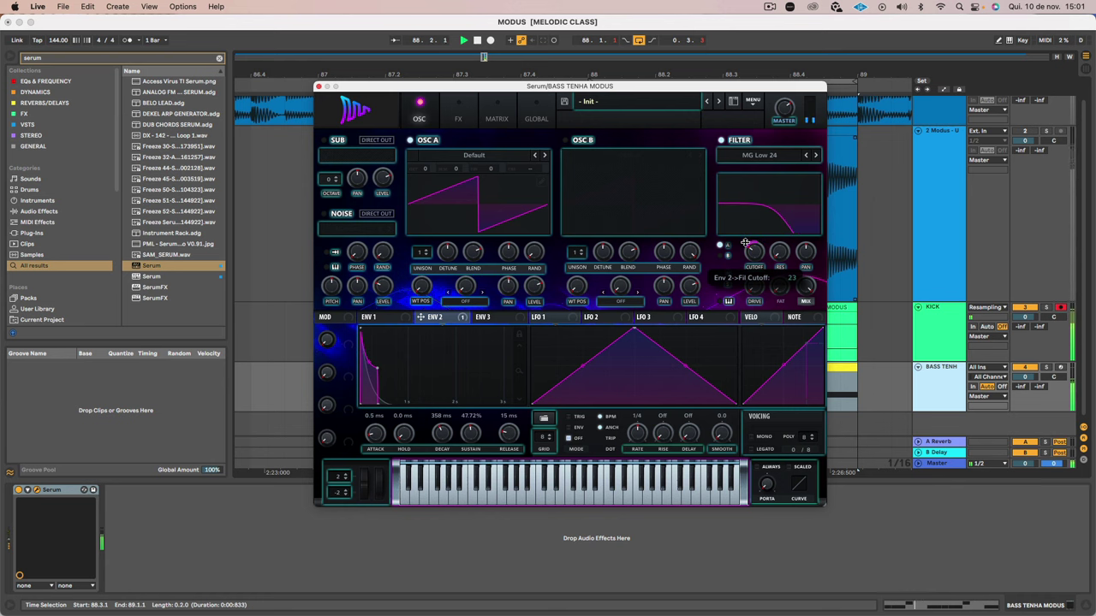
{"action": "left_click", "coordinate": [1045, 131]}
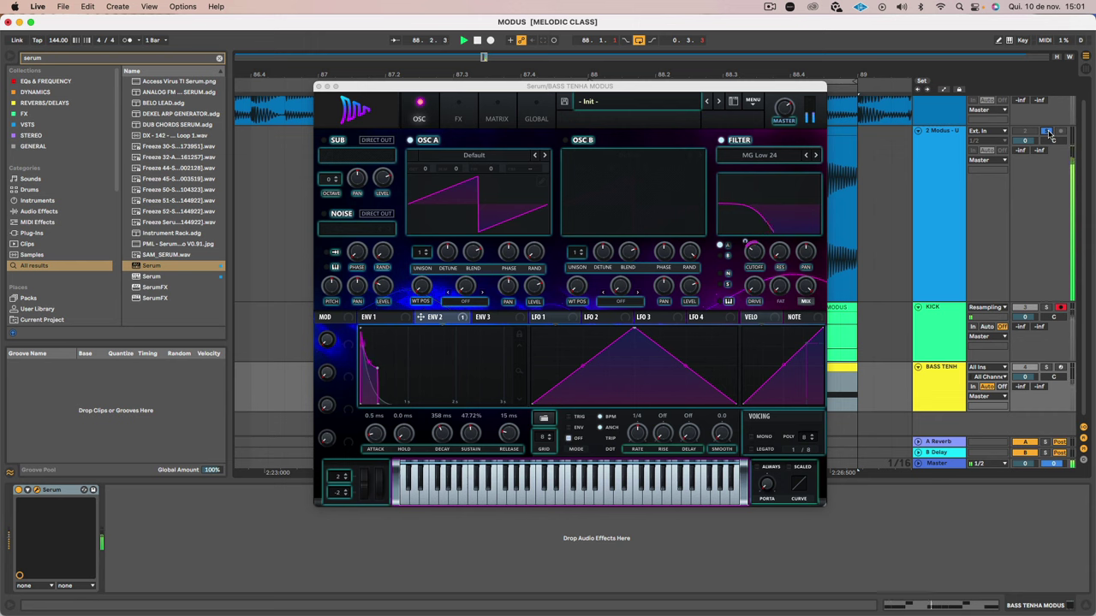
{"action": "left_click", "coordinate": [1046, 131]}
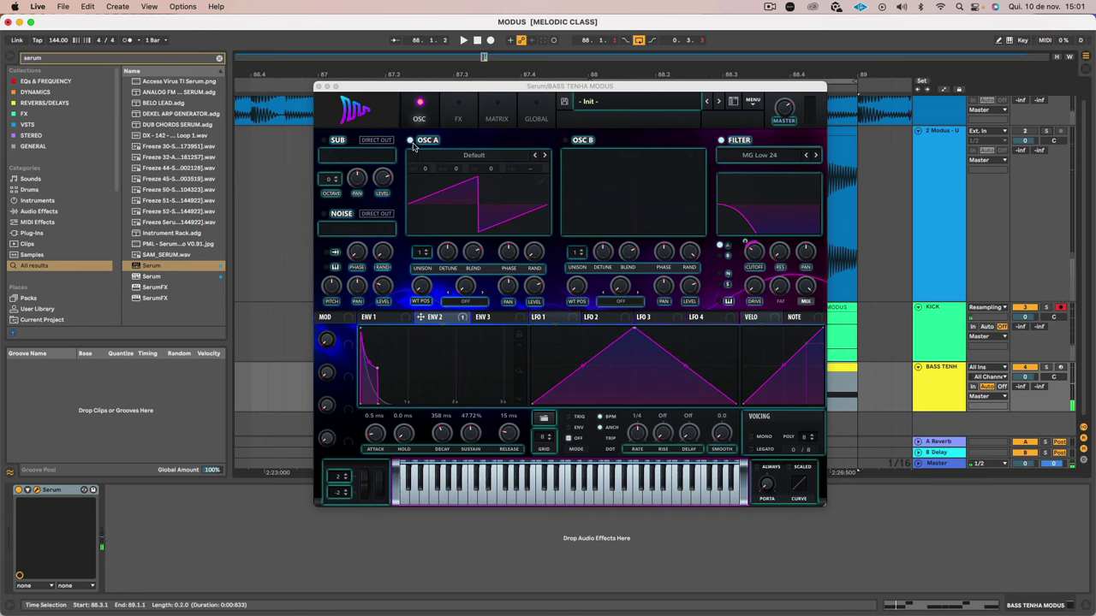
Step: Load the Basic Shapes wavetable into oscillator A and move its wavetable position to the square wave, comparing against the reference
{"action": "left_click", "coordinate": [545, 156]}
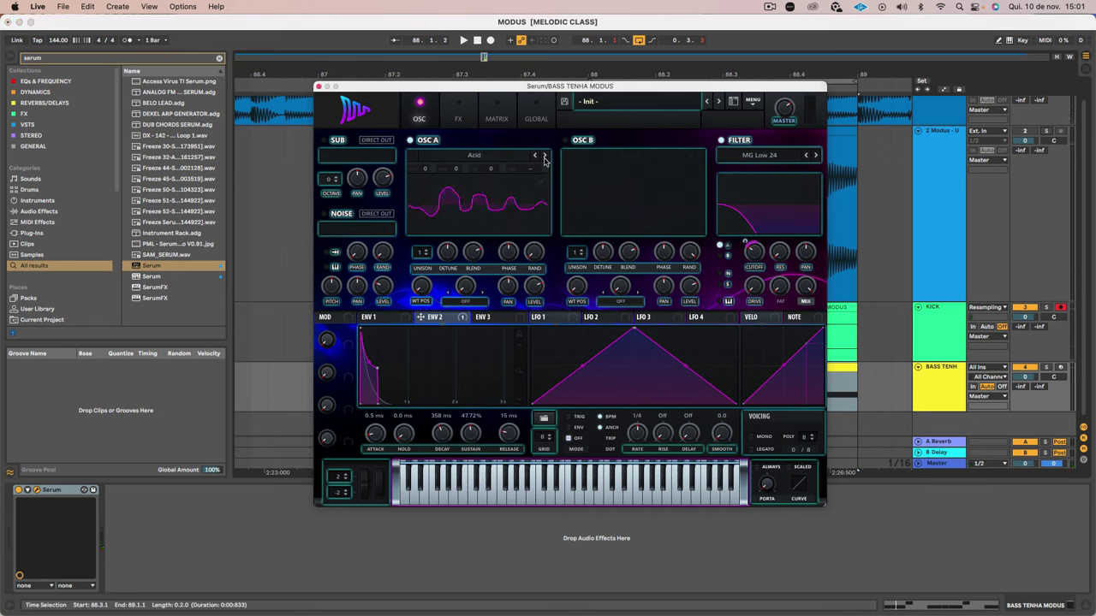
{"action": "left_click", "coordinate": [544, 156]}
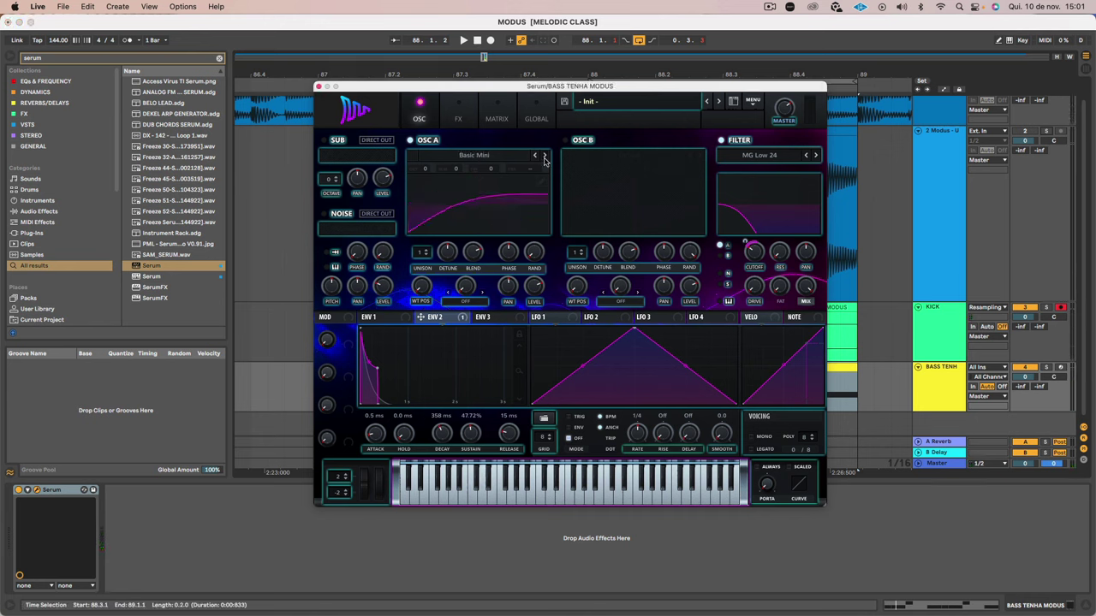
{"action": "left_click", "coordinate": [544, 157]}
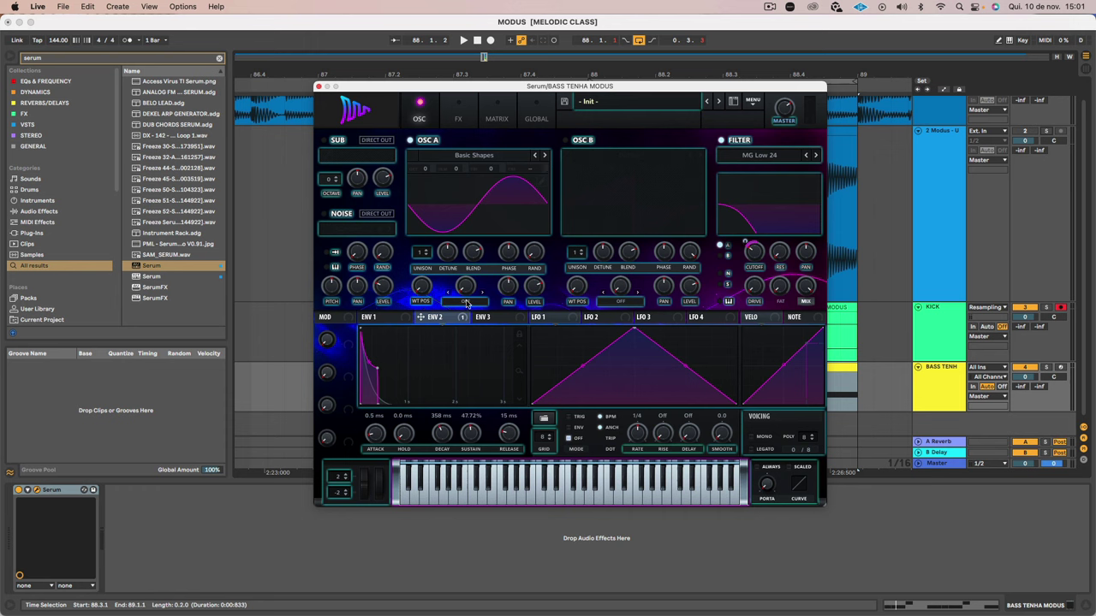
{"action": "key", "text": "space"}
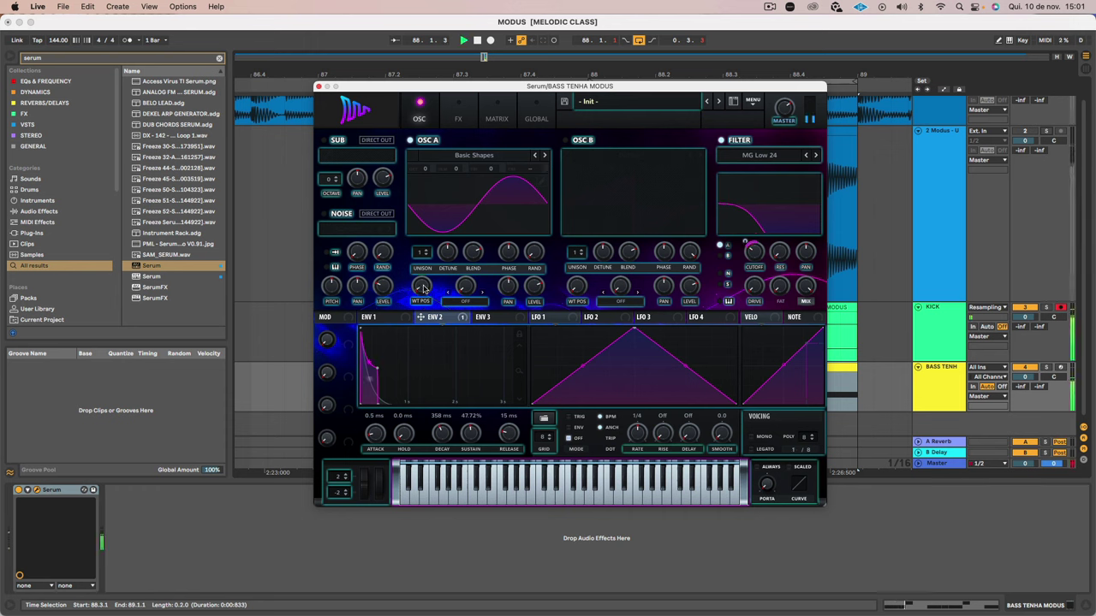
{"action": "left_click_drag", "start_coordinate": [423, 289], "coordinate": [422, 272]}
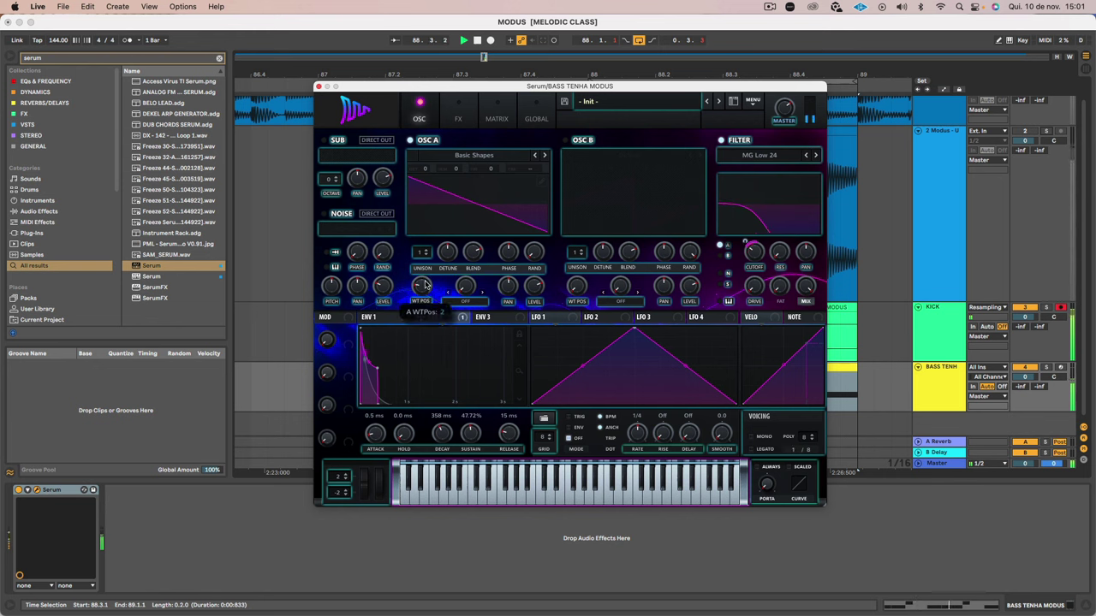
{"action": "left_click_drag", "start_coordinate": [422, 272], "coordinate": [423, 269]}
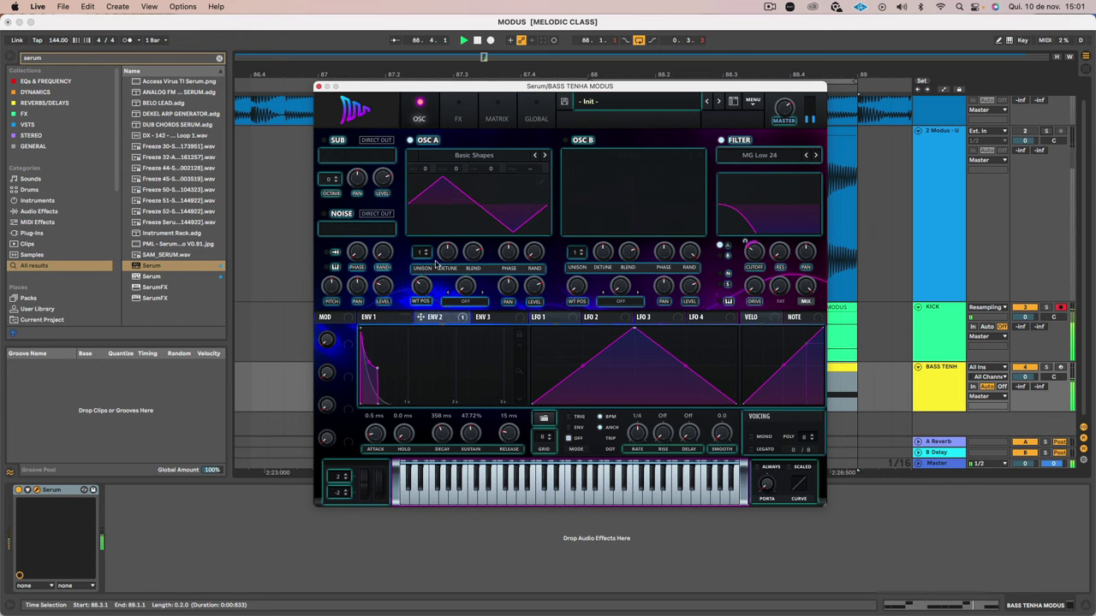
{"action": "scroll", "coordinate": [1048, 120], "scroll_direction": "up", "scroll_amount": 2}
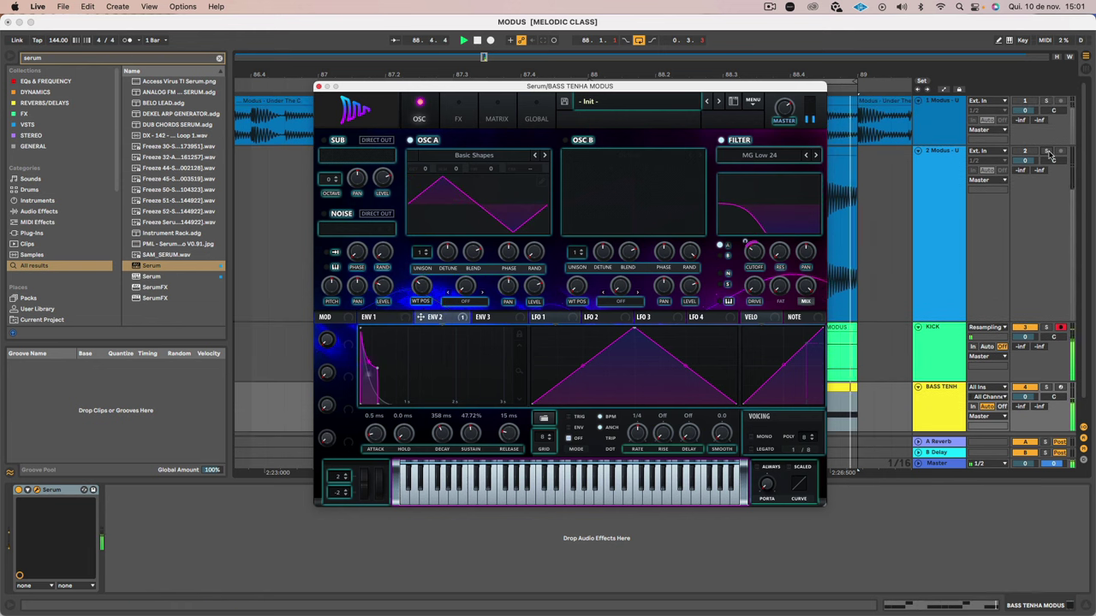
{"action": "left_click", "coordinate": [1046, 152]}
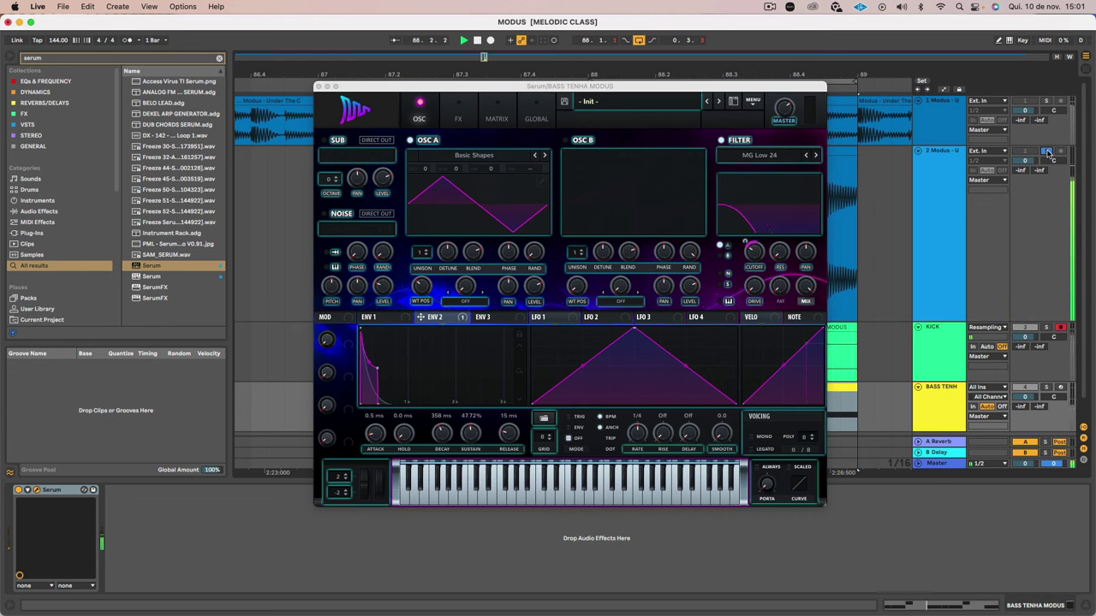
{"action": "left_click", "coordinate": [419, 285]}
{"action": "left_click_drag", "start_coordinate": [419, 285], "coordinate": [429, 260]}
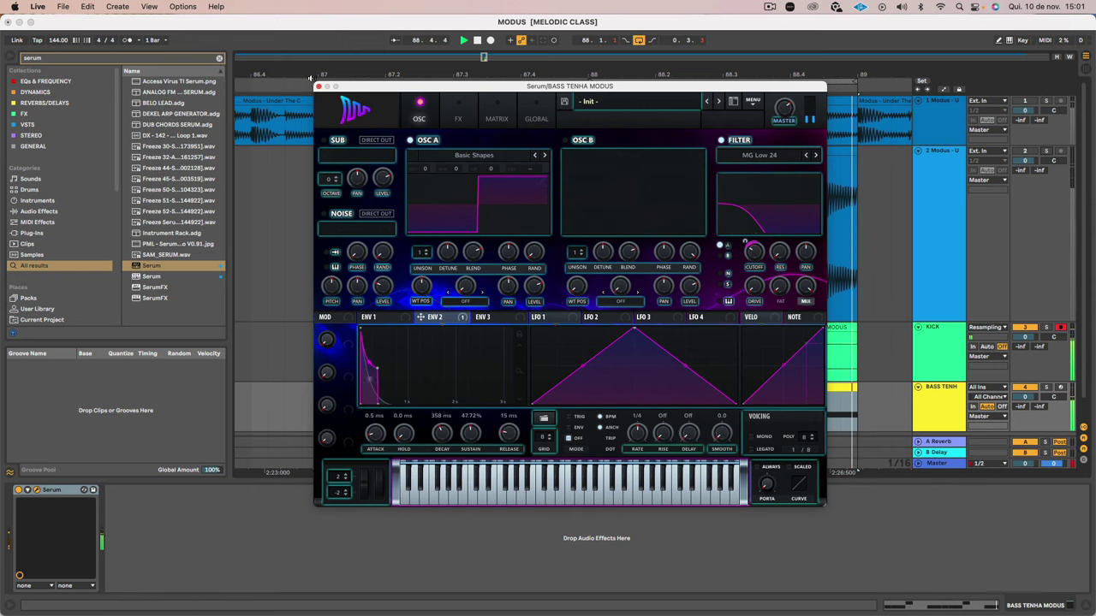
Step: Close the Serum window and add a Compressor after Serum on the BASS TENHA MODUS track
{"action": "left_click", "coordinate": [318, 87]}
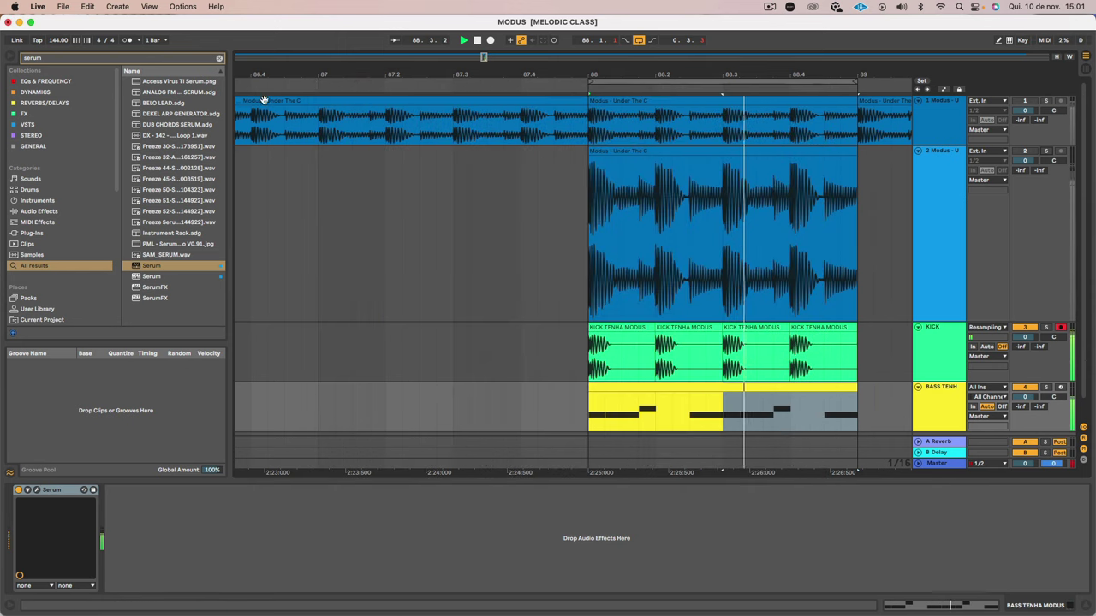
{"action": "left_click", "coordinate": [77, 60]}
{"action": "type", "text": "compre"}
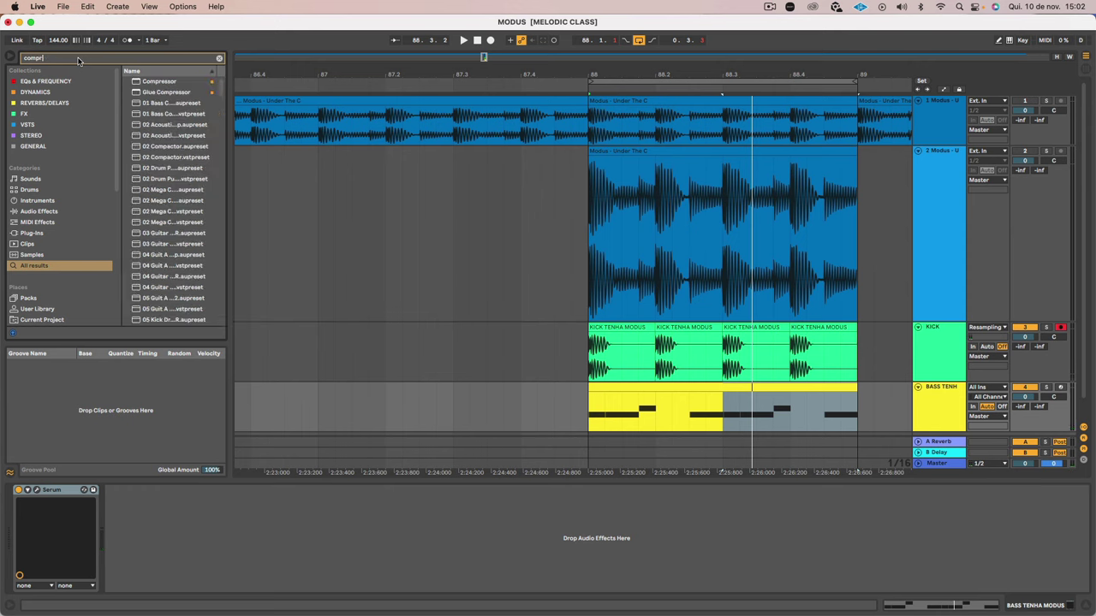
{"action": "double_click", "coordinate": [182, 83]}
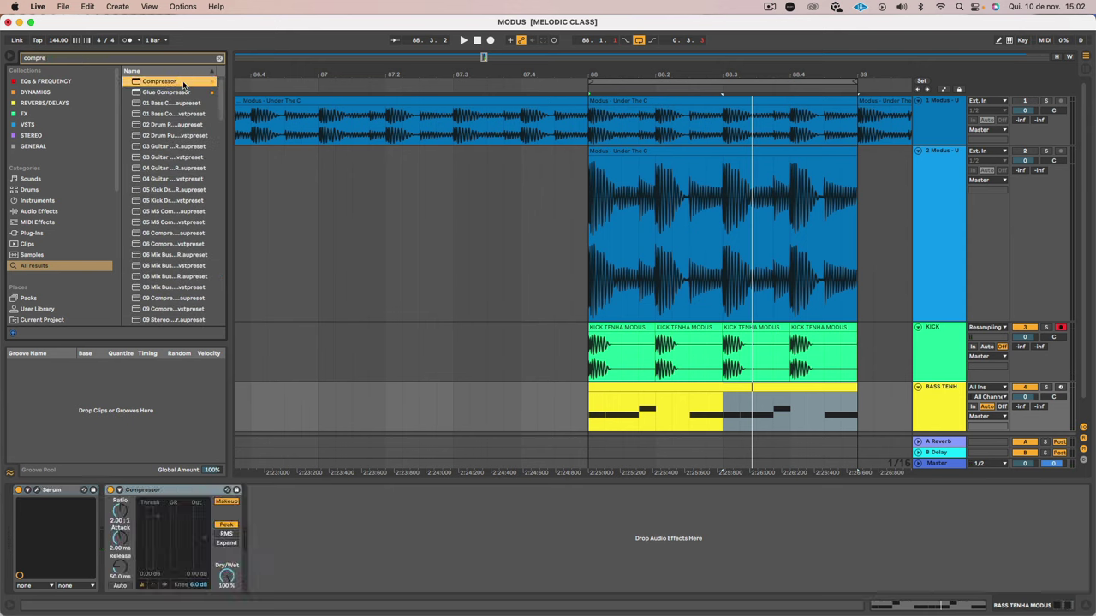
Step: Enable the Compressor's sidechain with KICK as its audio source and lower the threshold to -28.1 dB
{"action": "left_click", "coordinate": [120, 490]}
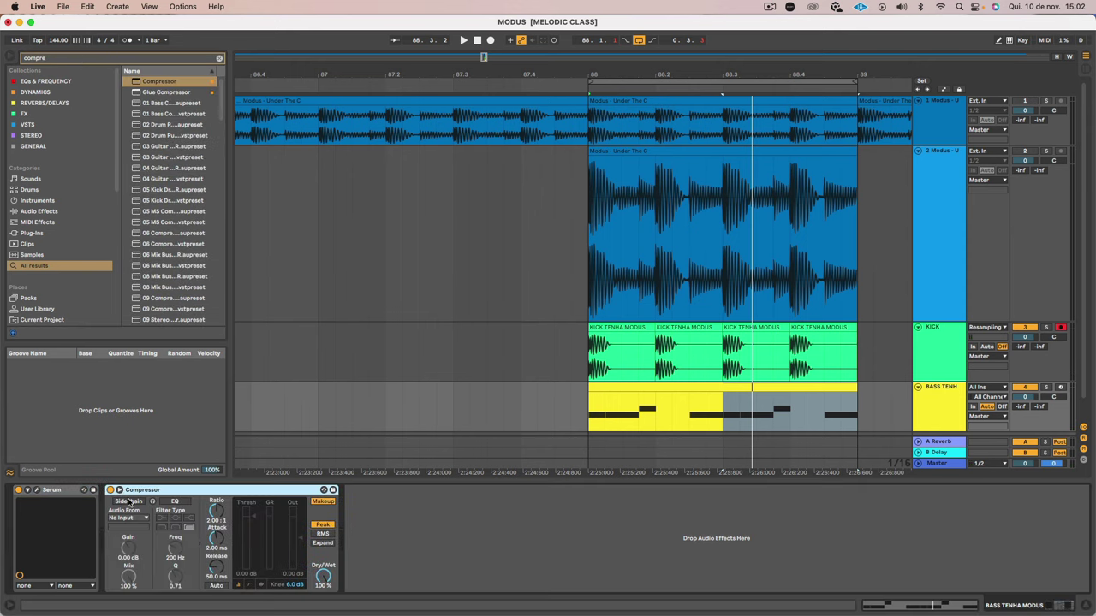
{"action": "left_click", "coordinate": [144, 520]}
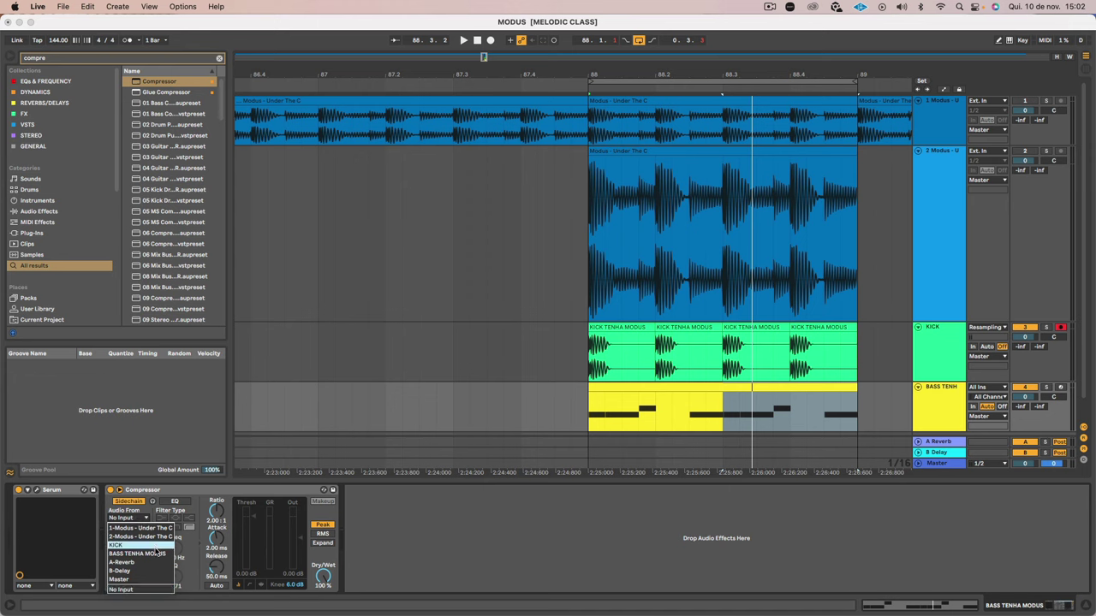
{"action": "left_click", "coordinate": [155, 547]}
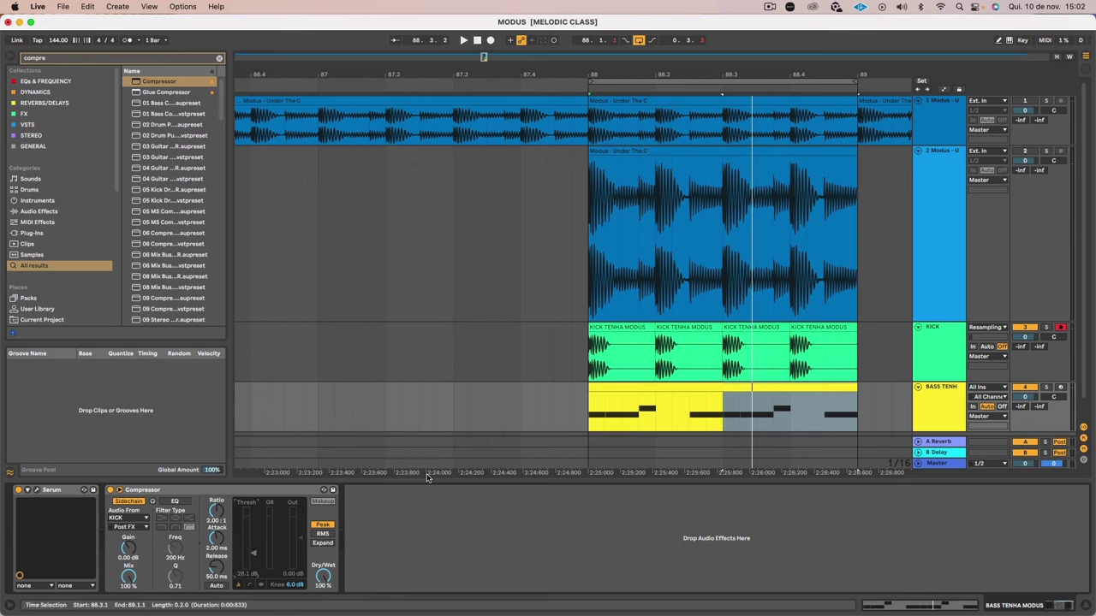
Step: Play the sidechained bass with the kick and compare it against the soloed second Modus track
{"action": "key", "text": "space"}
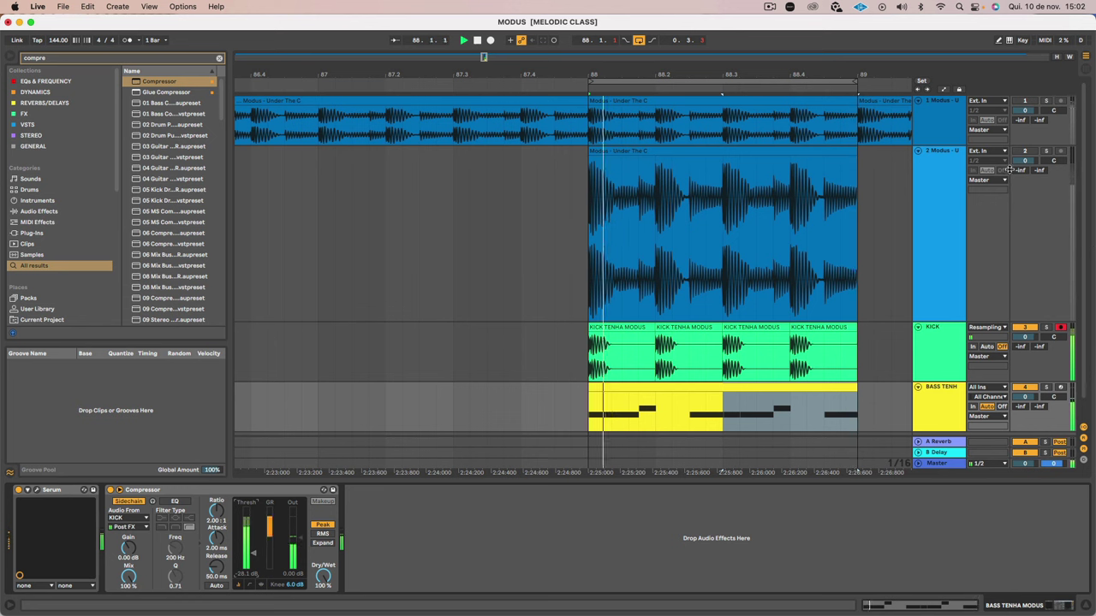
{"action": "left_click", "coordinate": [1045, 150]}
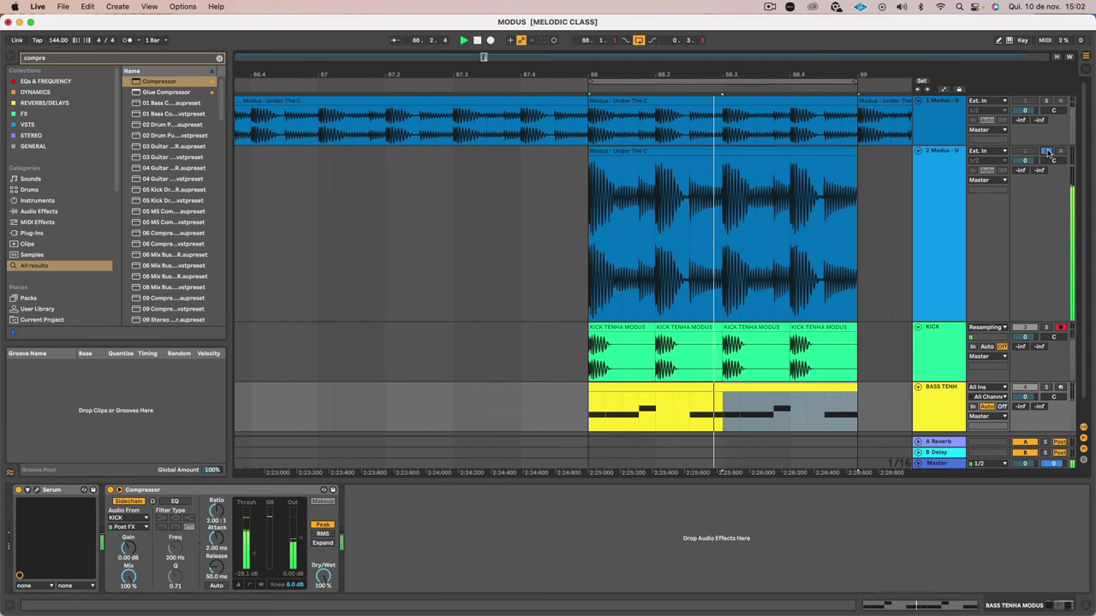
{"action": "left_click", "coordinate": [1045, 151]}
{"action": "left_click", "coordinate": [945, 404]}
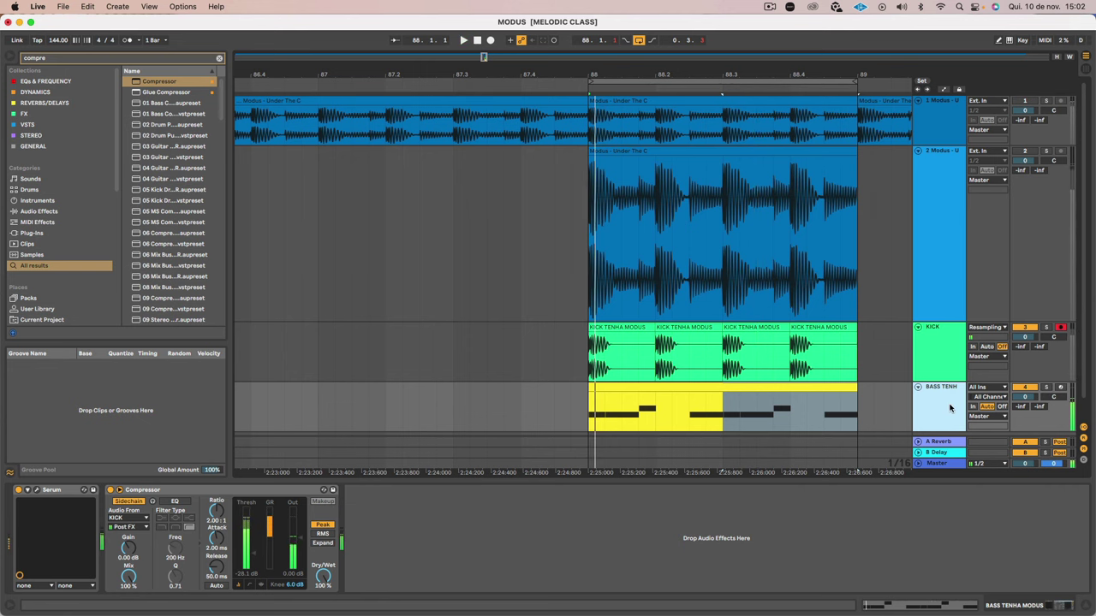
{"action": "key", "text": "shift+Tab"}
{"action": "key", "text": "shift+Tab"}
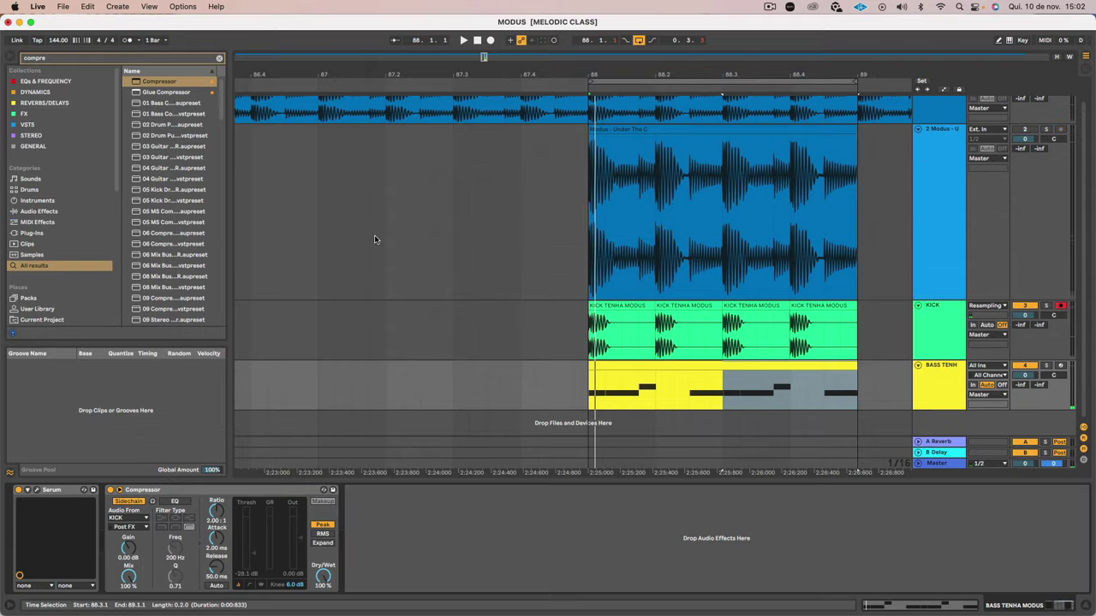
Step: Reopen Serum on the bass track and fine-tune the Env 2 amount on the filter cutoff during playback
{"action": "left_click", "coordinate": [37, 490]}
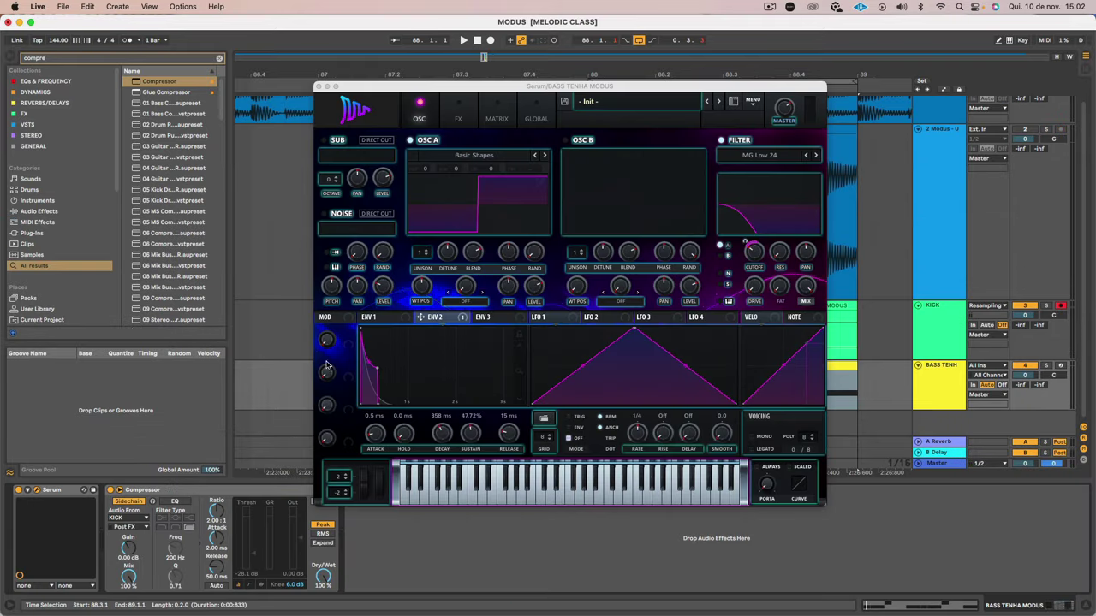
{"action": "key", "text": "space"}
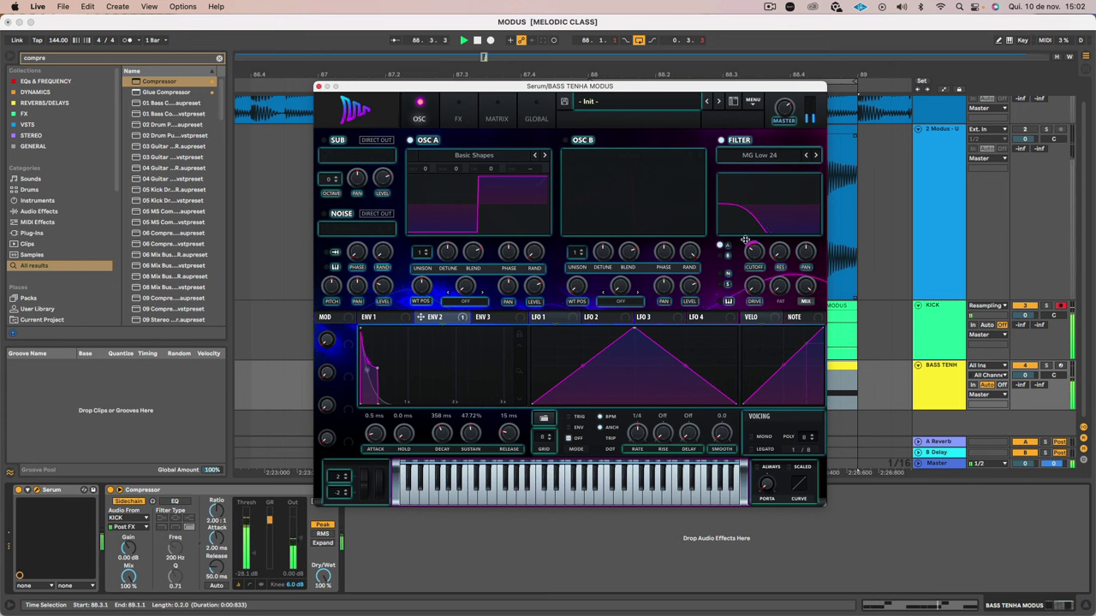
{"action": "mouse_move", "coordinate": [745, 243]}
{"action": "left_click_drag", "start_coordinate": [745, 240], "coordinate": [745, 241]}
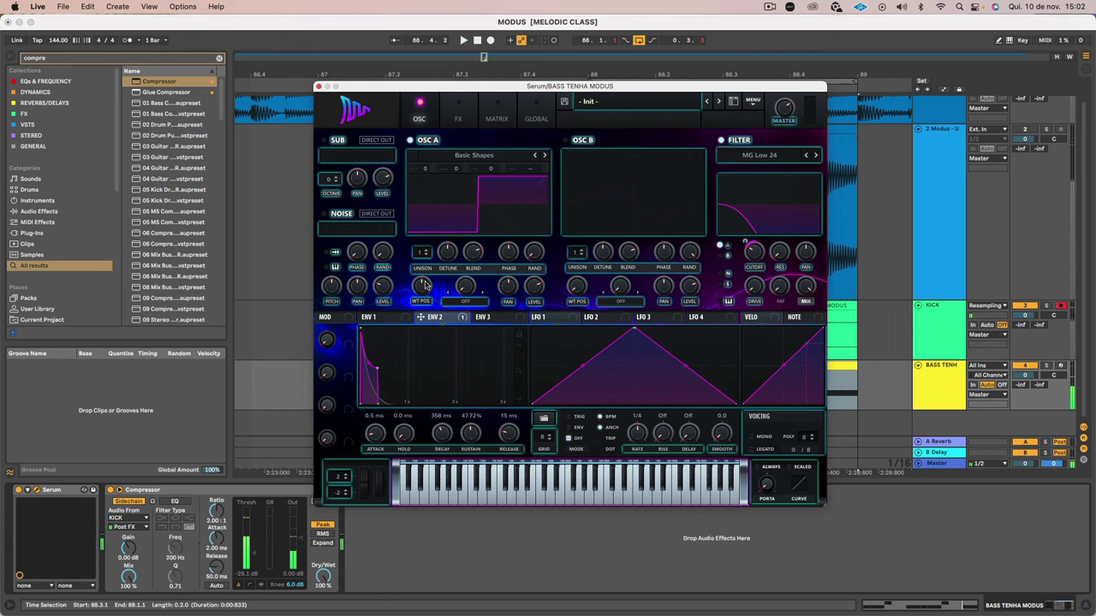
Step: Raise oscillator A's wavetable position past 6 to the split sawtooth shape and compare the bass with the soloed reference
{"action": "left_click_drag", "start_coordinate": [420, 287], "coordinate": [425, 270]}
{"action": "key", "text": "space"}
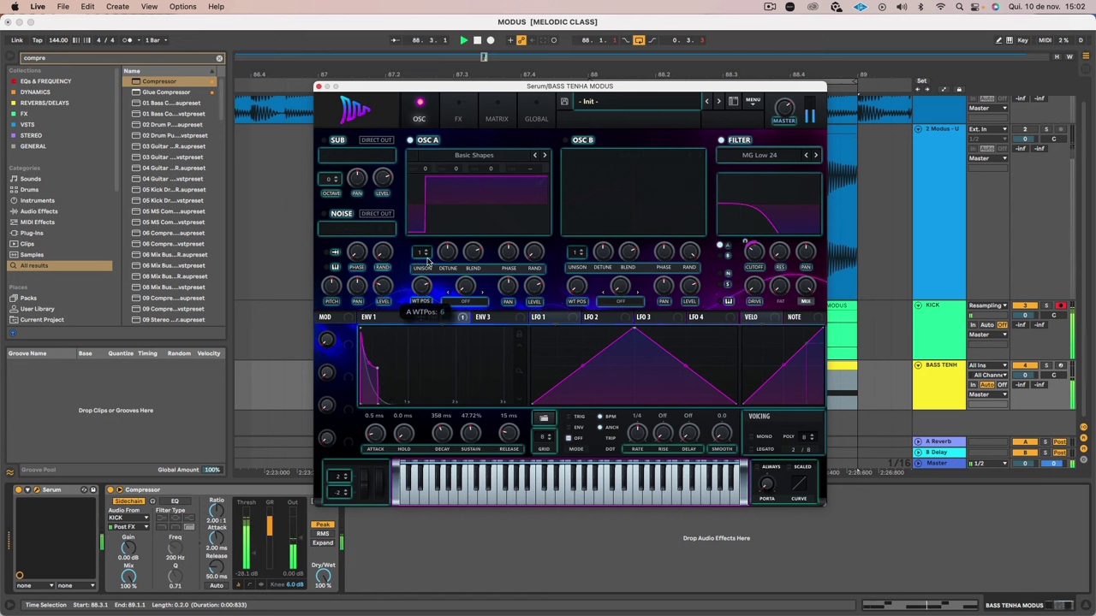
{"action": "left_click_drag", "start_coordinate": [429, 253], "coordinate": [432, 241]}
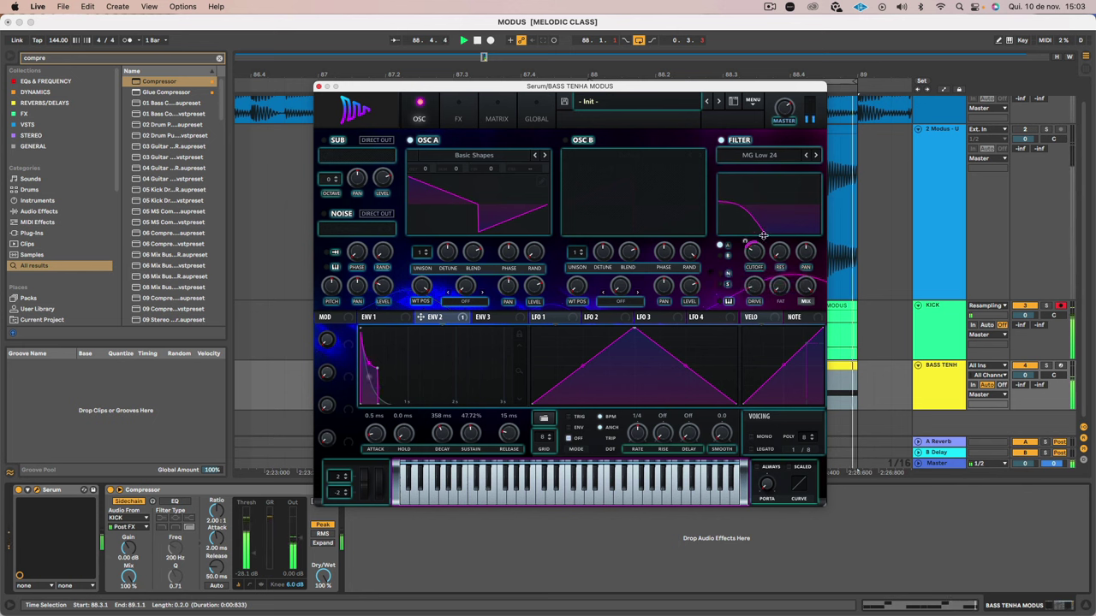
{"action": "left_click", "coordinate": [1045, 130]}
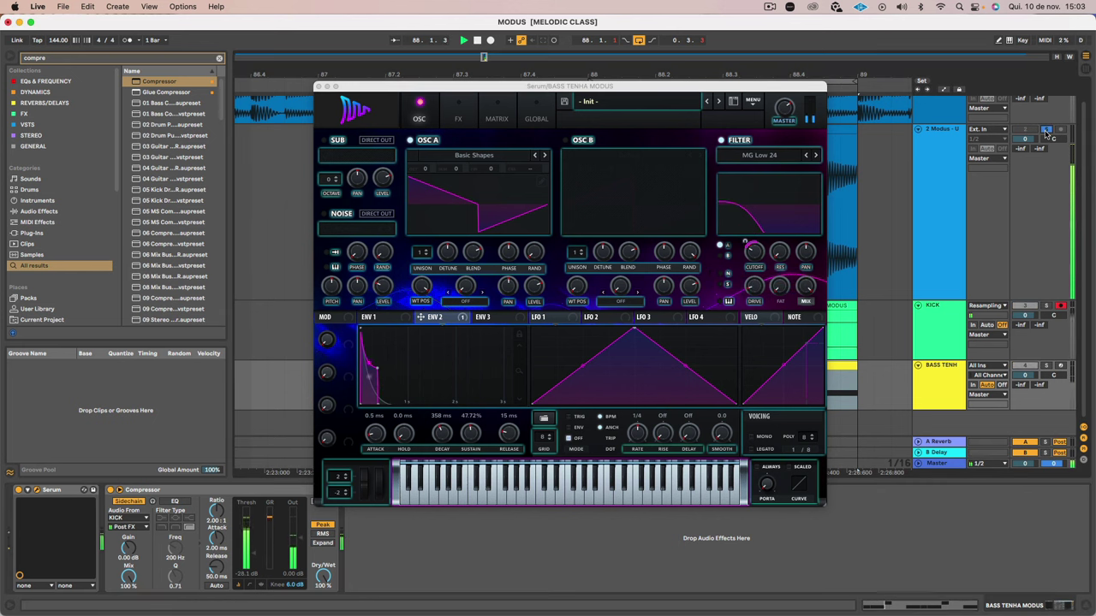
{"action": "left_click", "coordinate": [1045, 130]}
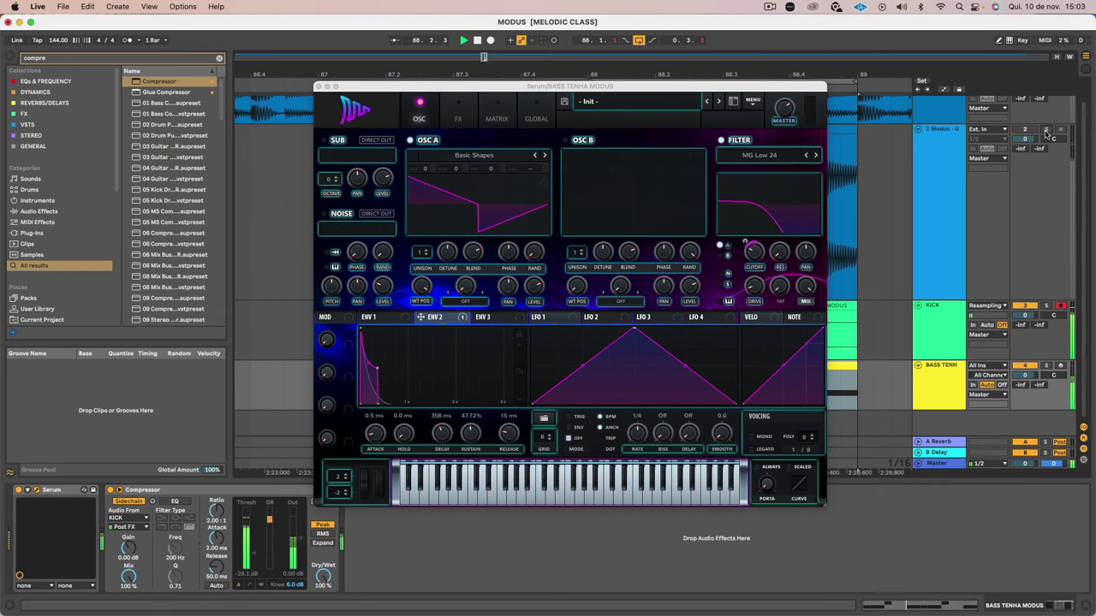
Step: Set Serum's filter drive to 21% and compare the bass and kick against the soloed second Modus track
{"action": "left_click", "coordinate": [1045, 130]}
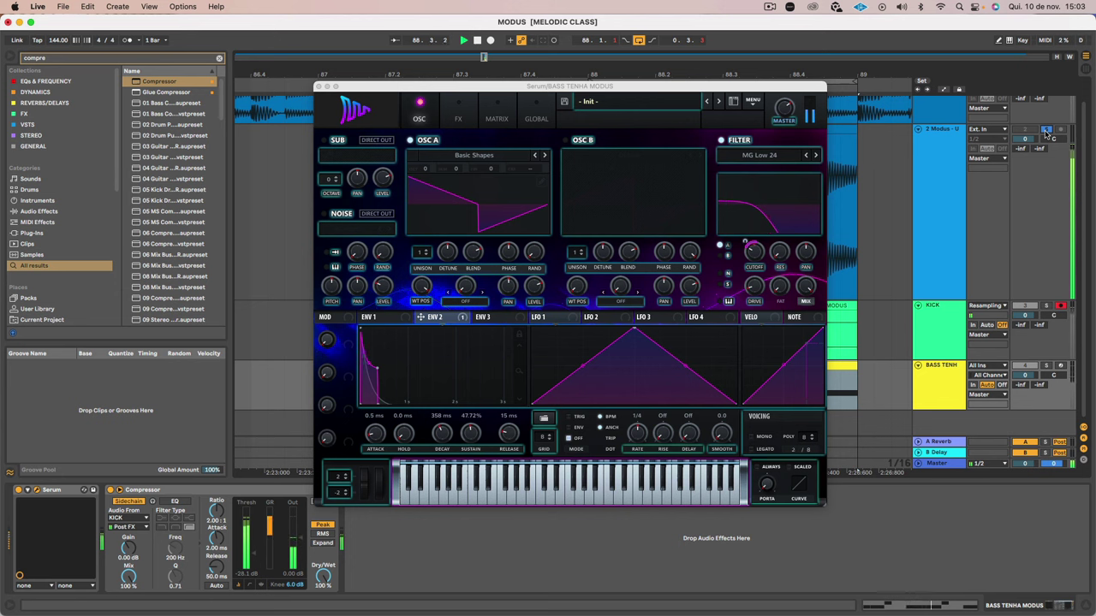
{"action": "left_click", "coordinate": [1045, 130]}
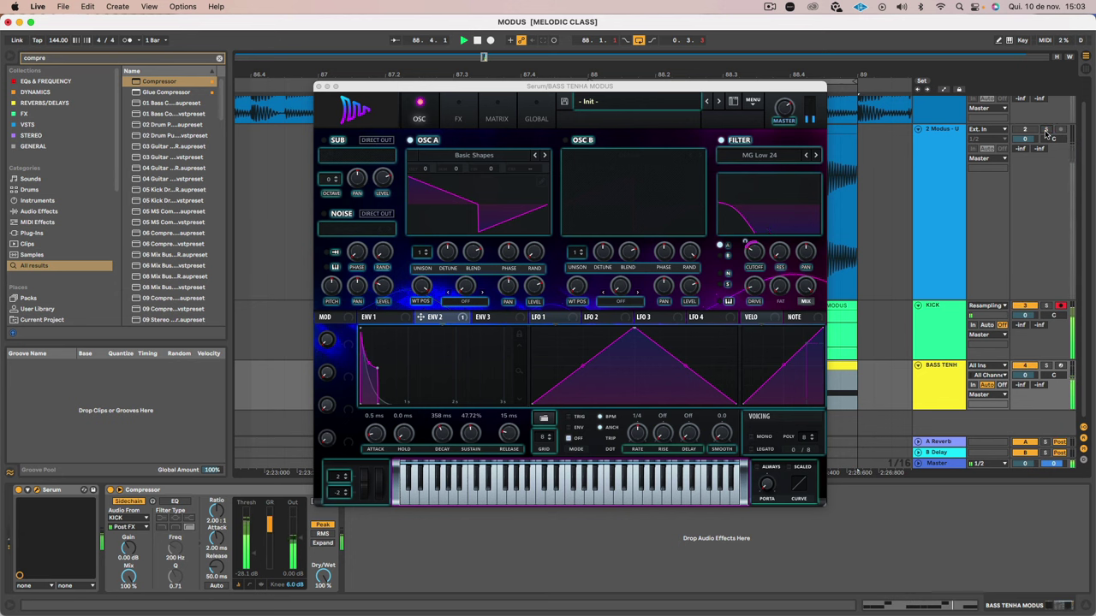
{"action": "left_click", "coordinate": [753, 287]}
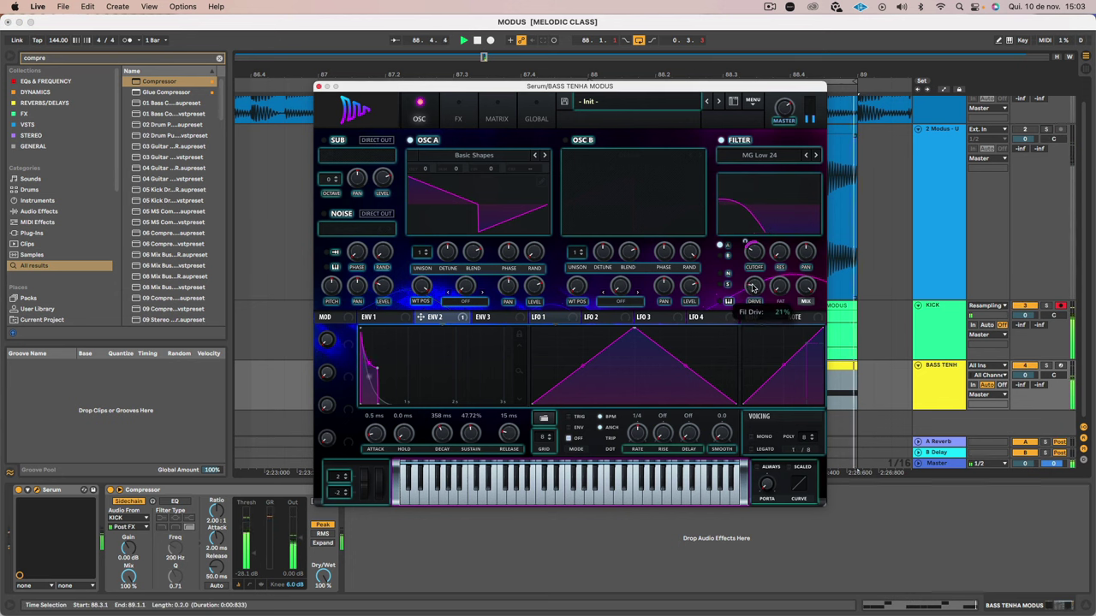
{"action": "left_click", "coordinate": [1045, 130]}
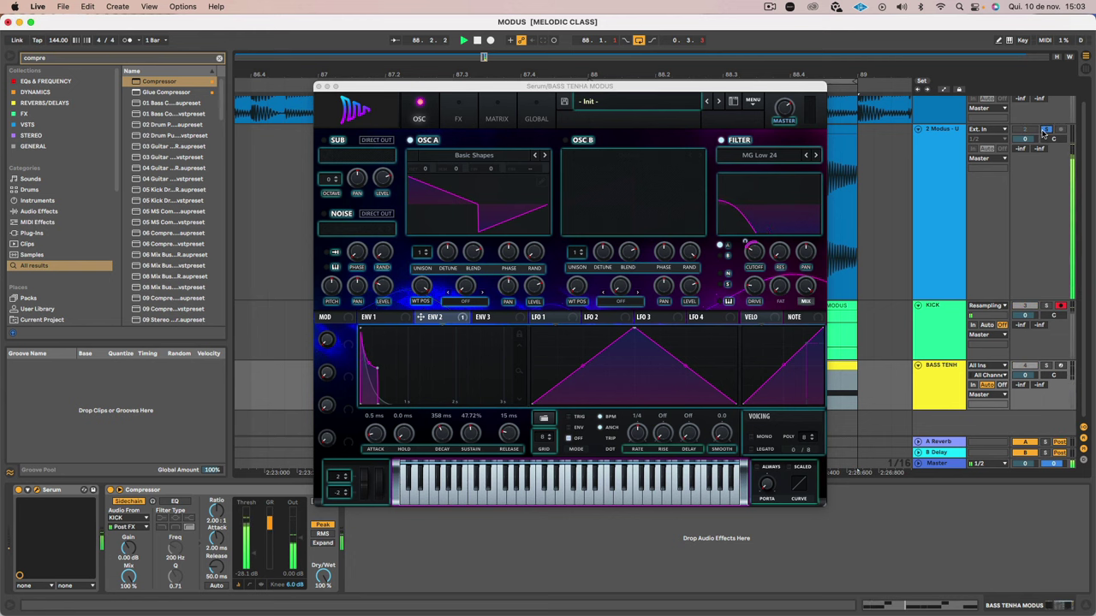
{"action": "left_click", "coordinate": [1045, 130]}
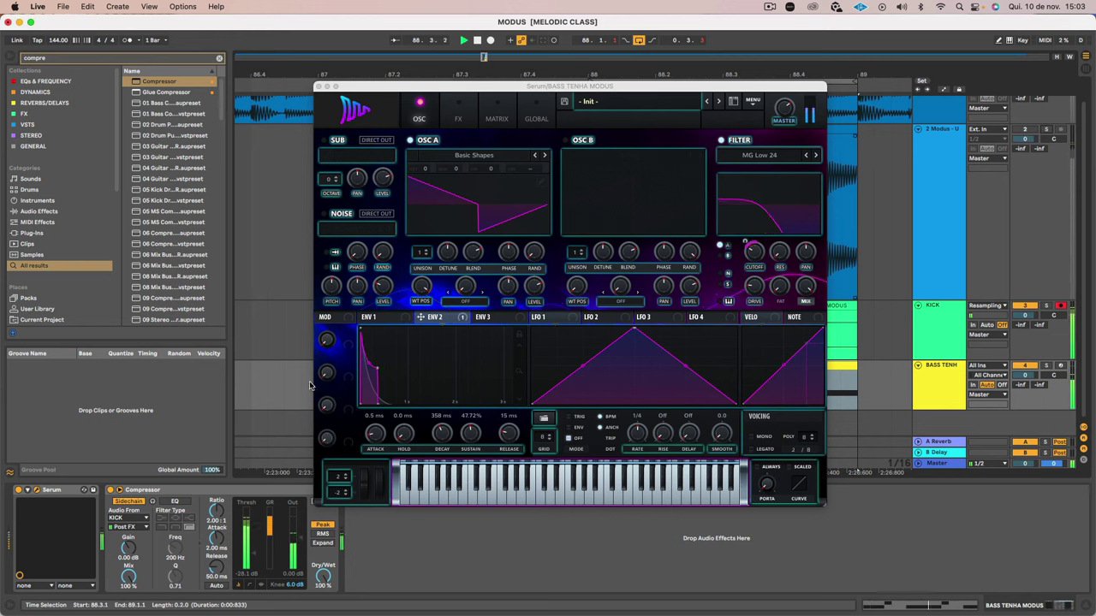
Step: Raise the Env 2 amount on Serum's filter cutoff to 30, comparing against the soloed second Modus track during playback
{"action": "left_click", "coordinate": [365, 364]}
{"action": "key", "text": "space"}
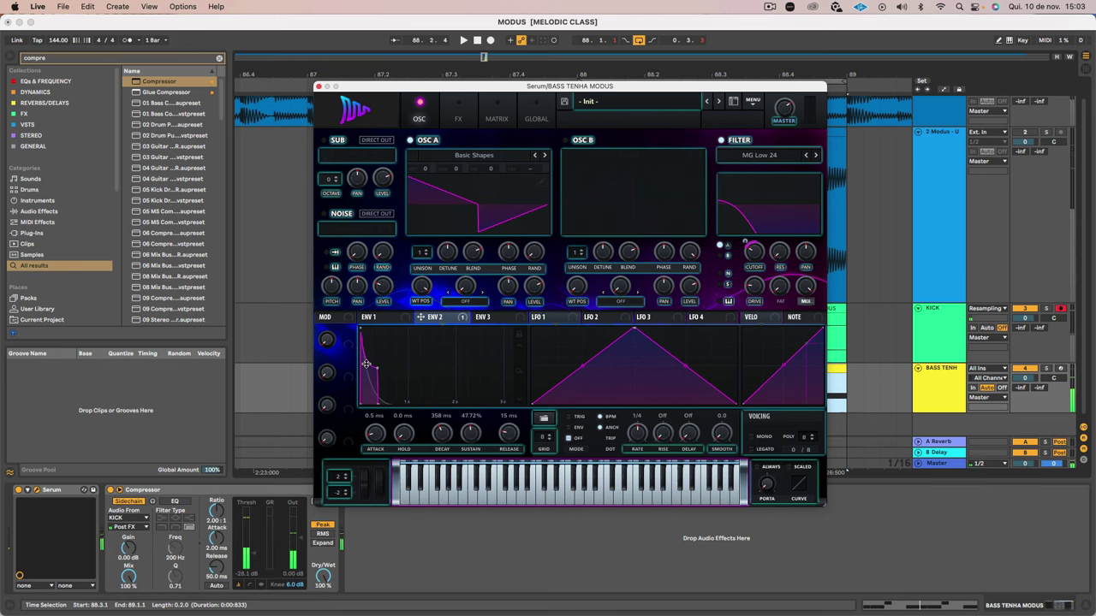
{"action": "left_click_drag", "start_coordinate": [753, 248], "coordinate": [744, 240]}
{"action": "key", "text": "space"}
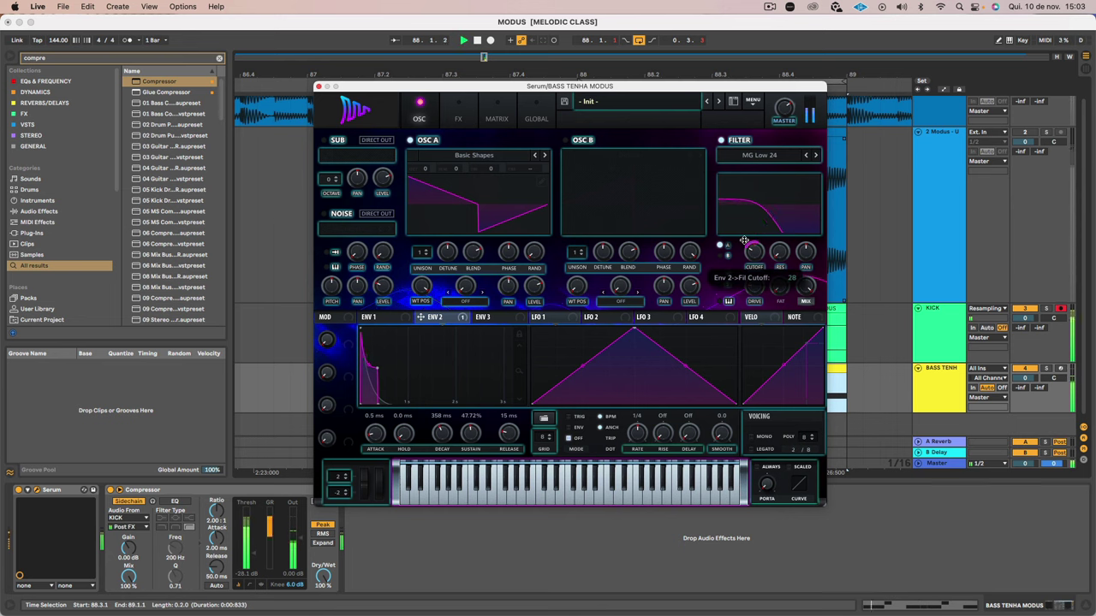
{"action": "left_click", "coordinate": [1047, 132]}
{"action": "left_click", "coordinate": [1047, 133]}
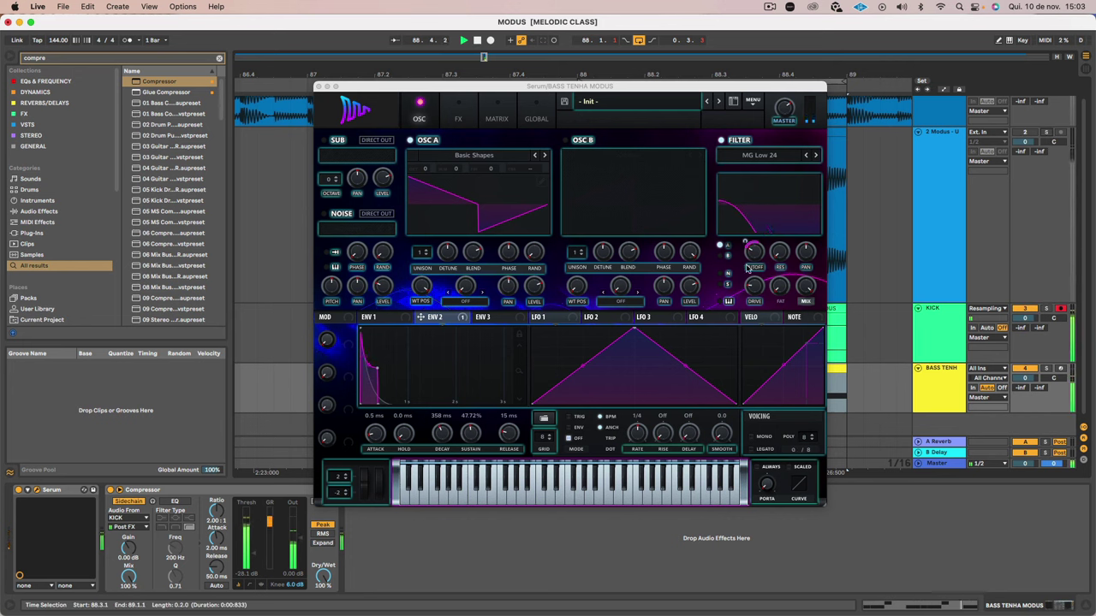
{"action": "left_click_drag", "start_coordinate": [744, 240], "coordinate": [745, 238]}
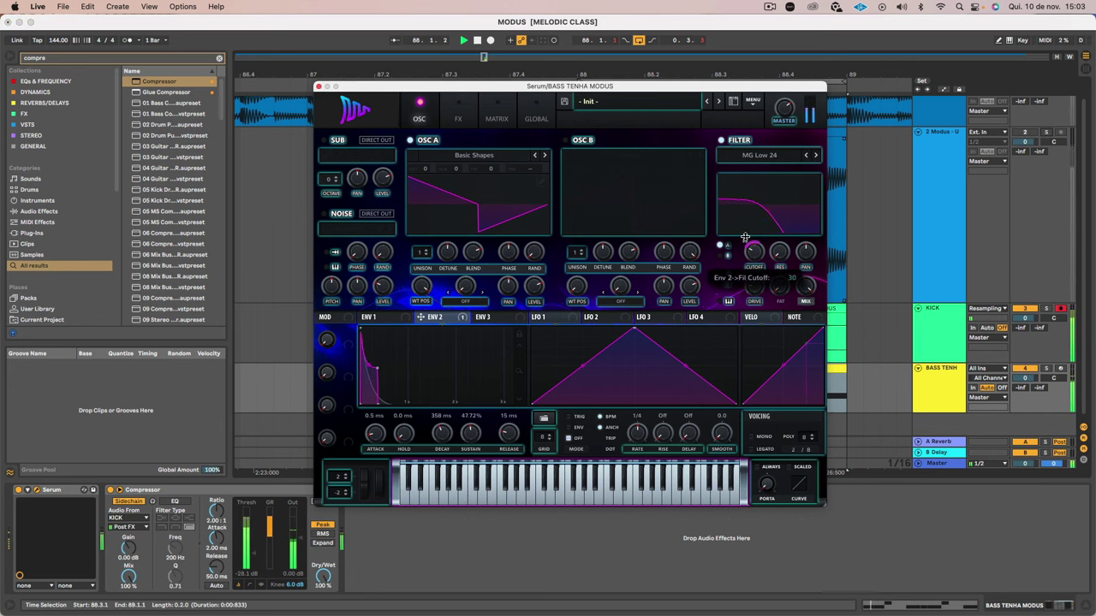
{"action": "key", "text": "space"}
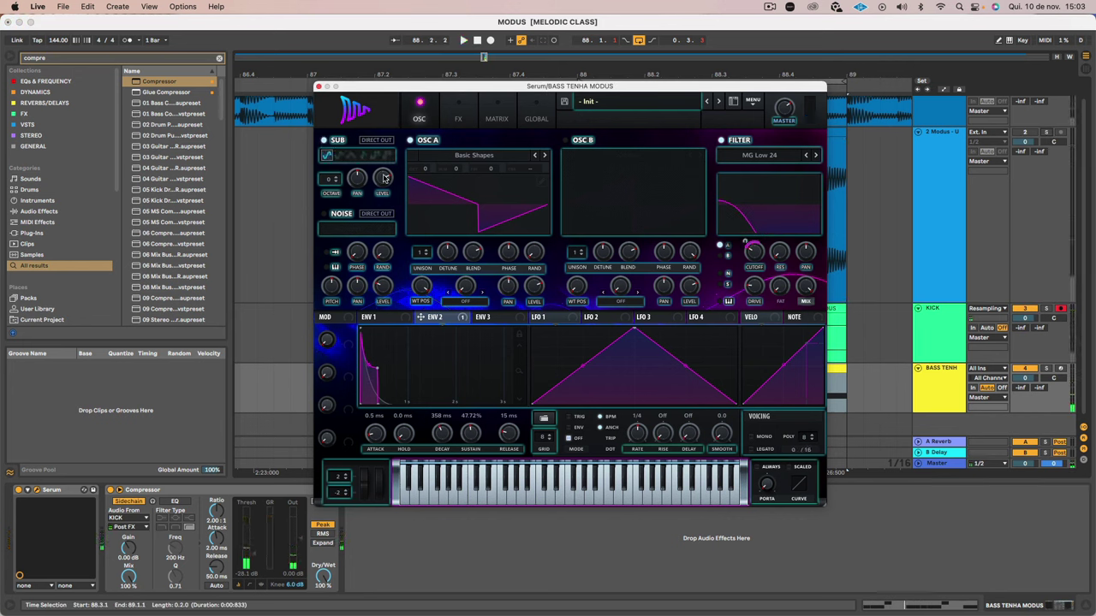
Step: Enable the sub oscillator with the last pulse waveform, route it through the filter, and set its level to about 37%
{"action": "mouse_move", "coordinate": [385, 178]}
{"action": "key", "text": "space"}
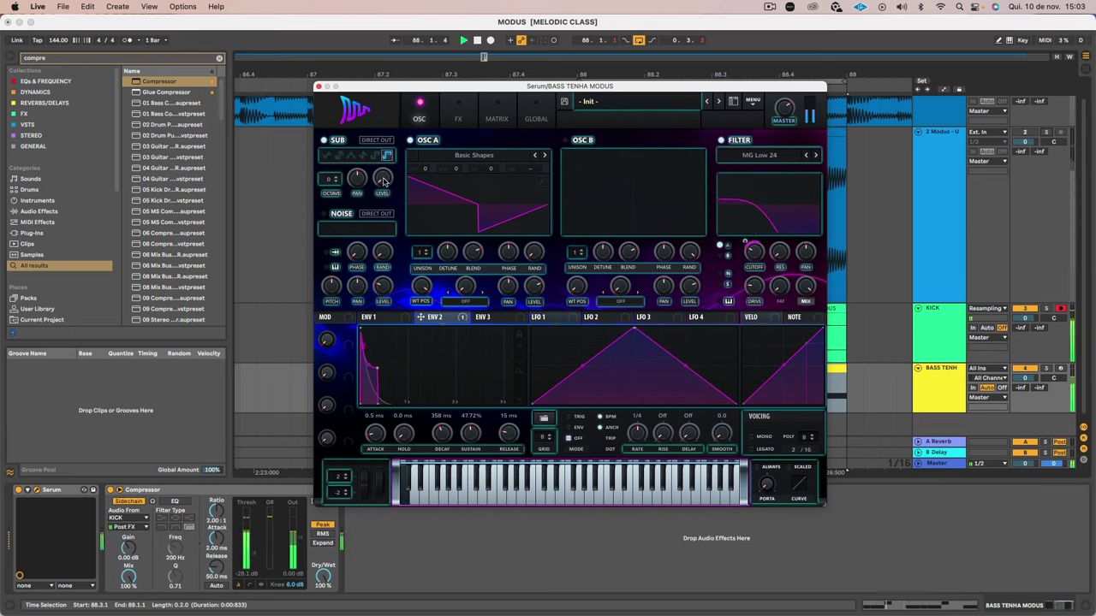
{"action": "left_click", "coordinate": [329, 179]}
{"action": "left_click", "coordinate": [337, 178]}
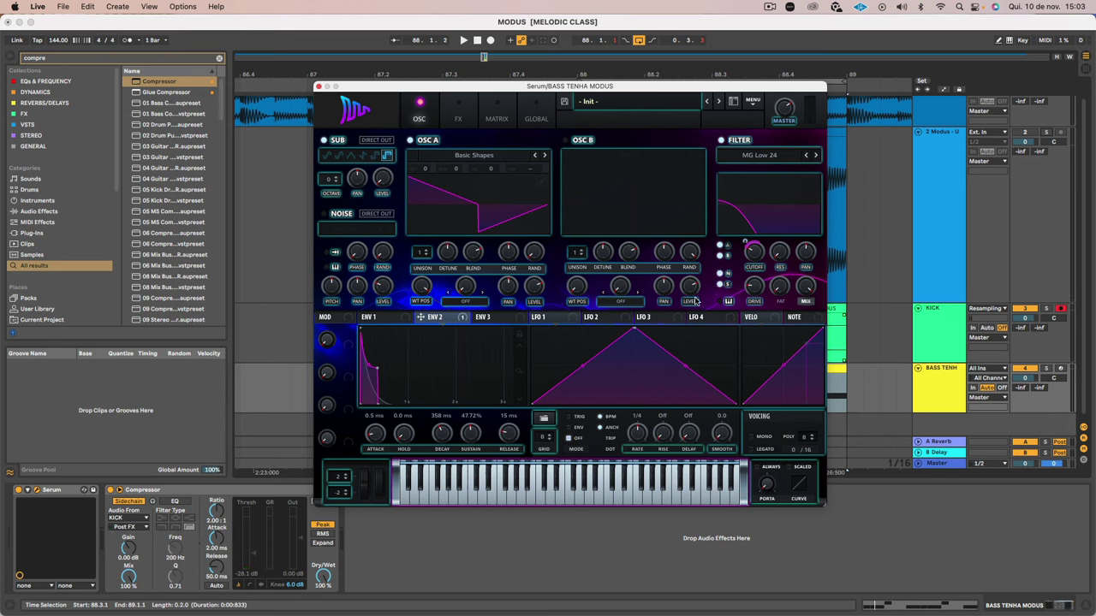
{"action": "key", "text": "space"}
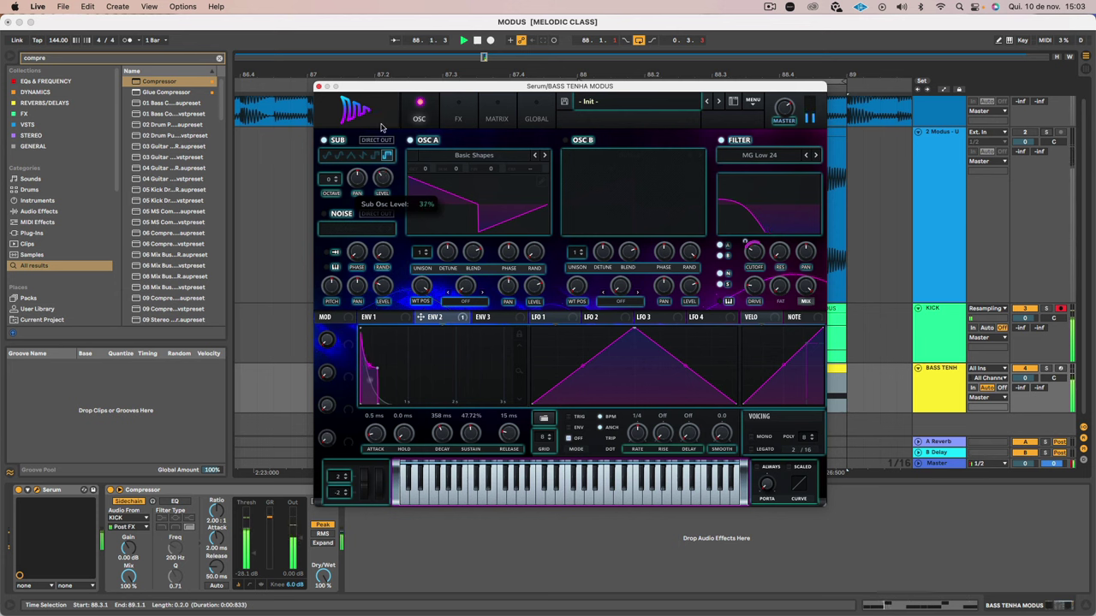
{"action": "left_click_drag", "start_coordinate": [329, 179], "coordinate": [327, 192]}
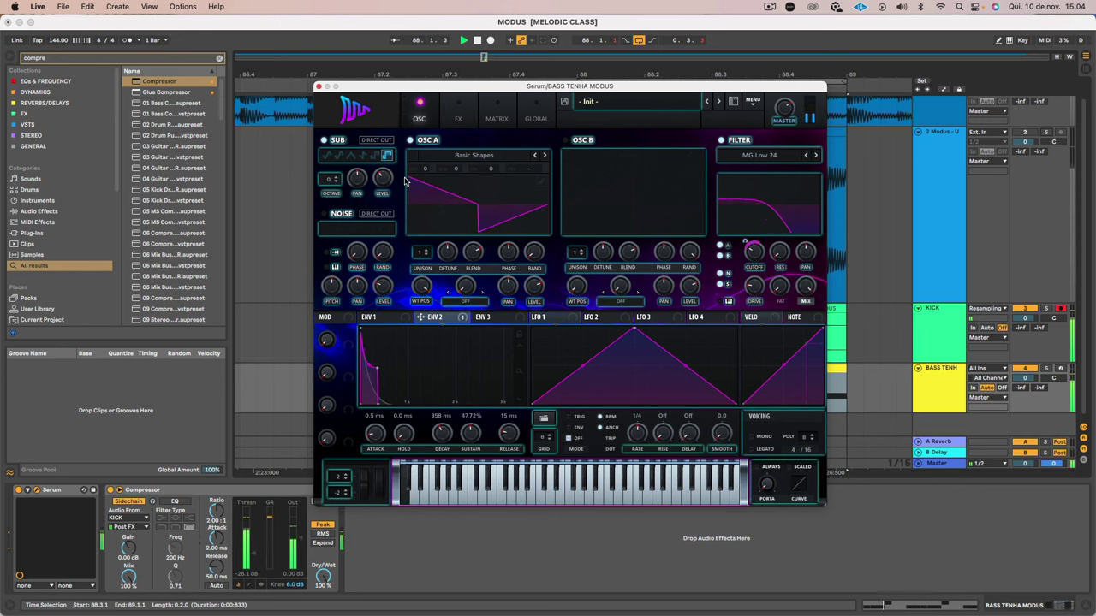
Step: Alternate between the soloed second Modus track and the kick and bass to check the added sub oscillator
{"action": "left_click", "coordinate": [1046, 135]}
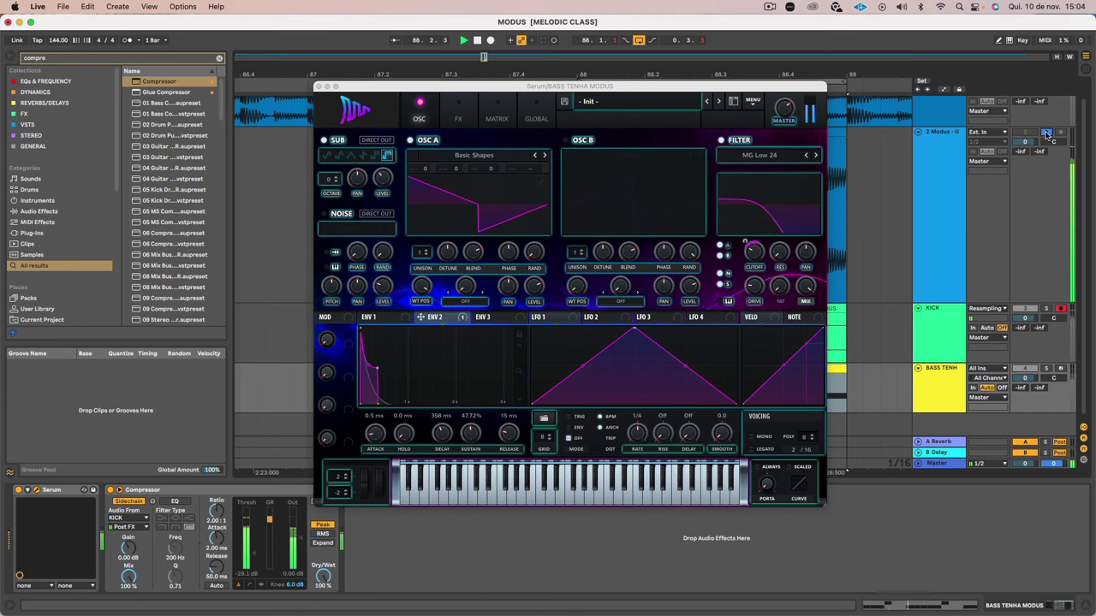
{"action": "left_click", "coordinate": [1046, 134]}
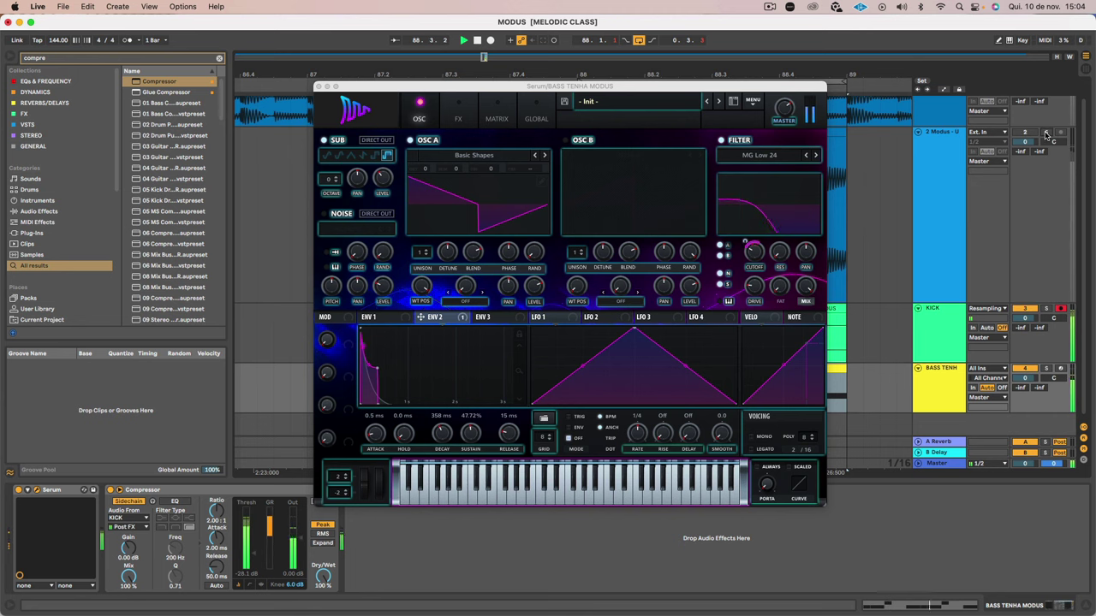
{"action": "left_click", "coordinate": [1046, 134]}
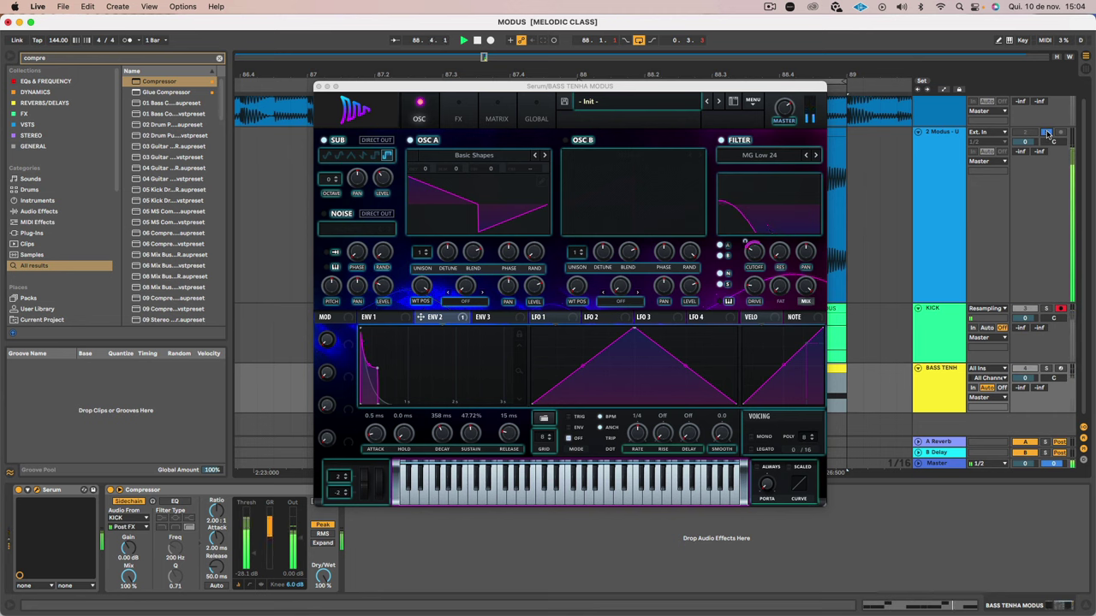
{"action": "left_click", "coordinate": [1046, 134]}
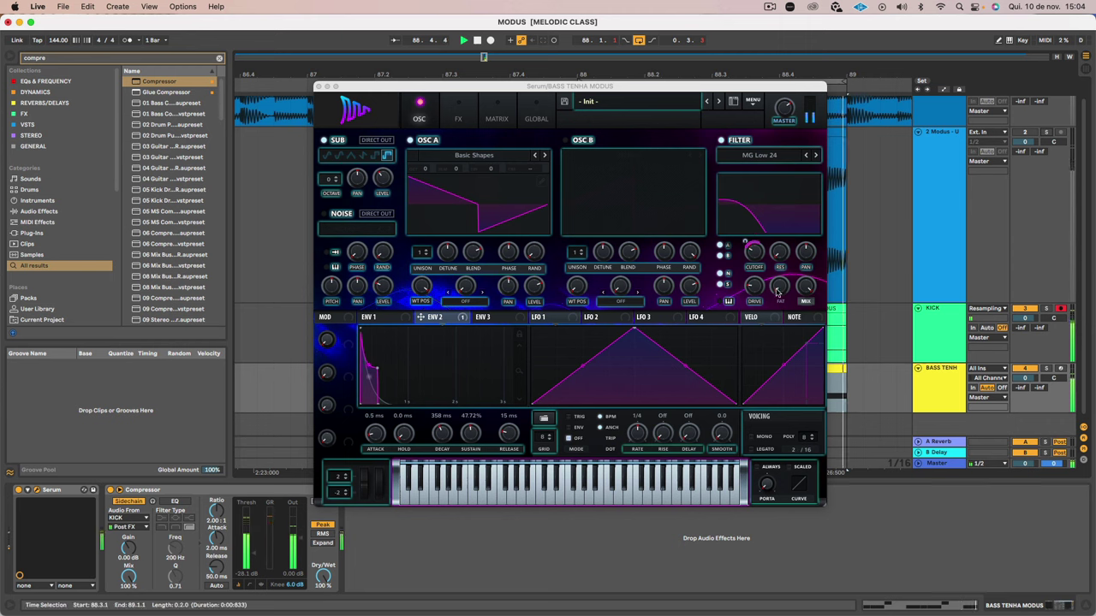
{"action": "key", "text": "space"}
Step: Close Serum, open the bass MIDI clip, and nudge the first C1 note slightly to the right onto about 1.1.4
{"action": "left_click", "coordinate": [319, 87]}
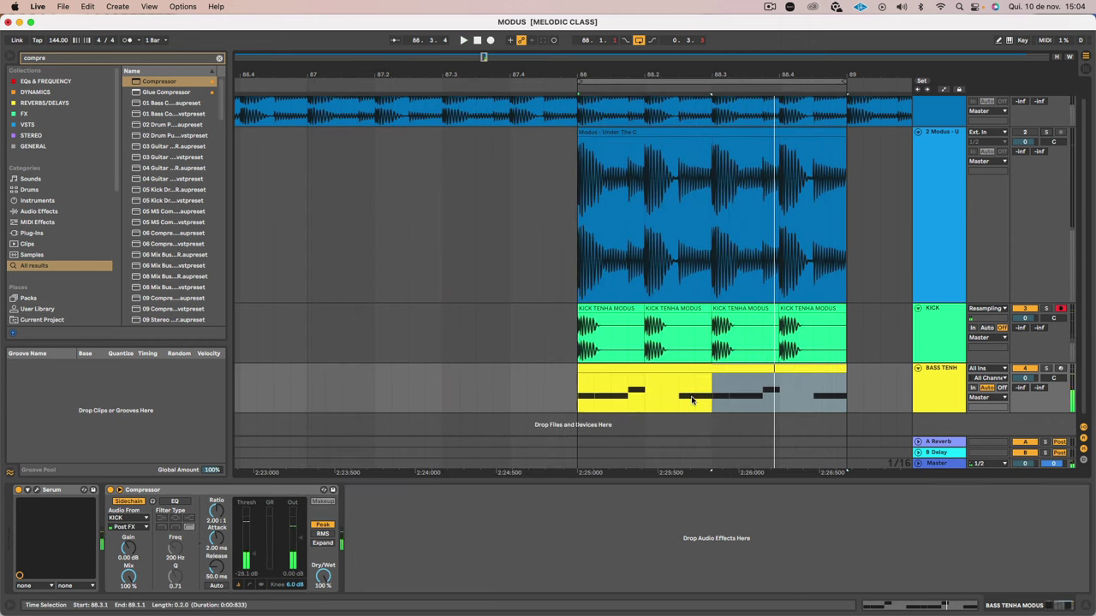
{"action": "double_click", "coordinate": [690, 367]}
{"action": "left_click", "coordinate": [364, 507]}
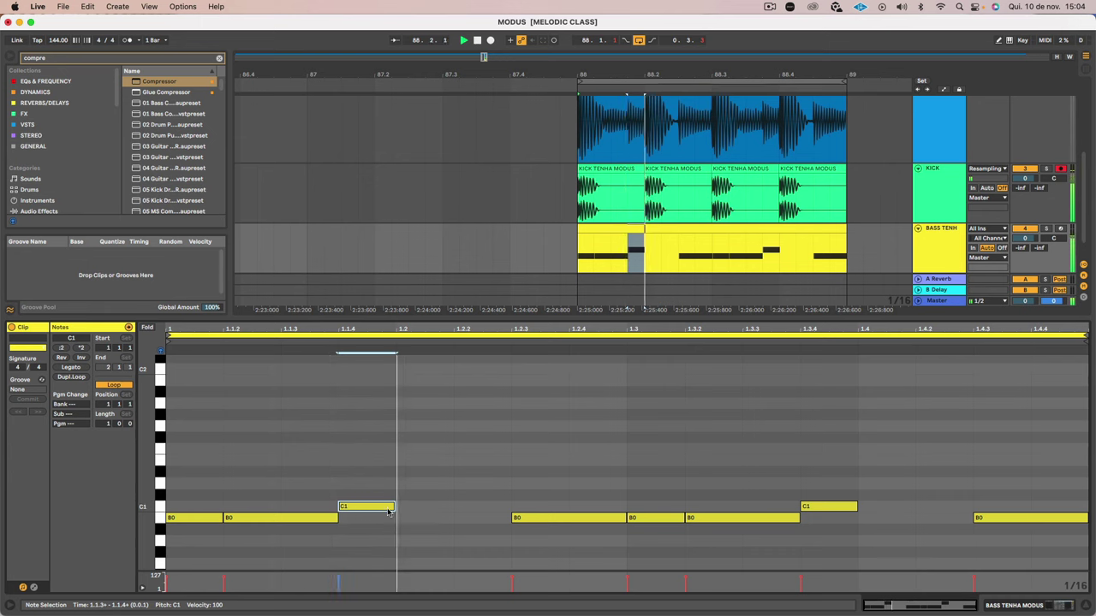
{"action": "mouse_move", "coordinate": [363, 507]}
{"action": "left_mouse_down"}
{"action": "mouse_move", "coordinate": [366, 491]}
{"action": "mouse_move", "coordinate": [368, 506]}
{"action": "left_mouse_up"}
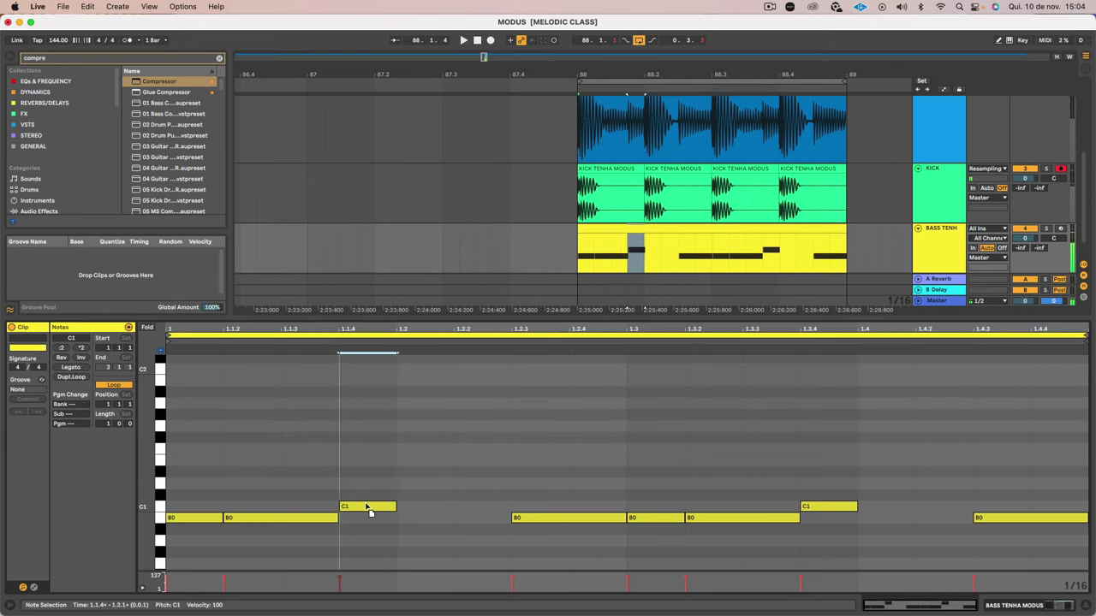
{"action": "key", "text": "space"}
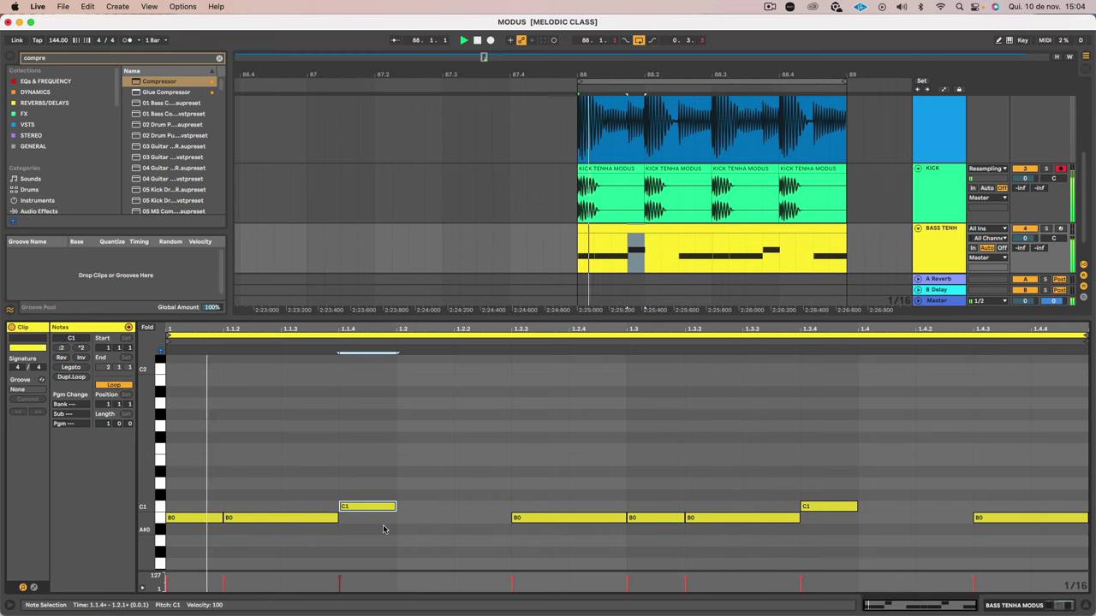
Step: Add a one-sixteenth B0 note at 1.2.1 in the bass clip and duplicate it to 1.4.1
{"action": "double_click", "coordinate": [413, 519]}
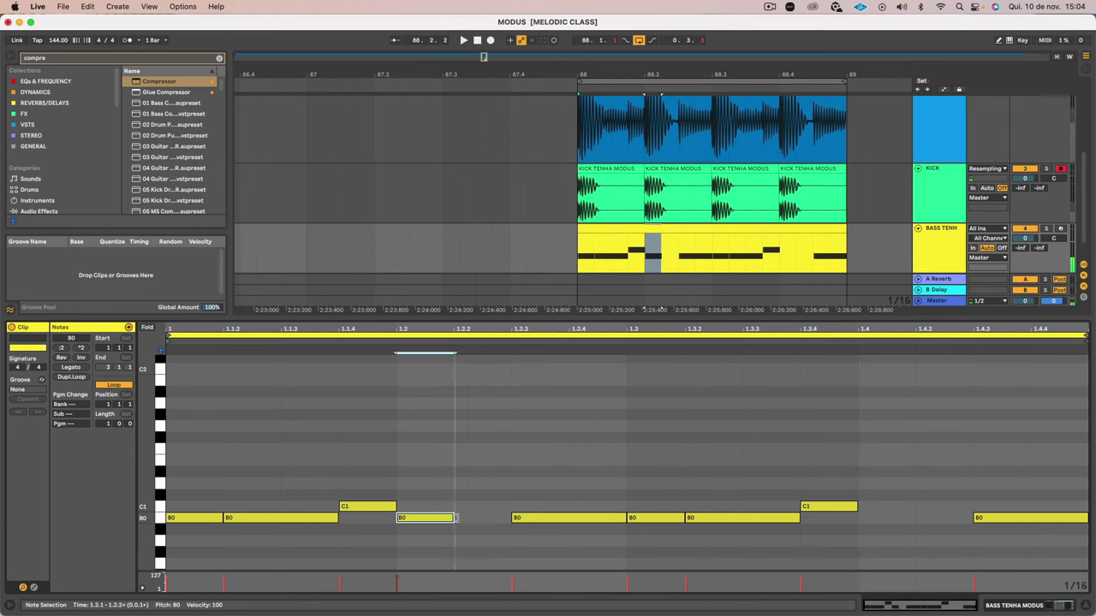
{"action": "left_click_drag", "start_coordinate": [452, 519], "coordinate": [507, 519]}
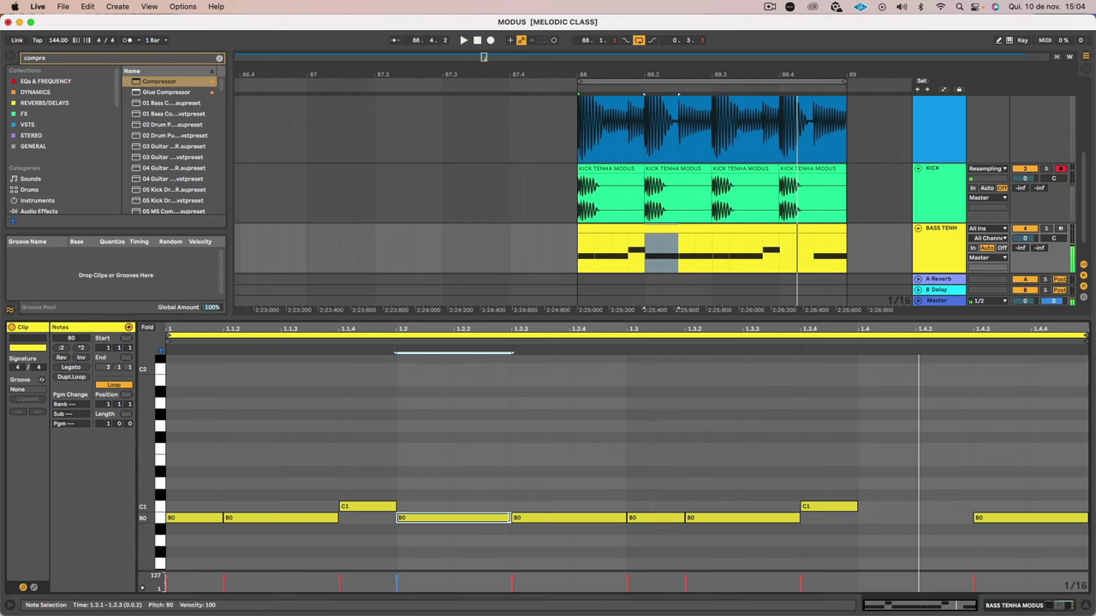
{"action": "left_click_drag", "start_coordinate": [511, 518], "coordinate": [454, 519]}
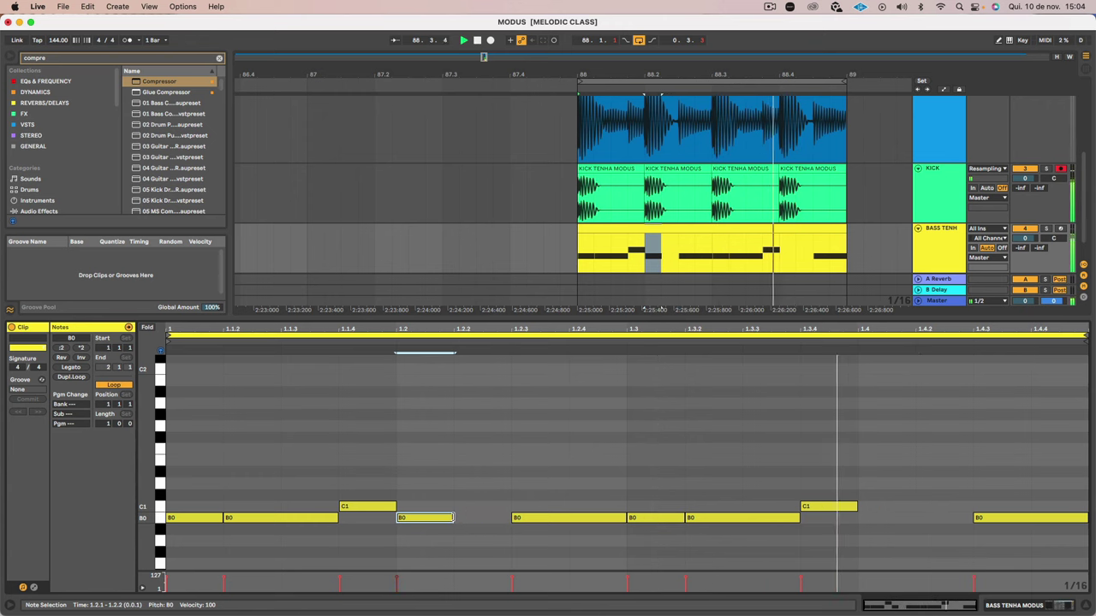
{"action": "key", "text": "space"}
{"action": "left_click_drag", "start_coordinate": [411, 519], "coordinate": [839, 525]}
{"action": "key", "text": "Up"}
{"action": "key", "text": "Right"}
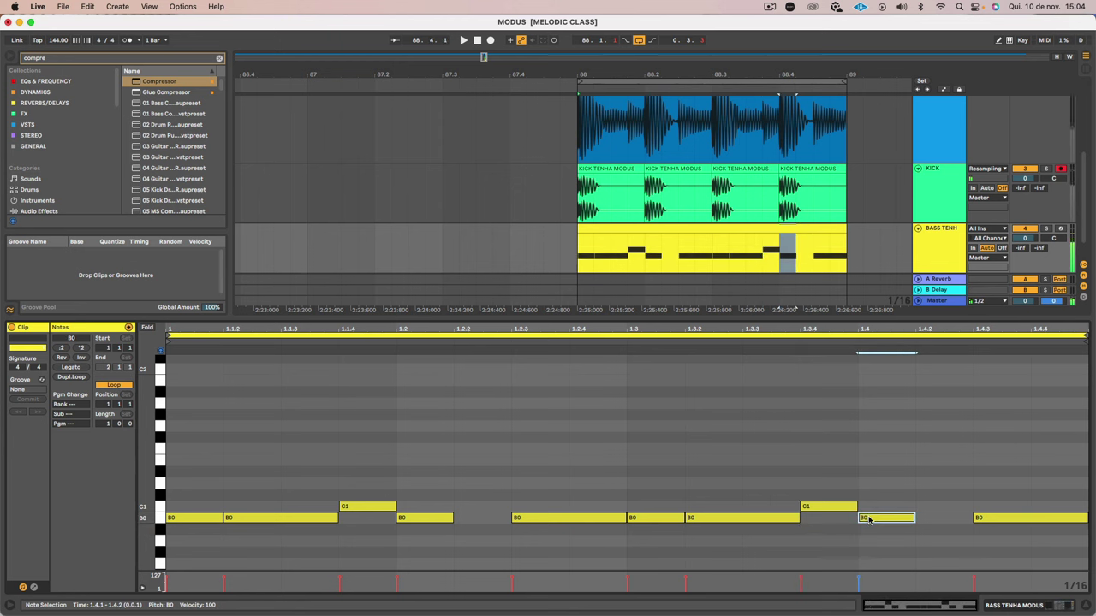
Step: Play the edited bass line with the kick and compare it against the soloed second Modus track
{"action": "key", "text": "space"}
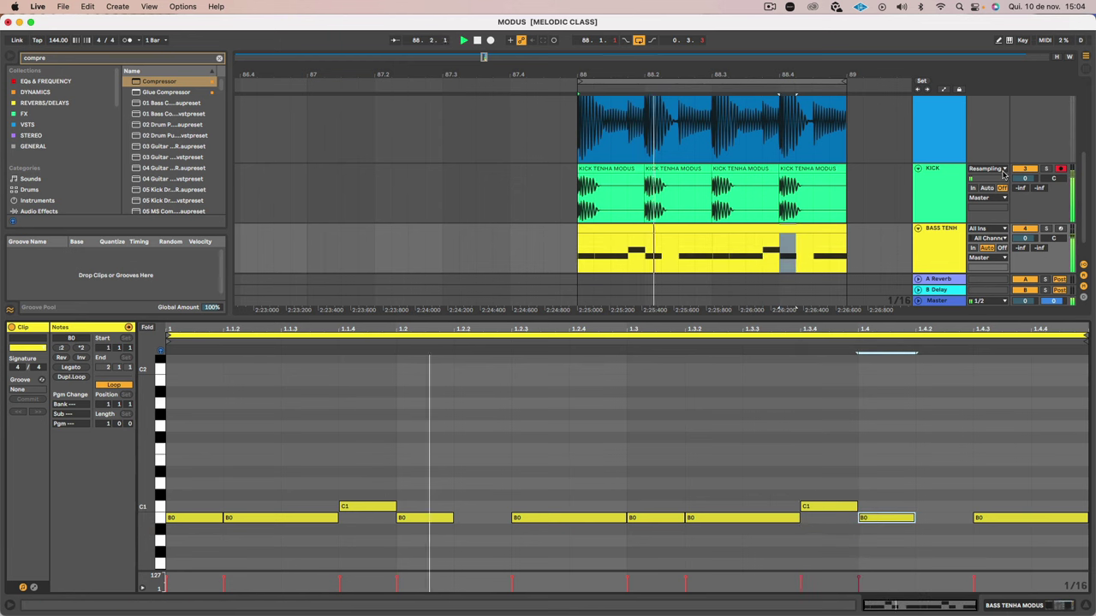
{"action": "scroll", "coordinate": [1045, 155], "scroll_direction": "up", "scroll_amount": 5}
{"action": "left_click", "coordinate": [1045, 151]}
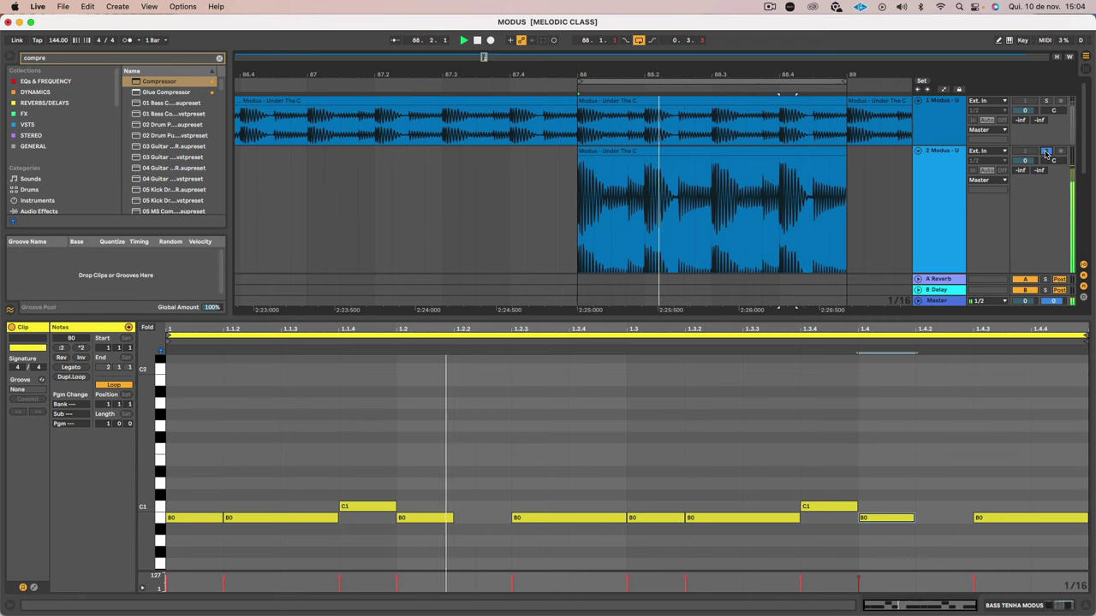
{"action": "left_click", "coordinate": [1045, 153]}
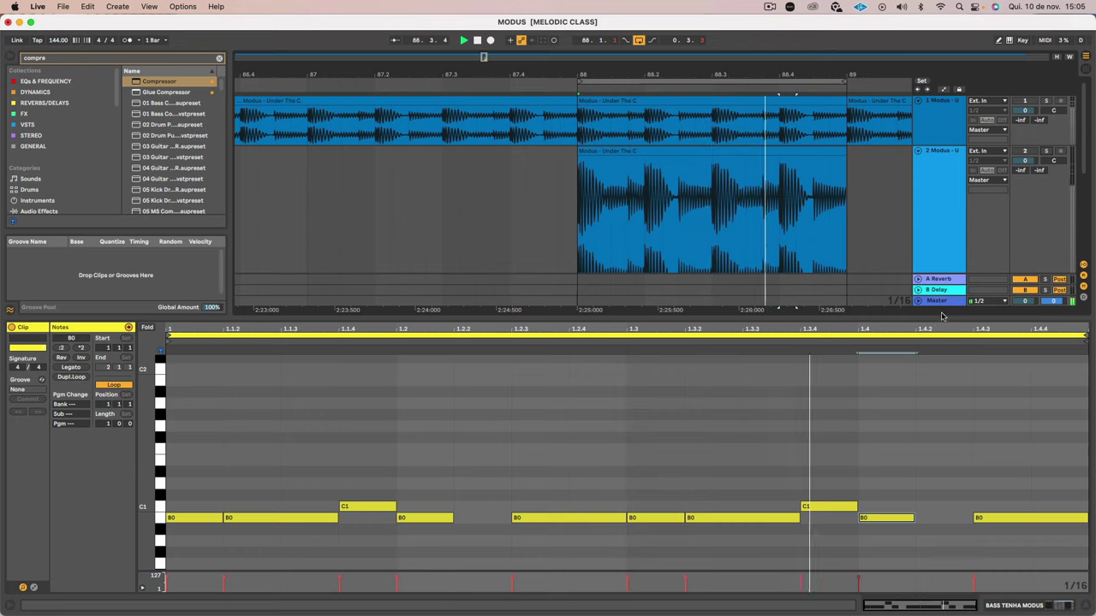
Step: Close the clip's note editor, listen to the bass track soloed, and bring its device chain back into view
{"action": "key", "text": "super+alt+l"}
{"action": "left_click", "coordinate": [951, 415]}
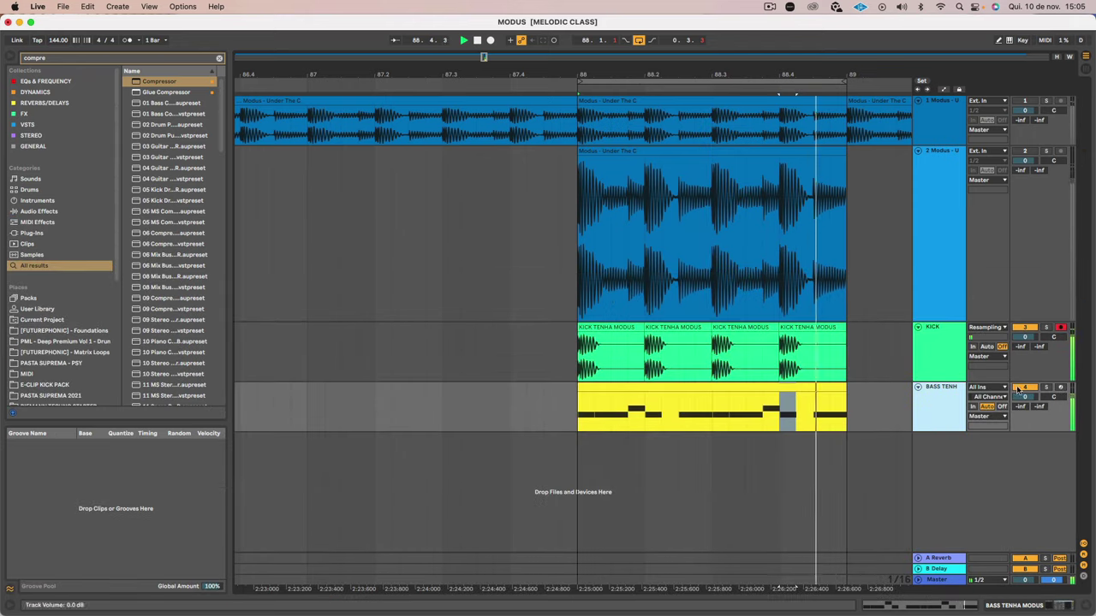
{"action": "left_click", "coordinate": [1046, 387]}
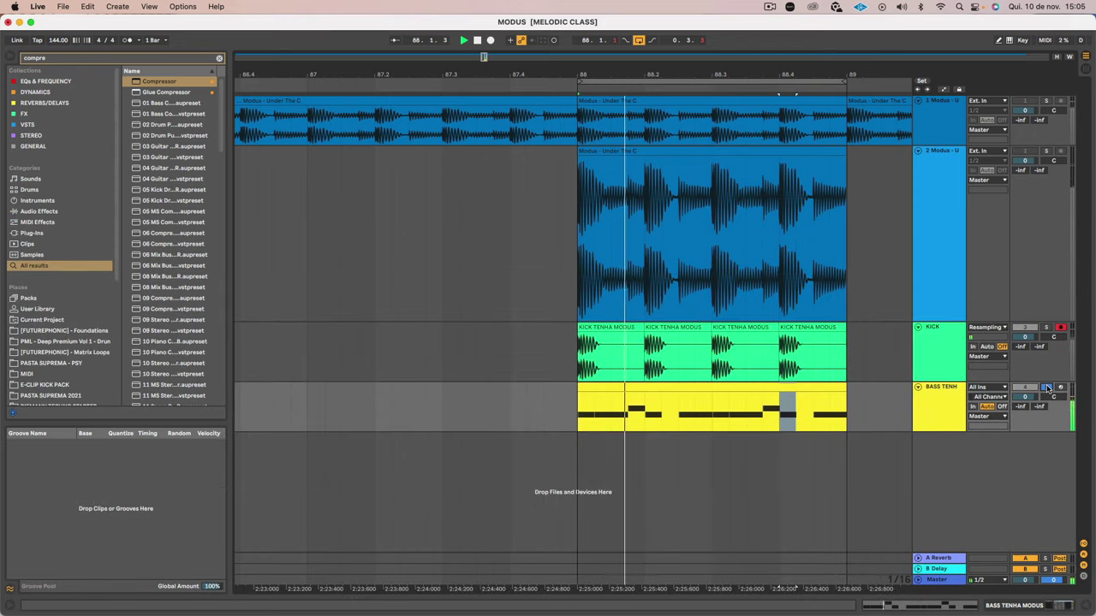
{"action": "left_click", "coordinate": [1047, 388]}
{"action": "double_click", "coordinate": [931, 405]}
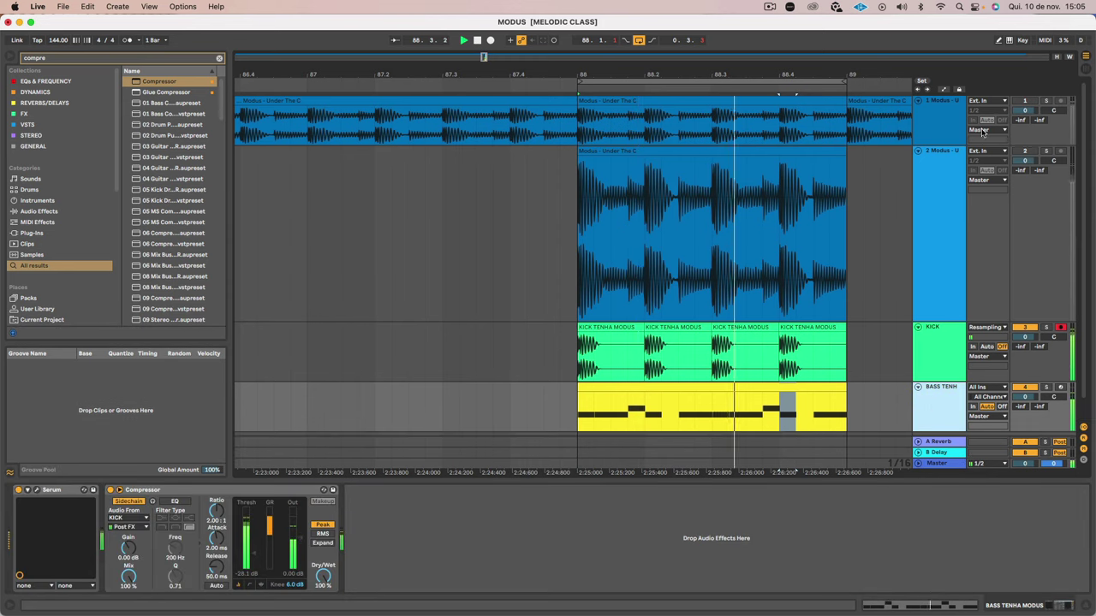
Step: Play the kick and bass soloed together and compare them with the second Modus track soloed alone
{"action": "key", "text": "space"}
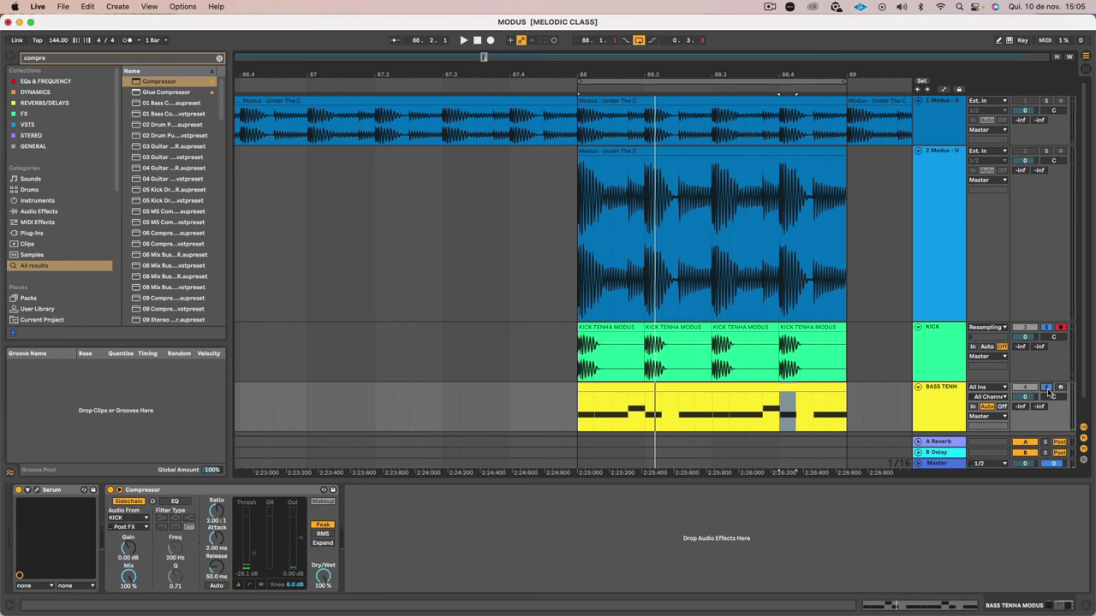
{"action": "key", "text": "space"}
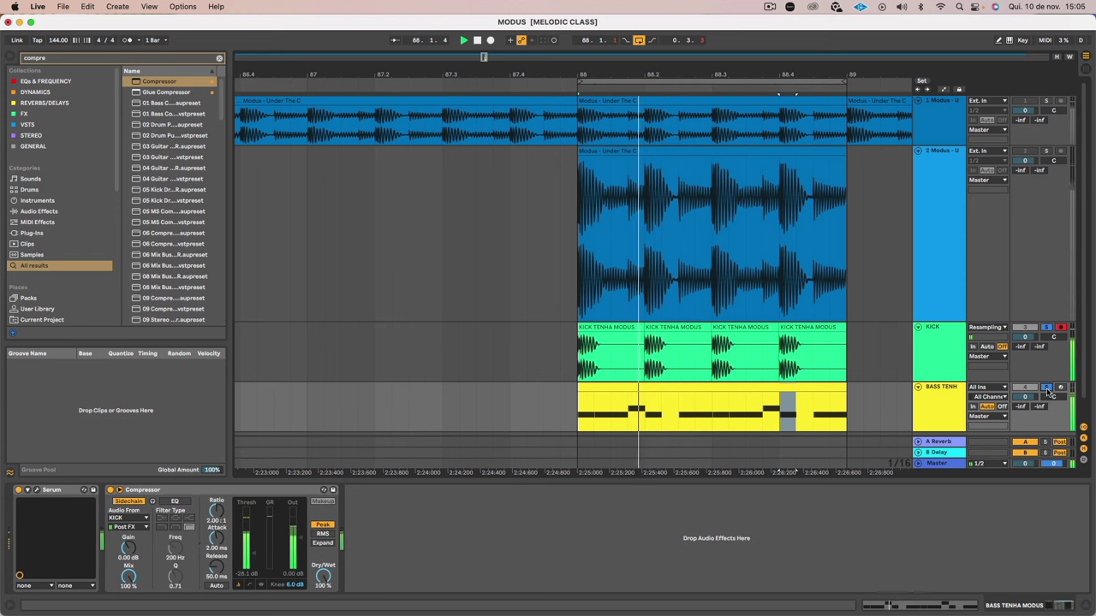
{"action": "left_click", "coordinate": [1046, 151]}
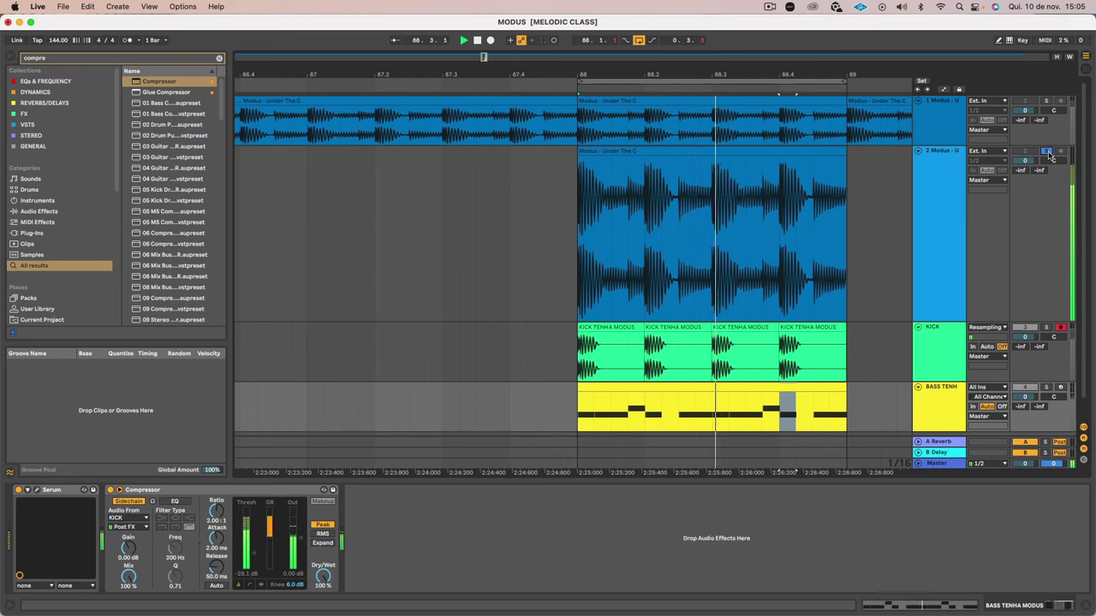
Step: Unsolo the second Modus track, select the bass track, and play the kick and bass together
{"action": "left_click", "coordinate": [1046, 152]}
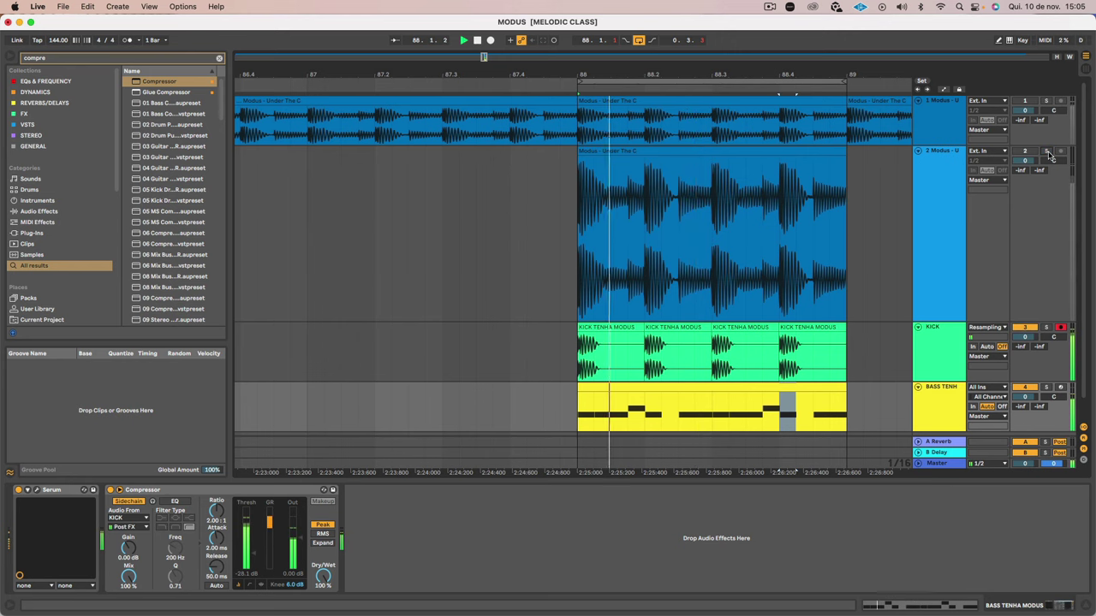
{"action": "left_click", "coordinate": [941, 390]}
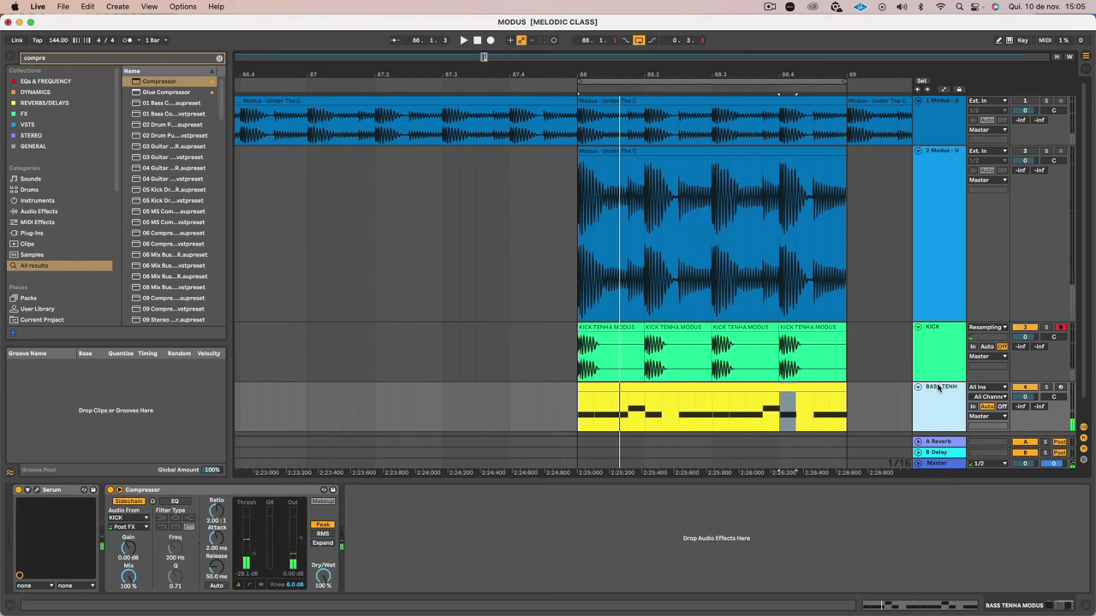
{"action": "left_click", "coordinate": [157, 93]}
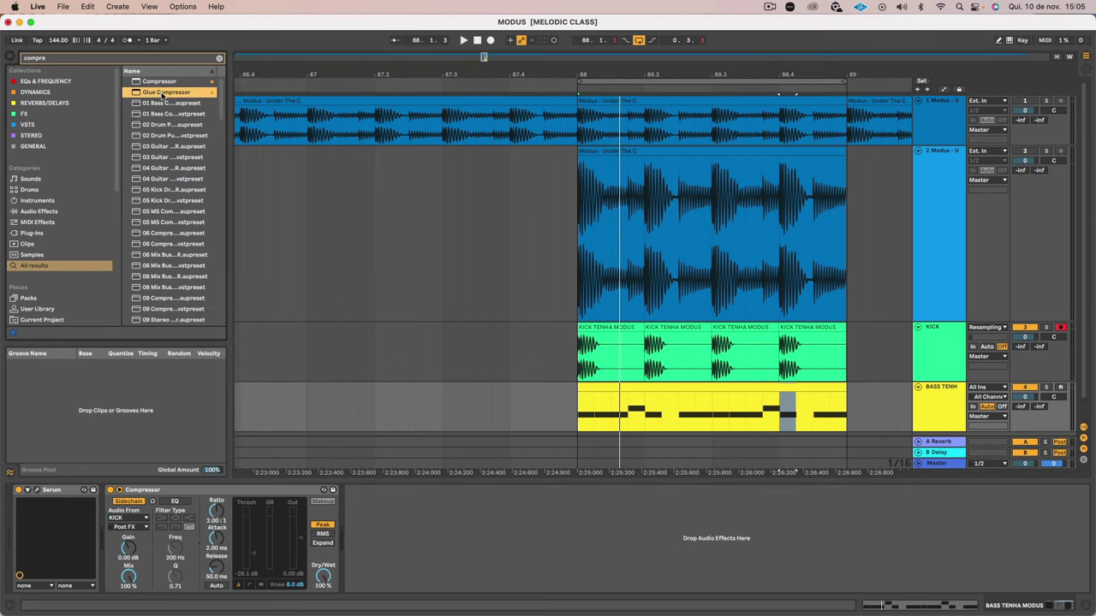
{"action": "key", "text": "space"}
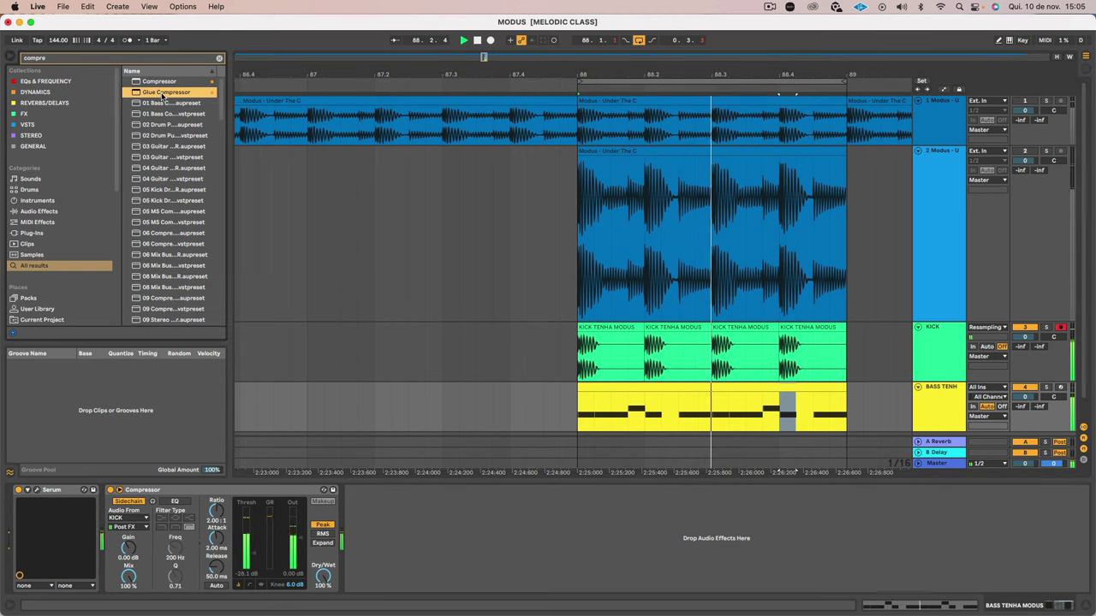
Step: Search the browser for "pro q" and load Pro-Q 3 after the compressor on the bass track
{"action": "left_click", "coordinate": [67, 59]}
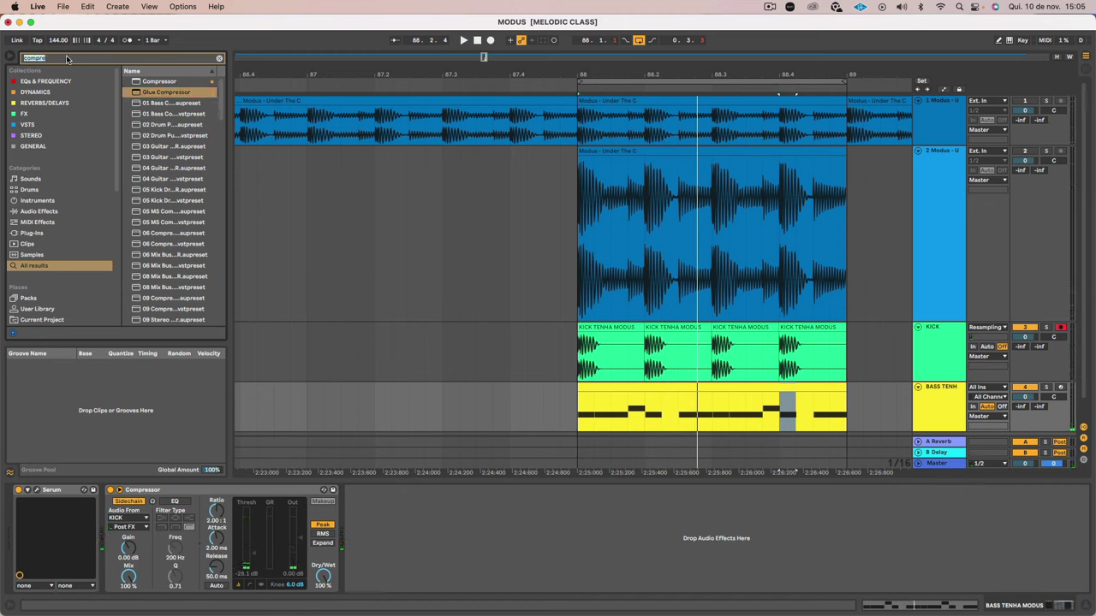
{"action": "type", "text": "pro q"}
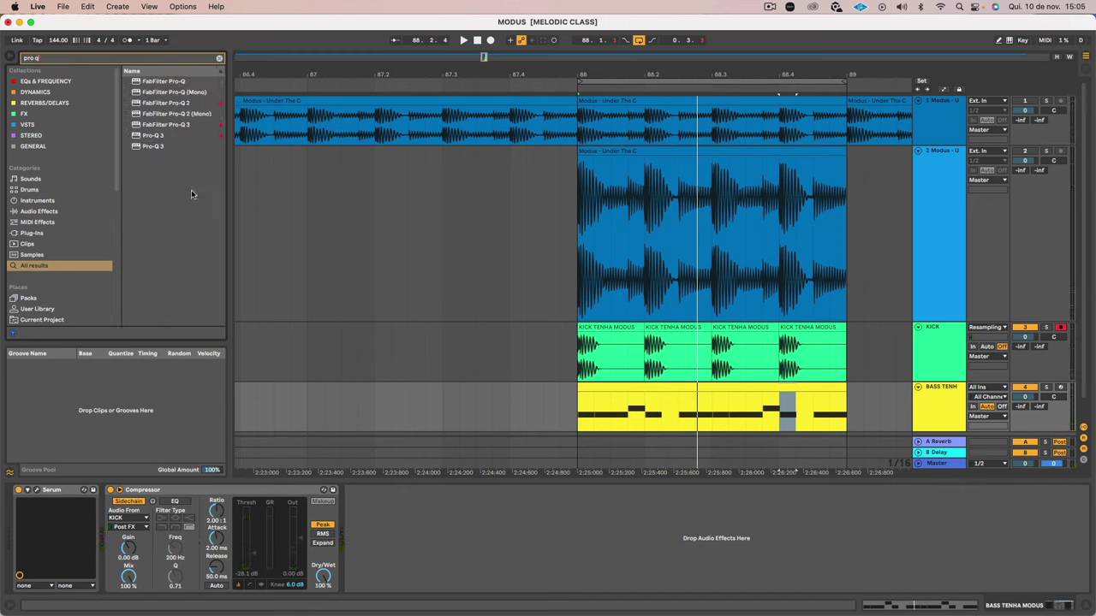
{"action": "left_click", "coordinate": [182, 137]}
{"action": "double_click", "coordinate": [179, 137]}
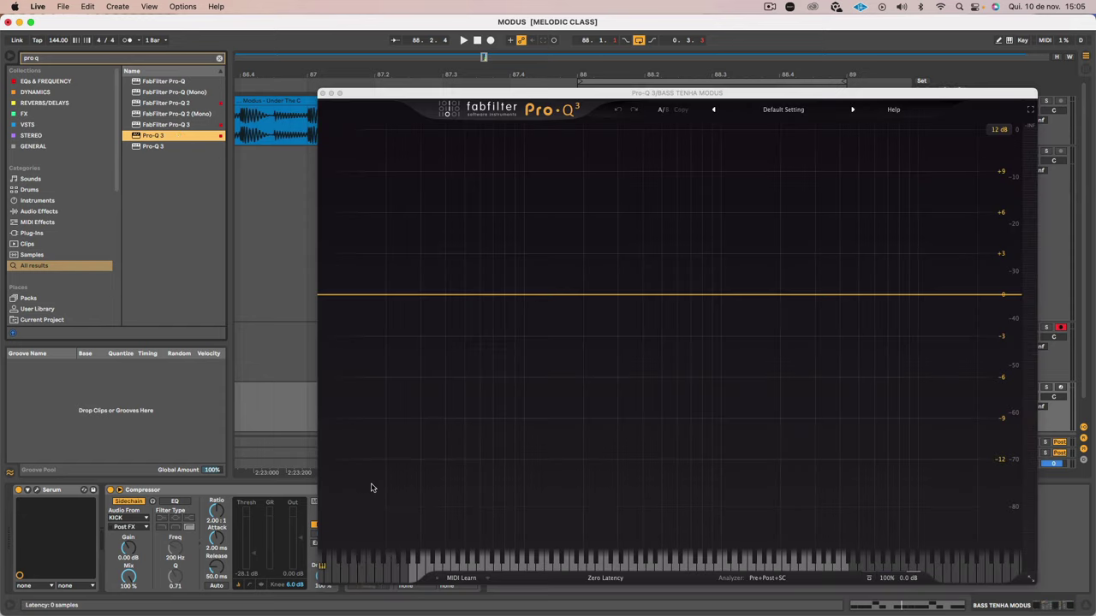
Step: With the loop playing, add a 24 dB/oct low cut at about 28.8 Hz and a nearly flat bell at about 131 Hz in Pro-Q 3
{"action": "key", "text": "space"}
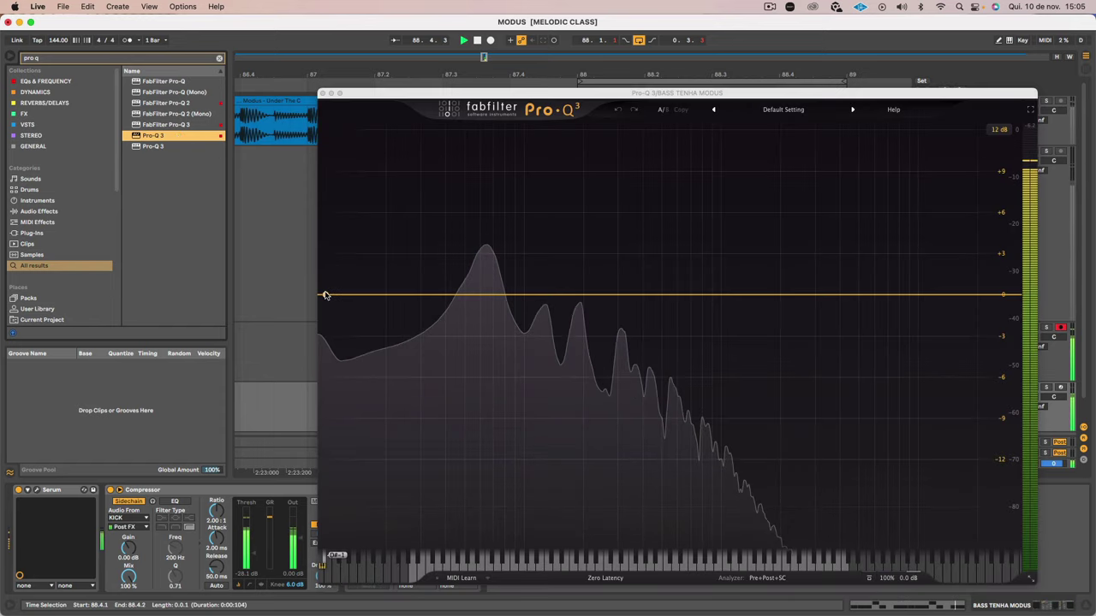
{"action": "left_click", "coordinate": [328, 294]}
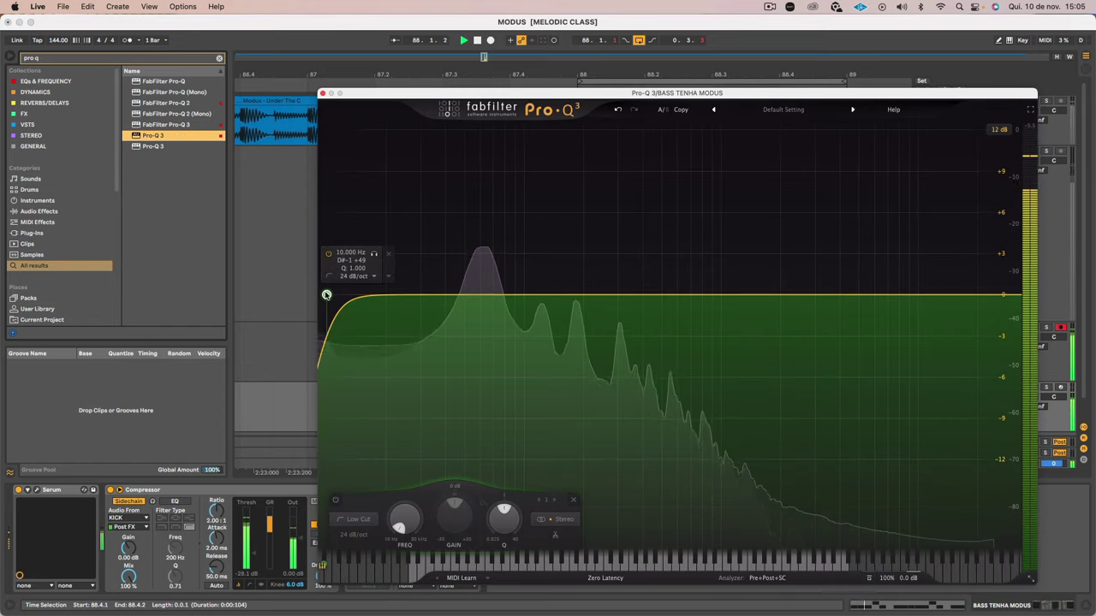
{"action": "left_click_drag", "start_coordinate": [327, 294], "coordinate": [418, 295]}
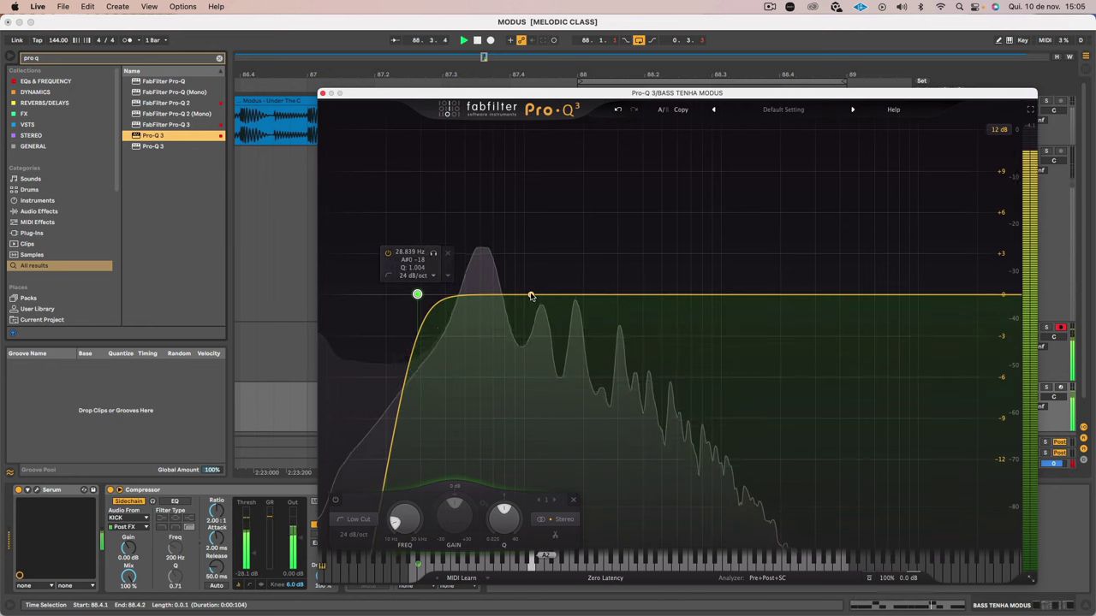
{"action": "mouse_move", "coordinate": [531, 295]}
{"action": "left_mouse_down"}
{"action": "mouse_move", "coordinate": [548, 248]}
{"action": "mouse_move", "coordinate": [546, 294]}
{"action": "left_mouse_up"}
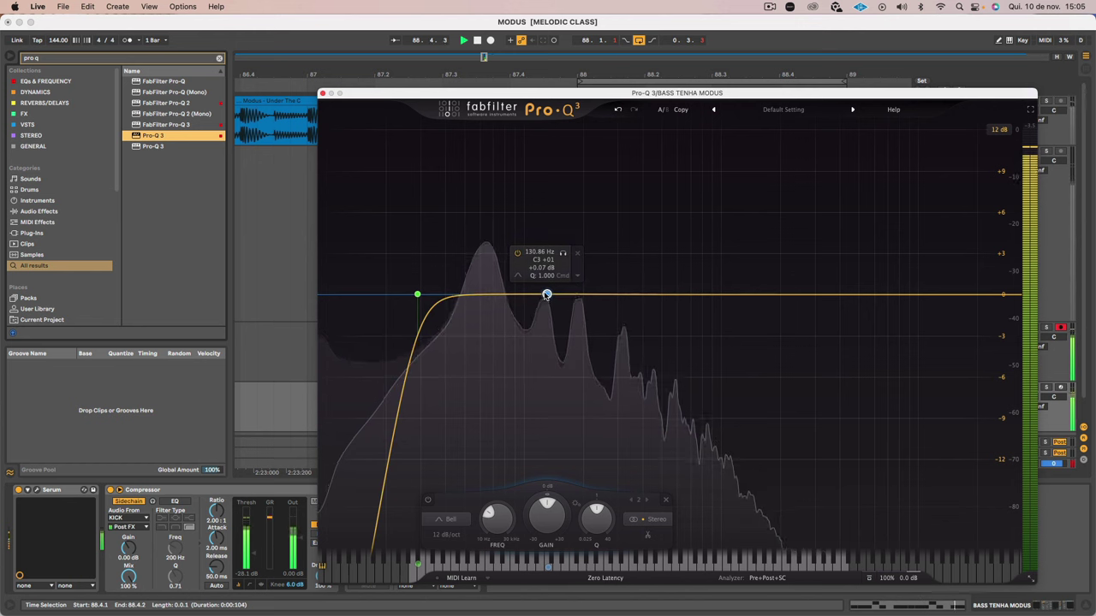
Step: Move the equalizer window off the track controls and compare the kick and bass against the first Modus track soloed
{"action": "left_click_drag", "start_coordinate": [846, 97], "coordinate": [780, 170]}
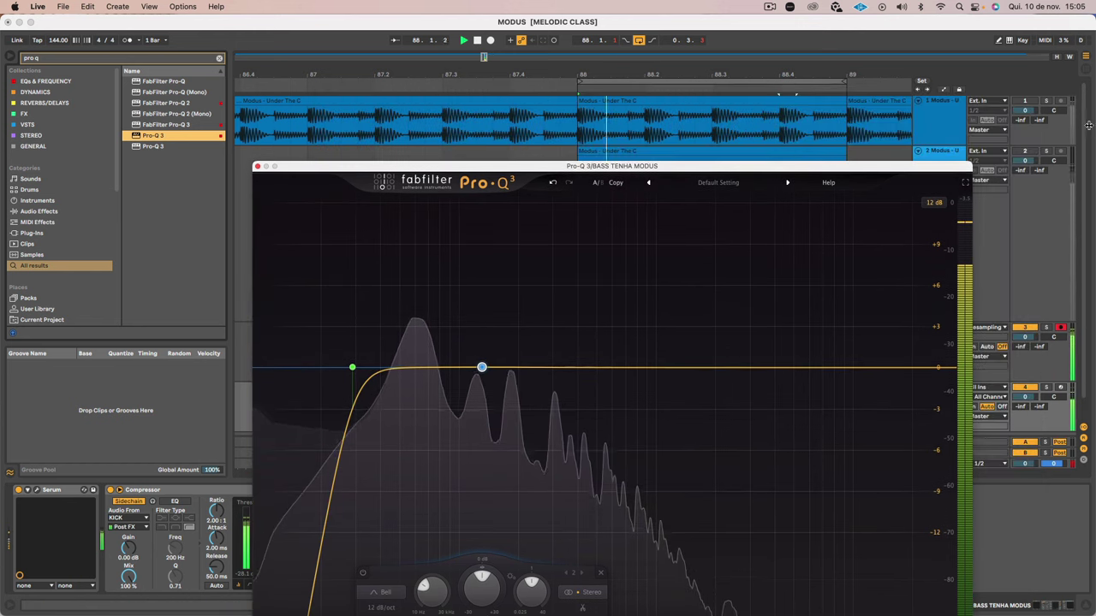
{"action": "left_click", "coordinate": [1044, 101]}
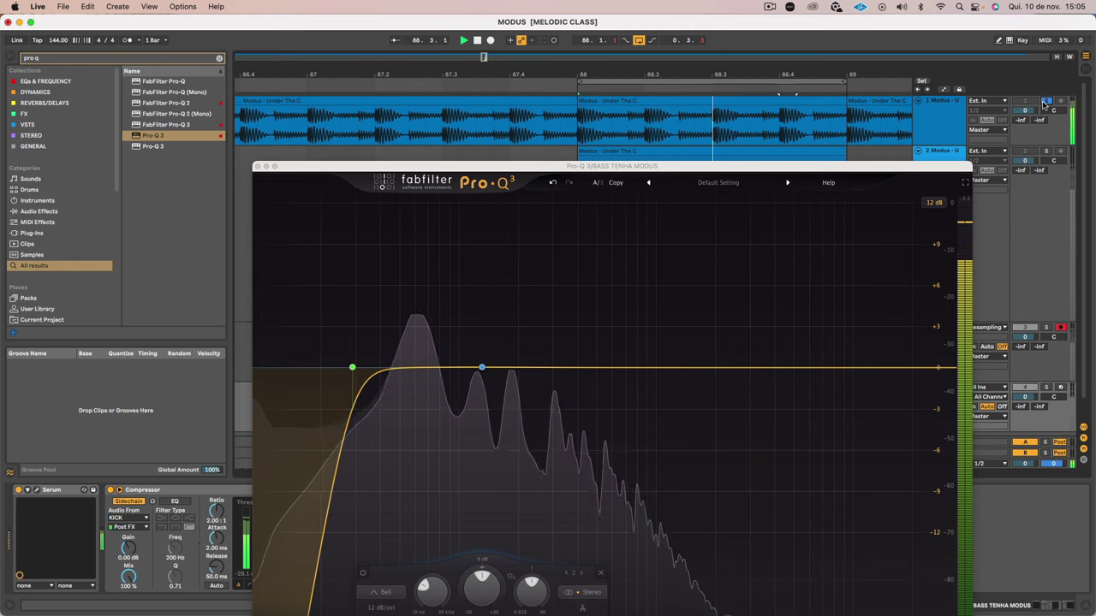
{"action": "left_click", "coordinate": [1044, 101]}
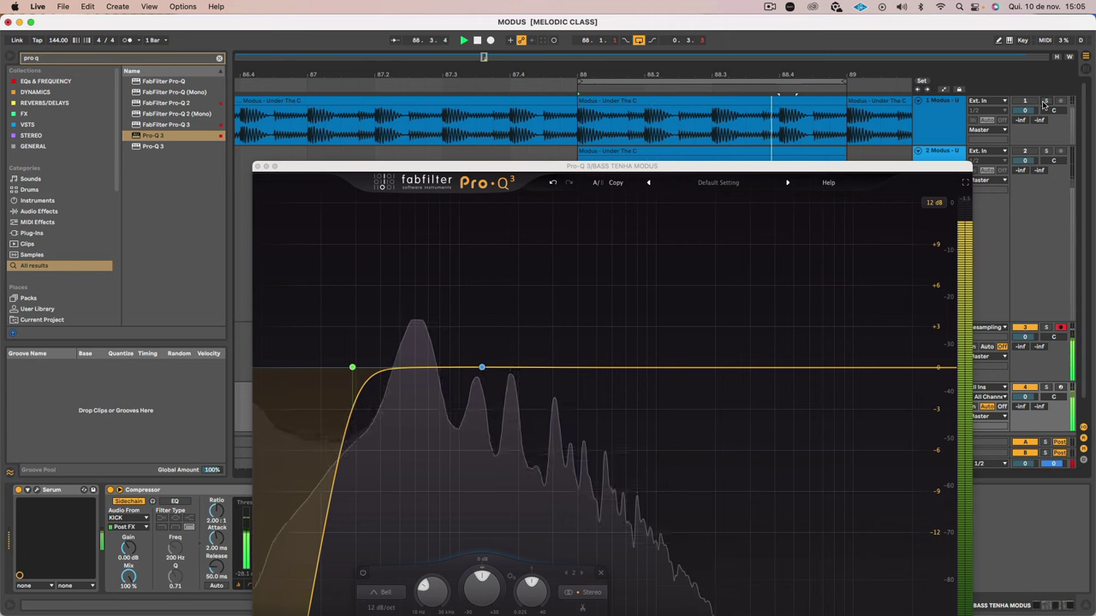
{"action": "left_click", "coordinate": [1045, 101]}
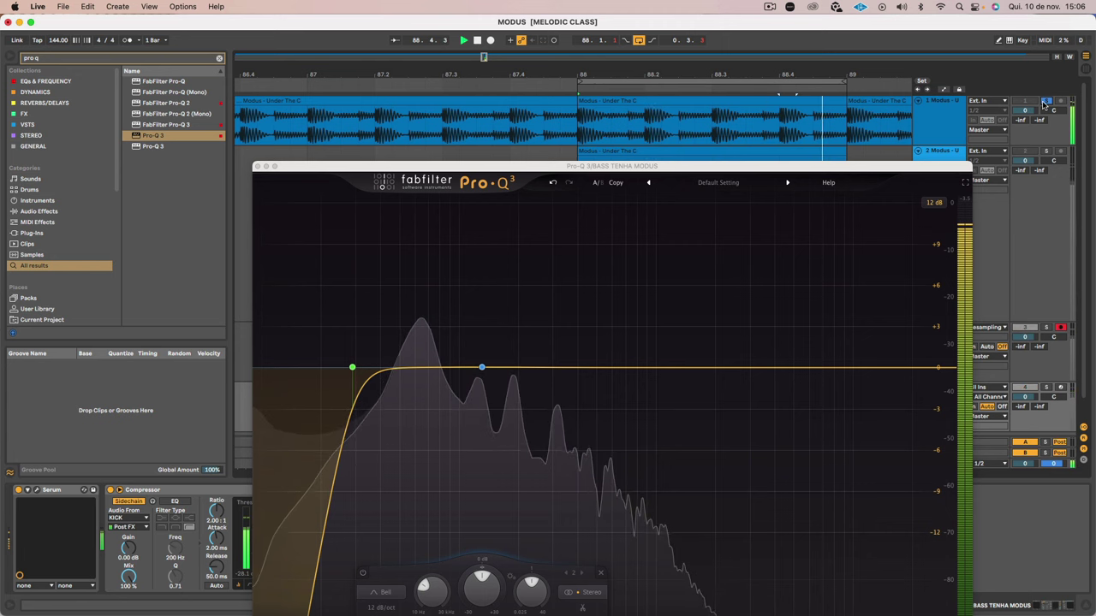
{"action": "left_click", "coordinate": [1044, 101]}
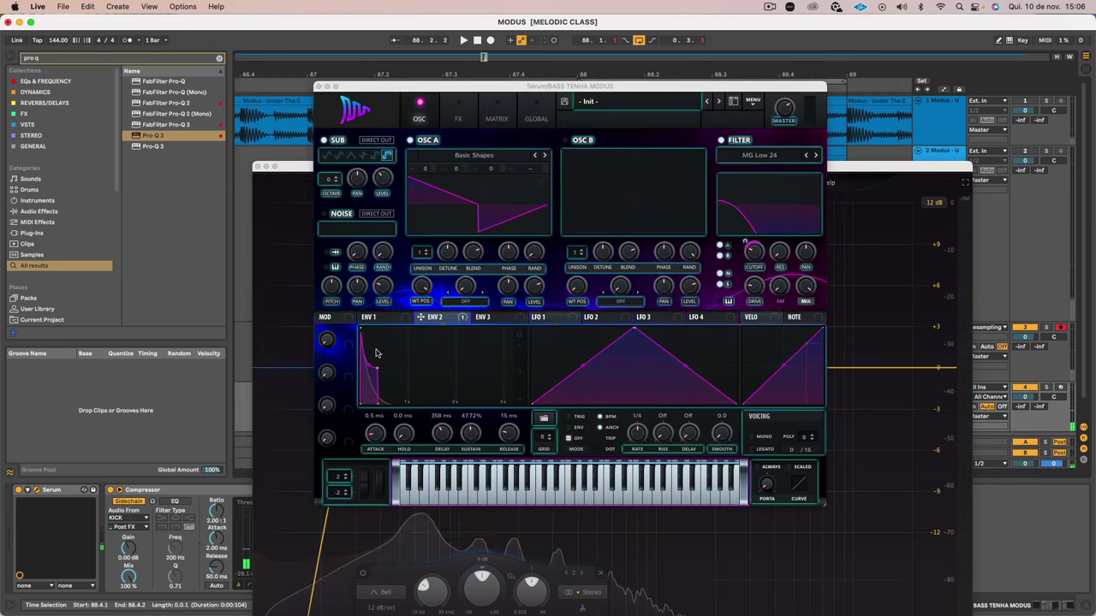
Step: In Serum, set Env 1 to 362 ms decay, -16.0 dB sustain and 12 ms release, and Env 2 to 0.0 ms attack and 52.82% sustain
{"action": "left_click", "coordinate": [471, 437]}
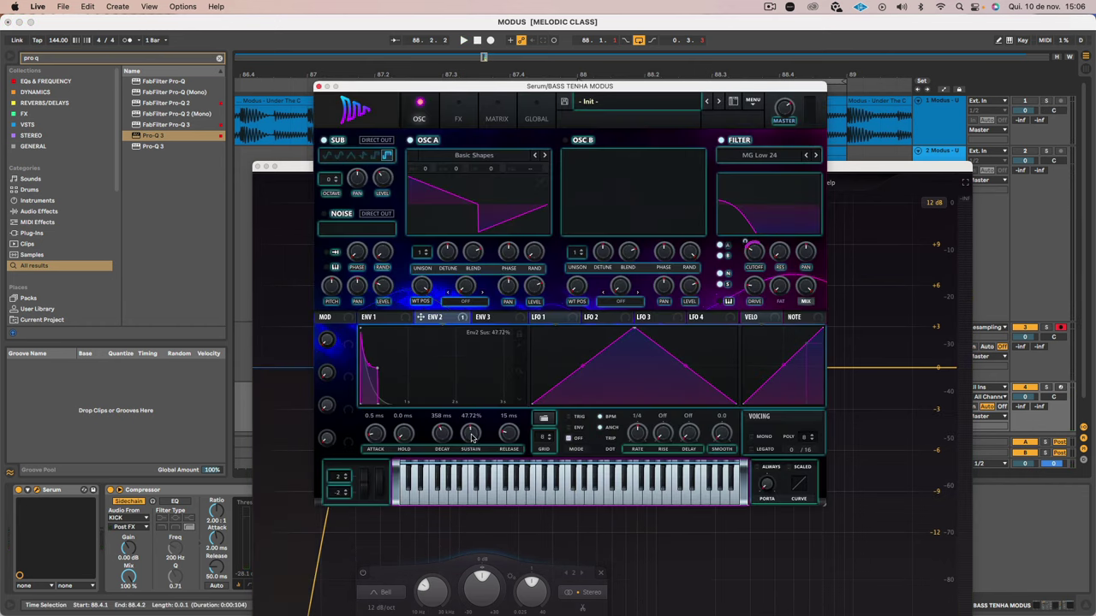
{"action": "key", "text": "space"}
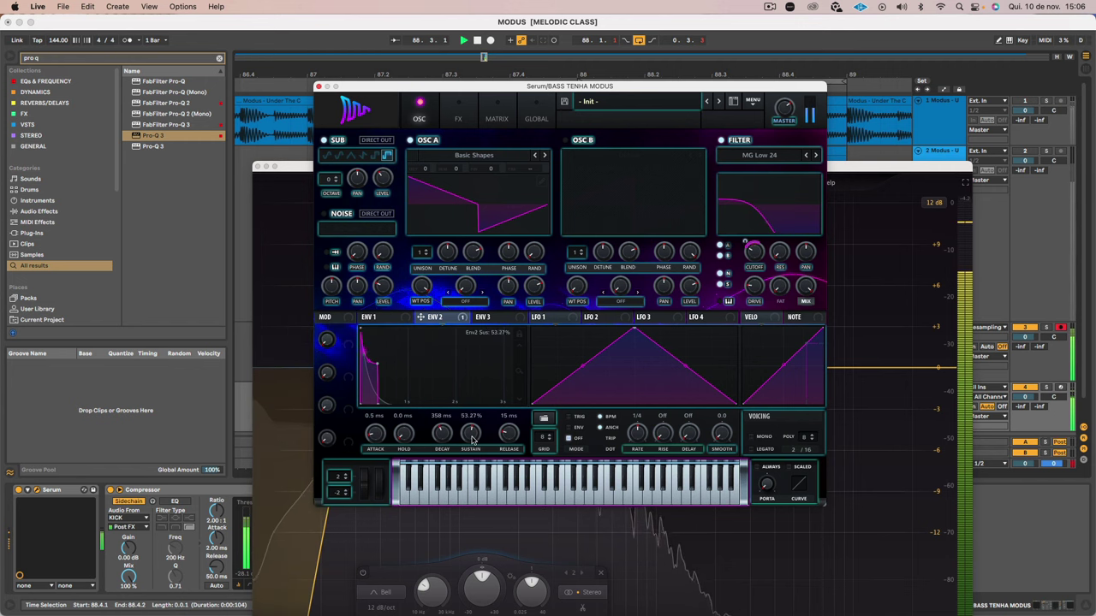
{"action": "left_click", "coordinate": [376, 317]}
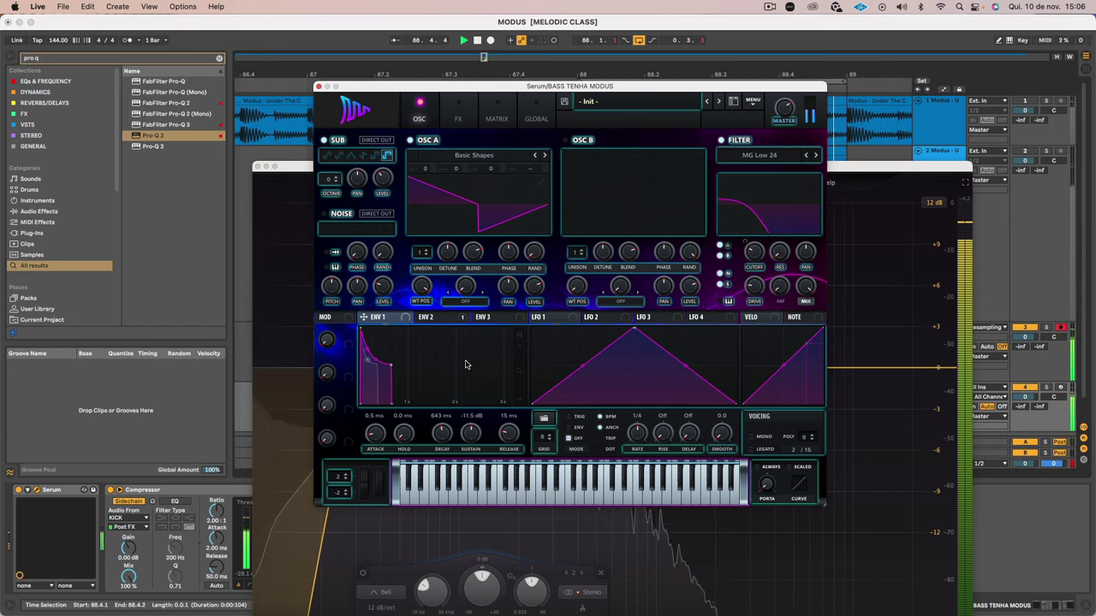
{"action": "left_click_drag", "start_coordinate": [445, 431], "coordinate": [443, 441]}
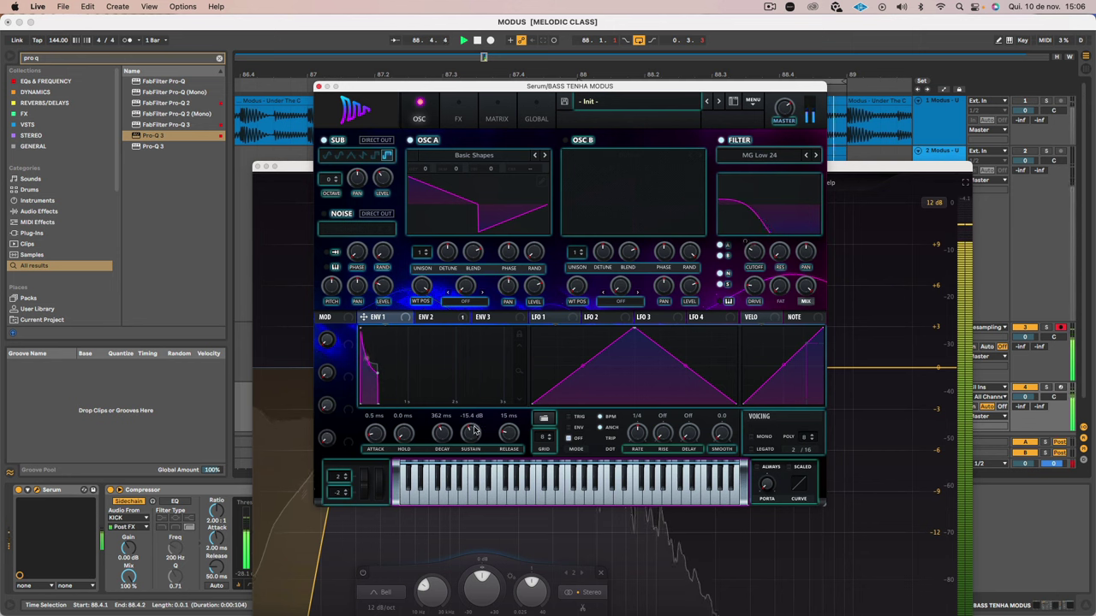
{"action": "left_click_drag", "start_coordinate": [475, 430], "coordinate": [514, 438]}
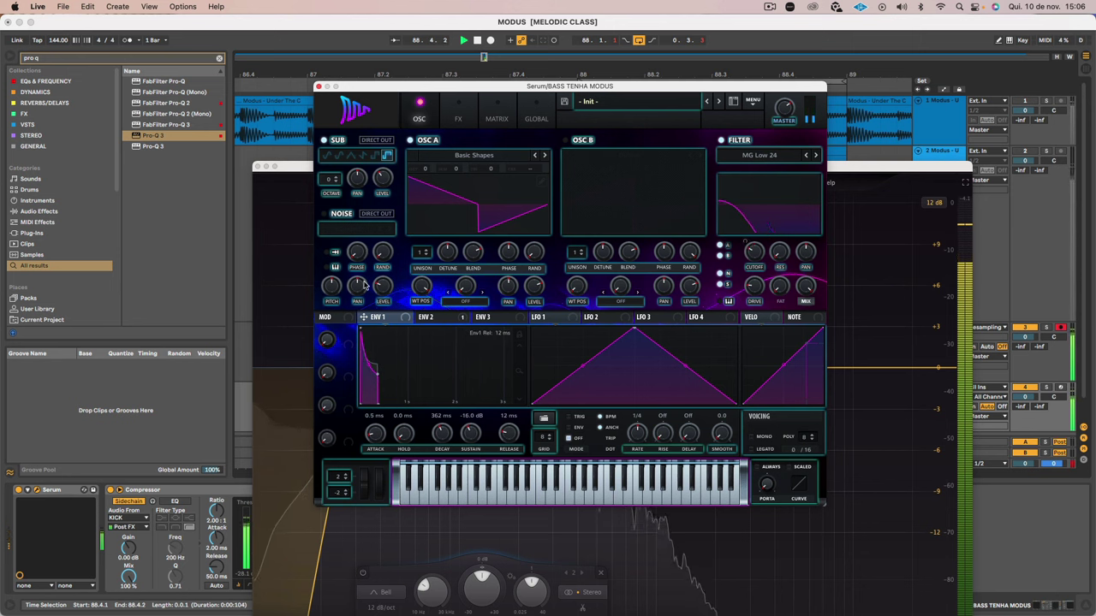
{"action": "left_click", "coordinate": [440, 318]}
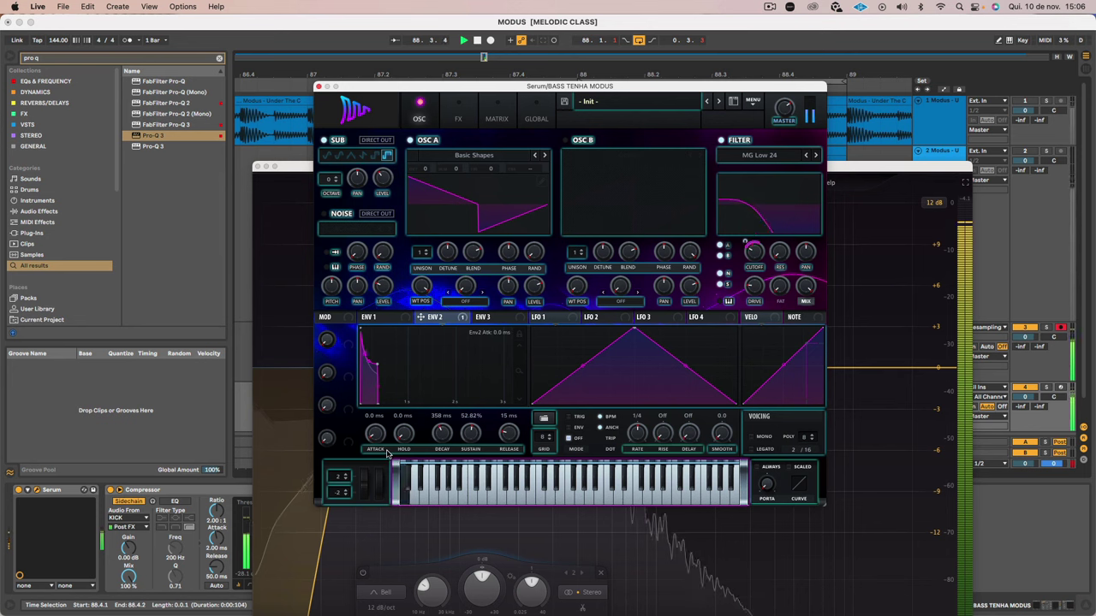
Step: Compare against the first Modus track soloed, and set Serum's Env 2 modulation of the filter cutoff to 31
{"action": "left_click", "coordinate": [1046, 101]}
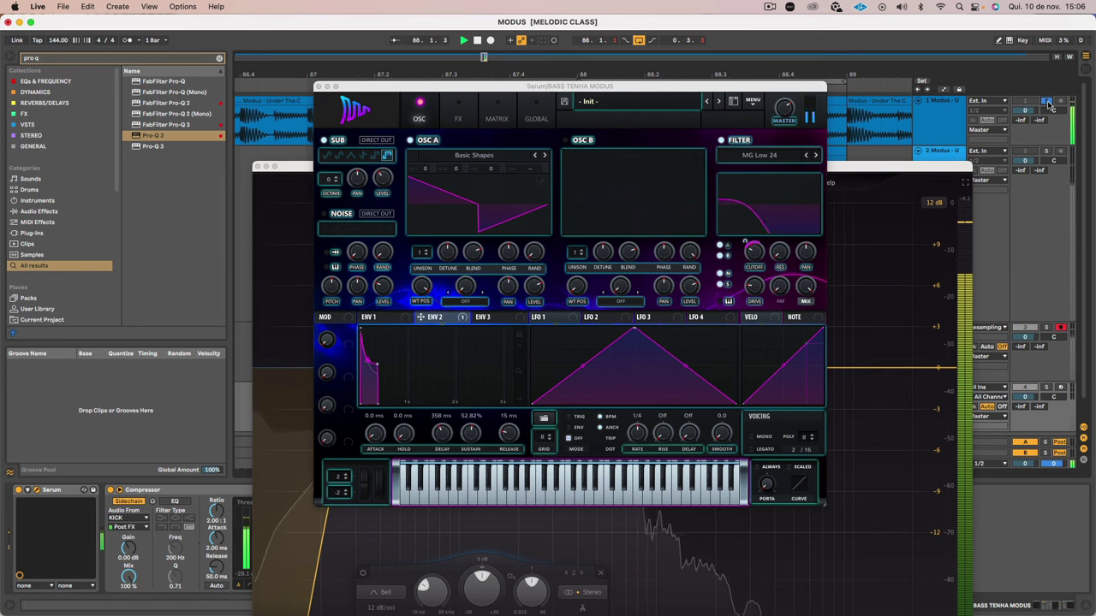
{"action": "left_click", "coordinate": [1047, 101]}
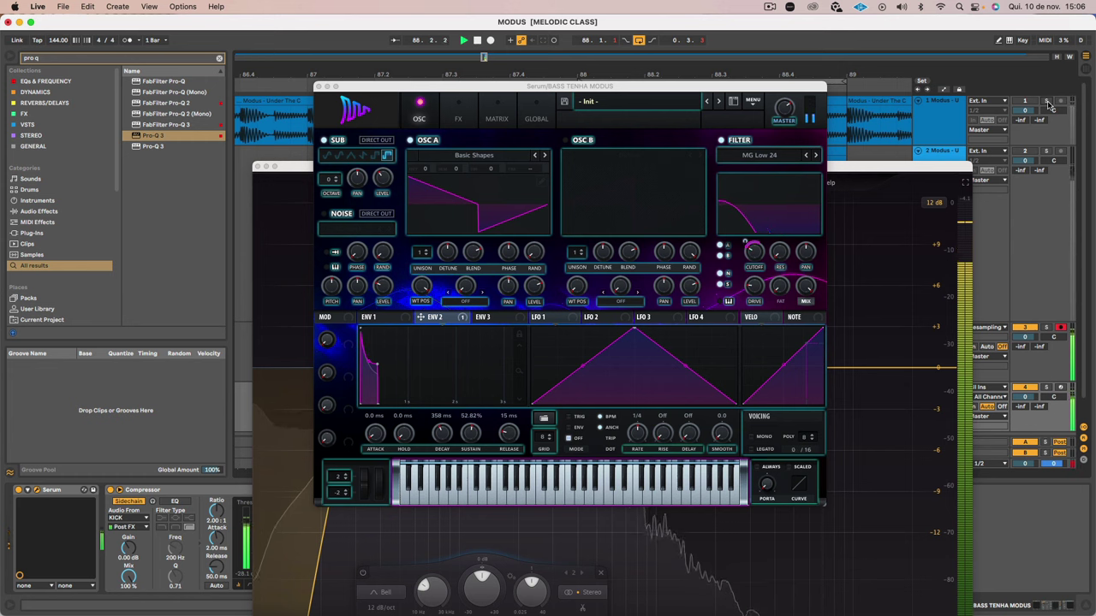
{"action": "left_click", "coordinate": [915, 153]}
{"action": "left_click", "coordinate": [745, 243]}
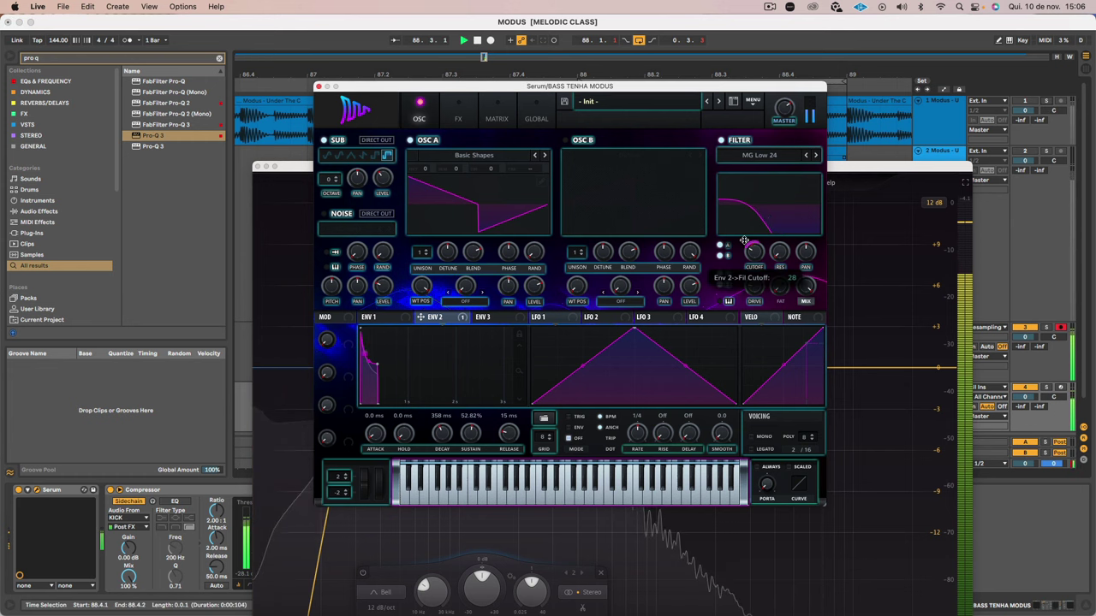
{"action": "left_click_drag", "start_coordinate": [745, 238], "coordinate": [745, 239]}
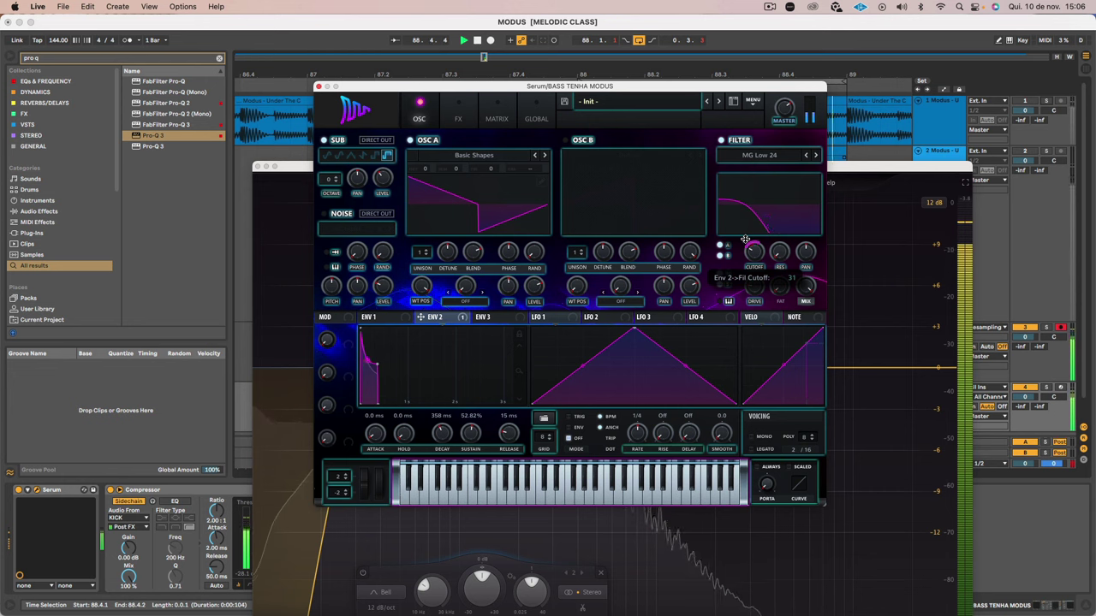
Step: Add a bell cut on the bass fundamental in Pro-Q 3 at about 59 Hz, with -1.43 dB gain and a Q of 3.667
{"action": "left_click", "coordinate": [841, 169]}
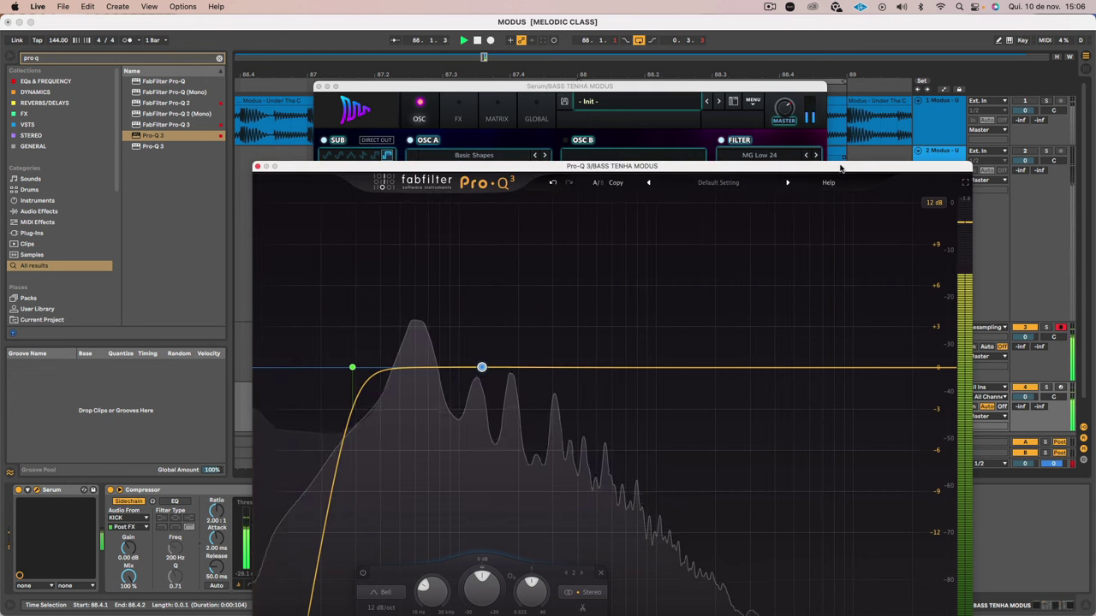
{"action": "left_click_drag", "start_coordinate": [557, 369], "coordinate": [414, 369]}
{"action": "scroll", "coordinate": [559, 245], "scroll_direction": "up", "scroll_amount": 8}
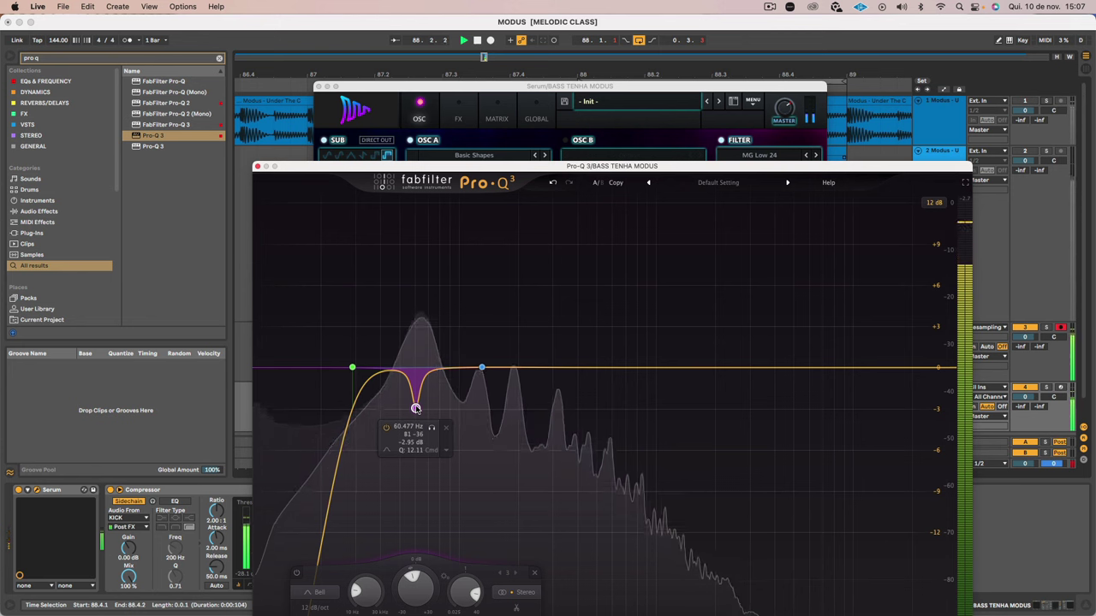
{"action": "left_click_drag", "start_coordinate": [415, 382], "coordinate": [416, 368]}
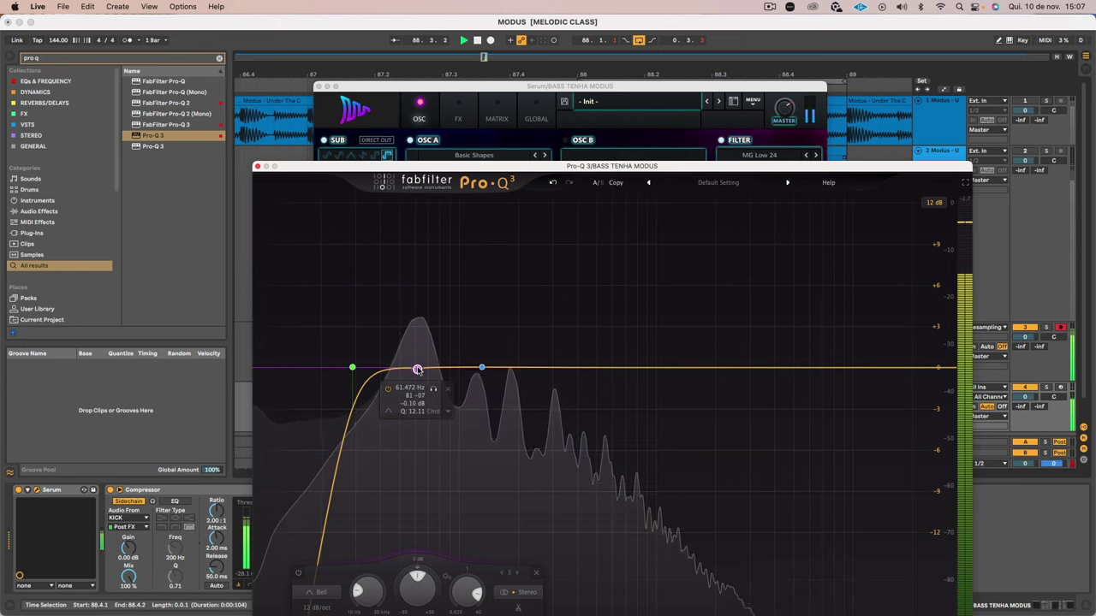
{"action": "left_click_drag", "start_coordinate": [465, 609], "coordinate": [464, 615]}
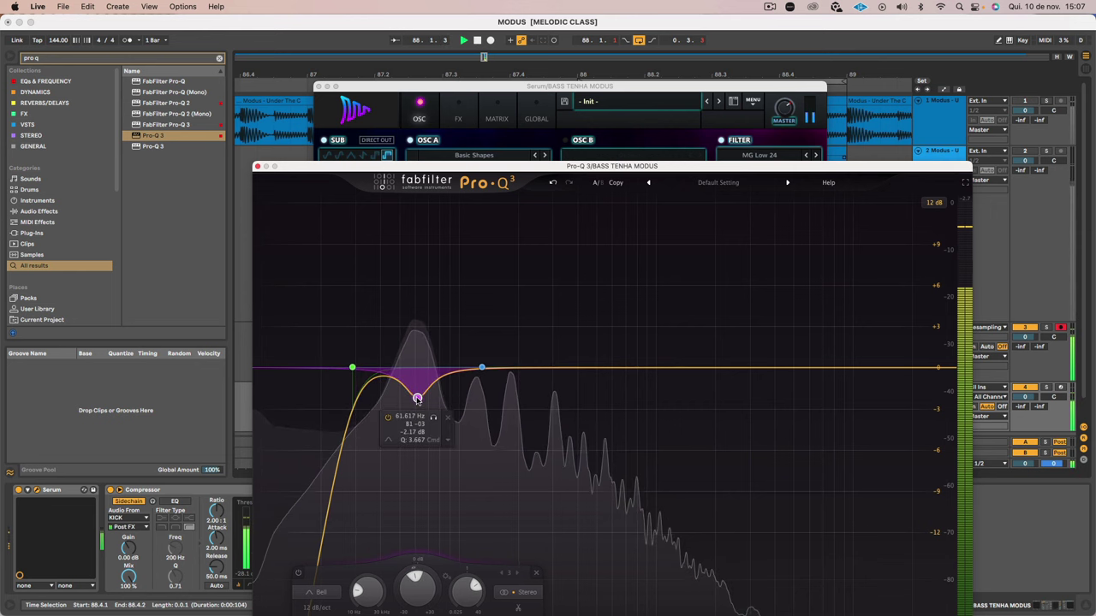
{"action": "left_click_drag", "start_coordinate": [416, 398], "coordinate": [415, 394]}
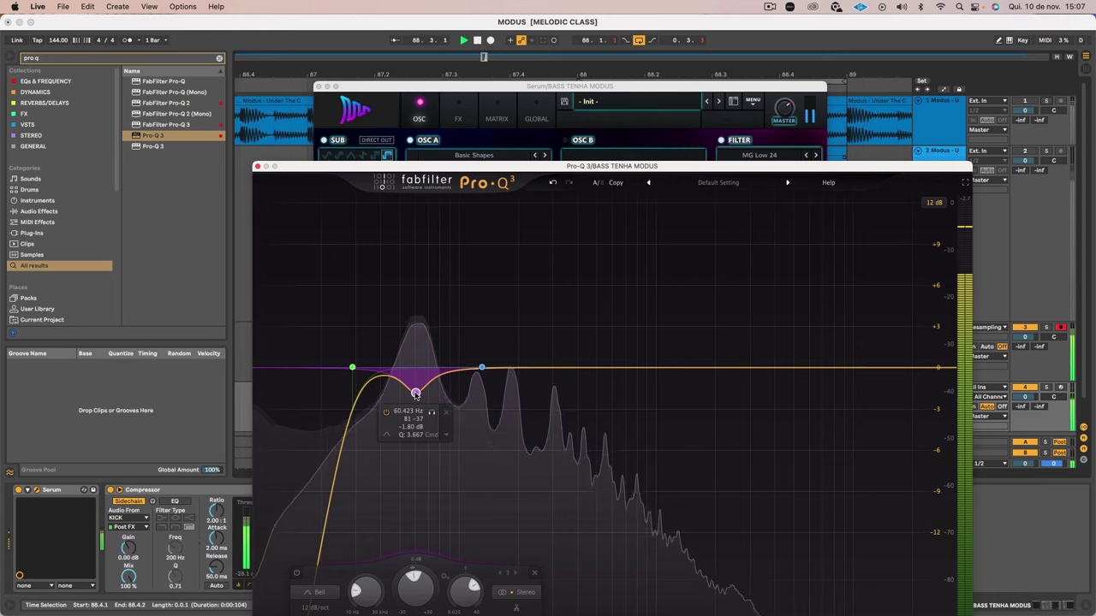
{"action": "left_click_drag", "start_coordinate": [416, 394], "coordinate": [416, 388]}
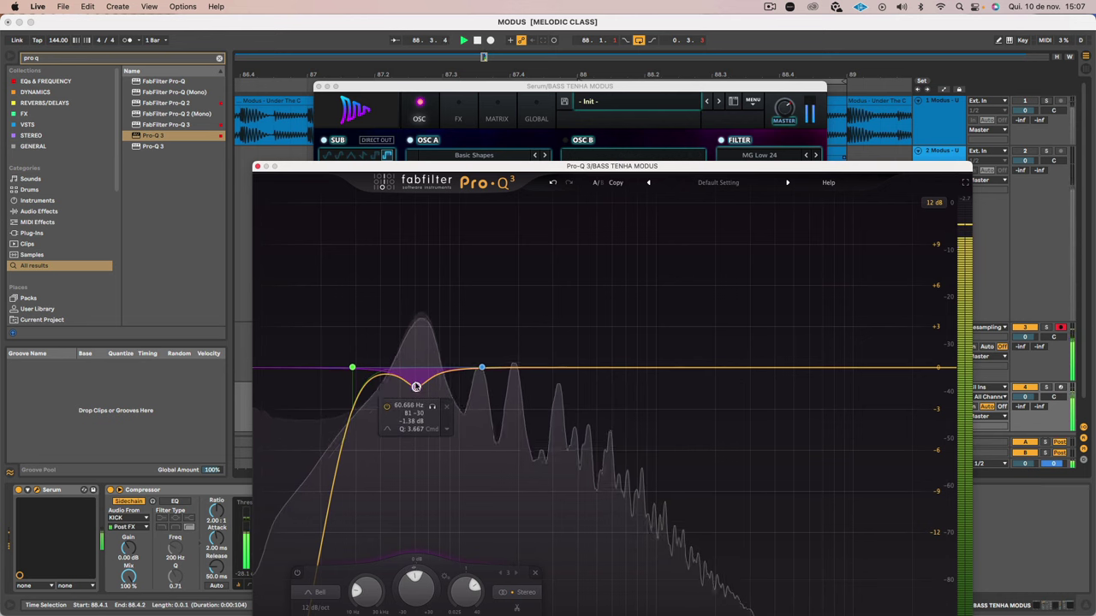
{"action": "left_click_drag", "start_coordinate": [416, 368], "coordinate": [413, 388]}
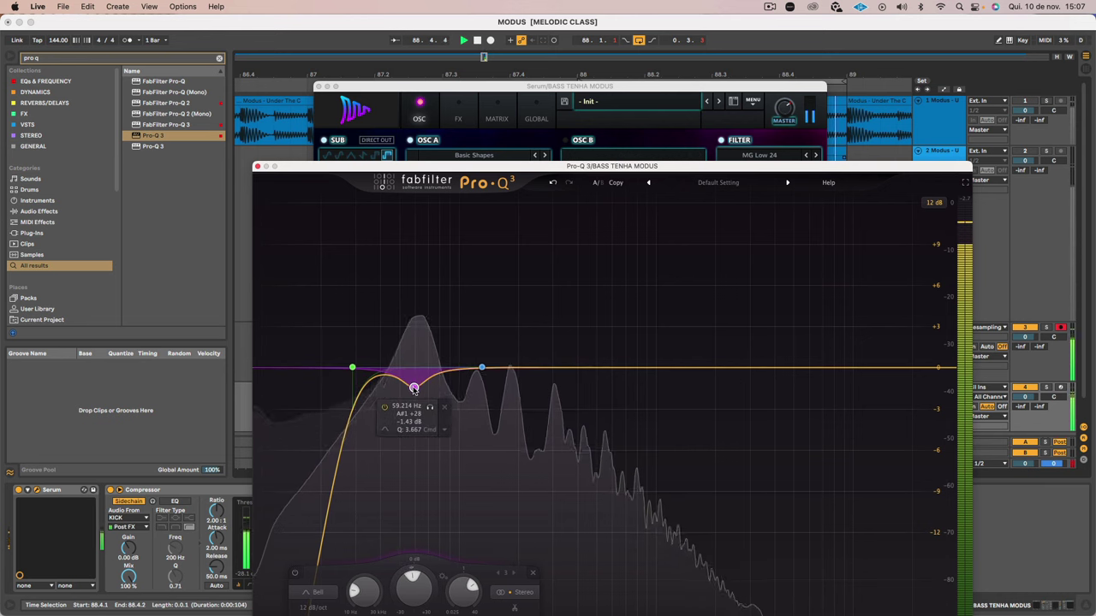
Step: Shape the second equalizer band into a +0.71 dB boost at about 125 Hz with a Q of 2.030, and solo the second Modus track for comparison
{"action": "left_click_drag", "start_coordinate": [482, 367], "coordinate": [479, 360]}
{"action": "scroll", "coordinate": [477, 356], "scroll_direction": "up", "scroll_amount": 6}
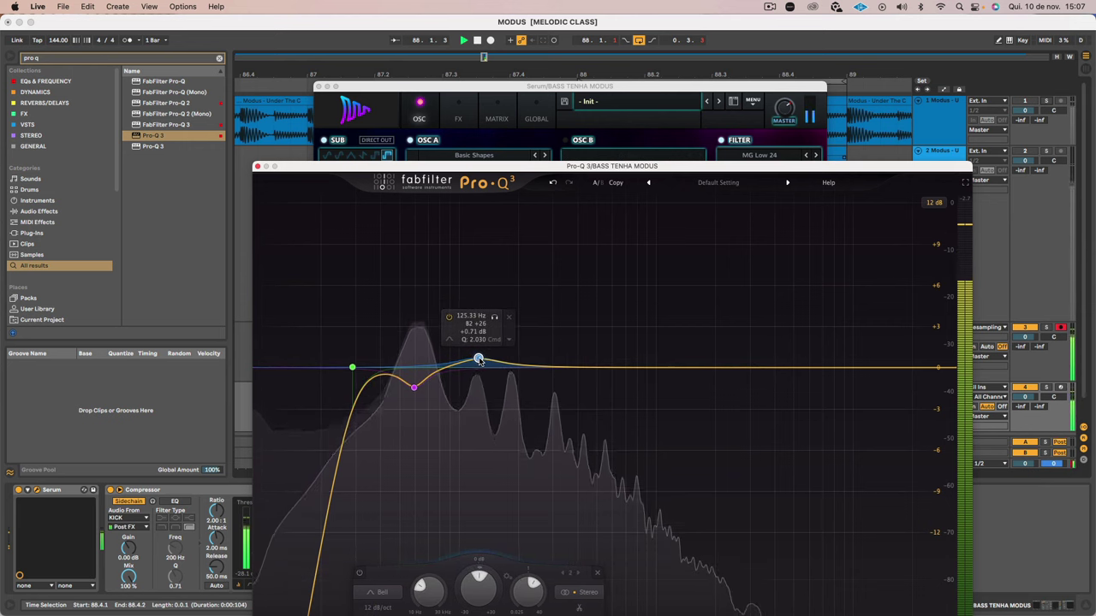
{"action": "left_click", "coordinate": [1045, 151]}
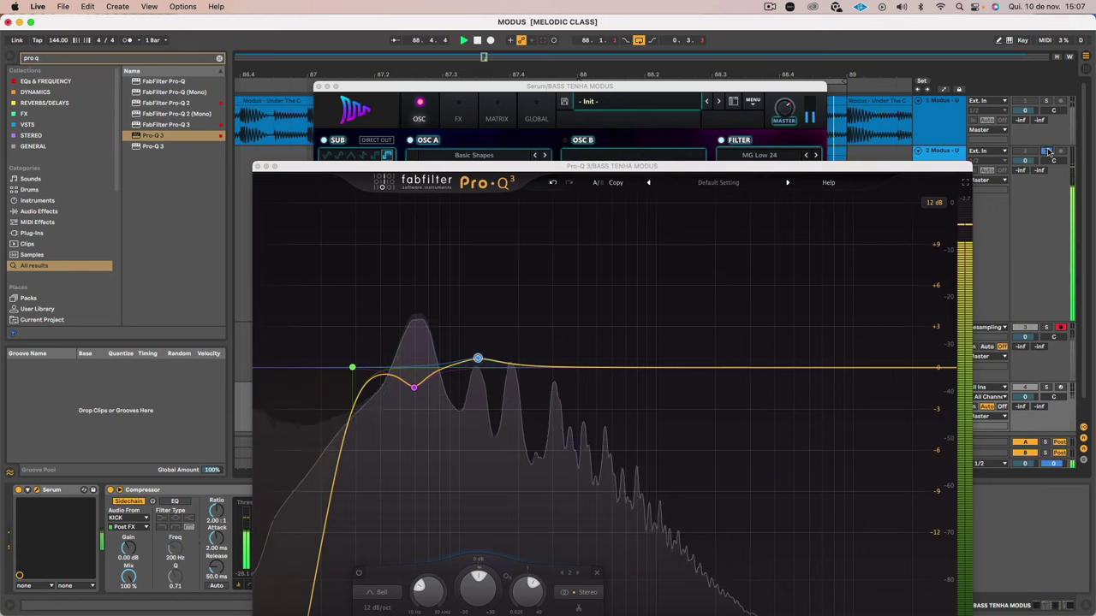
Step: After comparing with the soloed second Modus track, ease the 60 Hz cut to -0.50 dB and move the boost to about 133 Hz at +0.81 dB
{"action": "left_click", "coordinate": [1047, 151]}
{"action": "left_click", "coordinate": [1047, 151]}
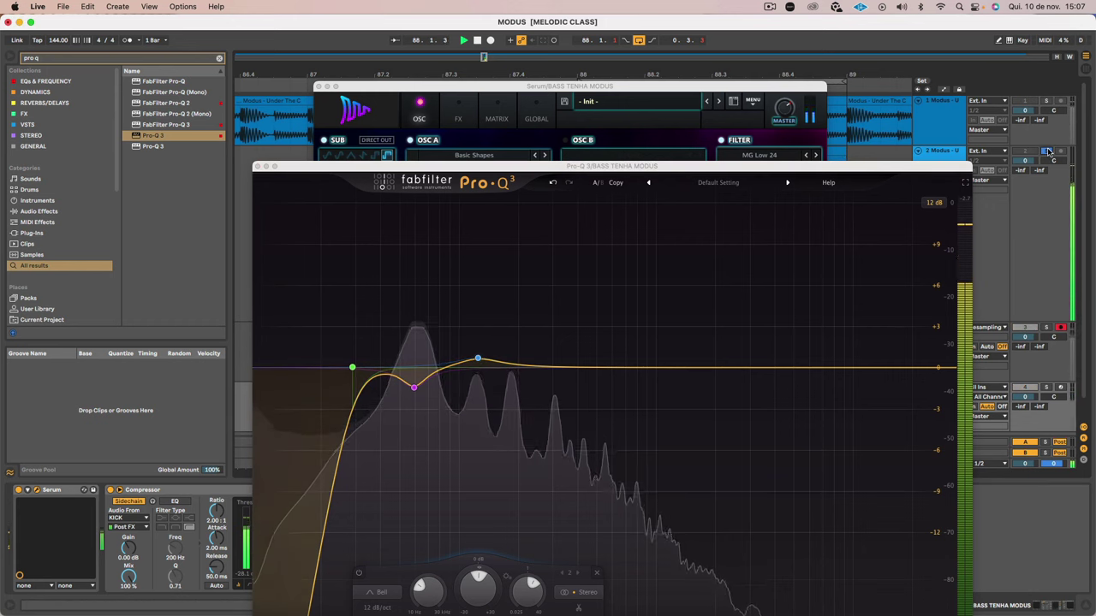
{"action": "left_click", "coordinate": [1048, 152]}
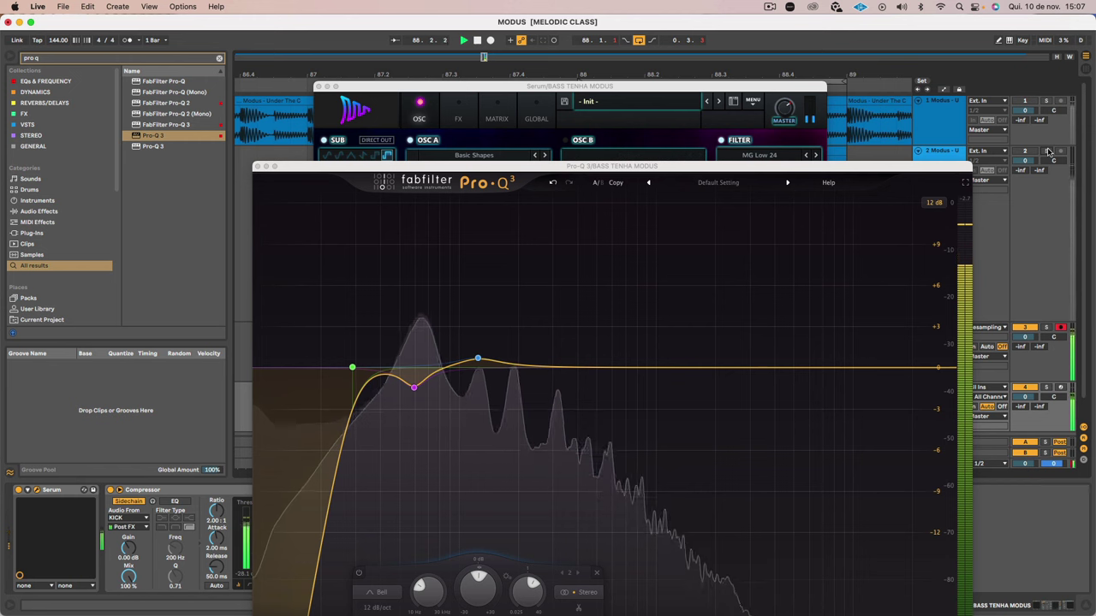
{"action": "left_click_drag", "start_coordinate": [414, 388], "coordinate": [417, 360]}
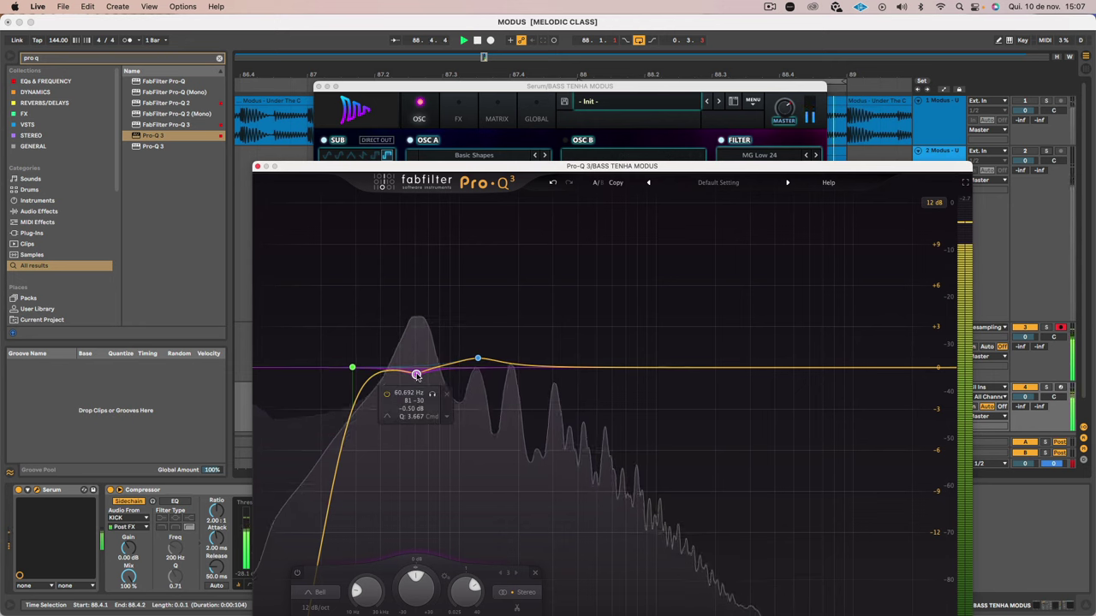
{"action": "left_click_drag", "start_coordinate": [479, 360], "coordinate": [484, 358]}
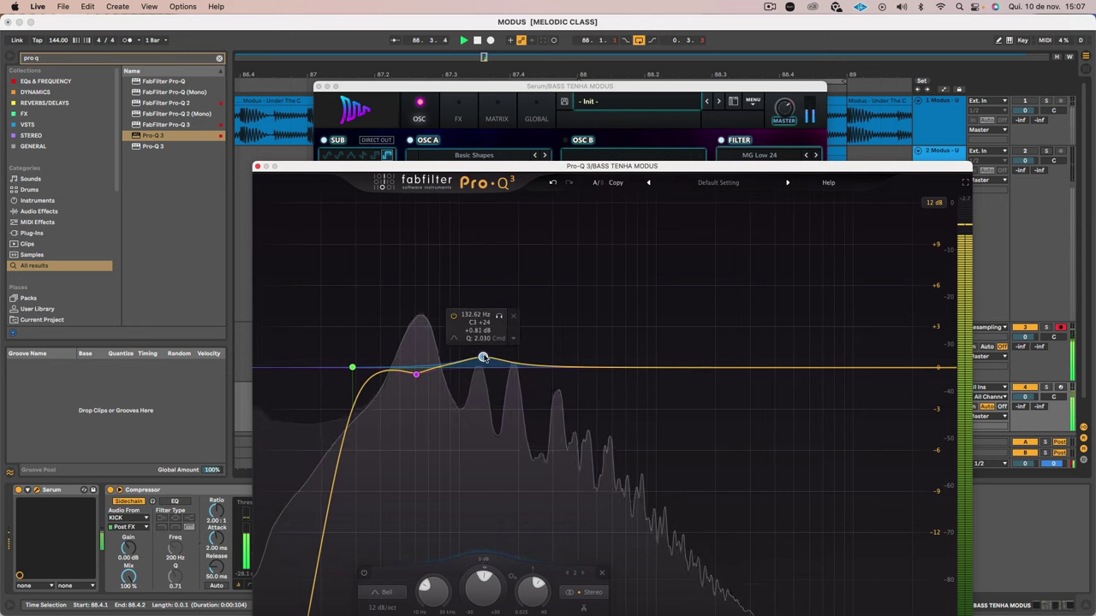
Step: Compare against the second Modus track again, retune the boost band to about 125 Hz at +0.71 dB, and close the Pro-Q 3 and Serum windows
{"action": "left_click", "coordinate": [1046, 152]}
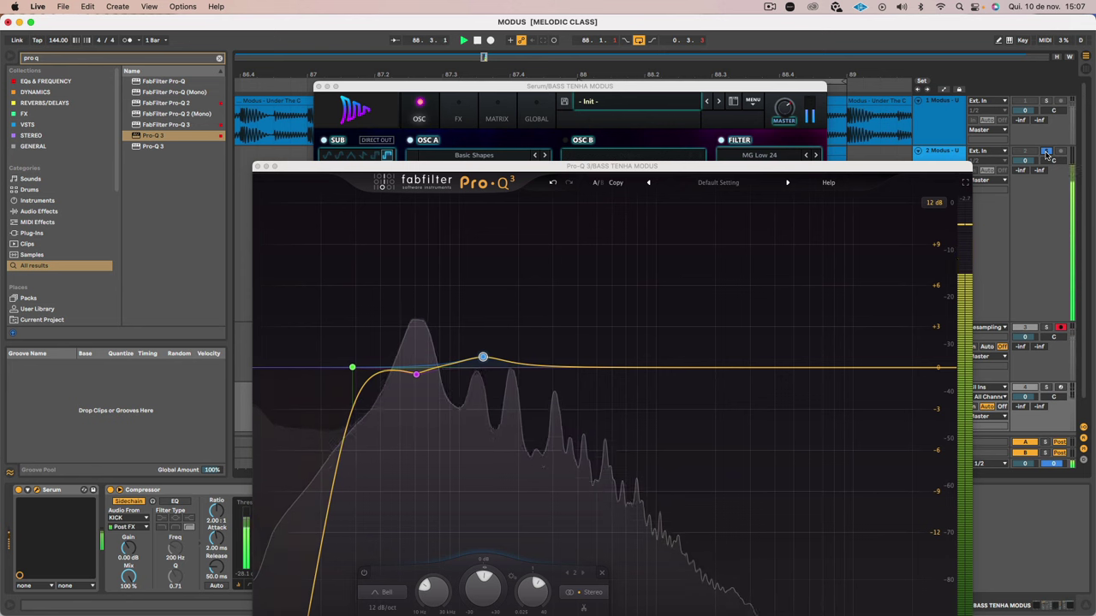
{"action": "left_click", "coordinate": [1046, 151]}
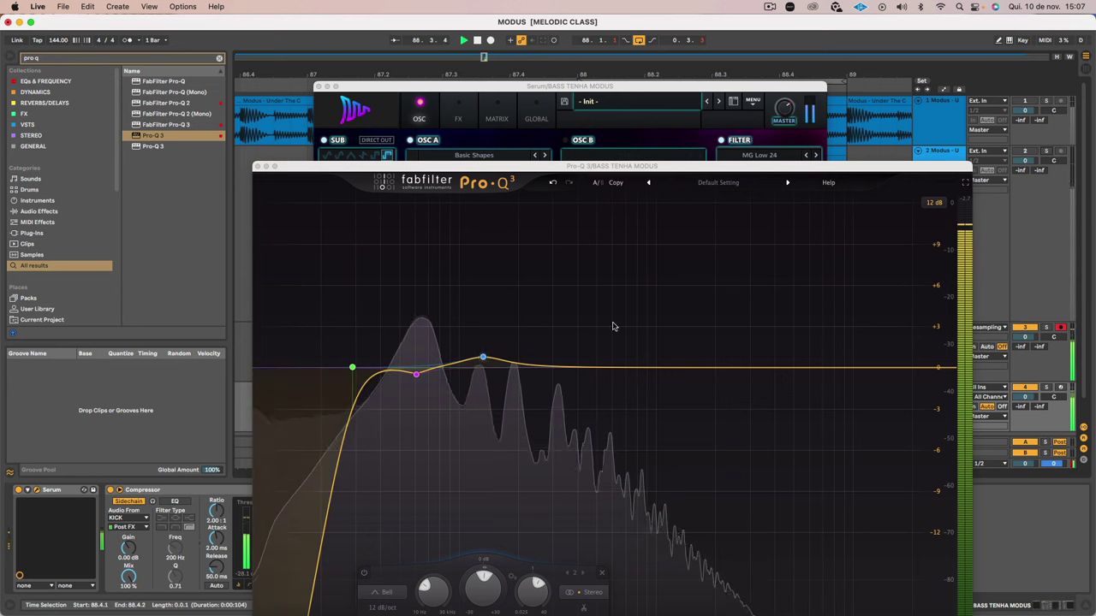
{"action": "mouse_move", "coordinate": [483, 358]}
{"action": "left_mouse_down"}
{"action": "mouse_move", "coordinate": [482, 347]}
{"action": "mouse_move", "coordinate": [478, 358]}
{"action": "left_mouse_up"}
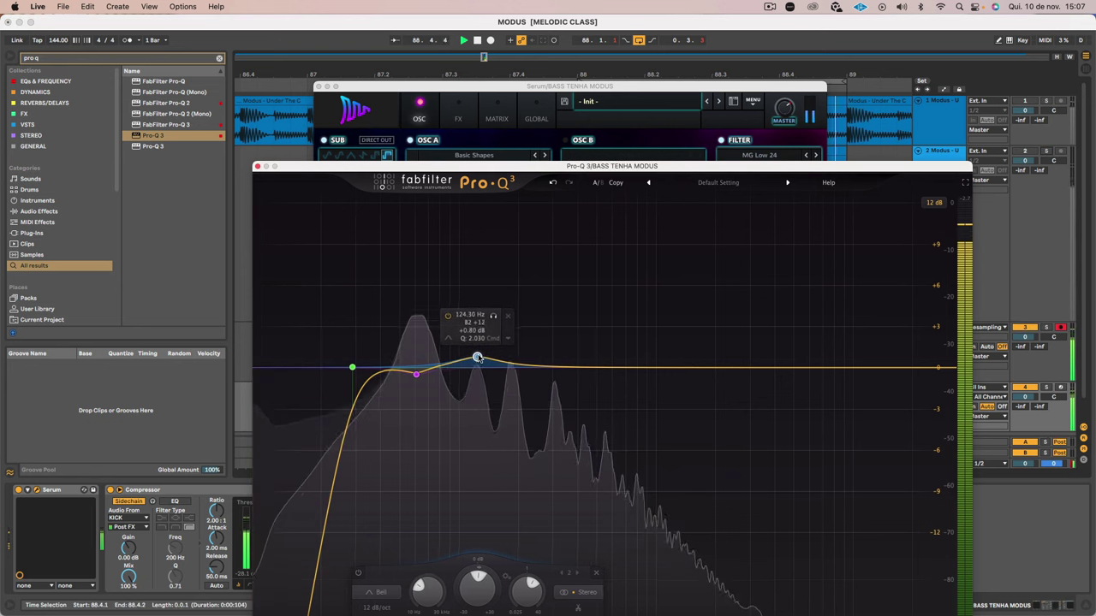
{"action": "left_click", "coordinate": [255, 166]}
{"action": "left_click", "coordinate": [319, 87]}
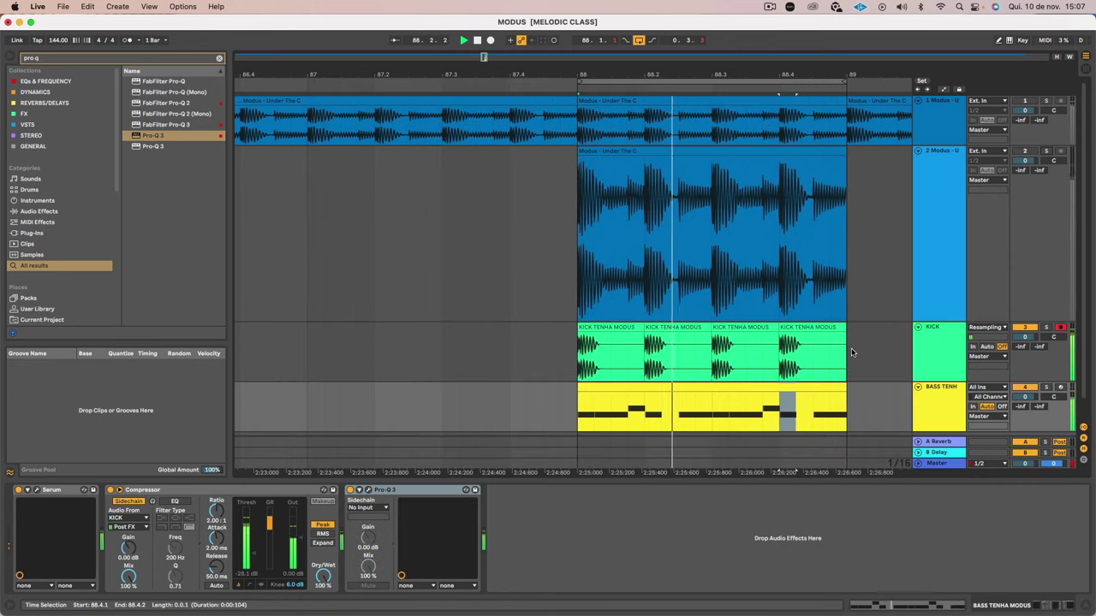
Step: Search the browser for saturn and load Saturn 2 on the bass track after Pro-Q 3
{"action": "left_click", "coordinate": [134, 60]}
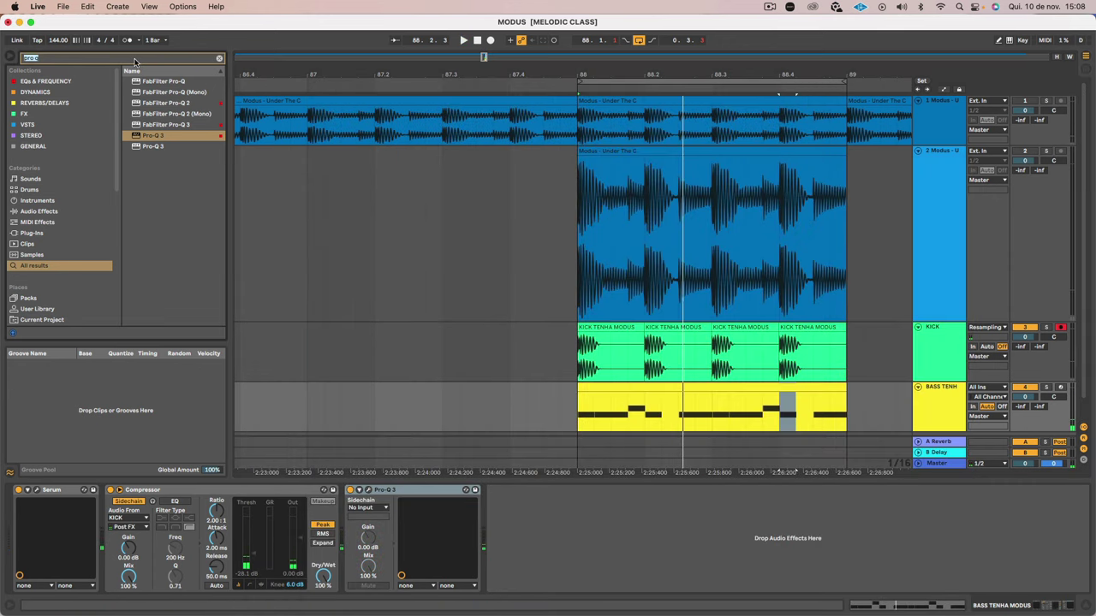
{"action": "type", "text": "sa"}
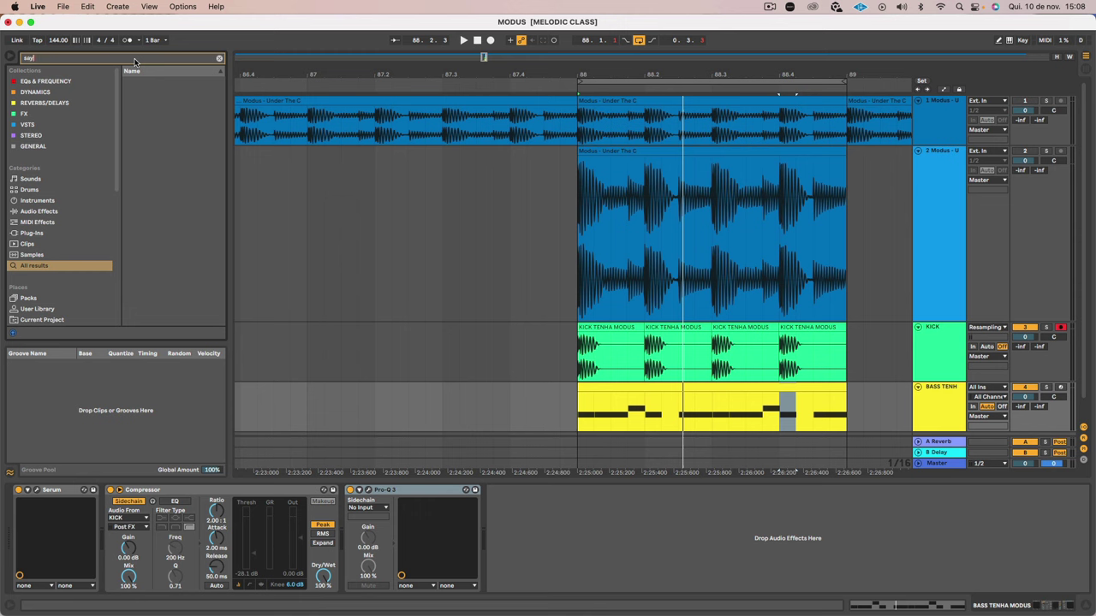
{"action": "type", "text": "tur"}
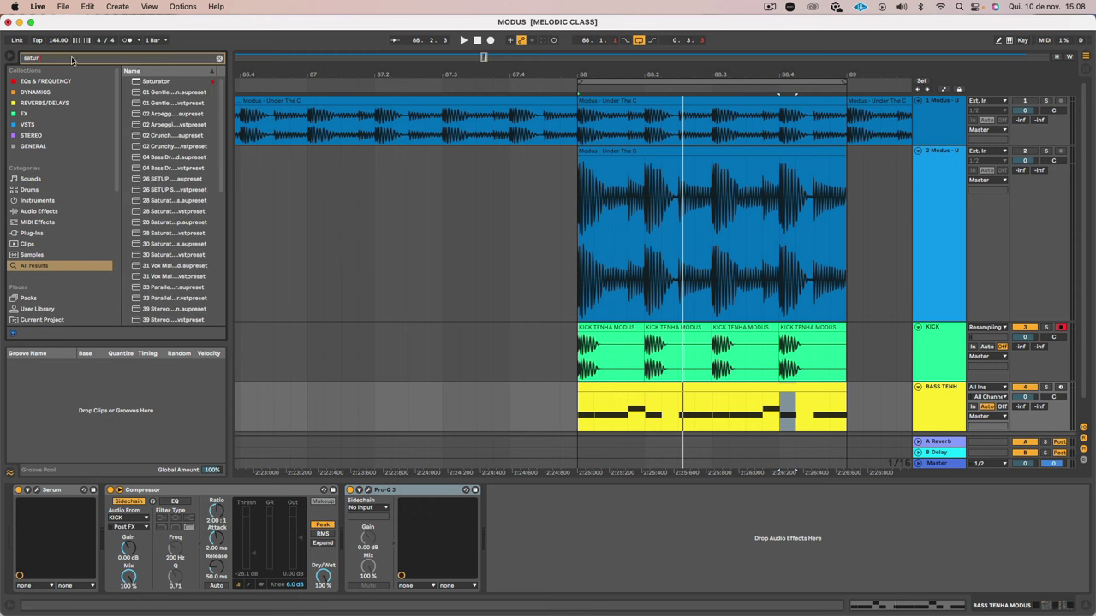
{"action": "type", "text": "n"}
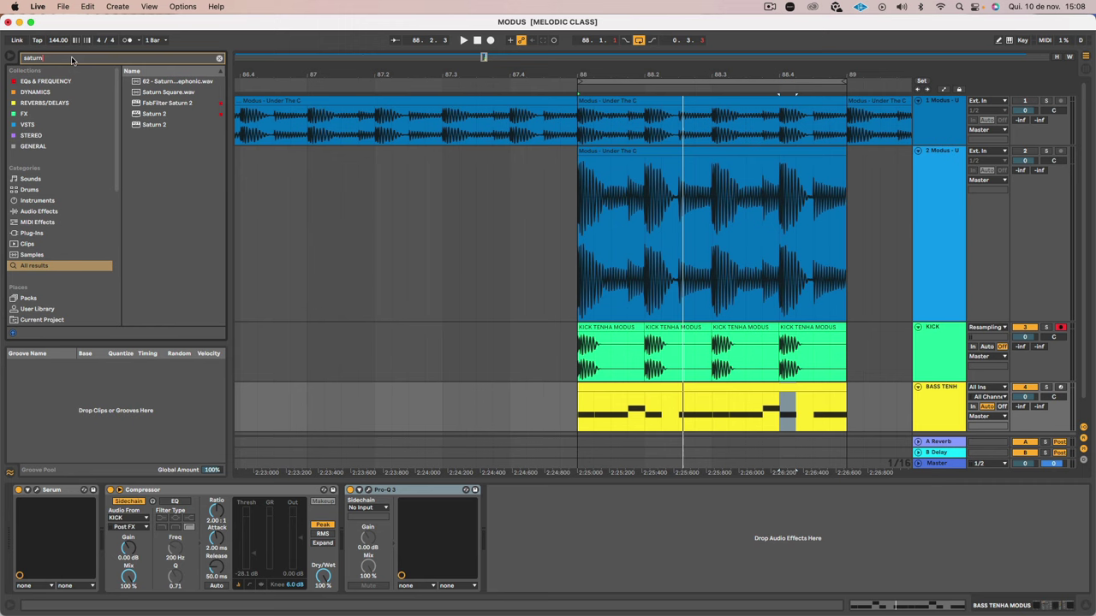
{"action": "double_click", "coordinate": [154, 114]}
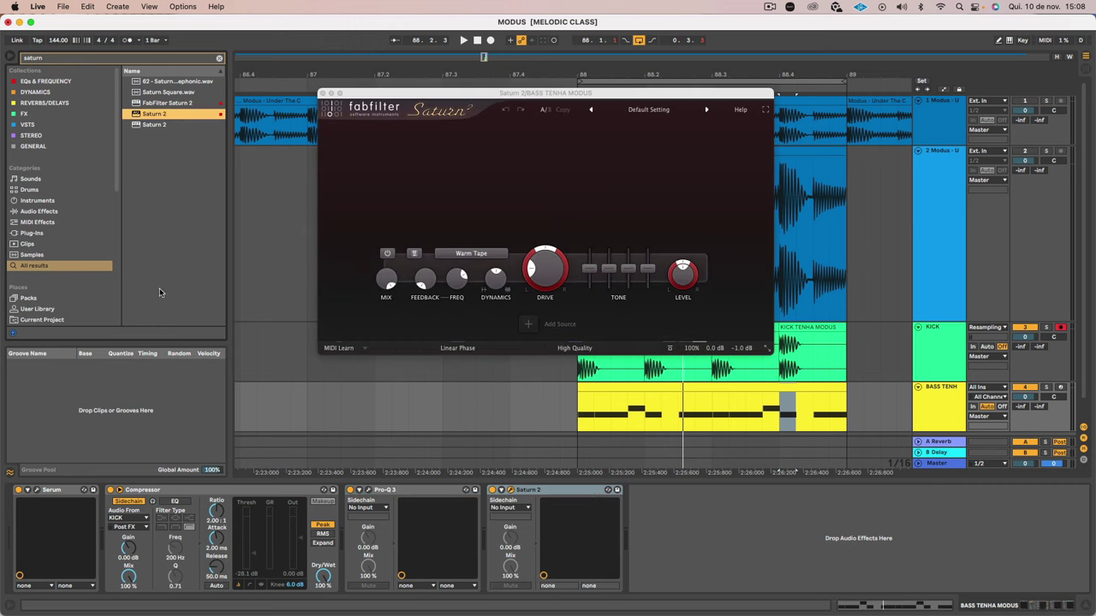
{"action": "left_click", "coordinate": [442, 499]}
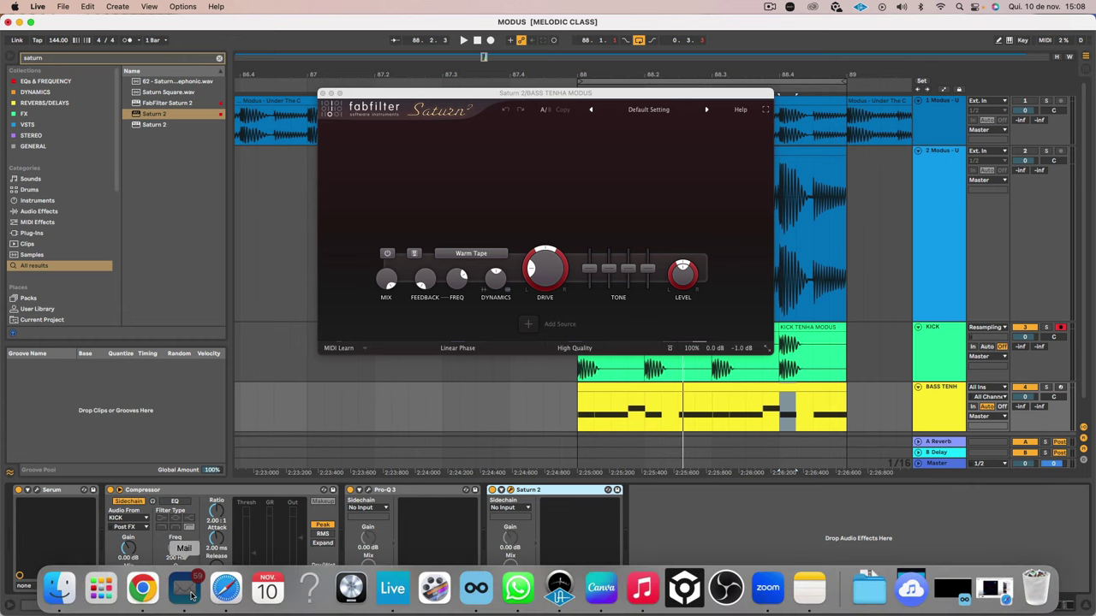
{"action": "right_click", "coordinate": [192, 597]}
{"action": "left_click", "coordinate": [212, 544]}
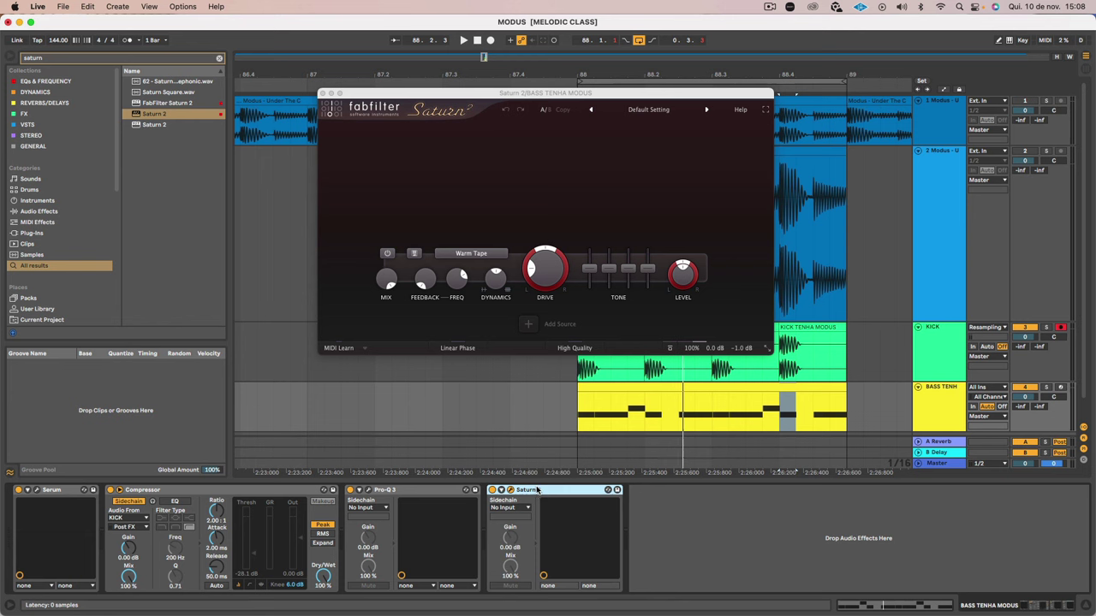
Step: Play the loop and add a bell band at 0 dB in Pro-Q 3 between the 60 Hz and 125 Hz bands
{"action": "key", "text": "space"}
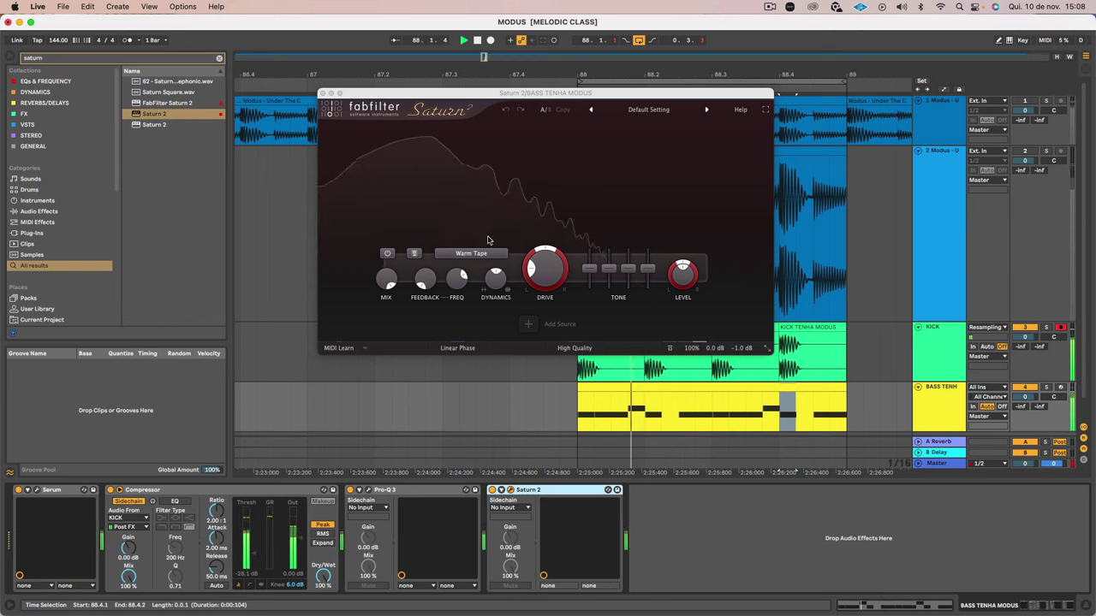
{"action": "left_click", "coordinate": [367, 492]}
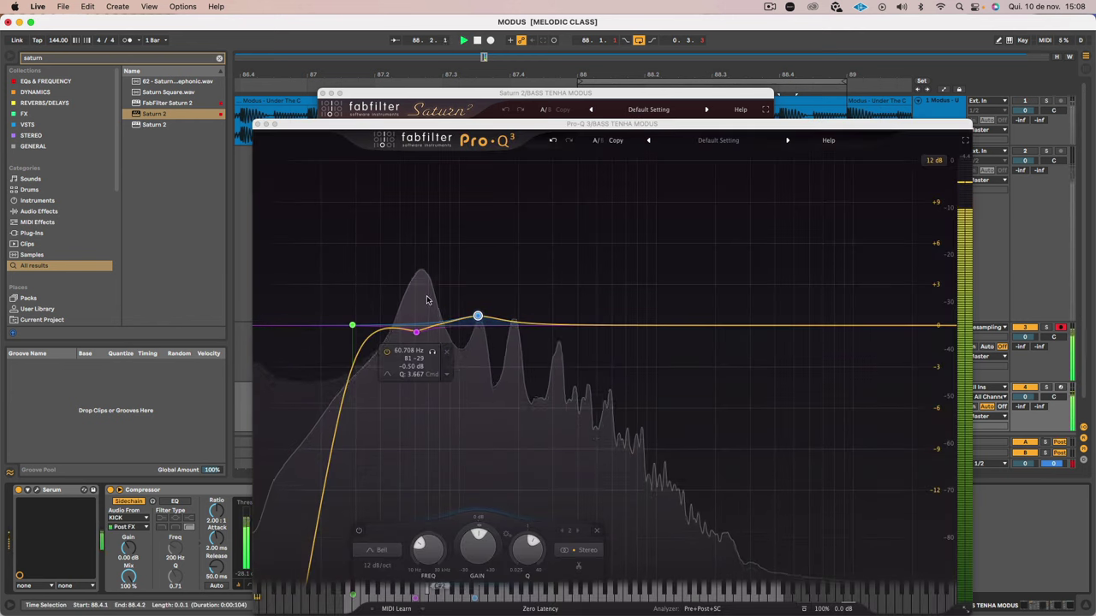
{"action": "mouse_move", "coordinate": [471, 343]}
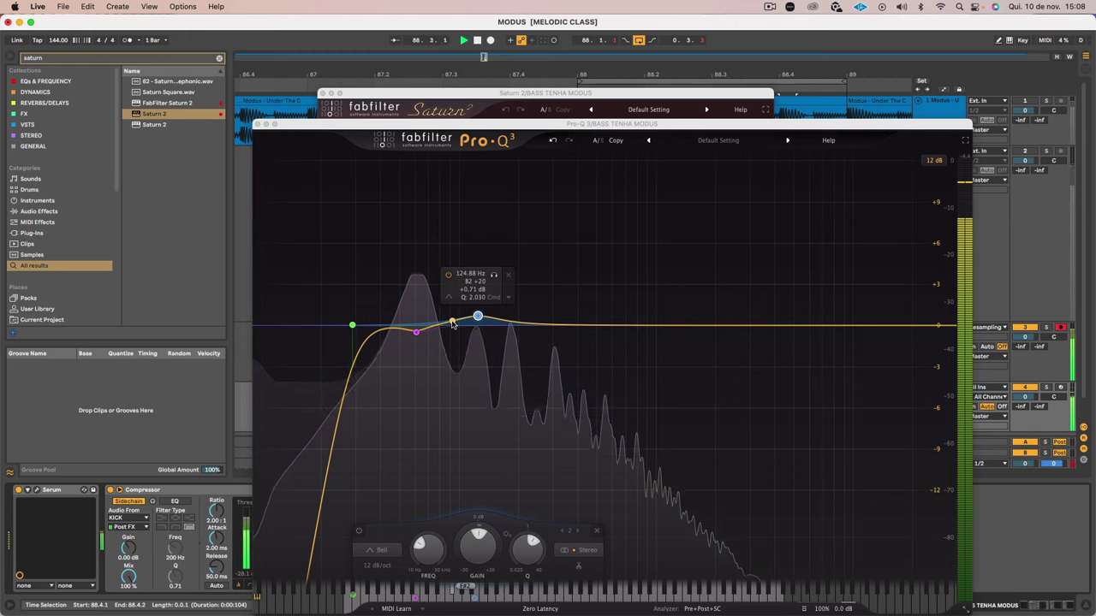
{"action": "left_click", "coordinate": [453, 324]}
{"action": "left_click_drag", "start_coordinate": [453, 323], "coordinate": [455, 326]}
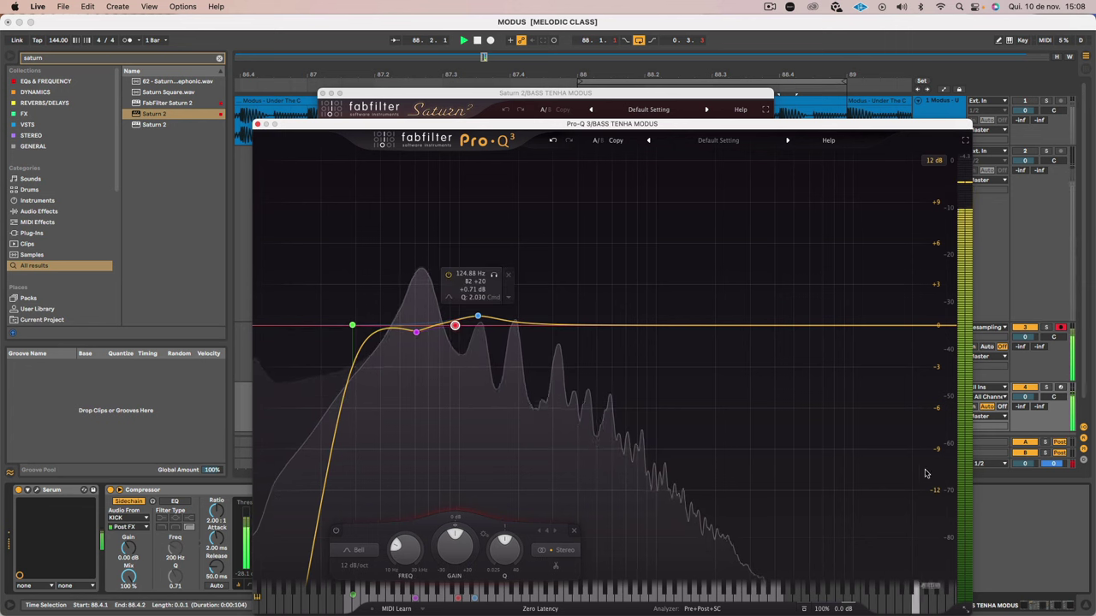
Step: Compare with the first Modus track soloed, lower the 125 Hz band in Pro-Q 3 to -0.27 dB, and close the equalizer
{"action": "left_click", "coordinate": [987, 502]}
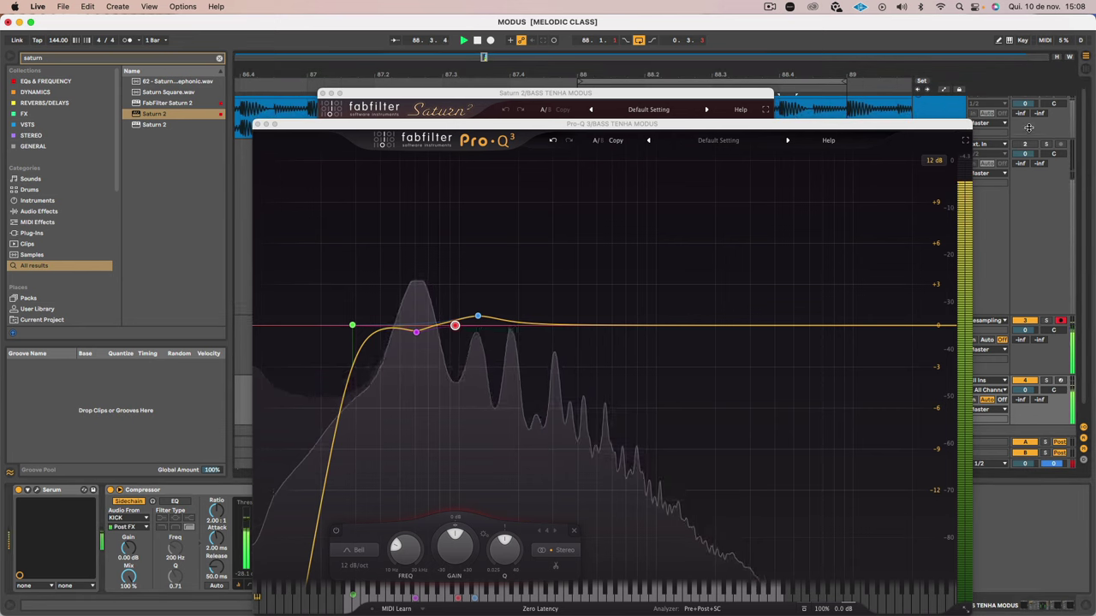
{"action": "left_click", "coordinate": [1045, 101]}
{"action": "left_click", "coordinate": [1045, 101]}
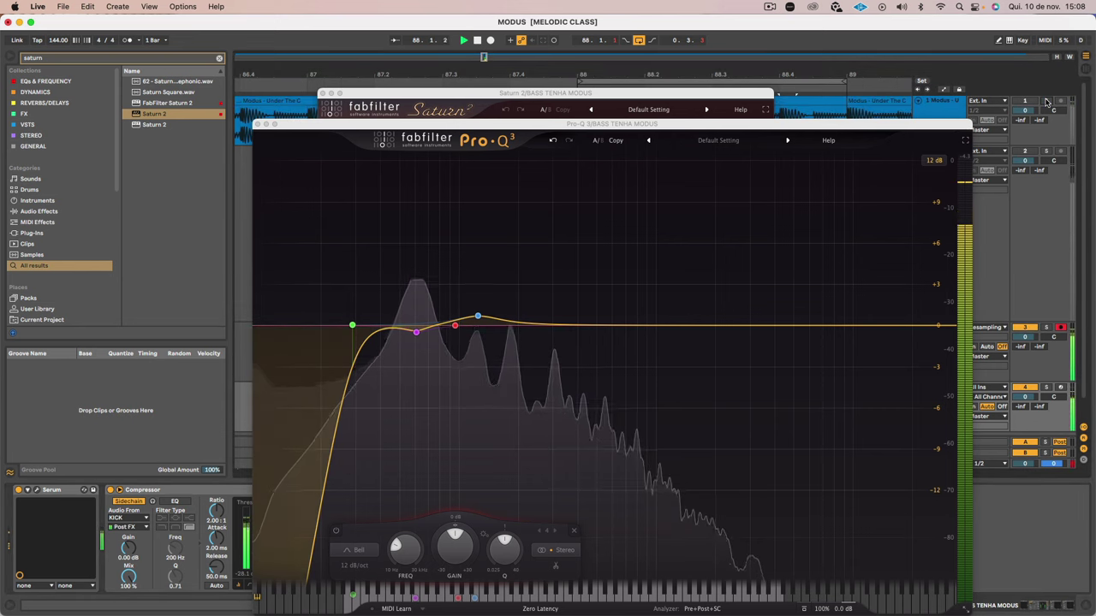
{"action": "mouse_move", "coordinate": [478, 317]}
{"action": "left_mouse_down"}
{"action": "mouse_move", "coordinate": [465, 380]}
{"action": "mouse_move", "coordinate": [478, 331]}
{"action": "left_mouse_up"}
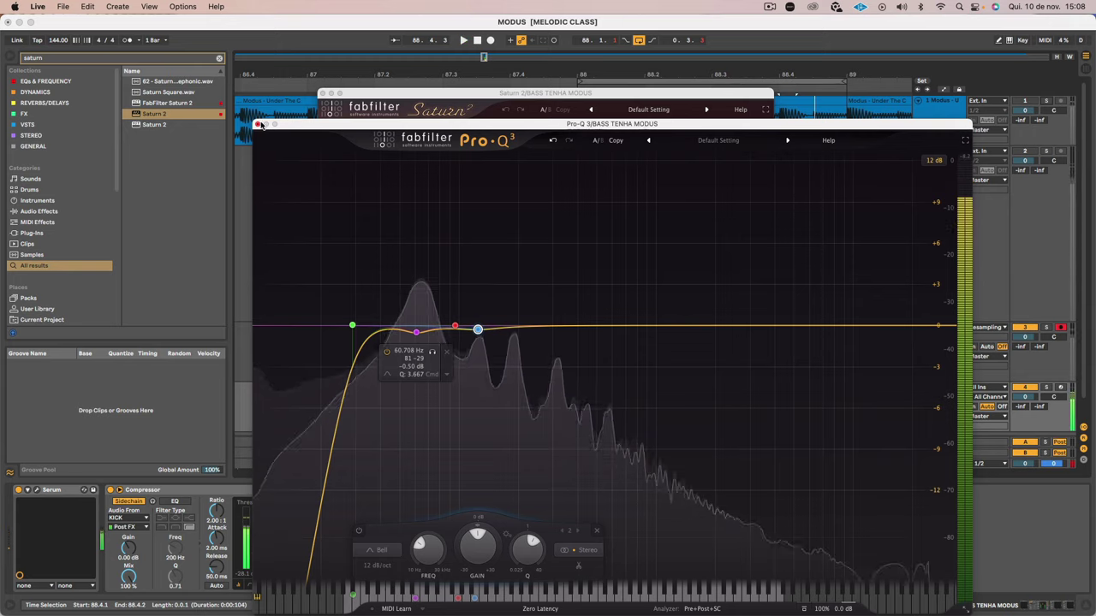
{"action": "left_click", "coordinate": [259, 124]}
Step: Split Saturn 2 into two bands with the crossover at about 97 Hz, checking it during playback
{"action": "left_click_drag", "start_coordinate": [417, 131], "coordinate": [447, 151]}
{"action": "key", "text": "space"}
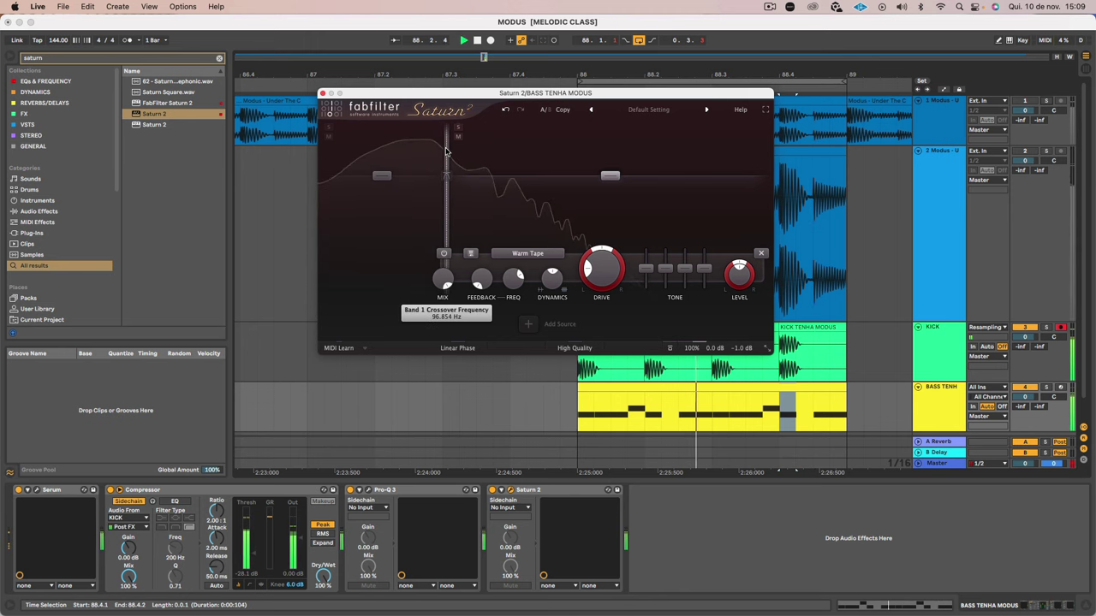
{"action": "key", "text": "space"}
Step: Set Saturn 2's Band 1 Drive Pan to 0 and turn Band 2's drive down to its minimum
{"action": "left_click_drag", "start_coordinate": [494, 288], "coordinate": [502, 304]}
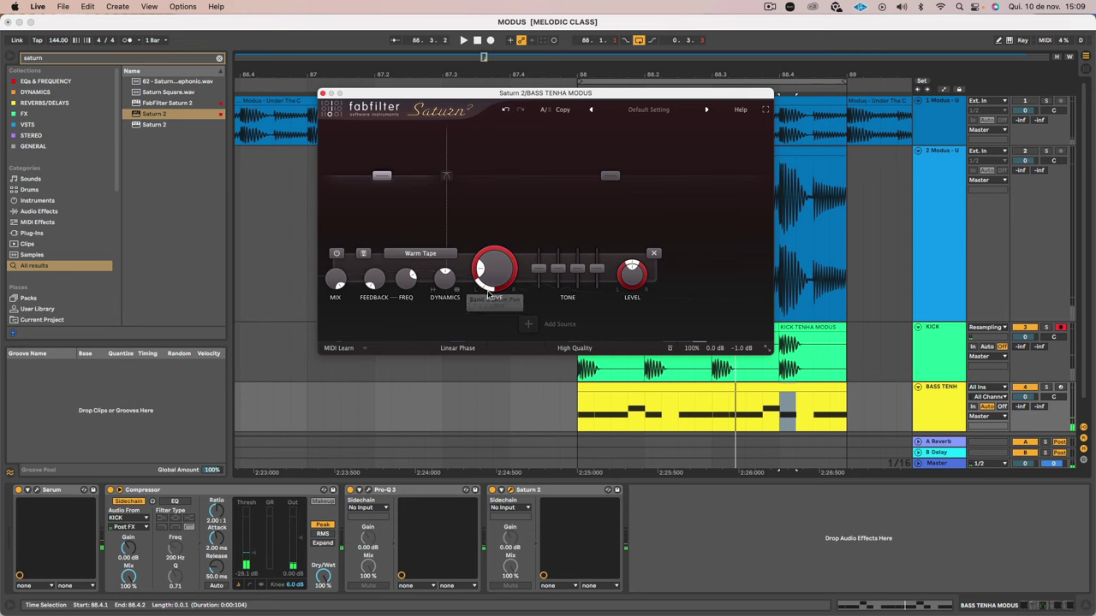
{"action": "double_click", "coordinate": [489, 290]}
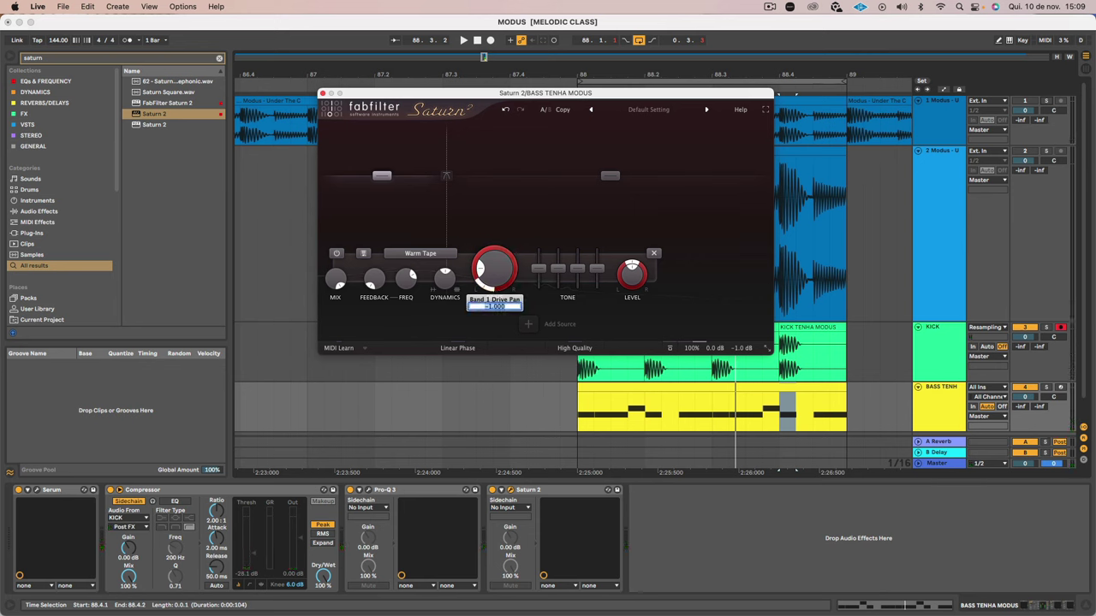
{"action": "type", "text": "0"}
{"action": "key", "text": "Return"}
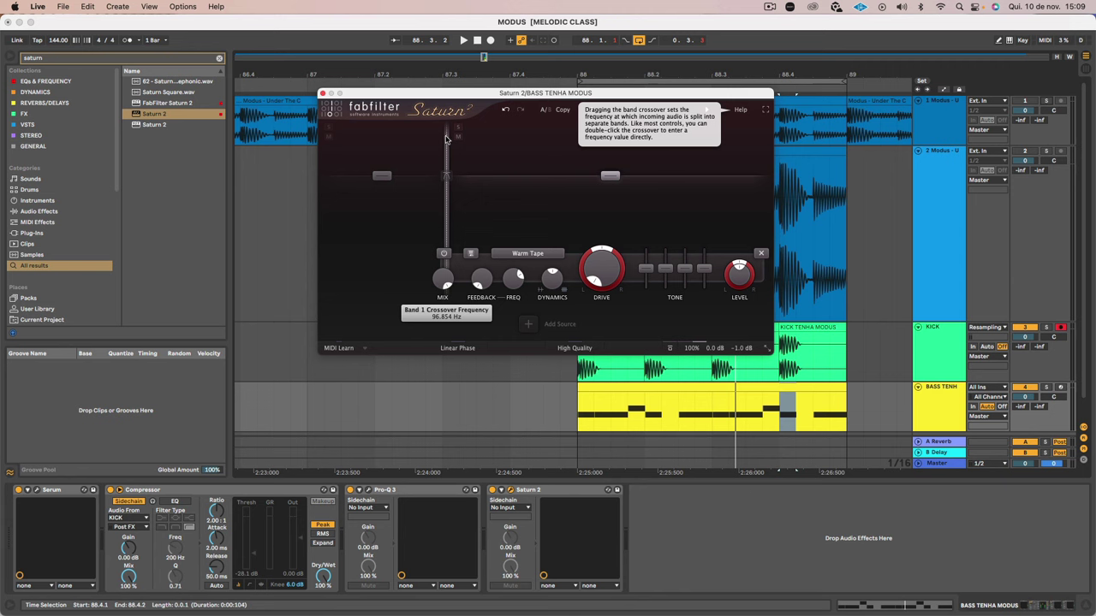
Step: Nudge Saturn 2's crossover slightly lower, and compare the bass with Saturn 2 bypassed and with the second Modus track soloed
{"action": "key", "text": "space"}
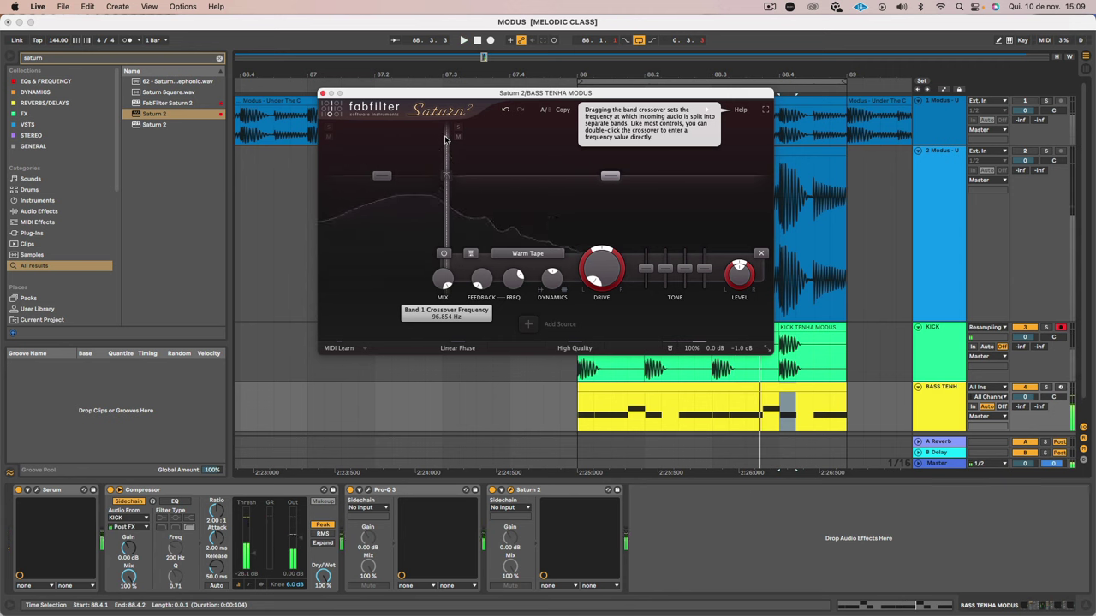
{"action": "left_click_drag", "start_coordinate": [445, 140], "coordinate": [443, 147]}
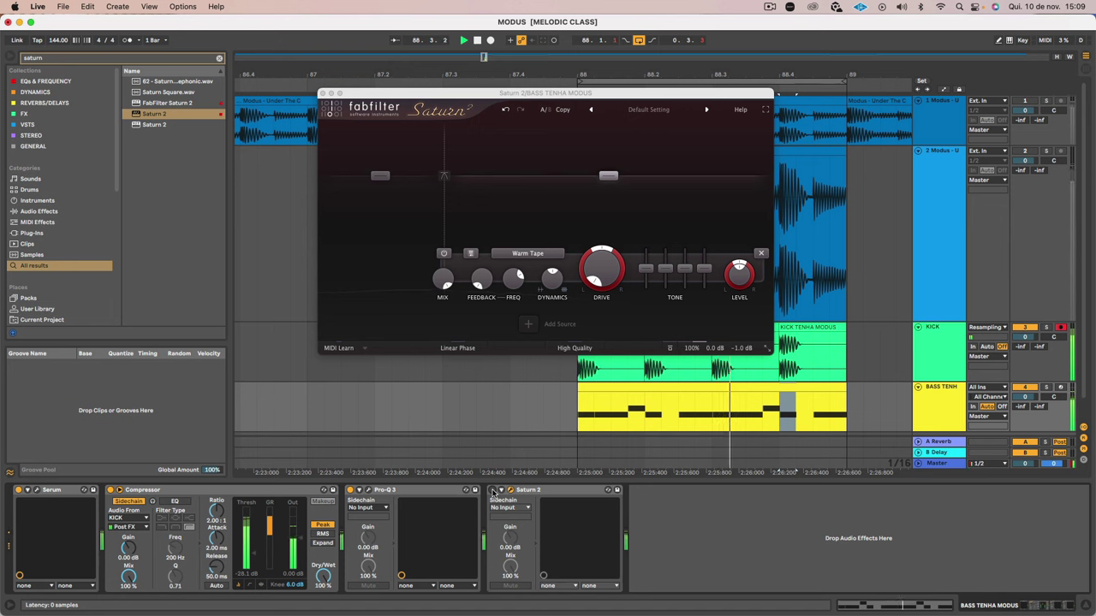
{"action": "left_click", "coordinate": [492, 491]}
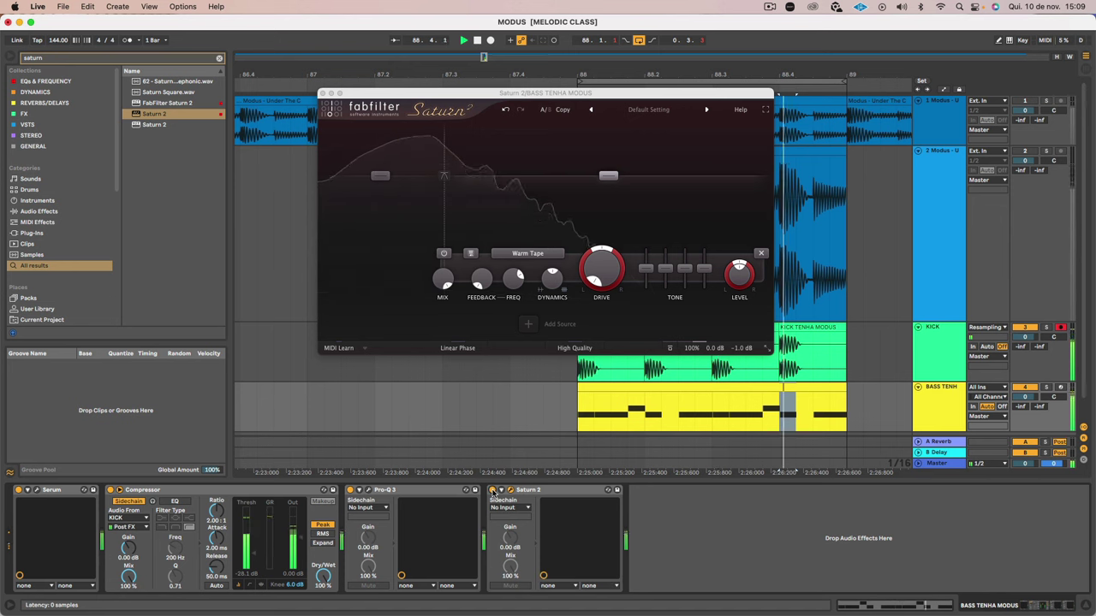
{"action": "left_click", "coordinate": [493, 492]}
{"action": "left_click", "coordinate": [493, 490]}
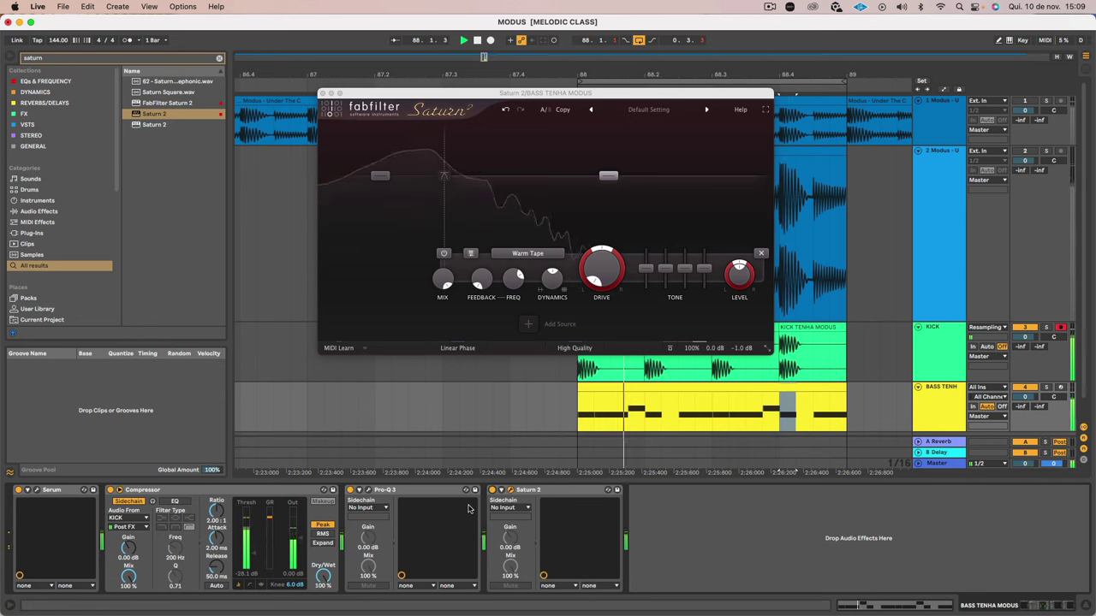
{"action": "left_click", "coordinate": [1045, 151]}
{"action": "left_click", "coordinate": [1045, 152]}
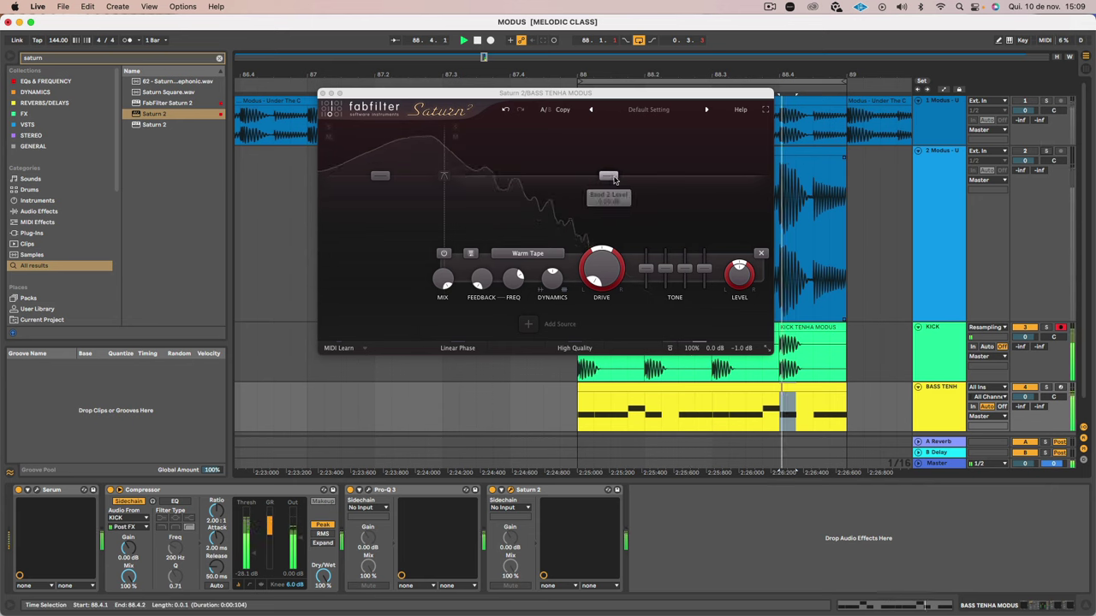
Step: Duplicate the bass Pro-Q 3 to the slot after Saturn 2, and shift the copy's low cut slightly higher during playback
{"action": "left_click", "coordinate": [408, 491]}
{"action": "key", "text": "space"}
{"action": "left_click_drag", "start_coordinate": [399, 491], "coordinate": [631, 519]}
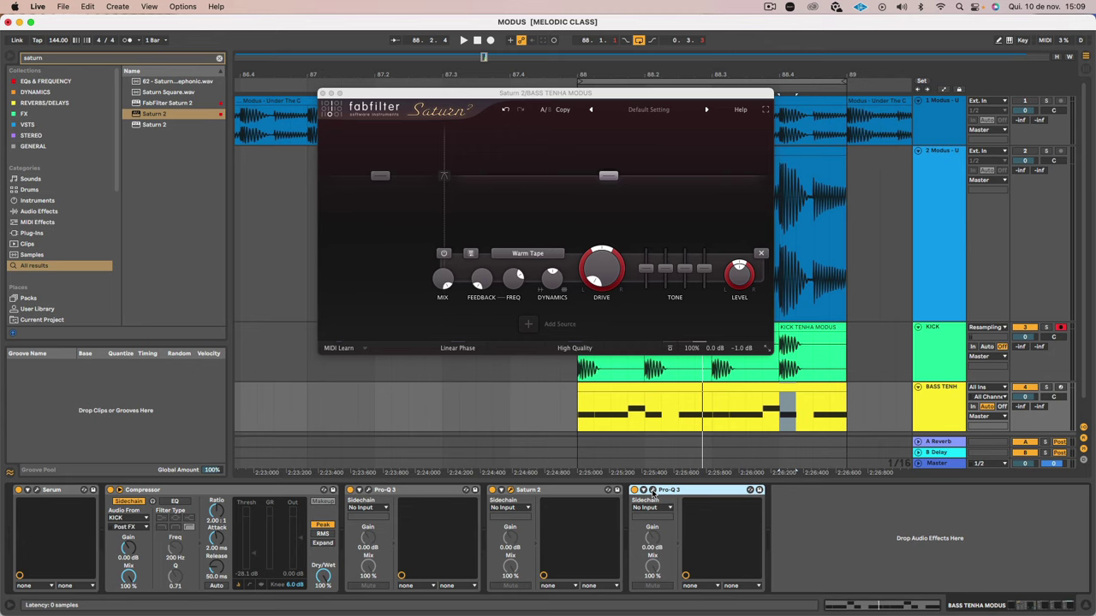
{"action": "left_click", "coordinate": [652, 491]}
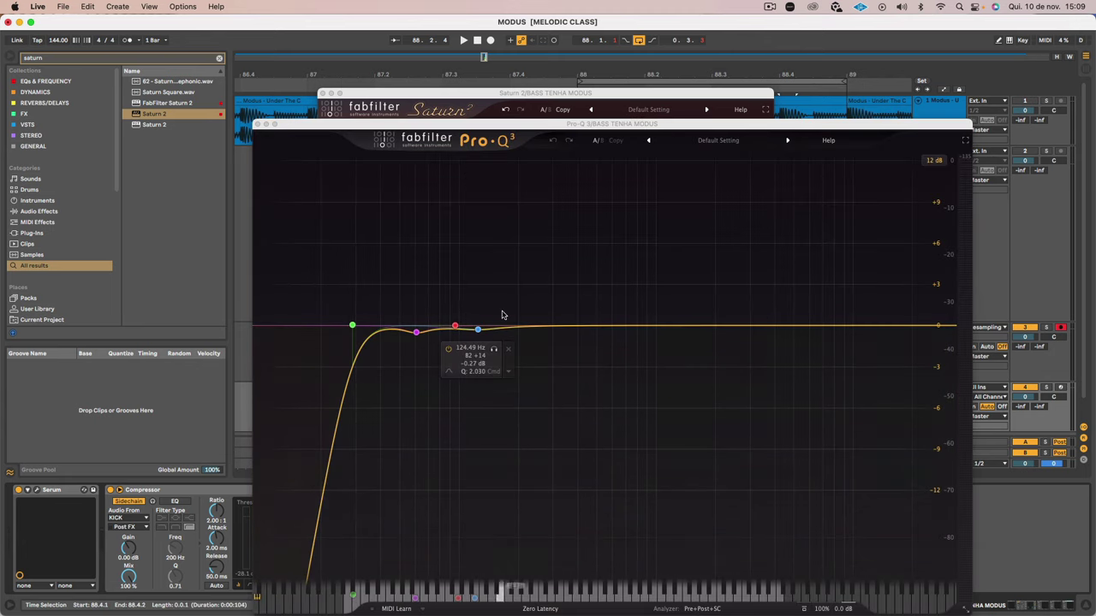
{"action": "key", "text": "space"}
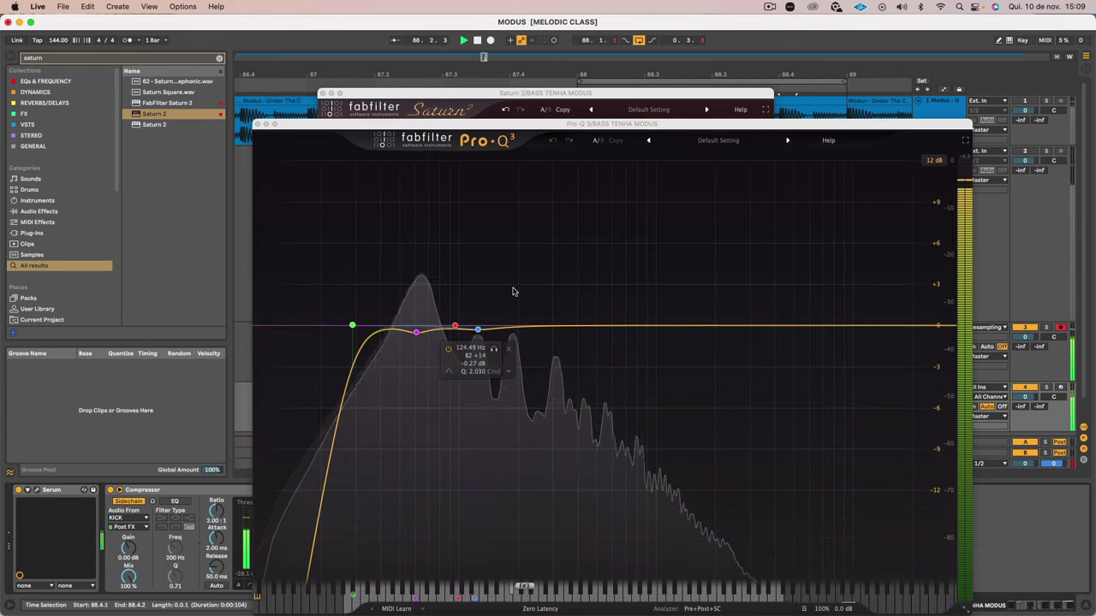
{"action": "left_click", "coordinate": [358, 325]}
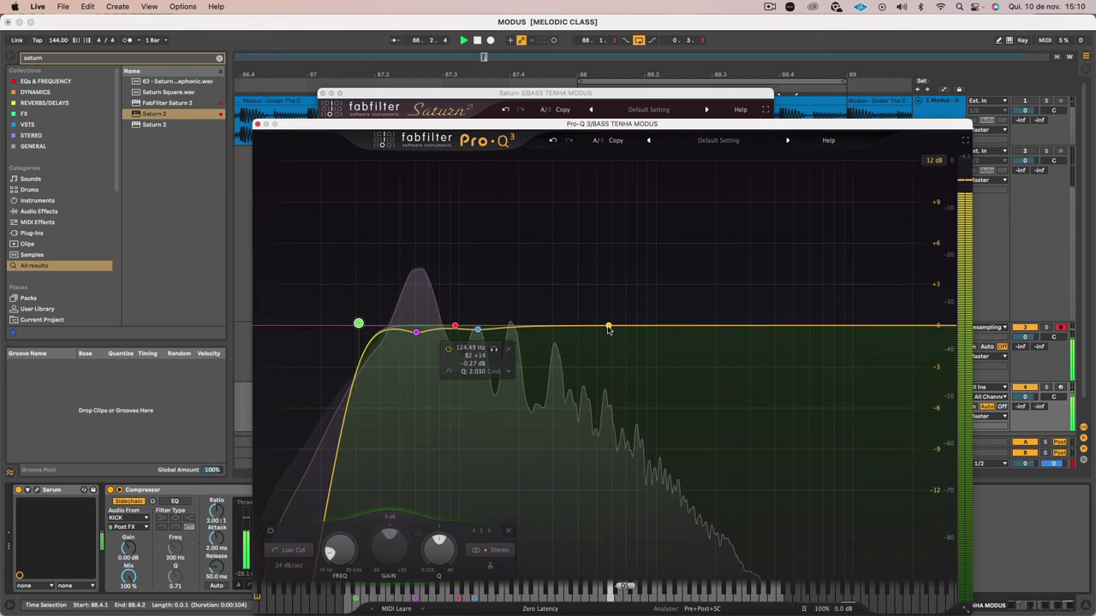
Step: Add a nearly flat bell band to the duplicated Pro-Q 3, compare with the second Modus track soloed, and close the open plug-in windows
{"action": "left_click_drag", "start_coordinate": [606, 326], "coordinate": [657, 326]}
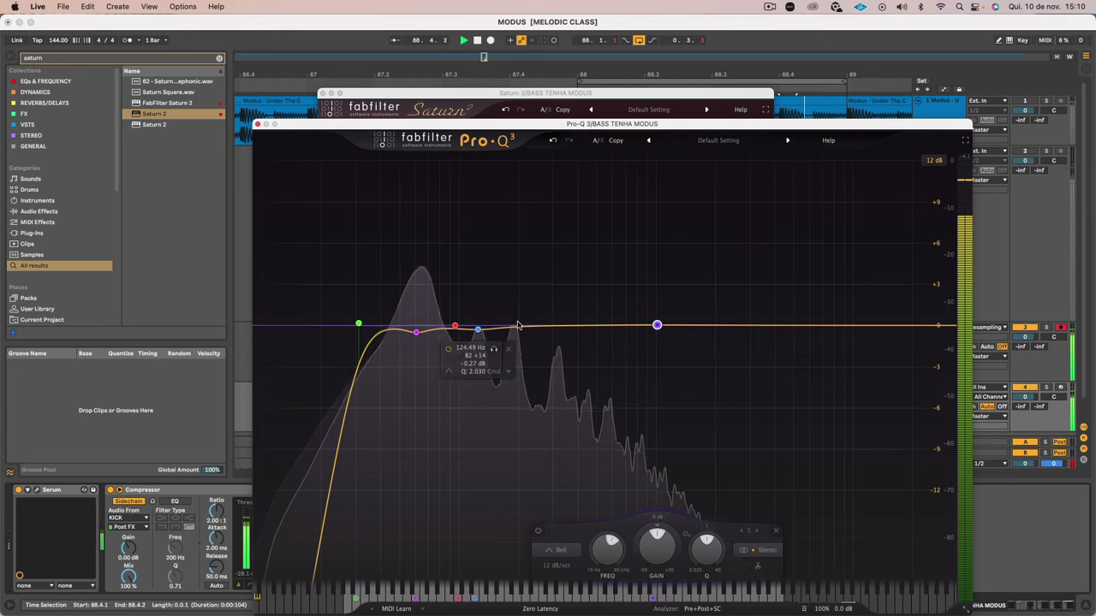
{"action": "left_click", "coordinate": [1046, 151]}
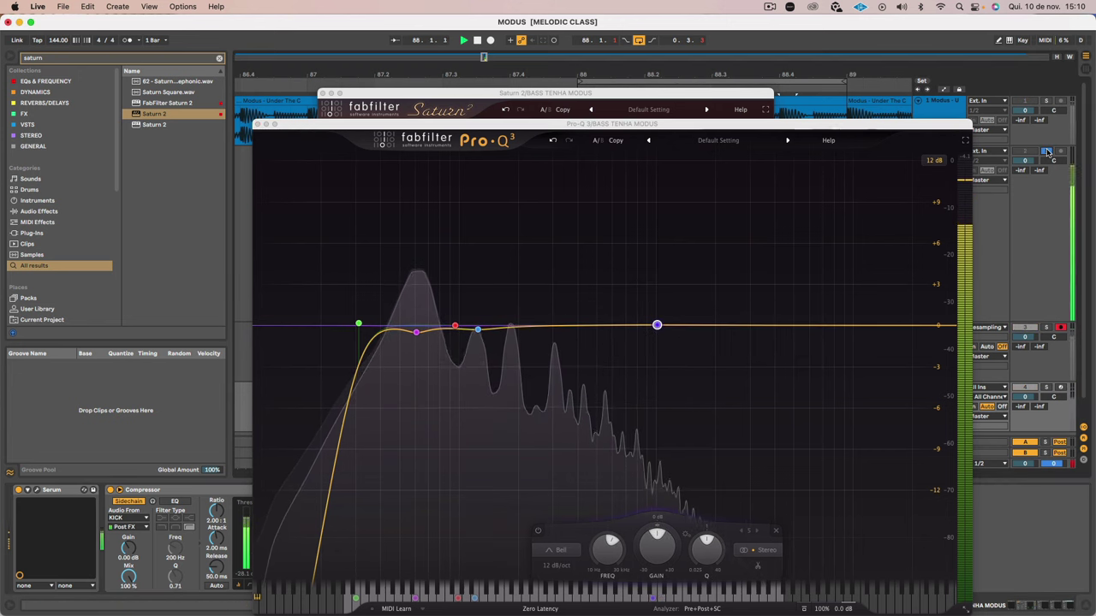
{"action": "left_click", "coordinate": [1046, 151]}
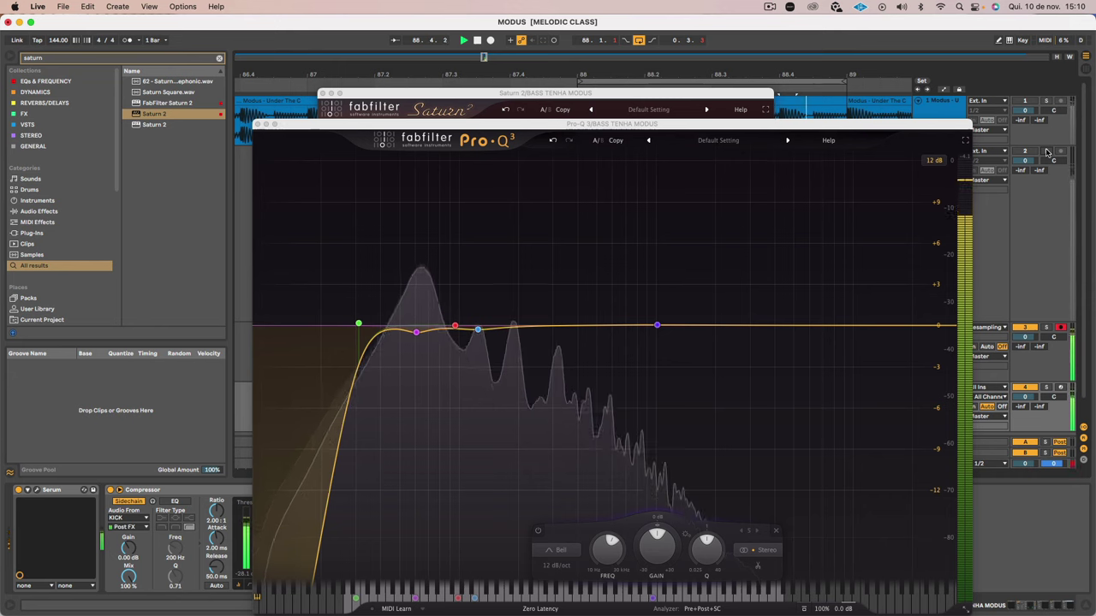
{"action": "left_click", "coordinate": [259, 124]}
{"action": "left_click", "coordinate": [323, 93]}
Step: Search the browser for "rbass" and add RBass (s) after the last Pro-Q 3 on the bass track
{"action": "left_click", "coordinate": [150, 60]}
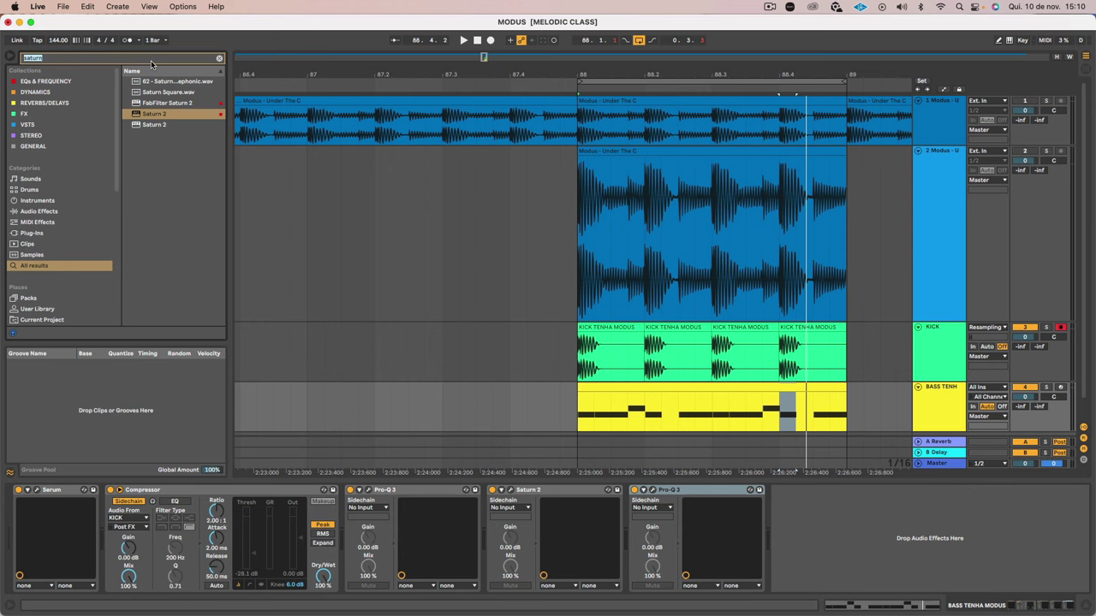
{"action": "type", "text": "rbass"}
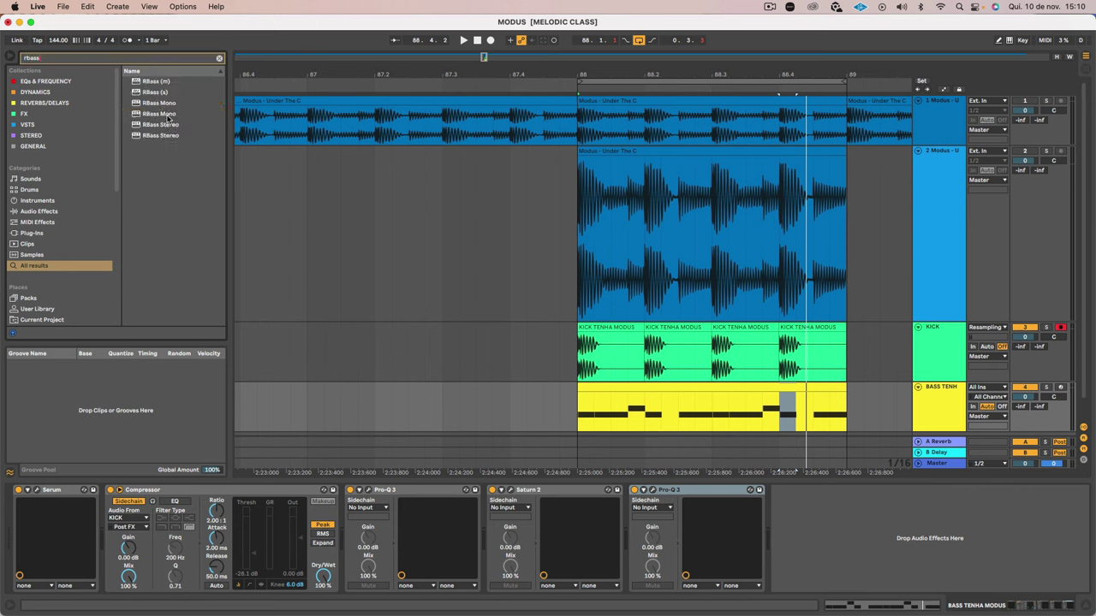
{"action": "left_click", "coordinate": [150, 94]}
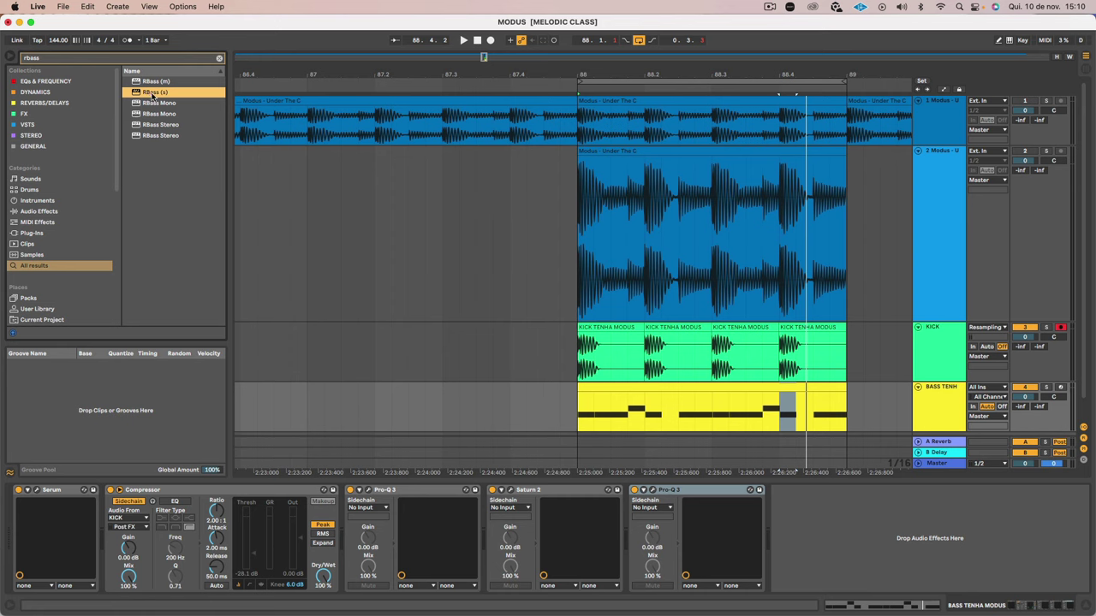
{"action": "mouse_move", "coordinate": [650, 609]}
{"action": "left_mouse_down"}
{"action": "mouse_move", "coordinate": [626, 584]}
{"action": "mouse_move", "coordinate": [785, 579]}
{"action": "left_mouse_up"}
{"action": "left_click_drag", "start_coordinate": [752, 567], "coordinate": [753, 568]}
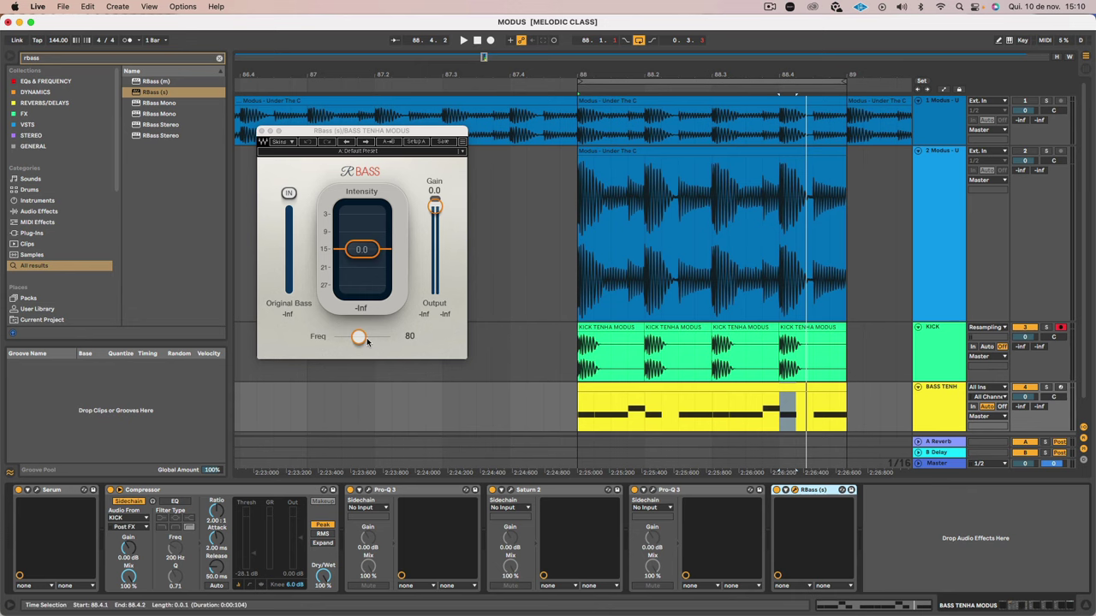
Step: Try RBass at frequency 82 and examine the bass spectrum in the first Pro-Q 3 during playback
{"action": "left_click_drag", "start_coordinate": [360, 338], "coordinate": [359, 335]}
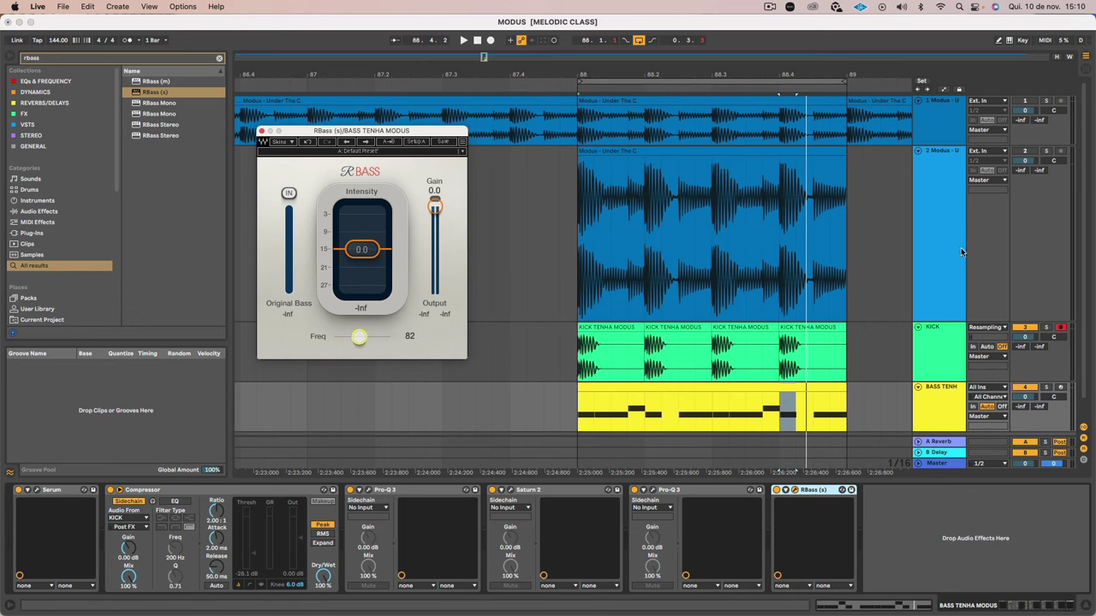
{"action": "left_click", "coordinate": [935, 363]}
{"action": "left_click", "coordinate": [931, 406]}
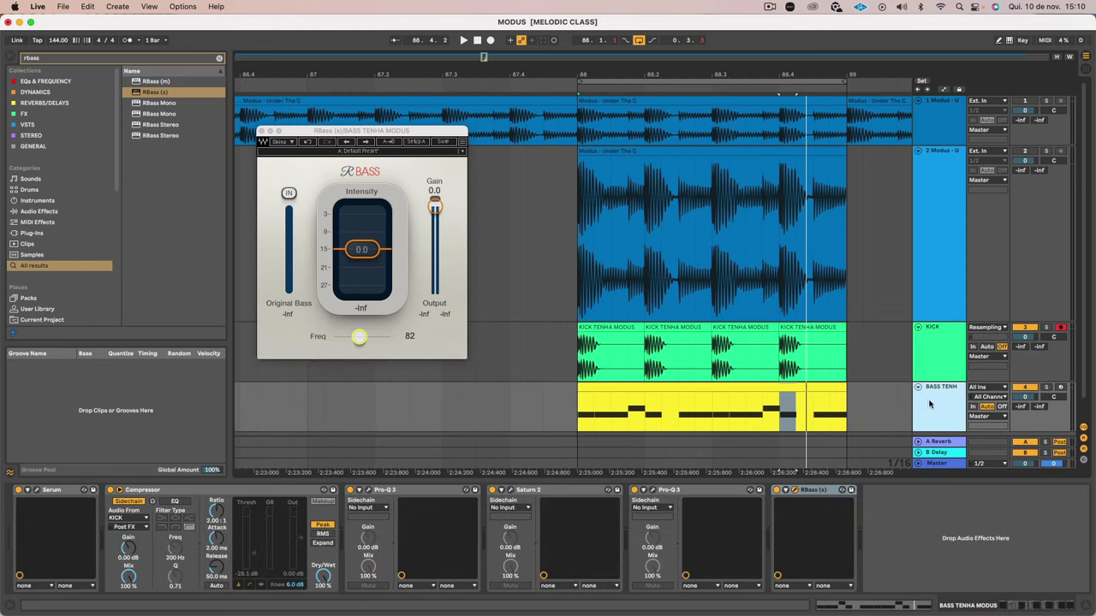
{"action": "left_click", "coordinate": [606, 387]}
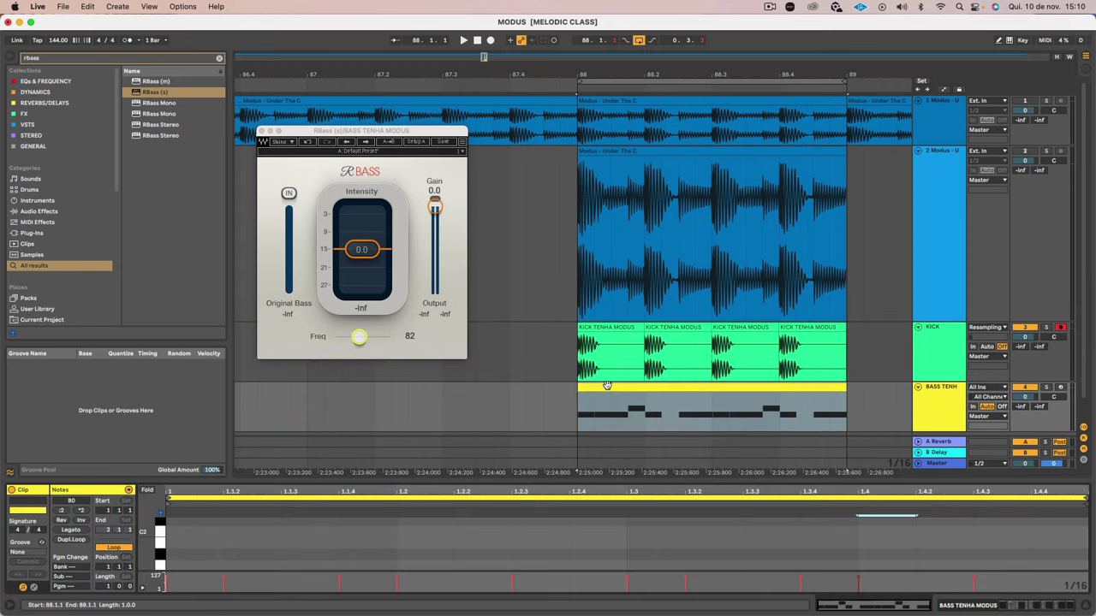
{"action": "left_click", "coordinate": [933, 403]}
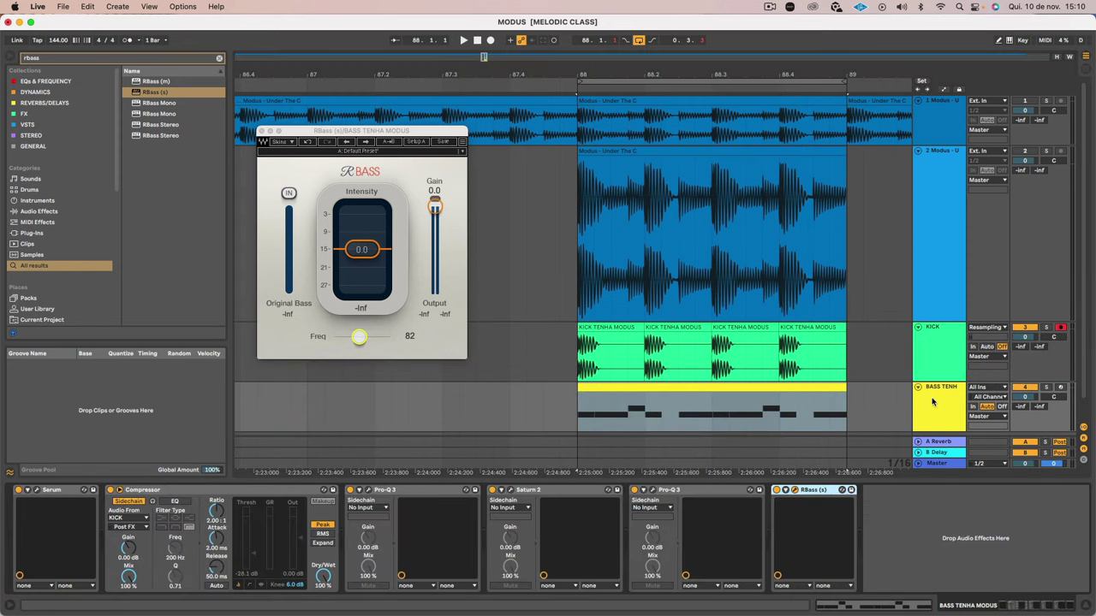
{"action": "left_click", "coordinate": [368, 491]}
{"action": "key", "text": "space"}
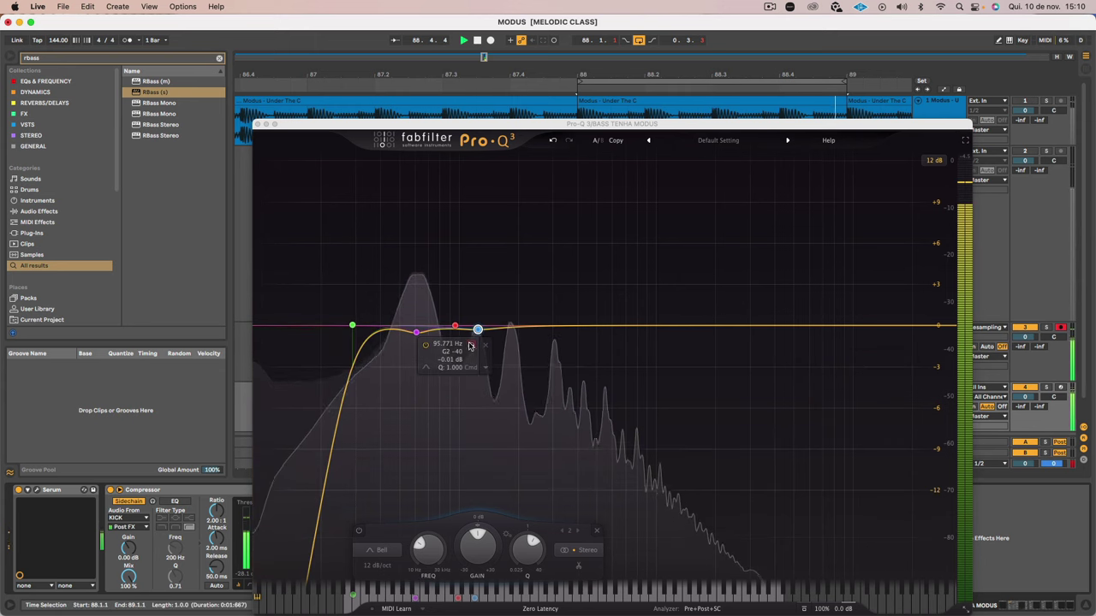
{"action": "left_click", "coordinate": [258, 125]}
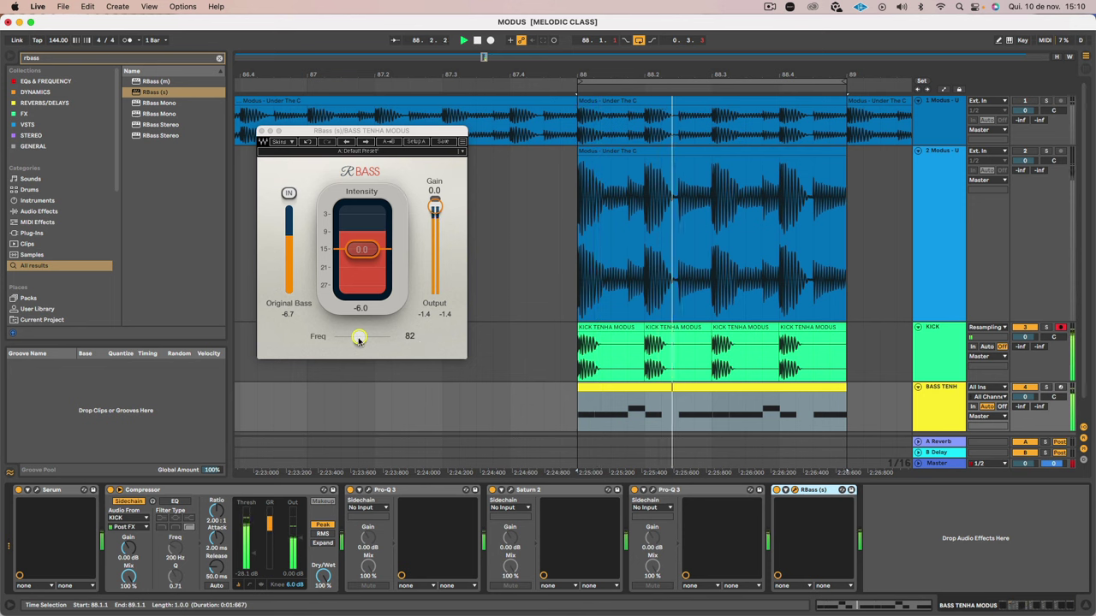
Step: Try RBass with its frequency at 60 and its intensity at -22.6 during playback
{"action": "key", "text": "space"}
{"action": "left_click_drag", "start_coordinate": [358, 339], "coordinate": [351, 336]}
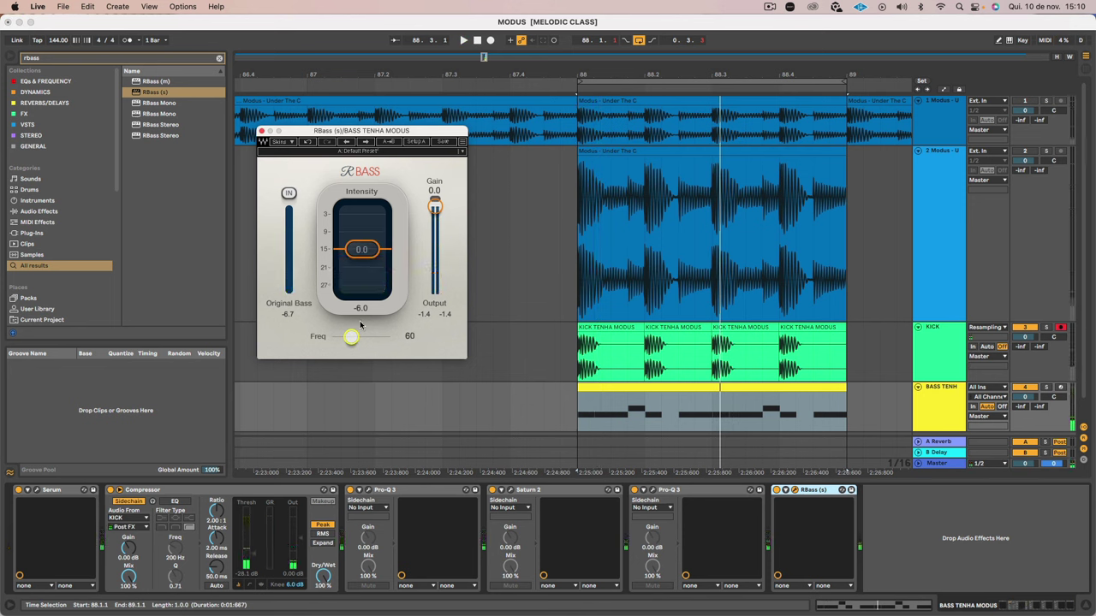
{"action": "left_click_drag", "start_coordinate": [370, 253], "coordinate": [368, 287]}
{"action": "key", "text": "space"}
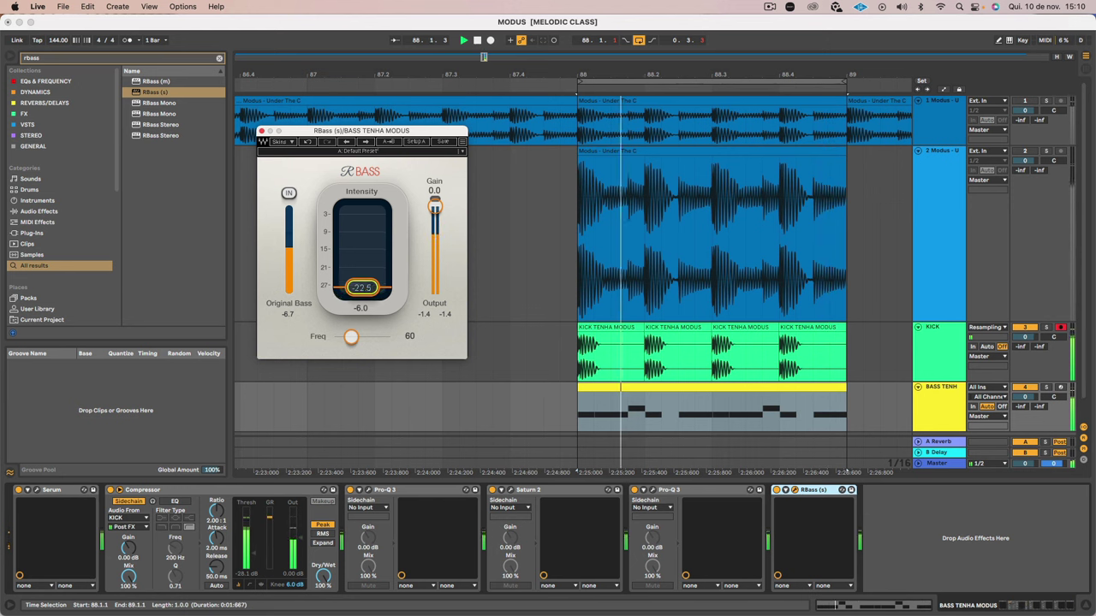
{"action": "mouse_move", "coordinate": [368, 287]}
{"action": "left_mouse_down"}
{"action": "mouse_move", "coordinate": [368, 254]}
{"action": "mouse_move", "coordinate": [368, 287]}
{"action": "left_mouse_up"}
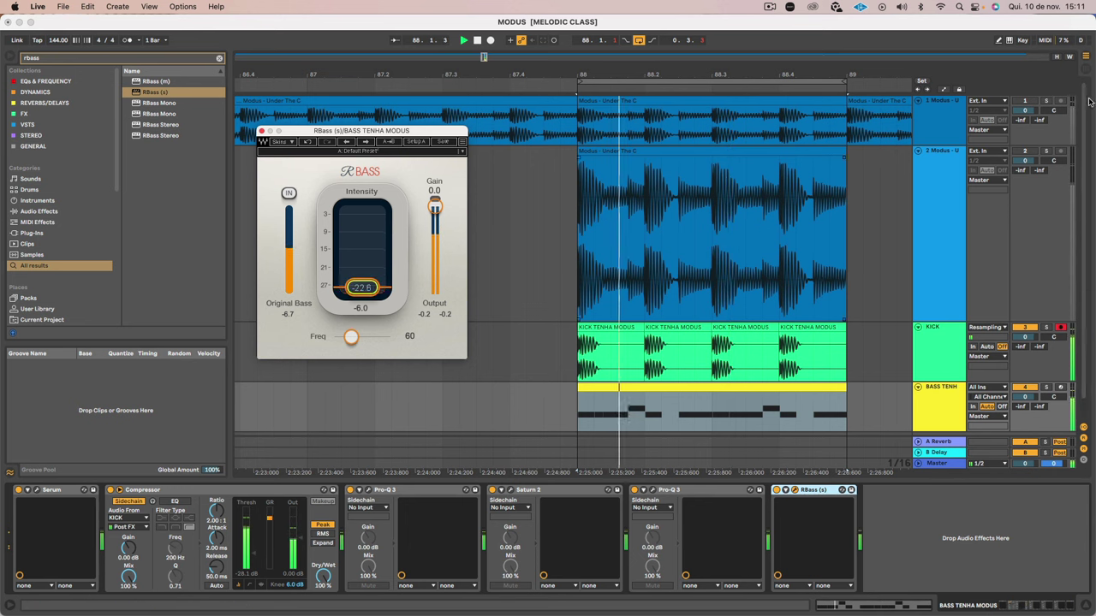
Step: Compare the kick and bass with the second Modus track by switching that track's solo on and off twice
{"action": "left_click", "coordinate": [1046, 151]}
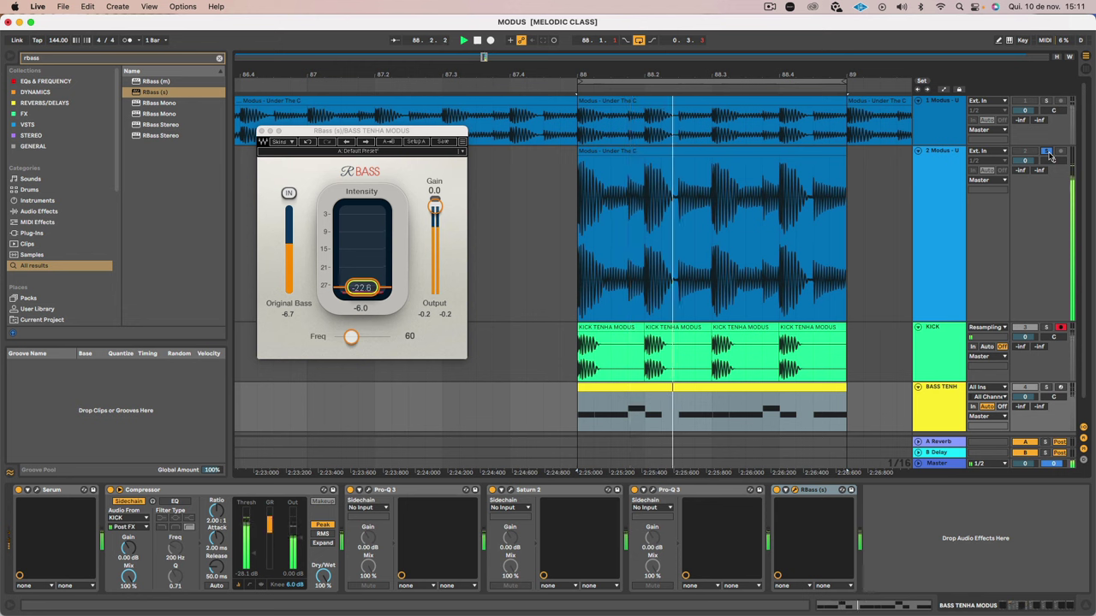
{"action": "left_click", "coordinate": [1046, 152]}
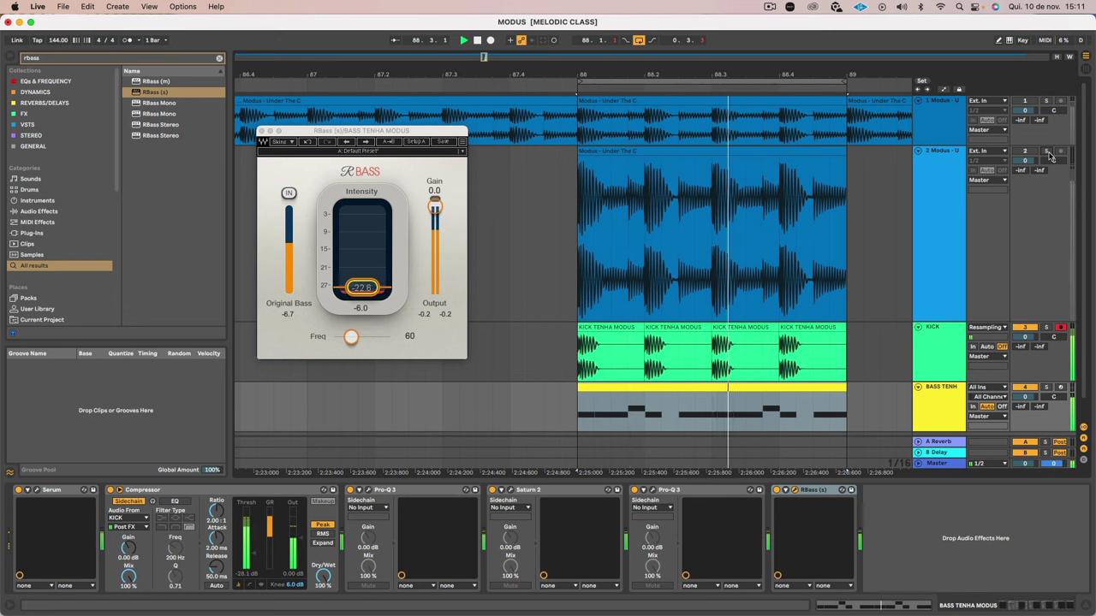
{"action": "left_click", "coordinate": [1048, 153]}
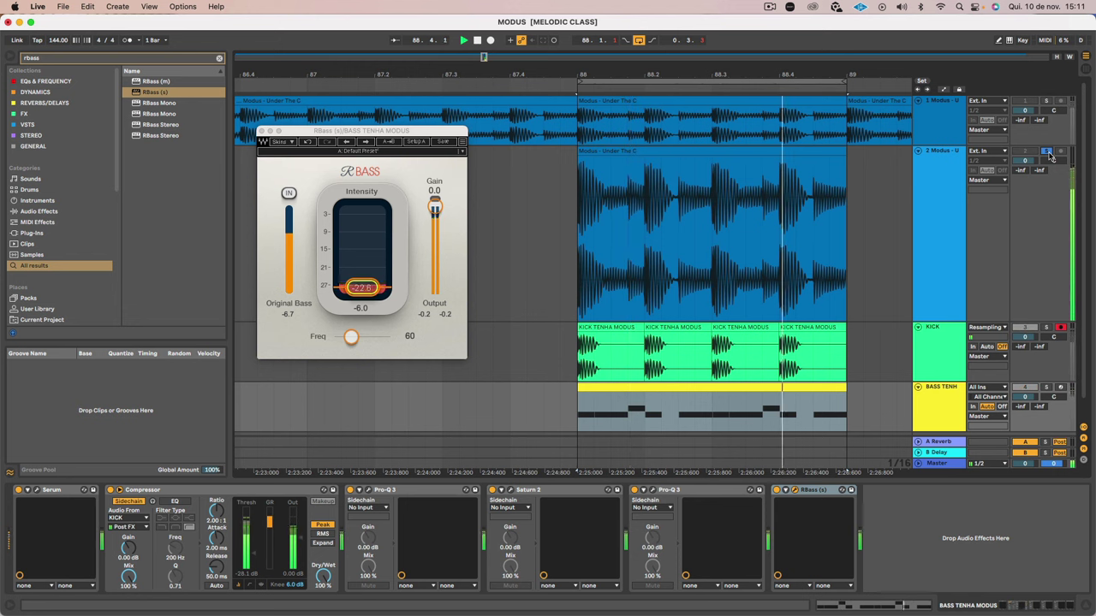
{"action": "left_click", "coordinate": [1047, 154]}
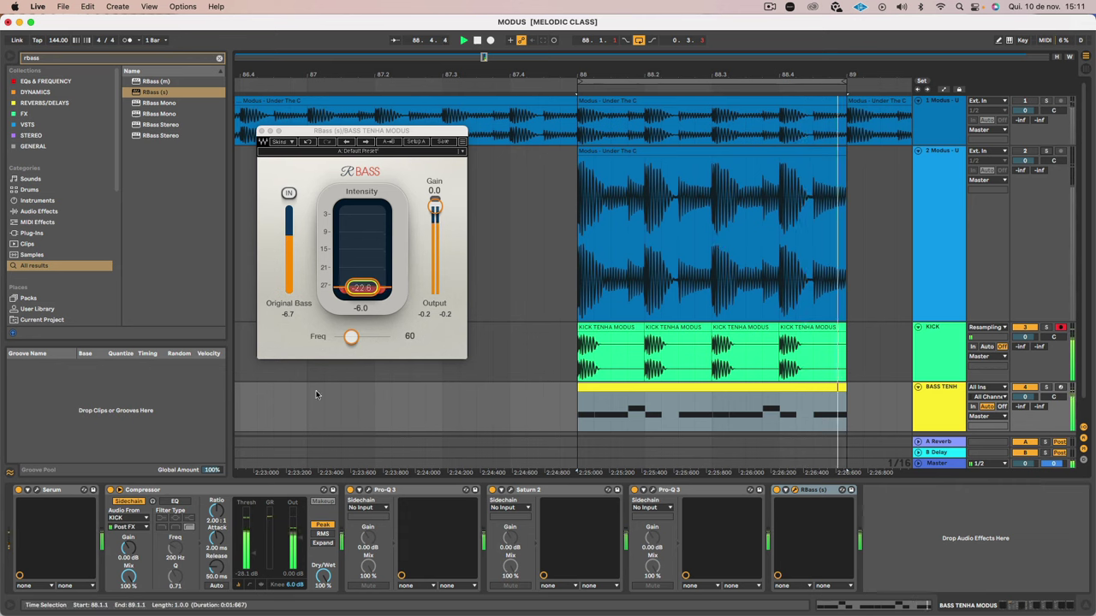
Step: Set RBass's frequency to 120 and intensity to -19.0, and compare the result with the second Modus track soloed
{"action": "left_click", "coordinate": [411, 336]}
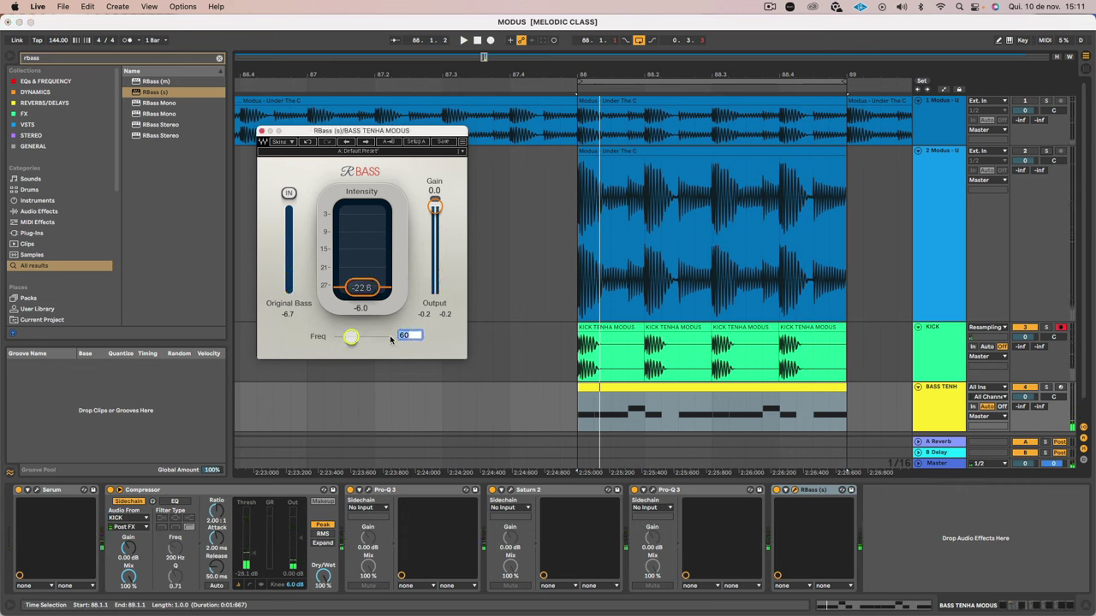
{"action": "type", "text": "120"}
{"action": "key", "text": "Return"}
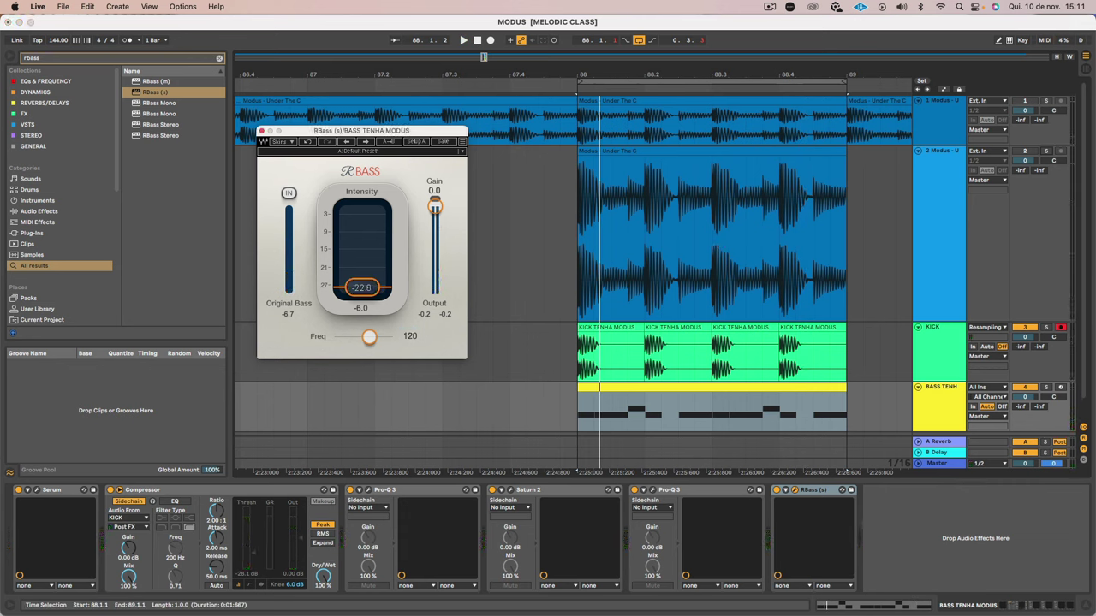
{"action": "key", "text": "space"}
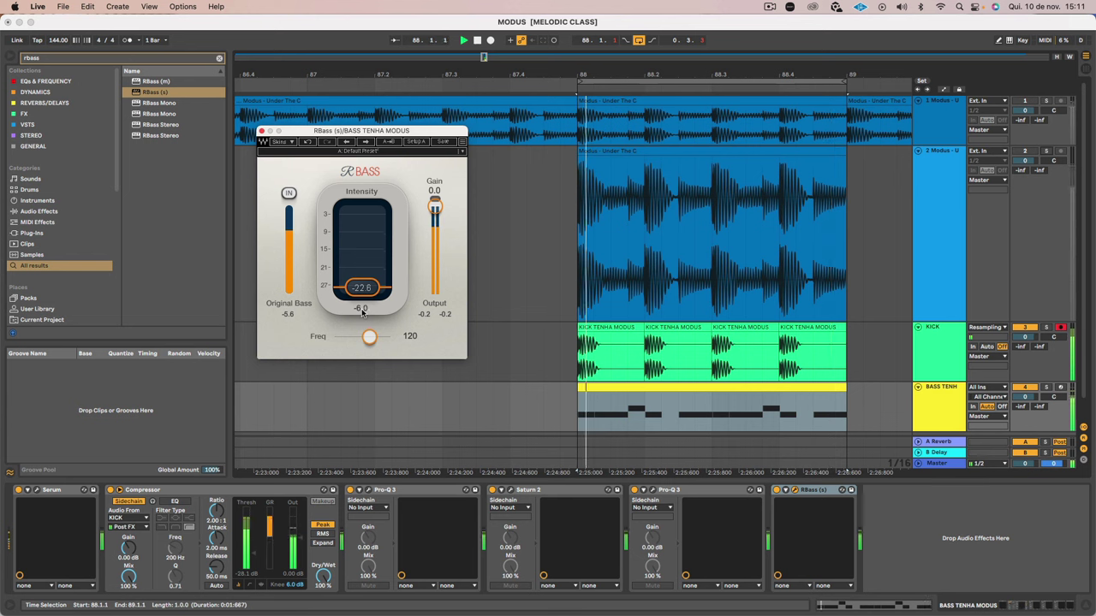
{"action": "mouse_move", "coordinate": [362, 288]}
{"action": "left_mouse_down"}
{"action": "mouse_move", "coordinate": [363, 264]}
{"action": "mouse_move", "coordinate": [362, 282]}
{"action": "left_mouse_up"}
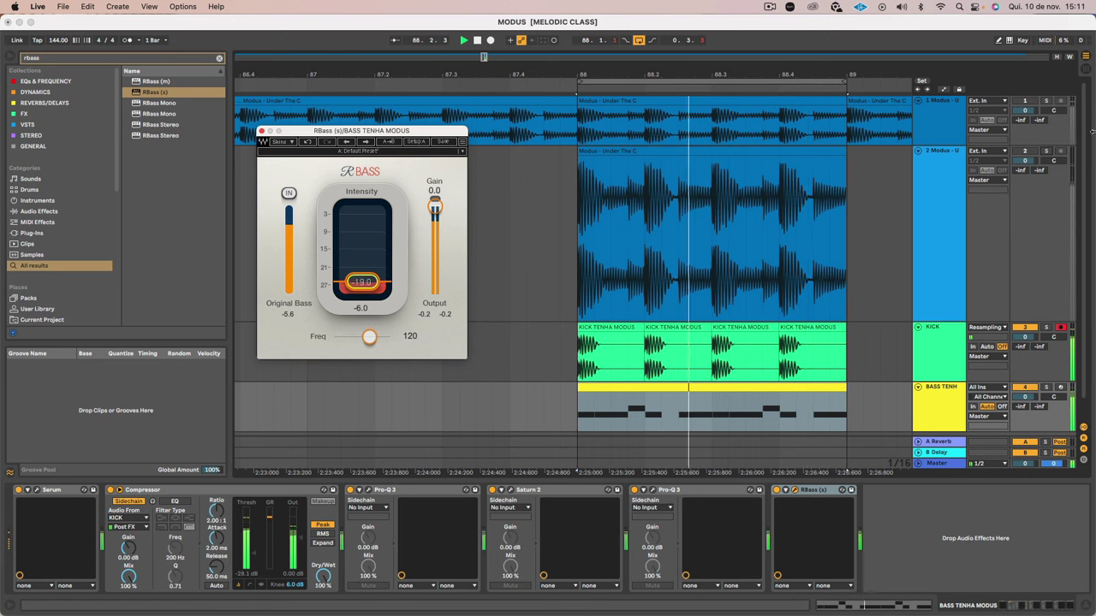
{"action": "left_click", "coordinate": [1045, 151]}
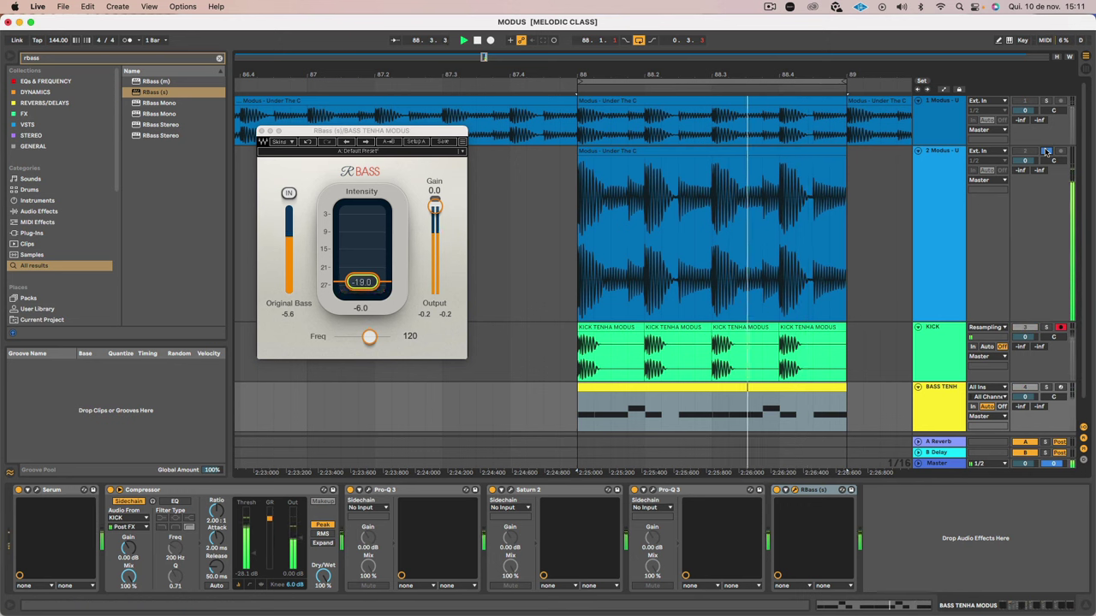
{"action": "left_click", "coordinate": [1045, 151]}
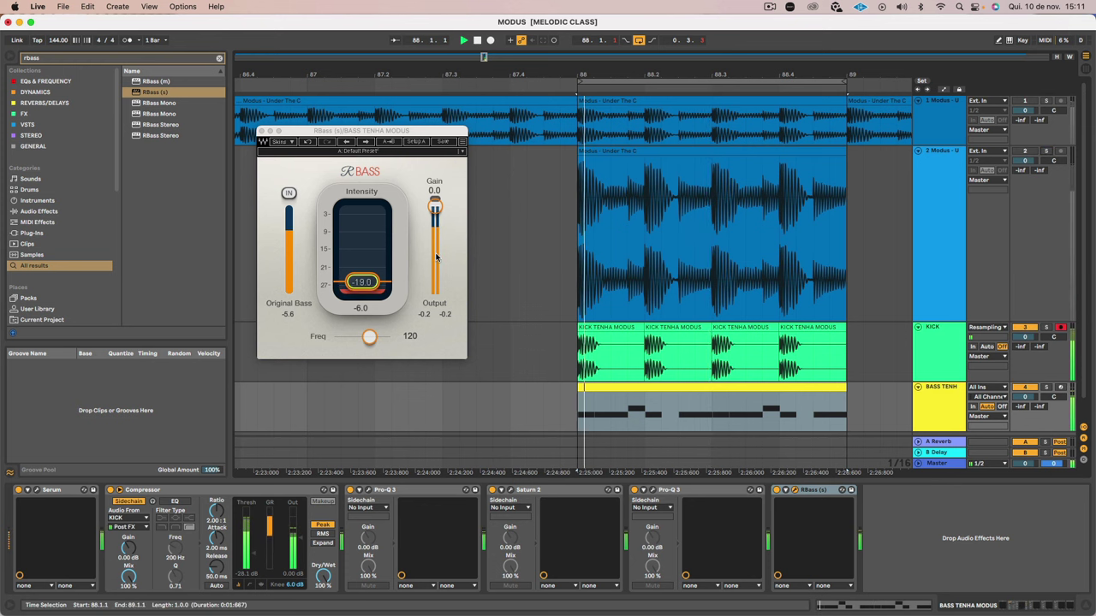
Step: Search the browser for "pro q" and add a new Pro-Q 3 after RBass on the bass track
{"action": "left_click", "coordinate": [680, 497]}
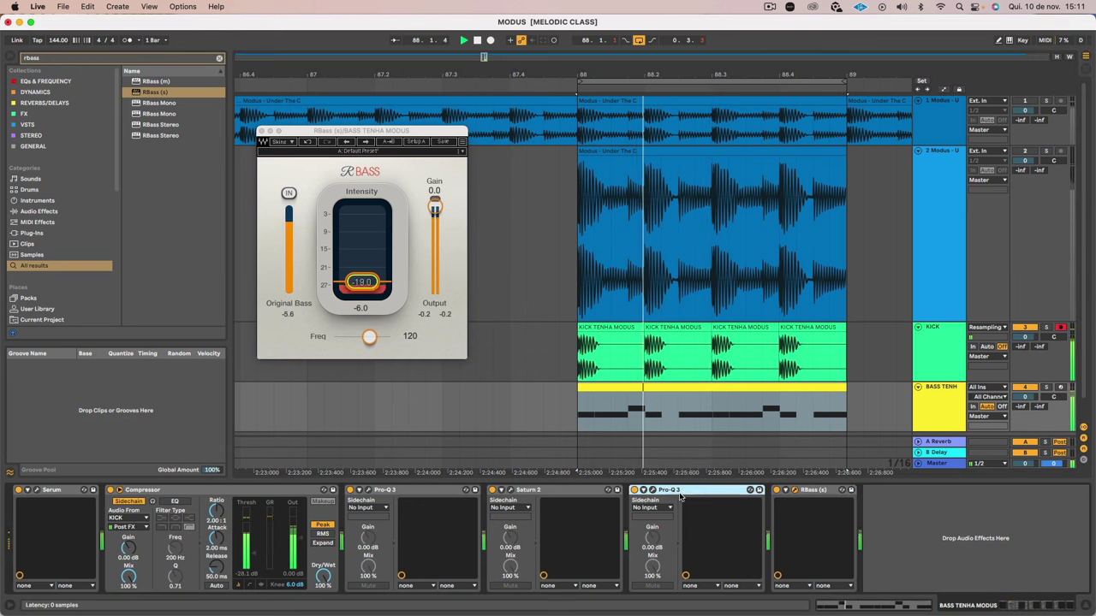
{"action": "left_click", "coordinate": [79, 56]}
{"action": "type", "text": "pro q"}
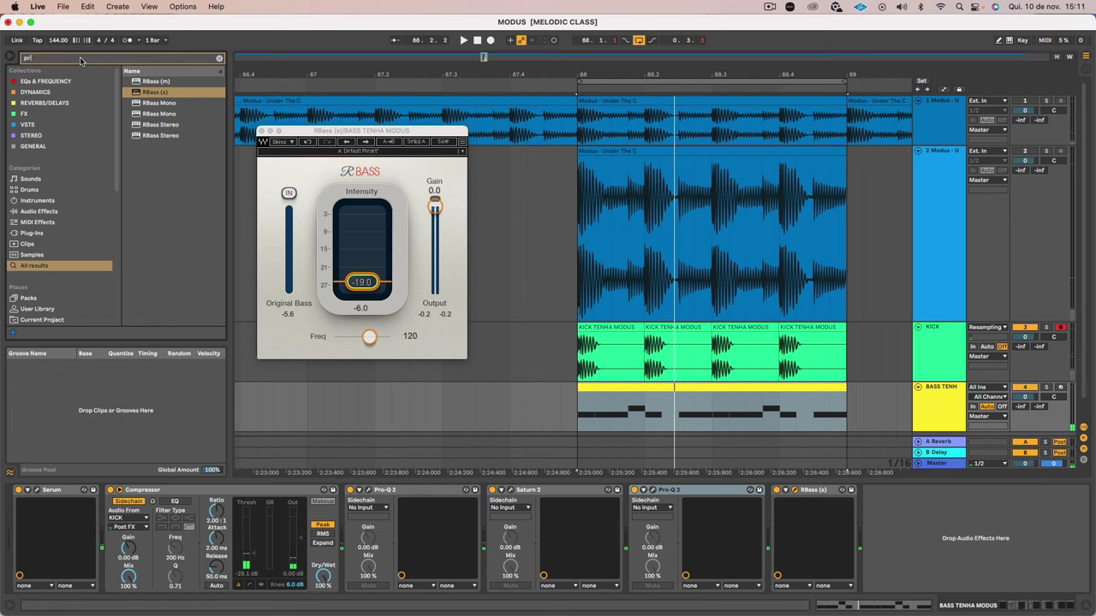
{"action": "double_click", "coordinate": [185, 137]}
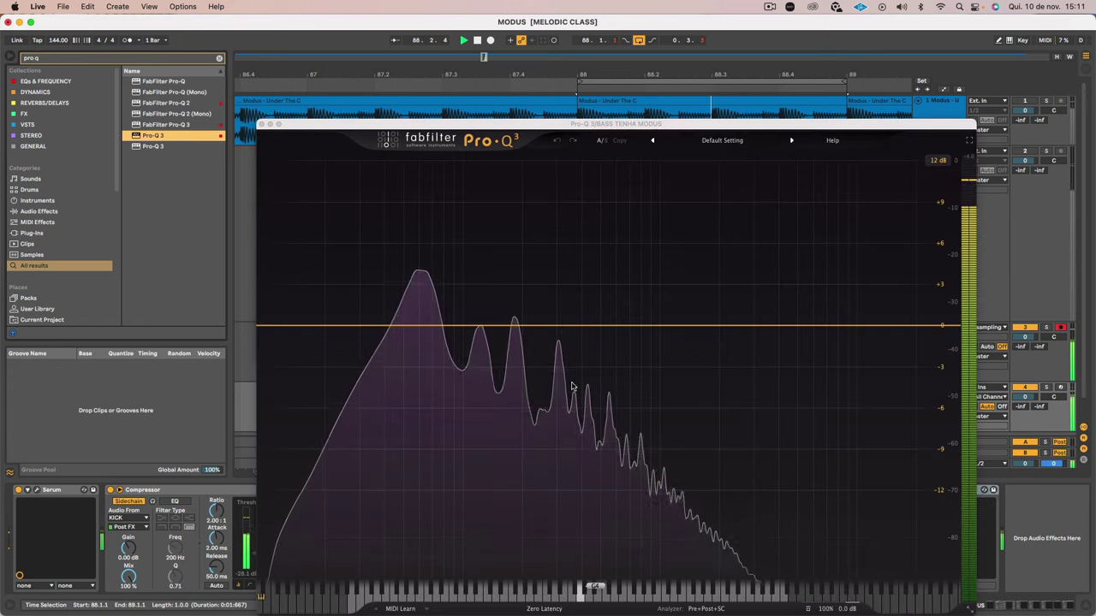
Step: Cut the bass at about 312 Hz by about 1.6 dB with a narrow bell of Q about 7.4 in the new Pro-Q 3
{"action": "left_click_drag", "start_coordinate": [562, 326], "coordinate": [557, 373]}
{"action": "scroll", "coordinate": [559, 331], "scroll_direction": "up", "scroll_amount": 5}
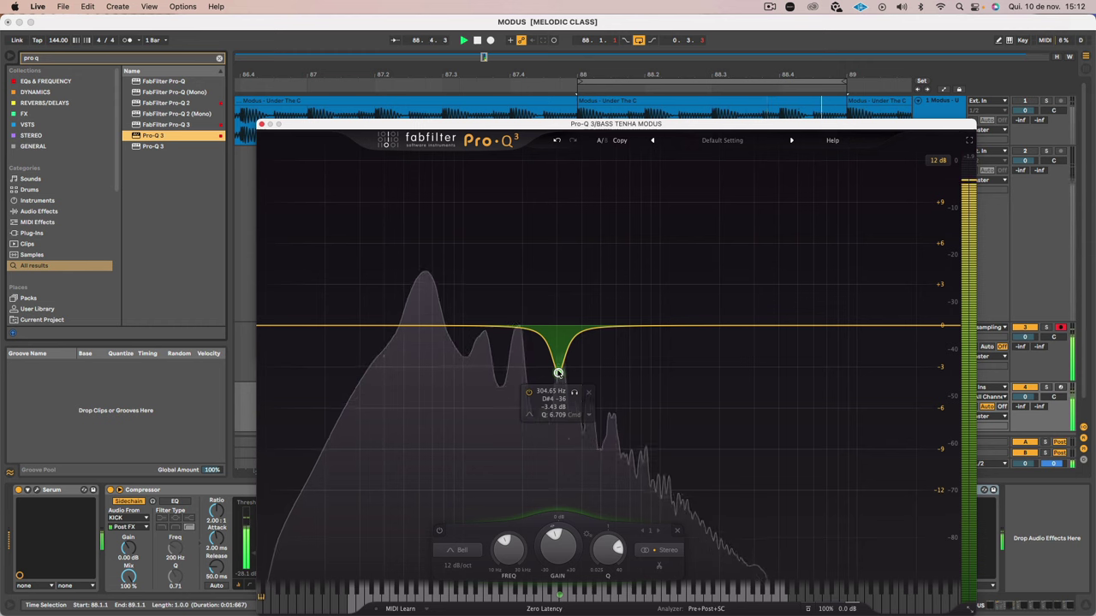
{"action": "left_click_drag", "start_coordinate": [557, 374], "coordinate": [561, 372]}
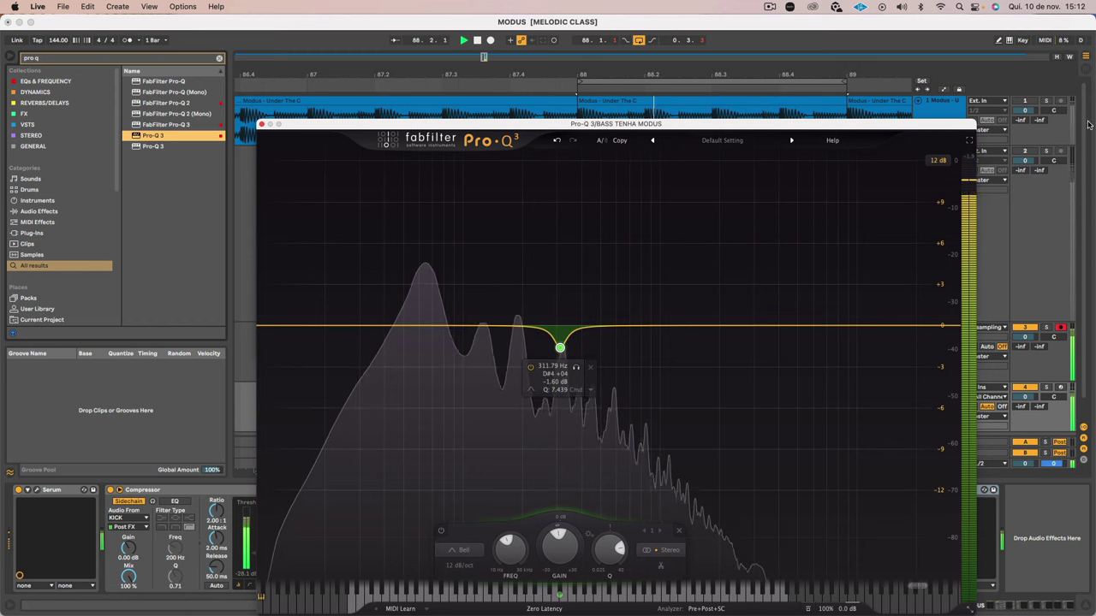
Step: Compare the equalized bass with the second Modus track soloed twice, and close the new Pro-Q 3's window
{"action": "left_click", "coordinate": [1047, 152]}
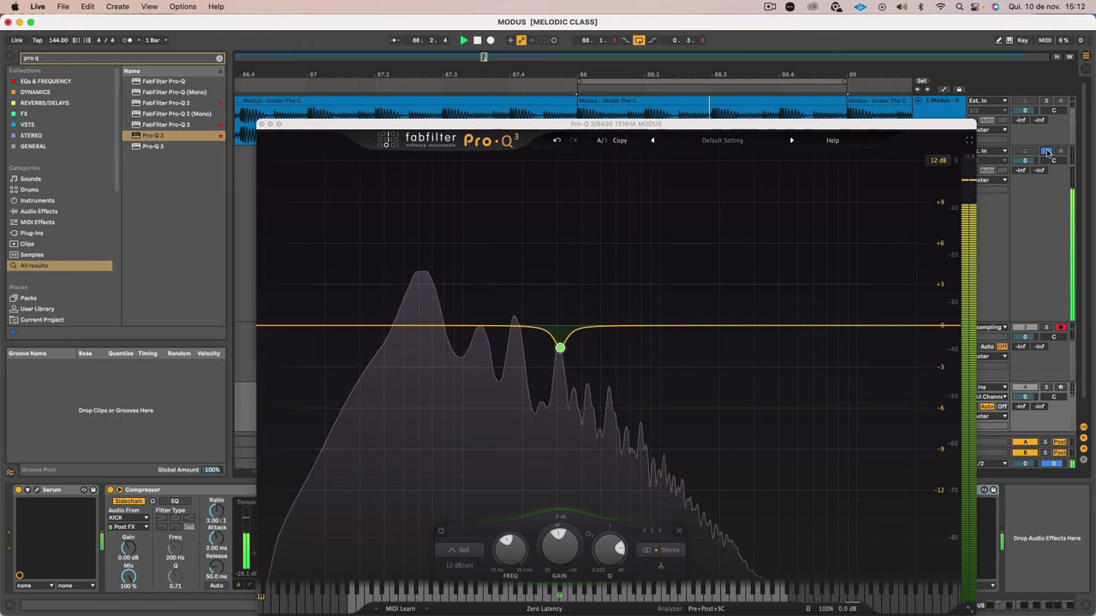
{"action": "left_click", "coordinate": [1046, 152]}
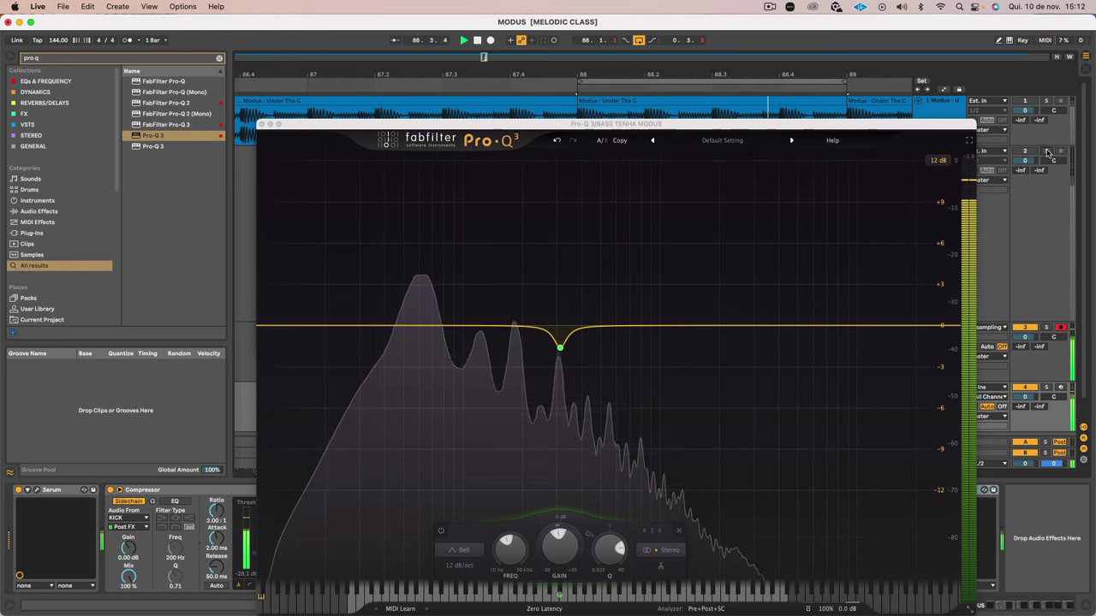
{"action": "left_click", "coordinate": [1046, 152]}
{"action": "left_click", "coordinate": [1046, 151]}
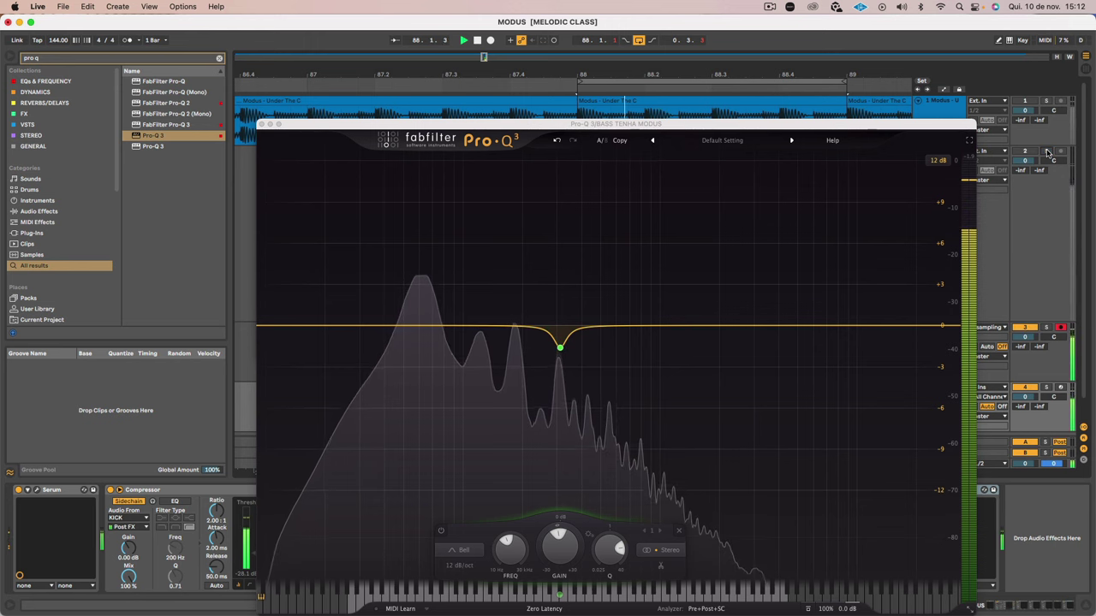
{"action": "left_click", "coordinate": [261, 124]}
{"action": "left_click", "coordinate": [931, 491]}
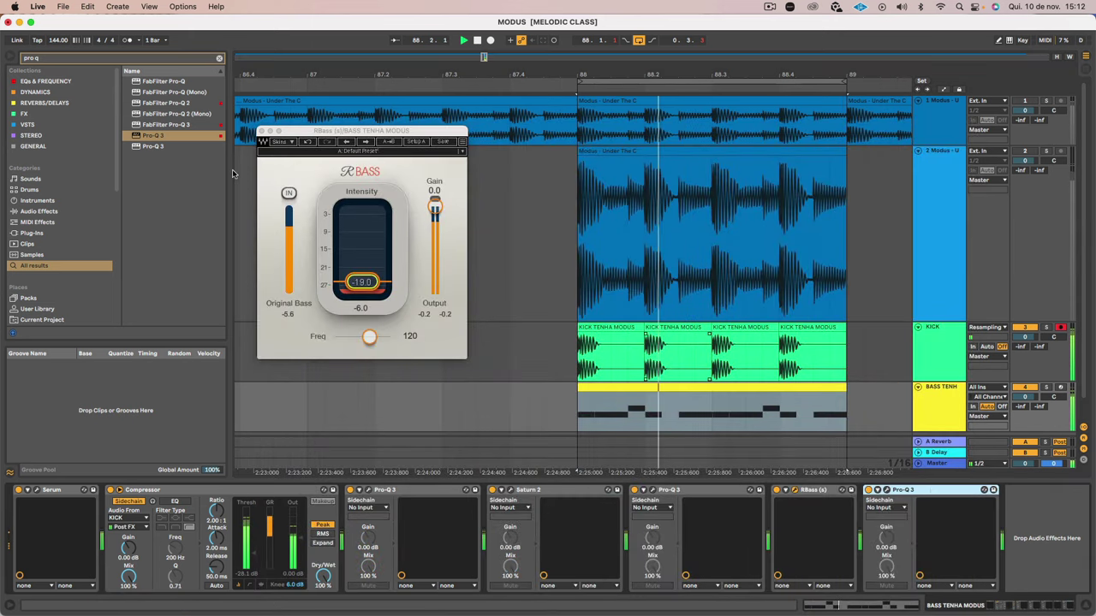
Step: Close the RBass window, search the browser for "deca" and add Decapitator after the last Pro-Q 3 on the bass track
{"action": "left_click", "coordinate": [262, 131]}
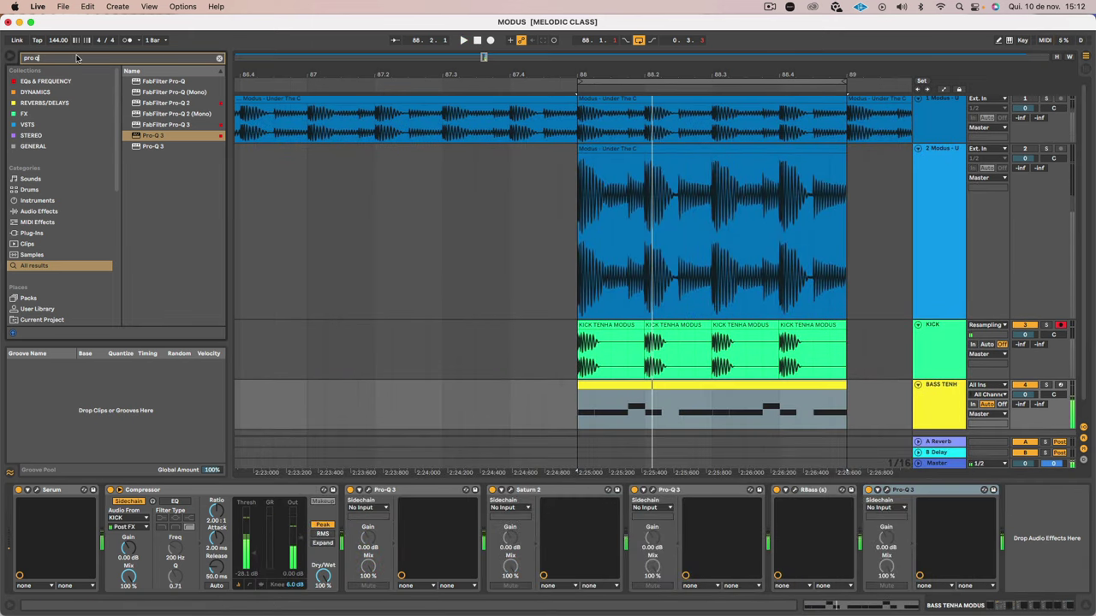
{"action": "type", "text": "deca"}
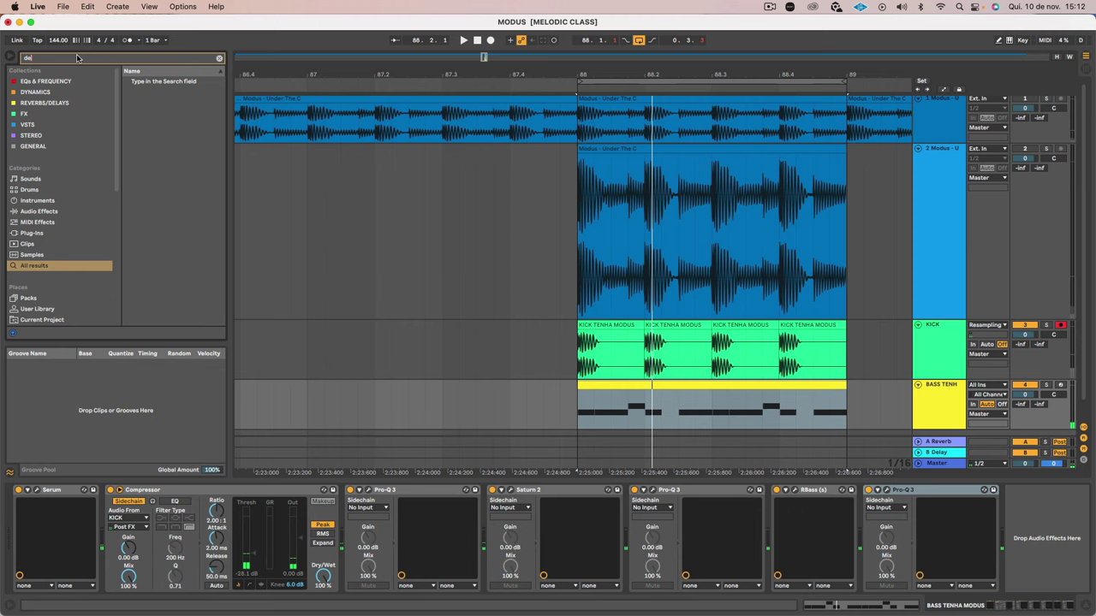
{"action": "left_click", "coordinate": [148, 157]}
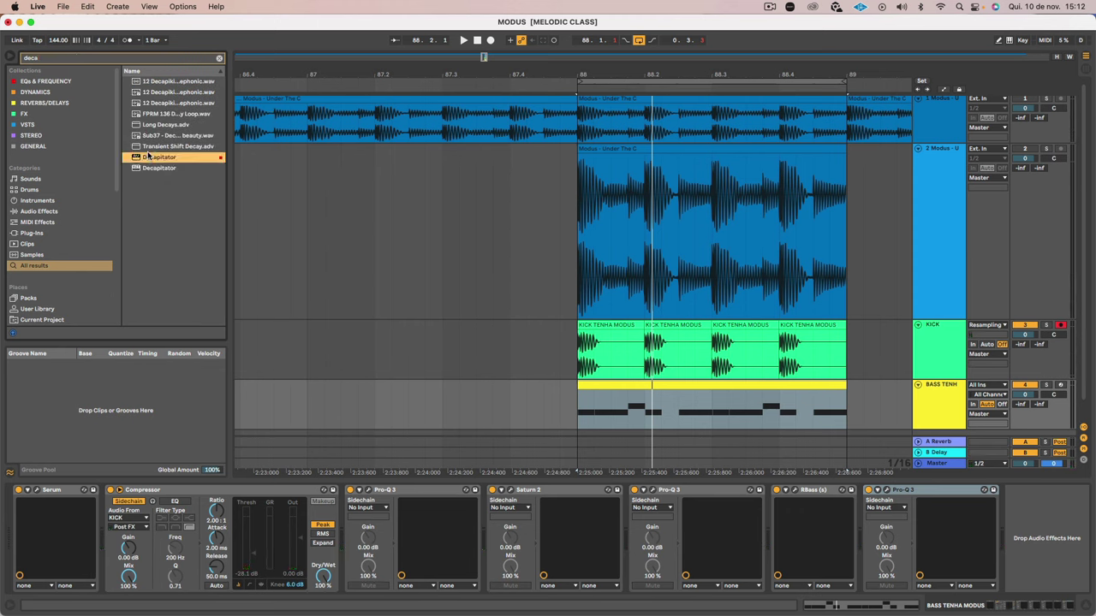
{"action": "left_click_drag", "start_coordinate": [1040, 562], "coordinate": [1042, 564]}
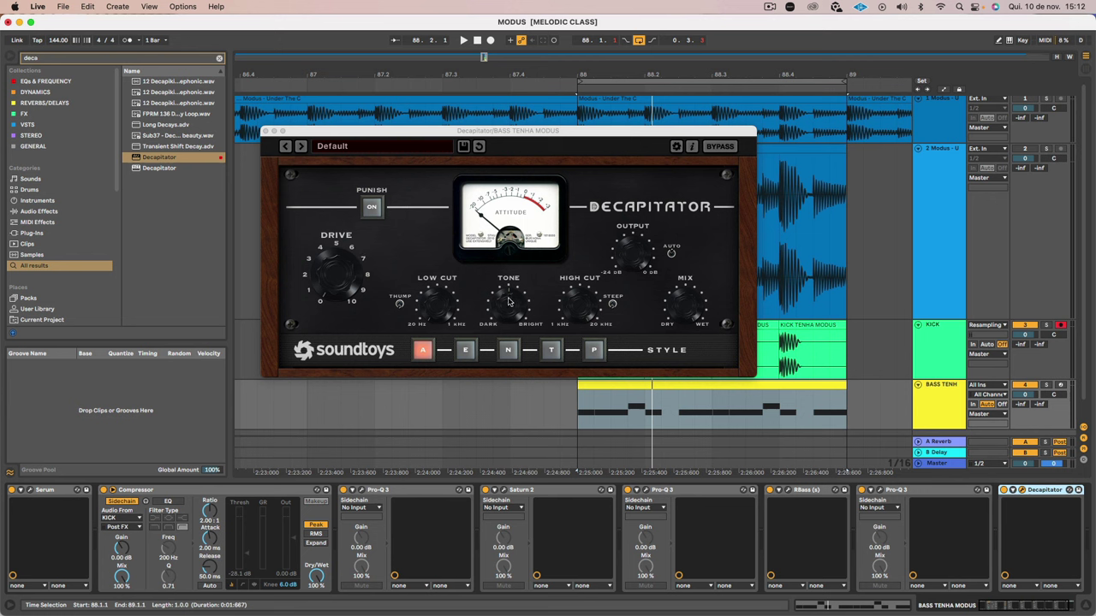
Step: Try different drive amounts and the E, N, T and A styles in Decapitator, comparing with the second Modus track soloed
{"action": "key", "text": "space"}
{"action": "left_click", "coordinate": [334, 277]}
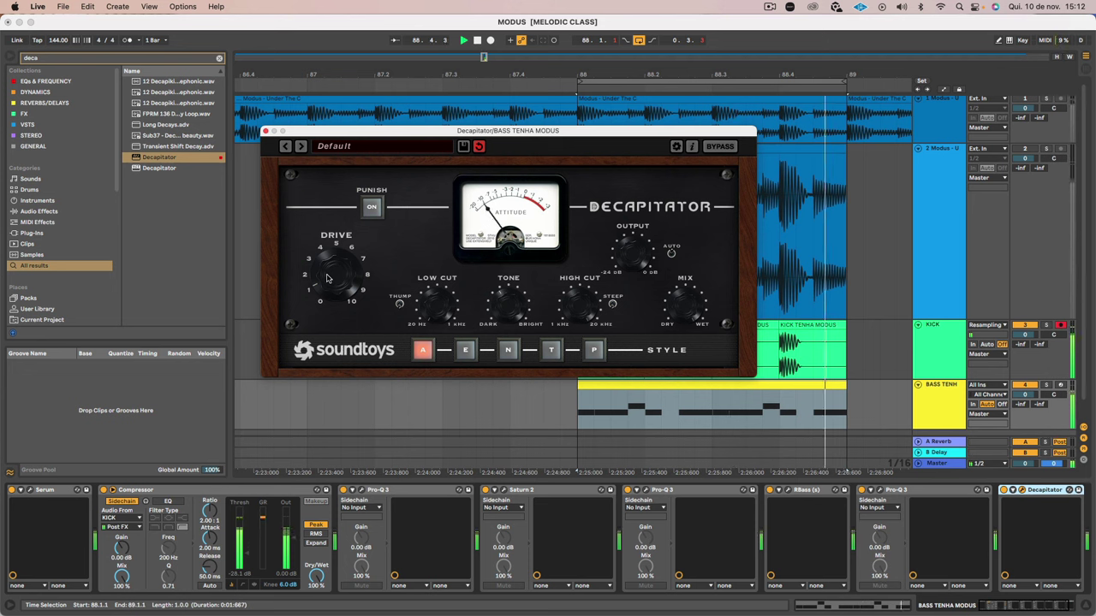
{"action": "left_click_drag", "start_coordinate": [334, 261], "coordinate": [333, 243]}
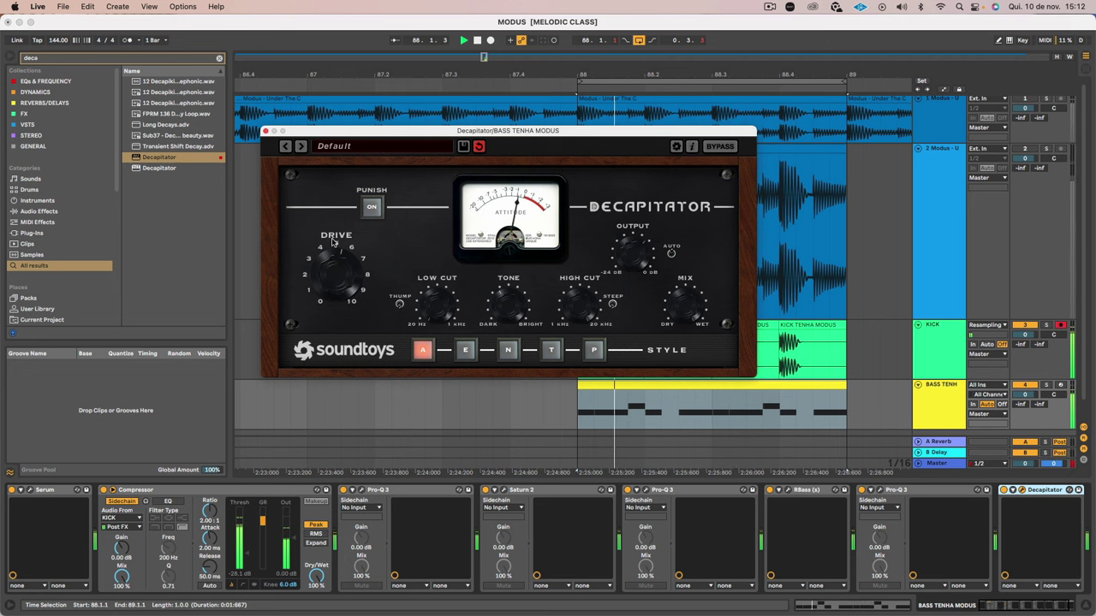
{"action": "left_click_drag", "start_coordinate": [331, 281], "coordinate": [330, 321]}
{"action": "left_click", "coordinate": [466, 351]}
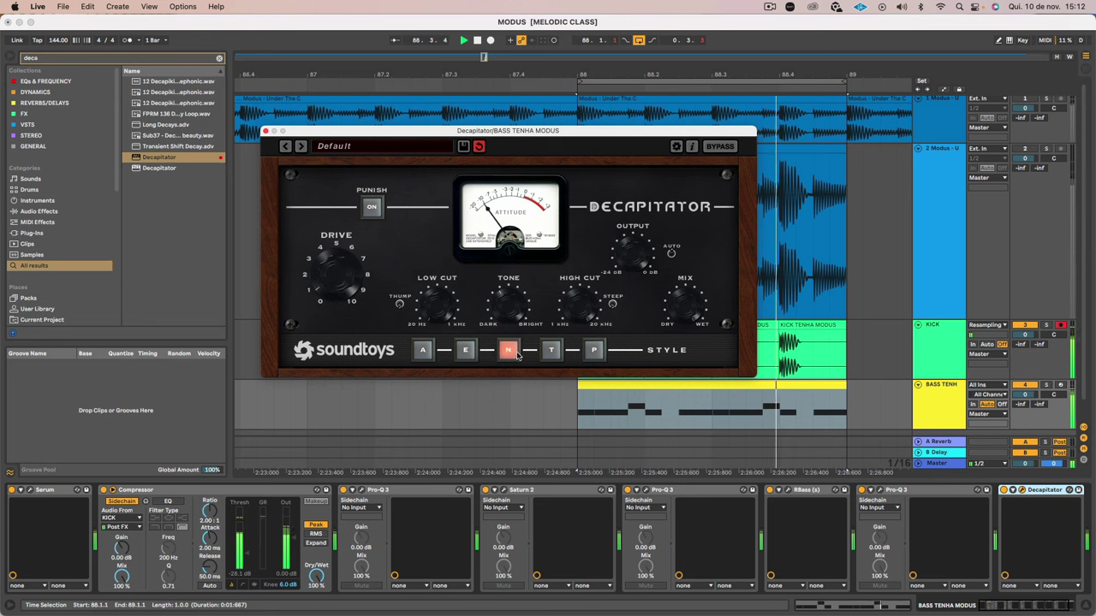
{"action": "left_click", "coordinate": [550, 351]}
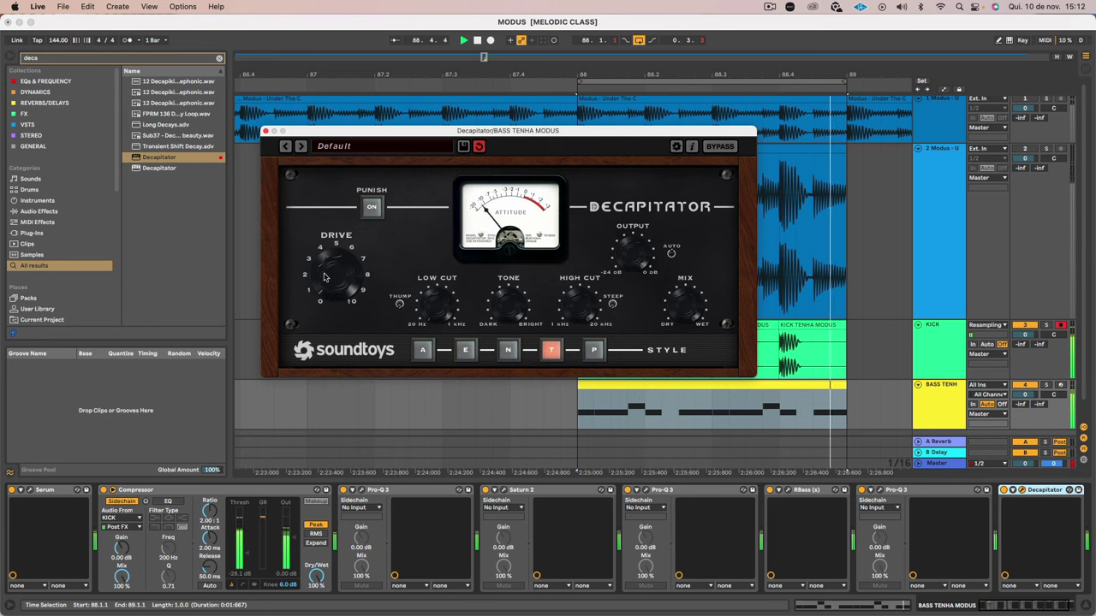
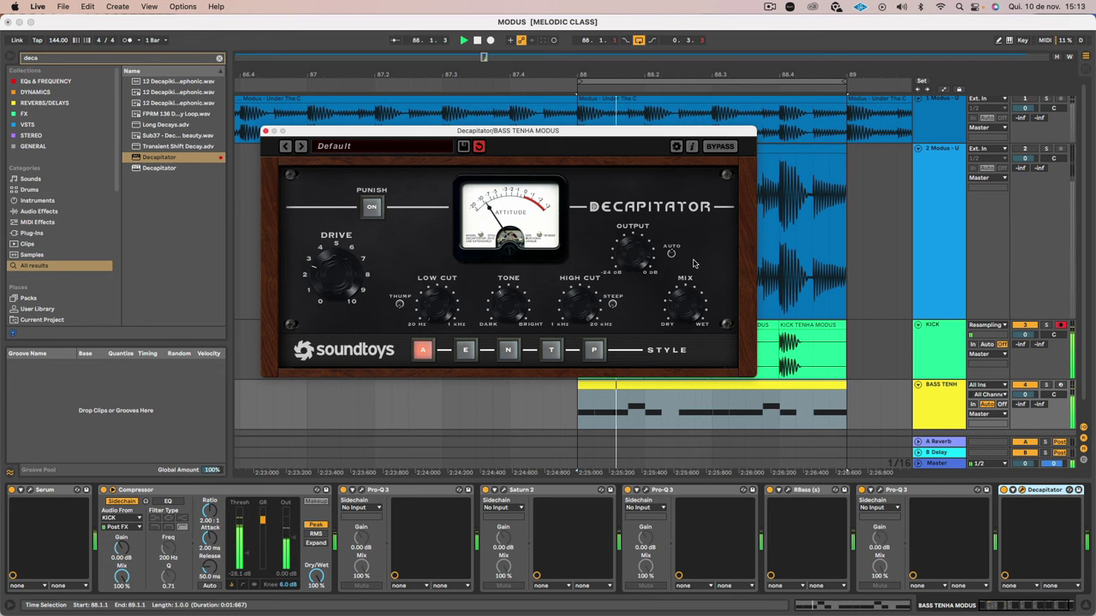
{"action": "left_click", "coordinate": [1047, 149]}
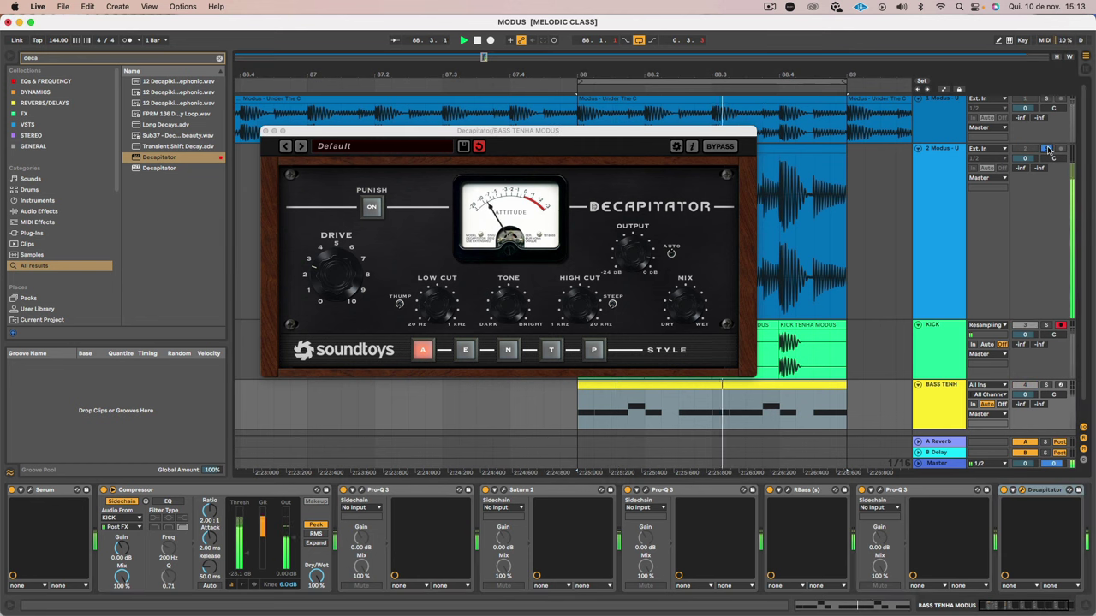
{"action": "left_click", "coordinate": [1047, 149]}
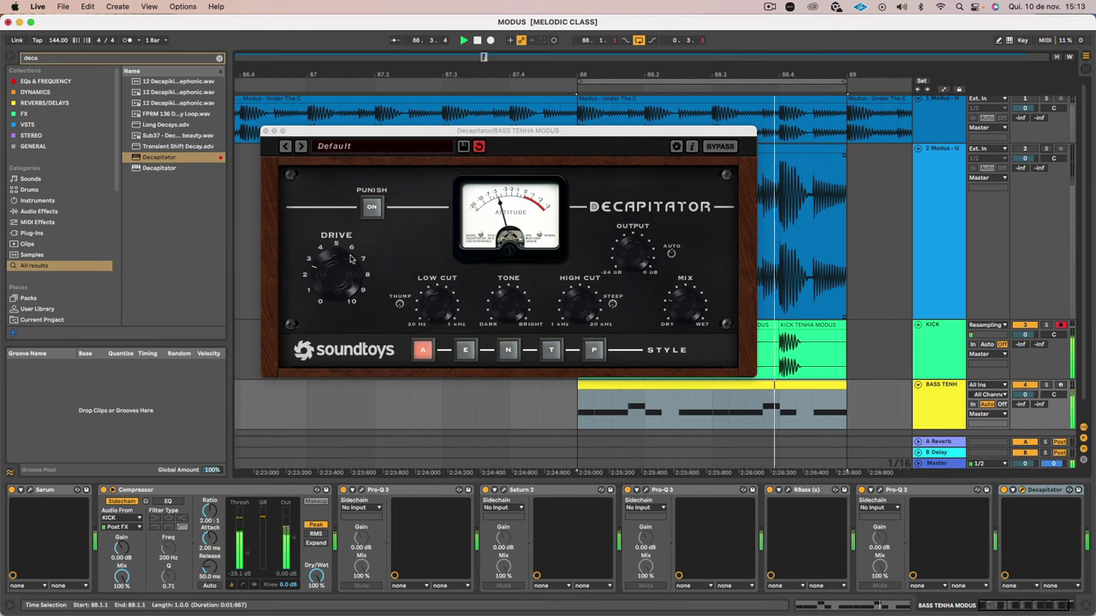
{"action": "left_click", "coordinate": [345, 310]}
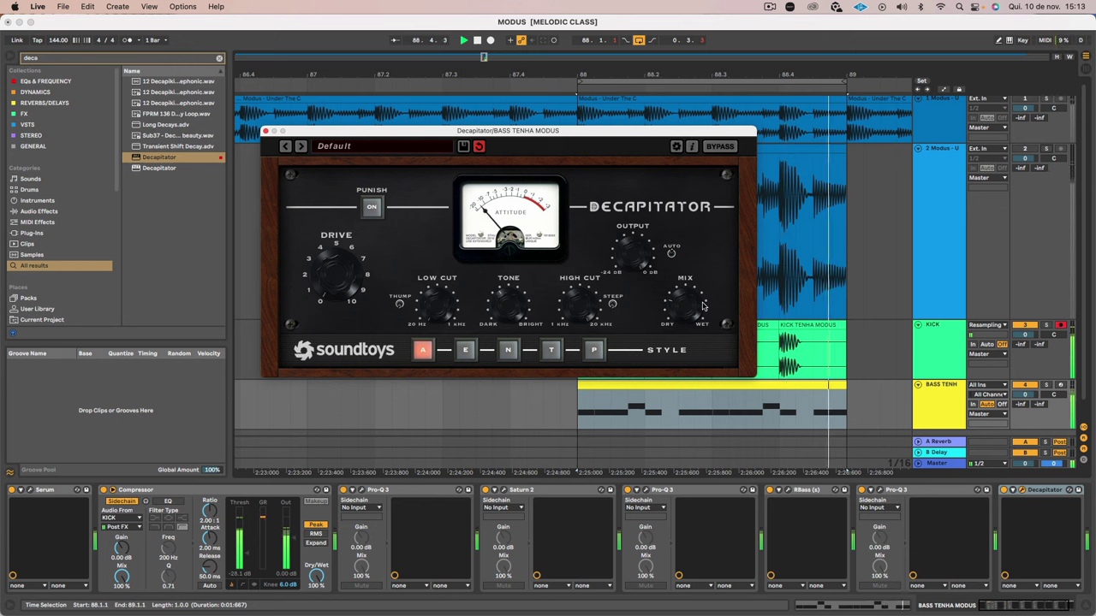
Step: Delete Decapitator from the bass track and compare the bass with the second Modus track soloed
{"action": "left_click", "coordinate": [1046, 490]}
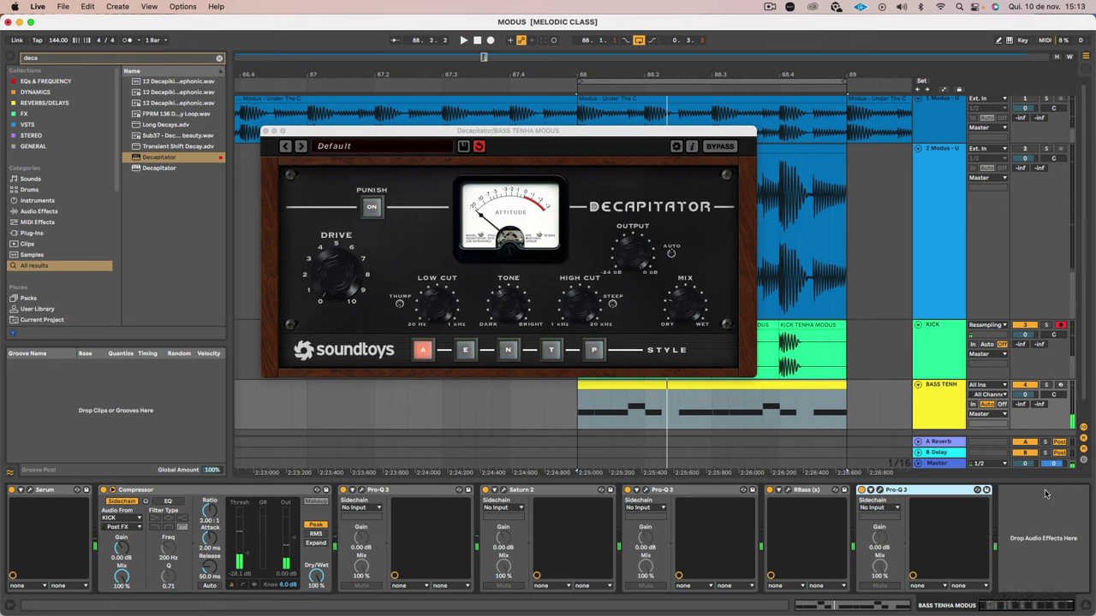
{"action": "key", "text": "Delete"}
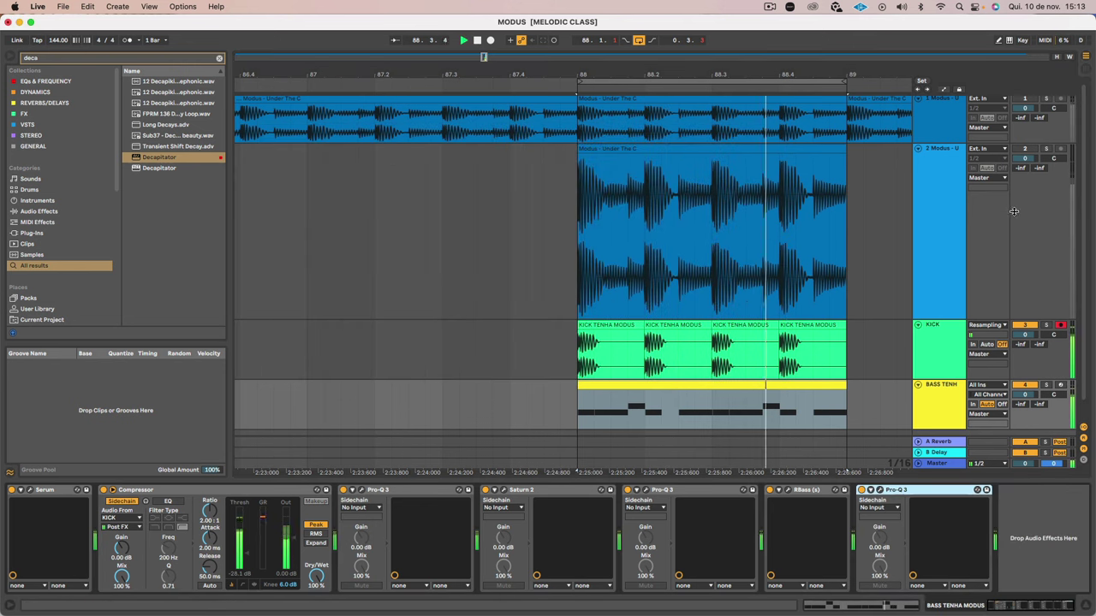
{"action": "left_click", "coordinate": [1046, 149]}
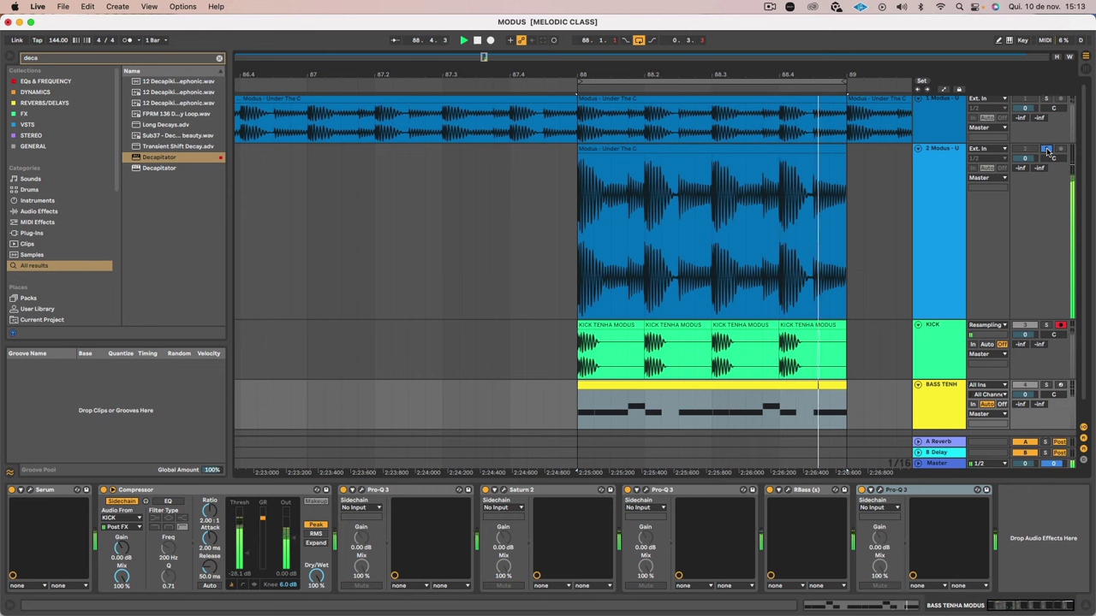
{"action": "left_click", "coordinate": [1045, 149]}
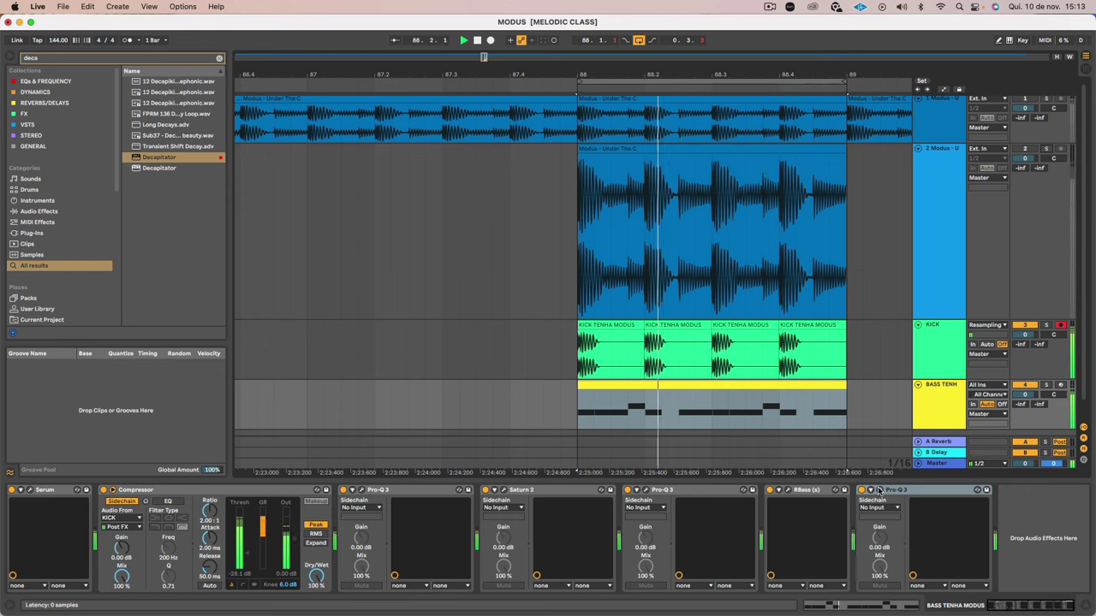
Step: Add a bell cut of about 0.7 dB at about 189 Hz with Q 4.849 in the last Pro-Q 3
{"action": "left_click", "coordinate": [879, 490]}
{"action": "left_click_drag", "start_coordinate": [452, 323], "coordinate": [517, 387]}
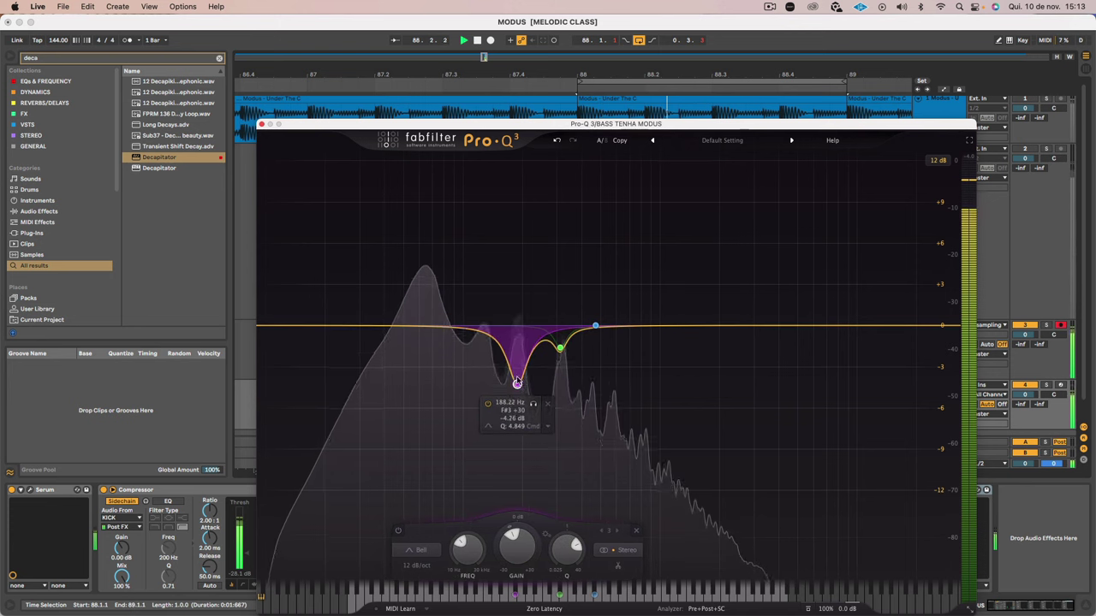
{"action": "left_click_drag", "start_coordinate": [516, 328], "coordinate": [513, 395]}
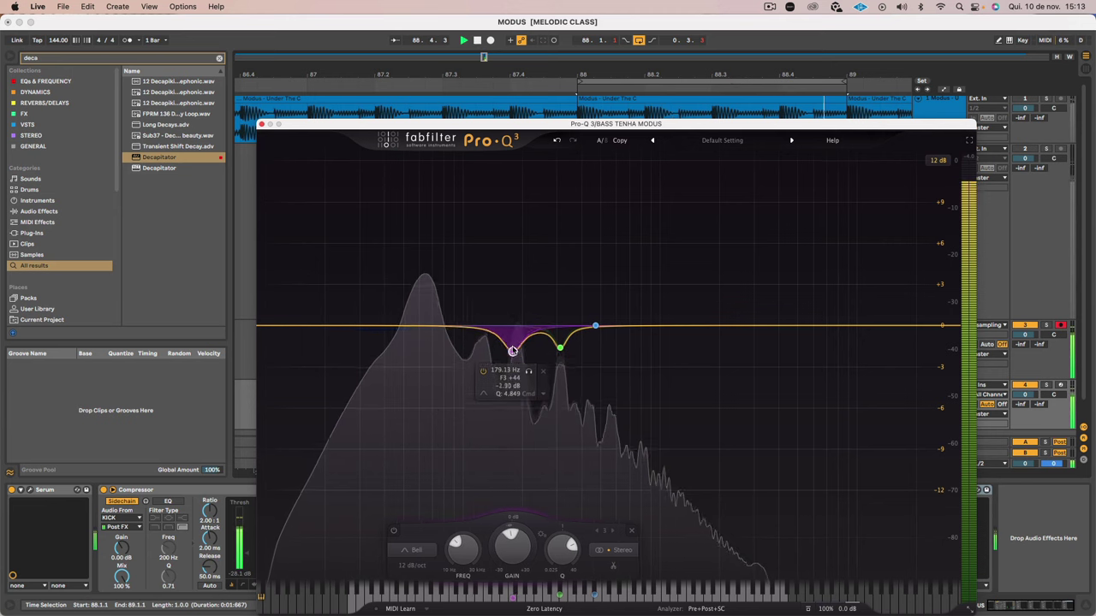
{"action": "mouse_move", "coordinate": [512, 351]}
{"action": "left_mouse_down"}
{"action": "mouse_move", "coordinate": [517, 327]}
{"action": "mouse_move", "coordinate": [514, 344]}
{"action": "left_mouse_up"}
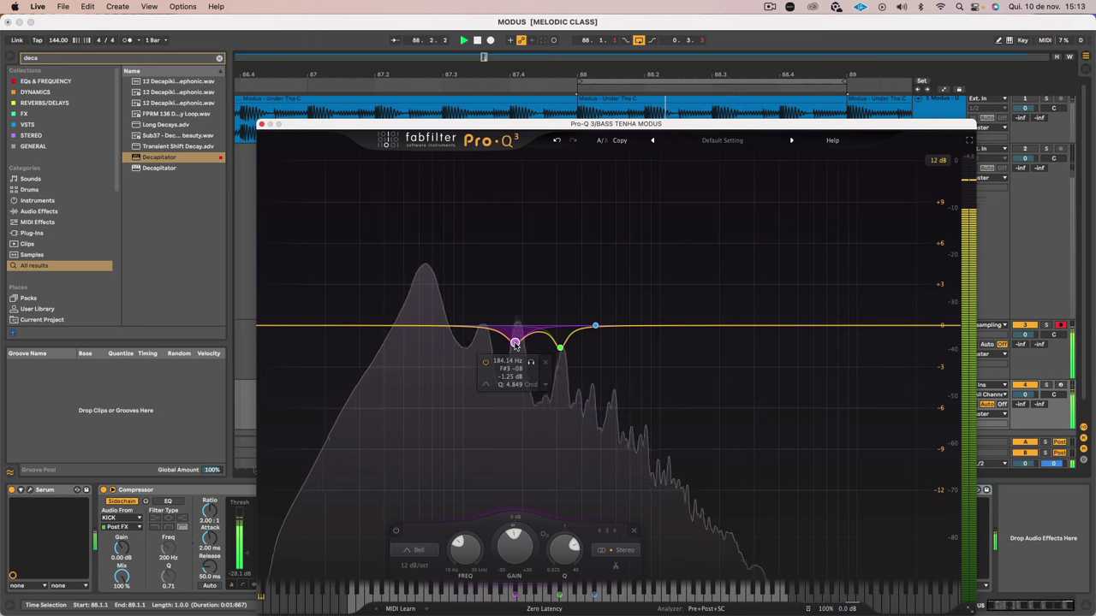
{"action": "left_click_drag", "start_coordinate": [514, 361], "coordinate": [518, 327]}
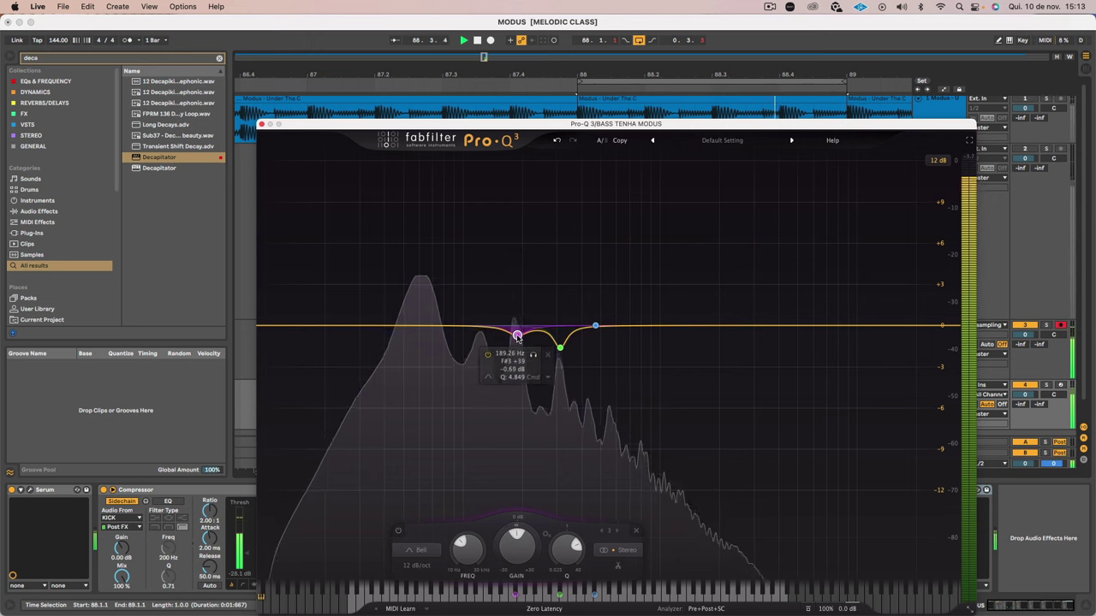
Step: Boost about 1641 Hz by 1 dB with Q 1.258, slightly cut above 3.7 kHz, and compare with the second Modus track soloed
{"action": "left_click_drag", "start_coordinate": [631, 326], "coordinate": [773, 333]}
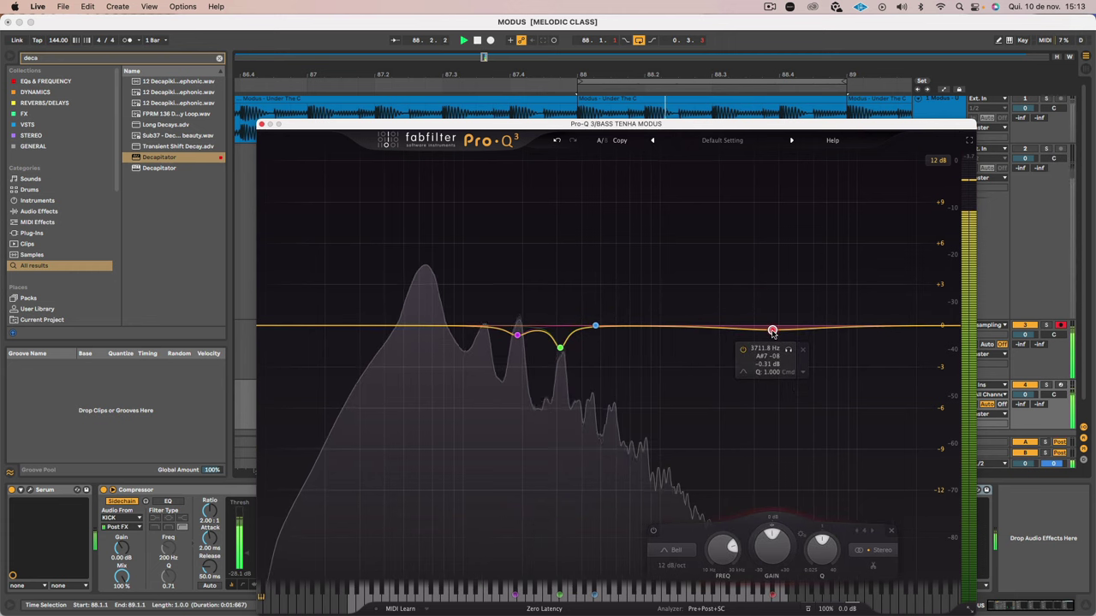
{"action": "left_click", "coordinate": [1046, 150]}
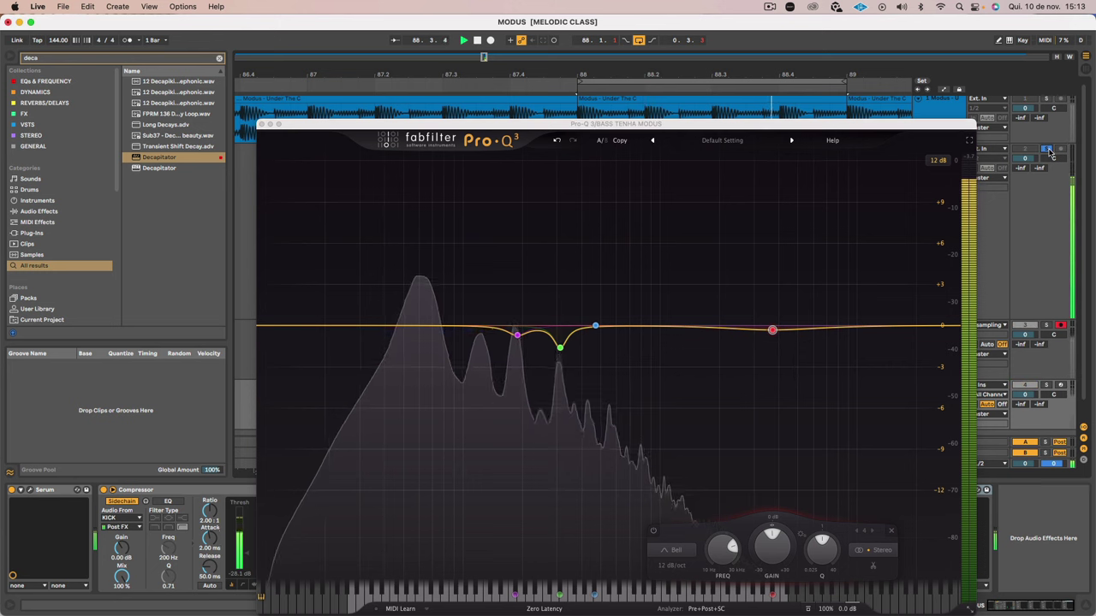
{"action": "left_click_drag", "start_coordinate": [702, 326], "coordinate": [702, 313]}
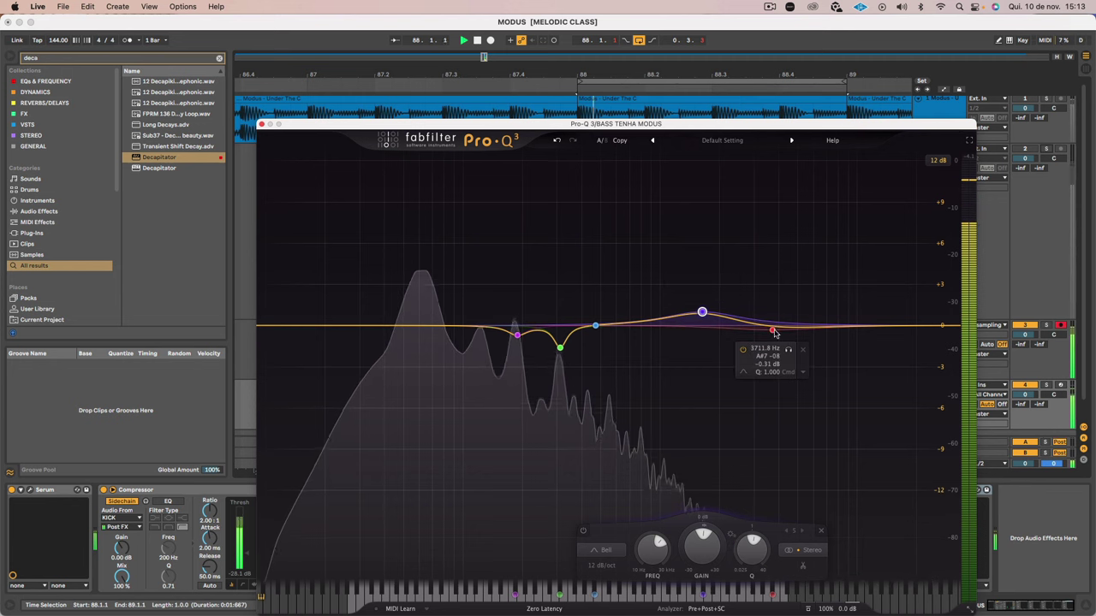
{"action": "mouse_move", "coordinate": [773, 330]}
{"action": "left_mouse_down"}
{"action": "mouse_move", "coordinate": [776, 367]}
{"action": "mouse_move", "coordinate": [785, 334]}
{"action": "left_mouse_up"}
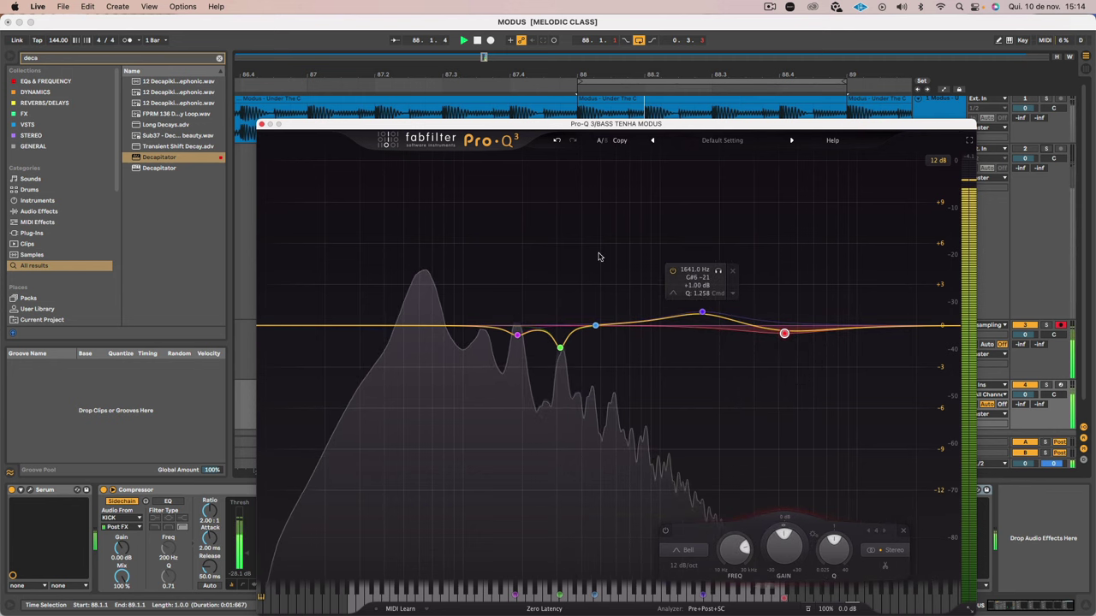
{"action": "left_click", "coordinate": [1048, 150]}
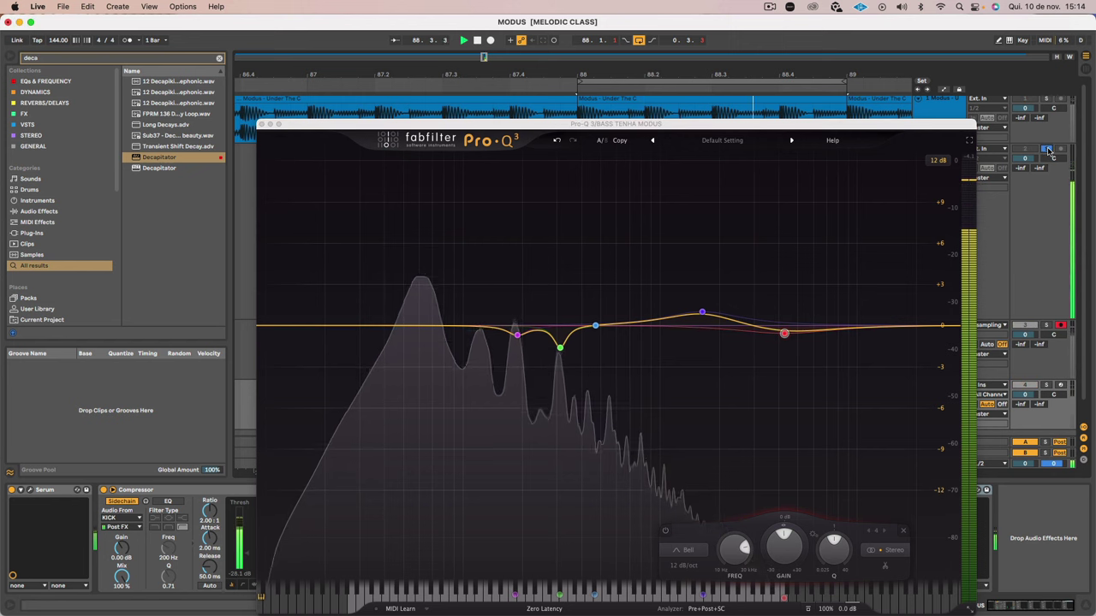
{"action": "left_click", "coordinate": [1047, 150]}
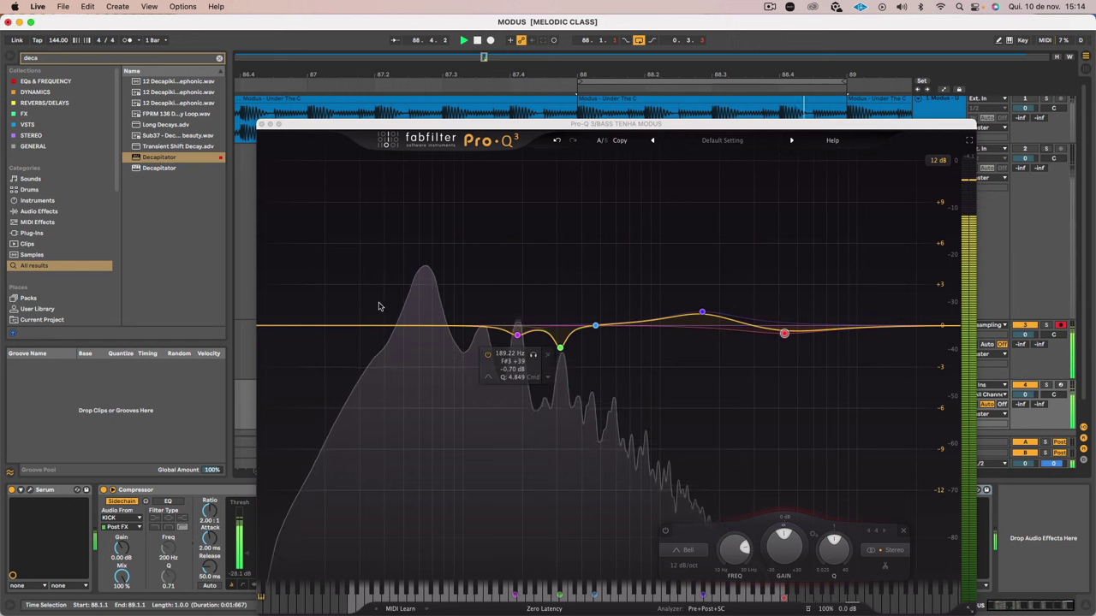
Step: Add a dynamic bell at about 58.8 Hz with Q 1.879 and just under 3 dB of downward range, comparing with the reference, and close Pro-Q 3
{"action": "mouse_move", "coordinate": [403, 326]}
{"action": "left_mouse_down"}
{"action": "mouse_move", "coordinate": [428, 379]}
{"action": "mouse_move", "coordinate": [414, 355]}
{"action": "mouse_move", "coordinate": [416, 314]}
{"action": "mouse_move", "coordinate": [416, 327]}
{"action": "left_mouse_up"}
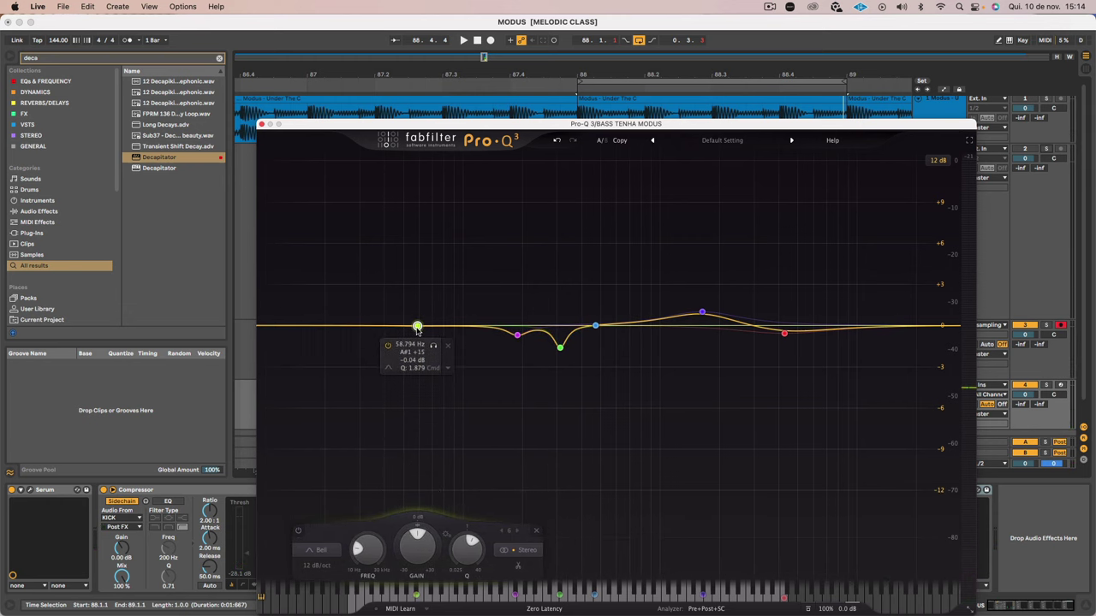
{"action": "key", "text": "space"}
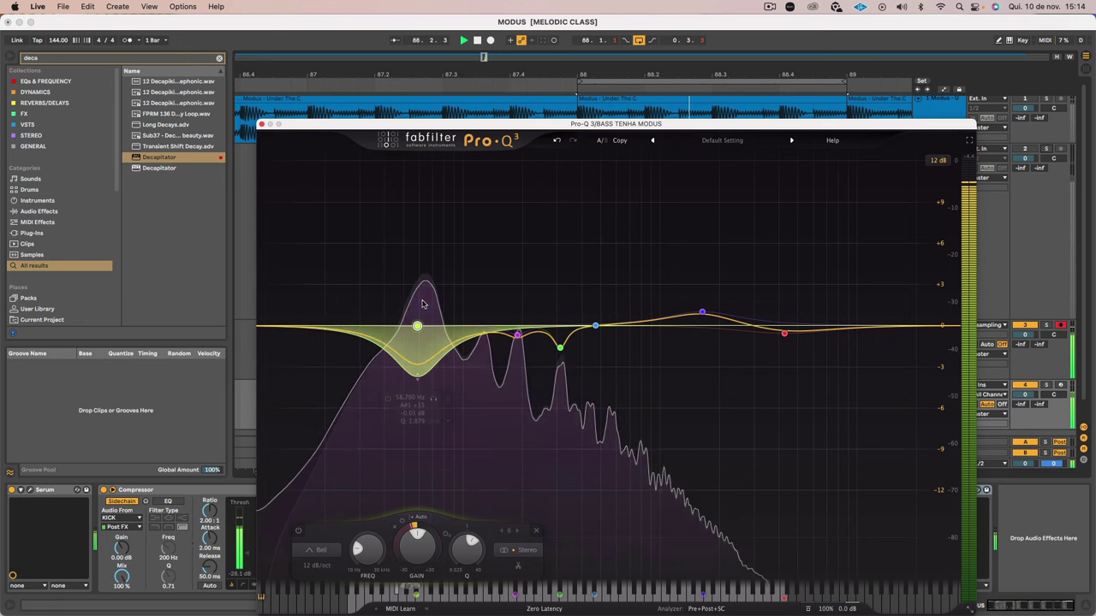
{"action": "left_click", "coordinate": [1048, 150]}
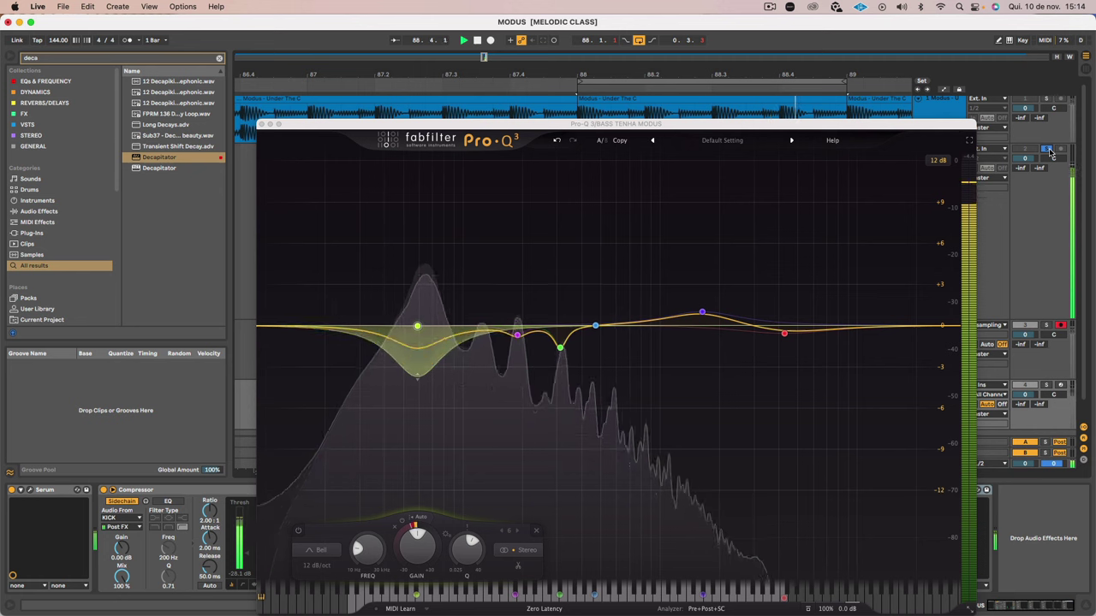
{"action": "left_click", "coordinate": [1050, 152]}
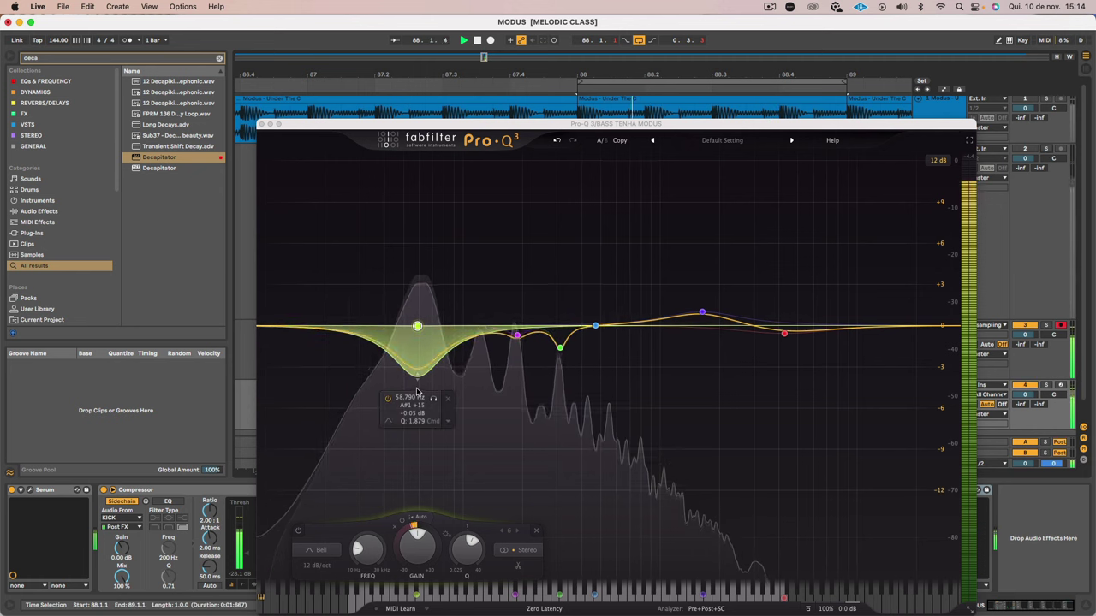
{"action": "left_click_drag", "start_coordinate": [417, 376], "coordinate": [417, 363]}
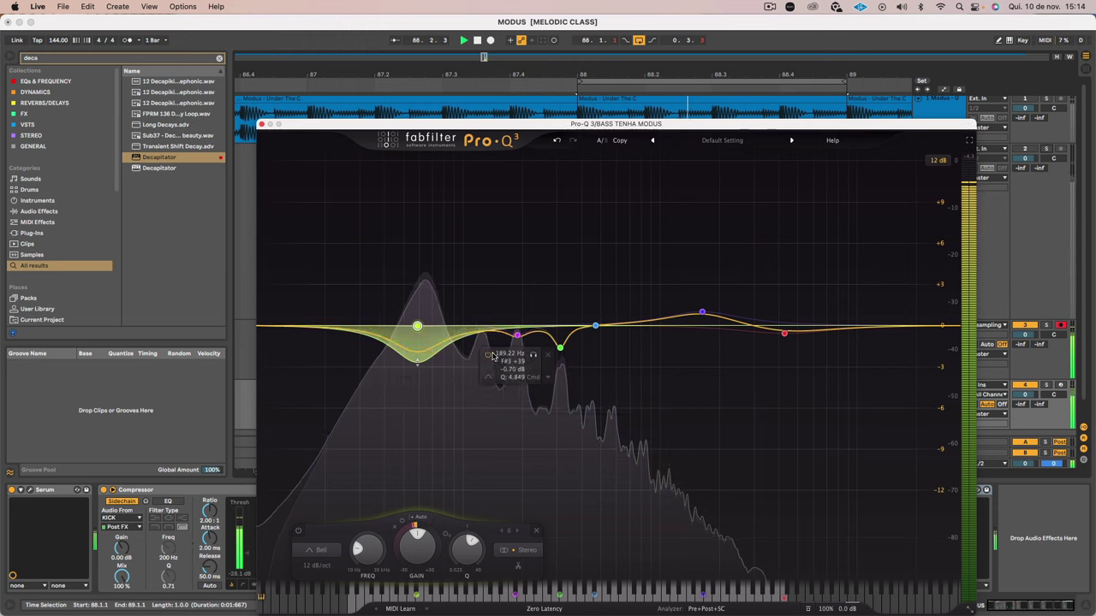
{"action": "left_click", "coordinate": [261, 124]}
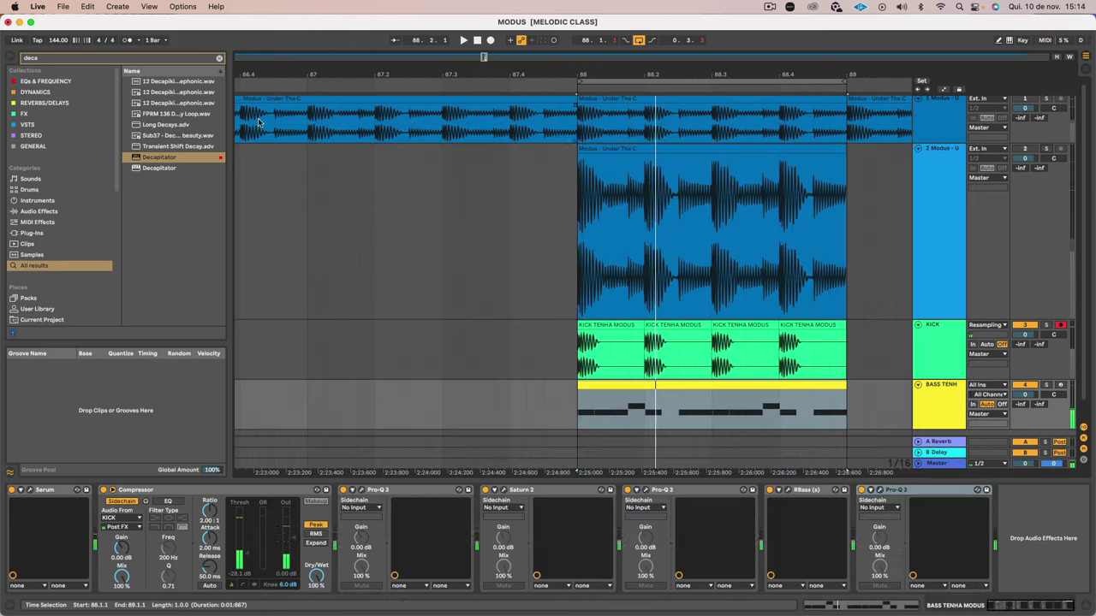
Step: Search the browser for "trans" and add TransX Multi (s) at the end of the bass track's device chain
{"action": "left_click", "coordinate": [117, 58]}
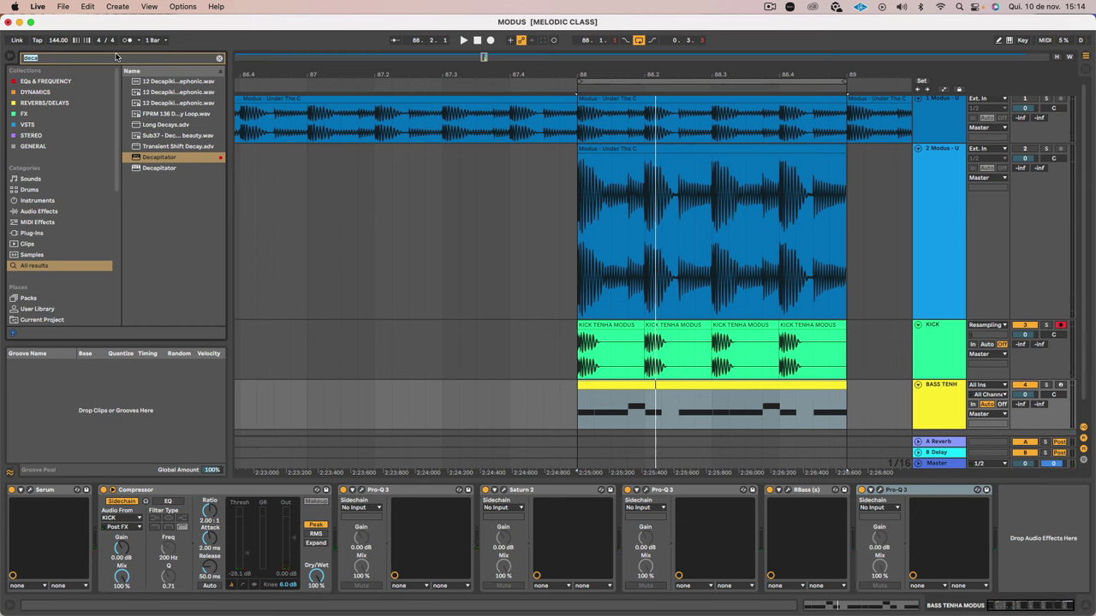
{"action": "type", "text": "trans"}
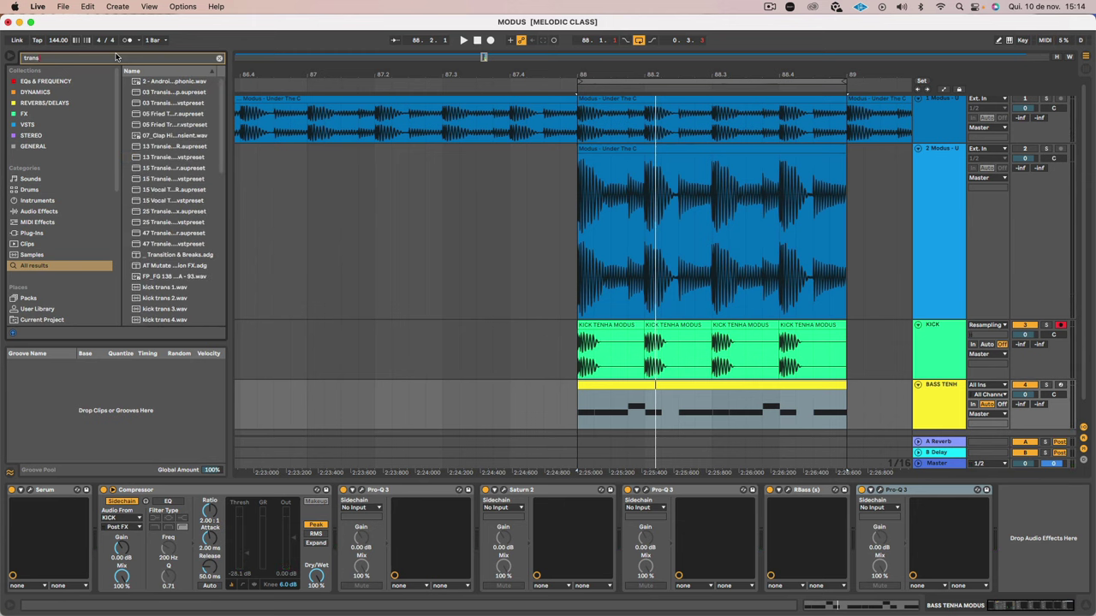
{"action": "scroll", "coordinate": [182, 185], "scroll_direction": "down", "scroll_amount": 10}
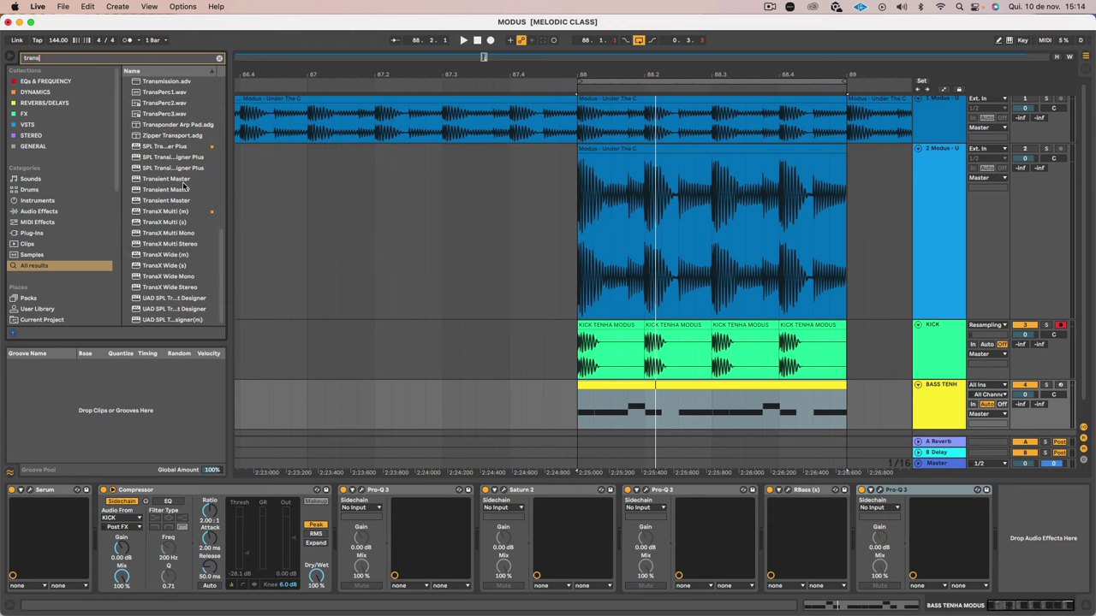
{"action": "left_click", "coordinate": [174, 225]}
{"action": "double_click", "coordinate": [175, 224]}
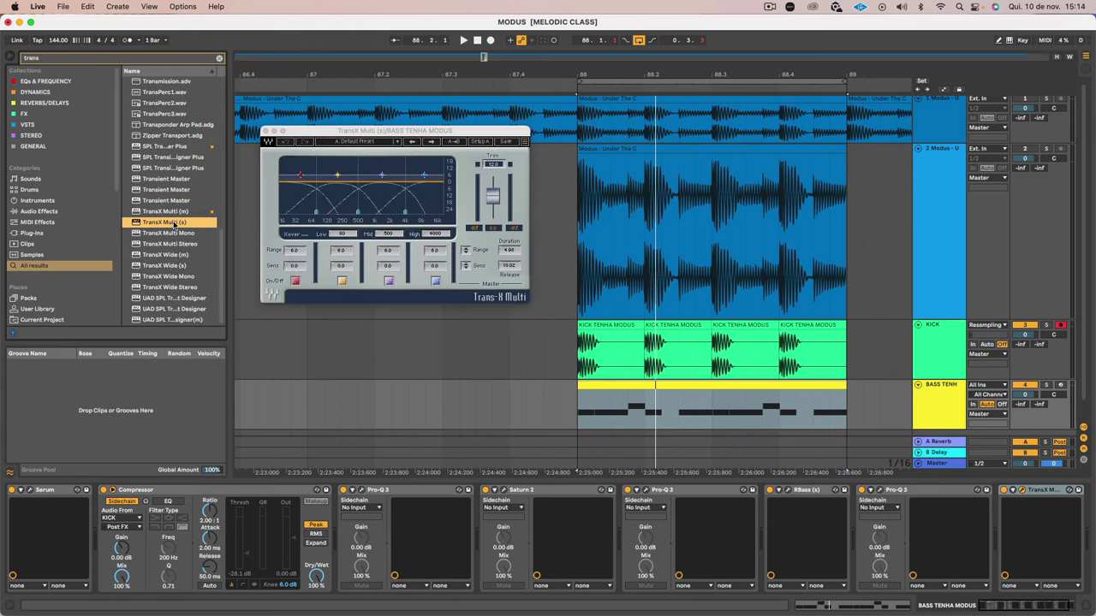
Step: Compare the loop with TransX Multi bypassed against the second Modus track soloed, and leave TransX Multi enabled
{"action": "key", "text": "space"}
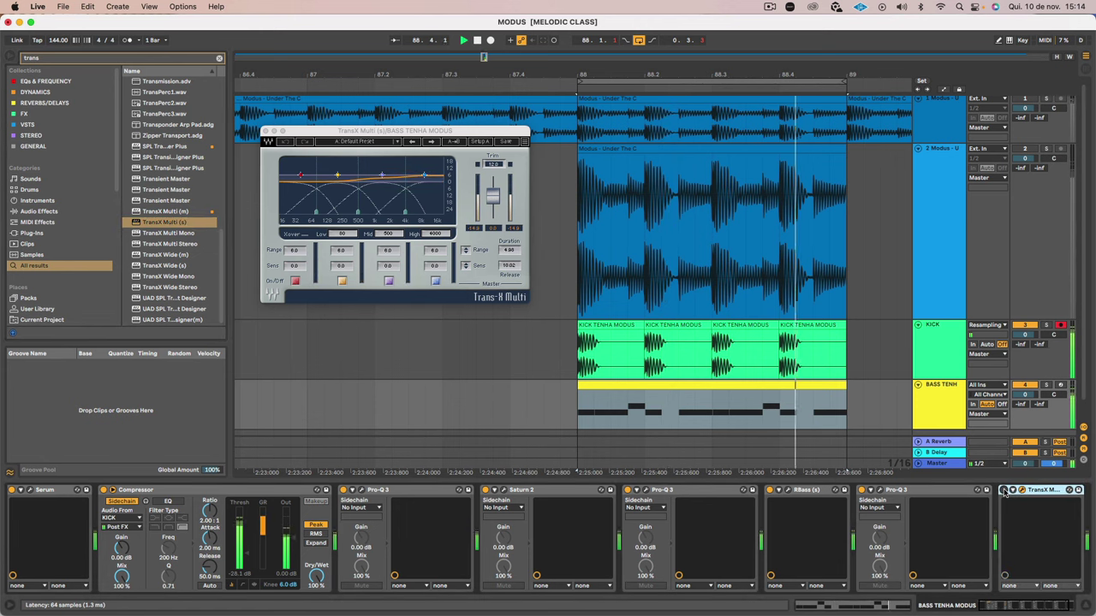
{"action": "left_click", "coordinate": [1046, 149]}
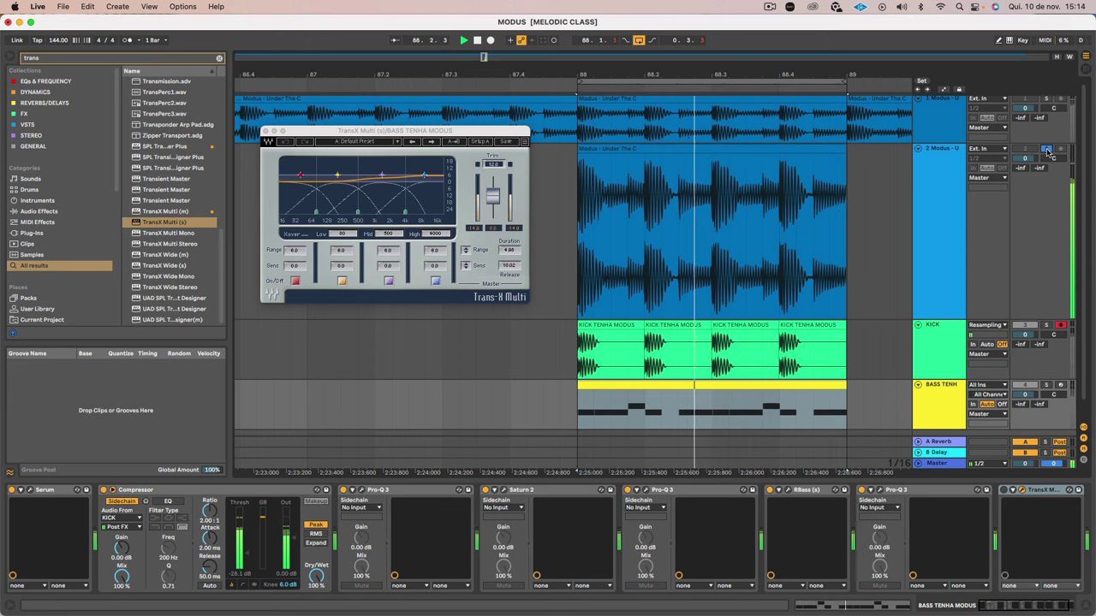
{"action": "left_click", "coordinate": [1045, 149]}
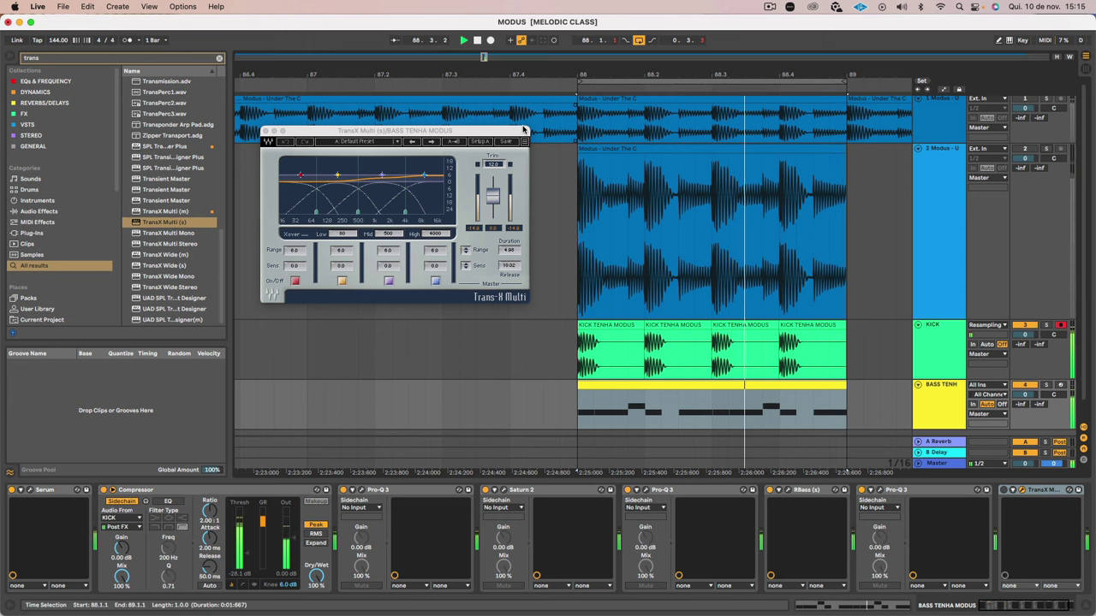
{"action": "left_click", "coordinate": [1003, 494]}
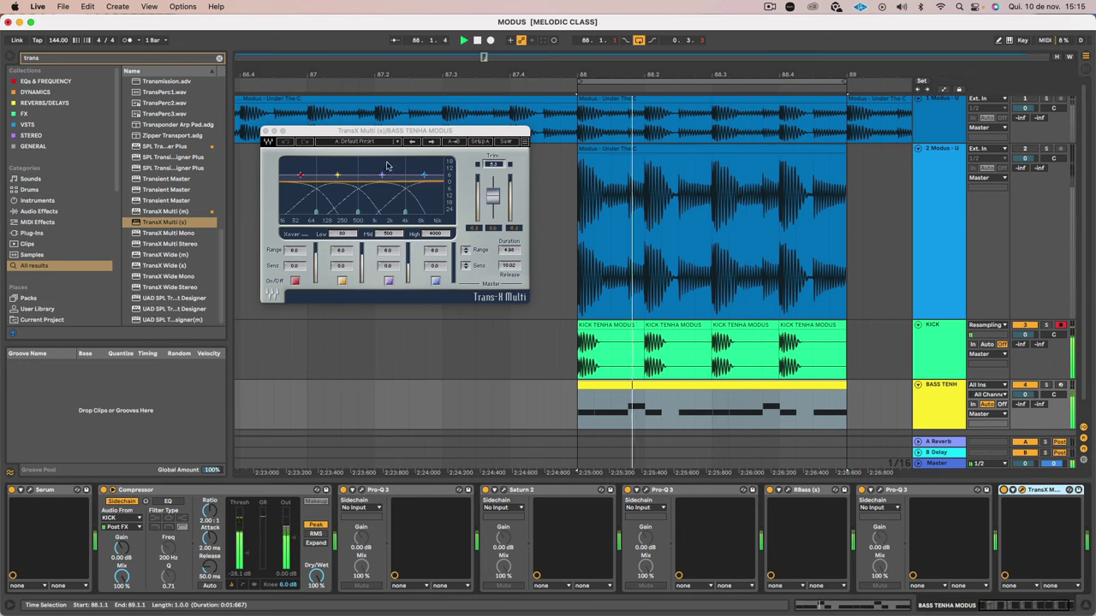
Step: In TransX Multi, set the high band's range to 0.3, the low crossover to 100 and the low band's range to 5.6
{"action": "left_click_drag", "start_coordinate": [434, 250], "coordinate": [434, 291]}
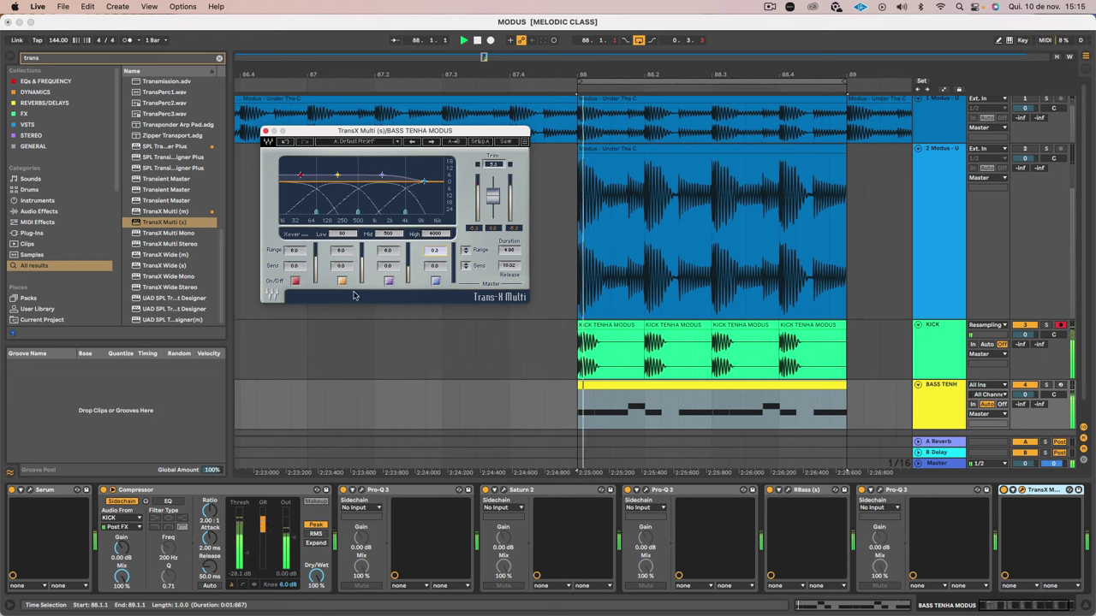
{"action": "left_click_drag", "start_coordinate": [358, 212], "coordinate": [321, 212]}
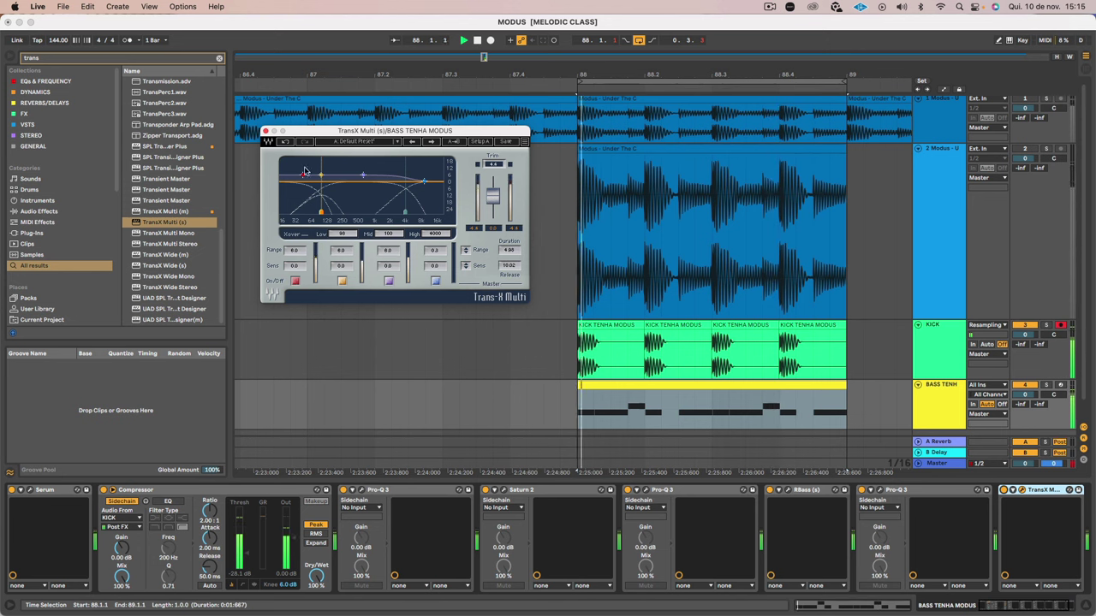
{"action": "mouse_move", "coordinate": [305, 171]}
{"action": "left_mouse_down"}
{"action": "mouse_move", "coordinate": [301, 186]}
{"action": "mouse_move", "coordinate": [303, 174]}
{"action": "left_mouse_up"}
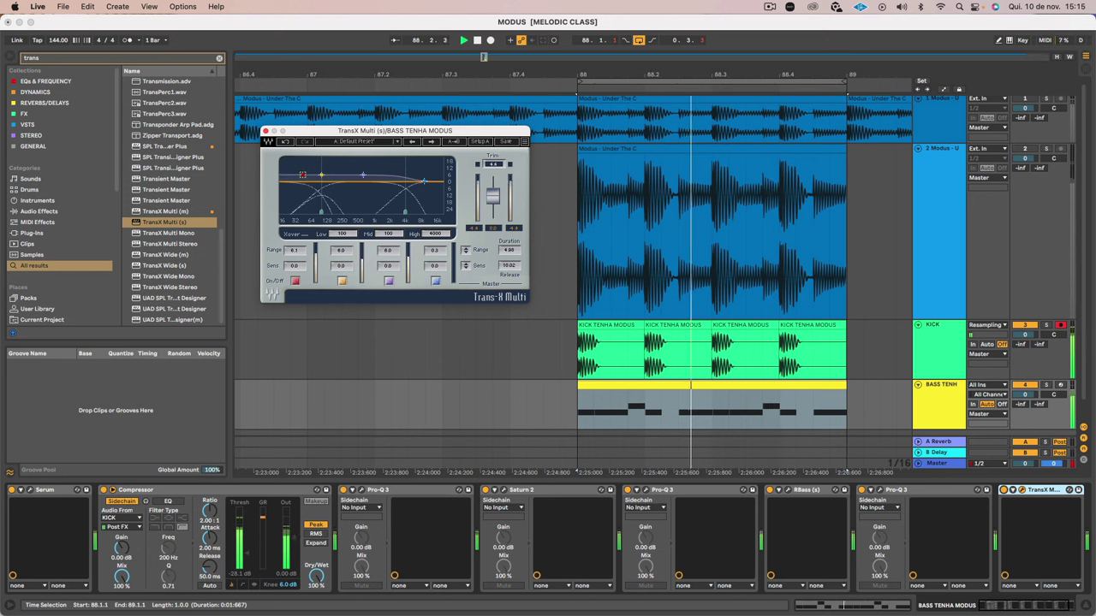
{"action": "left_click_drag", "start_coordinate": [320, 211], "coordinate": [365, 211]}
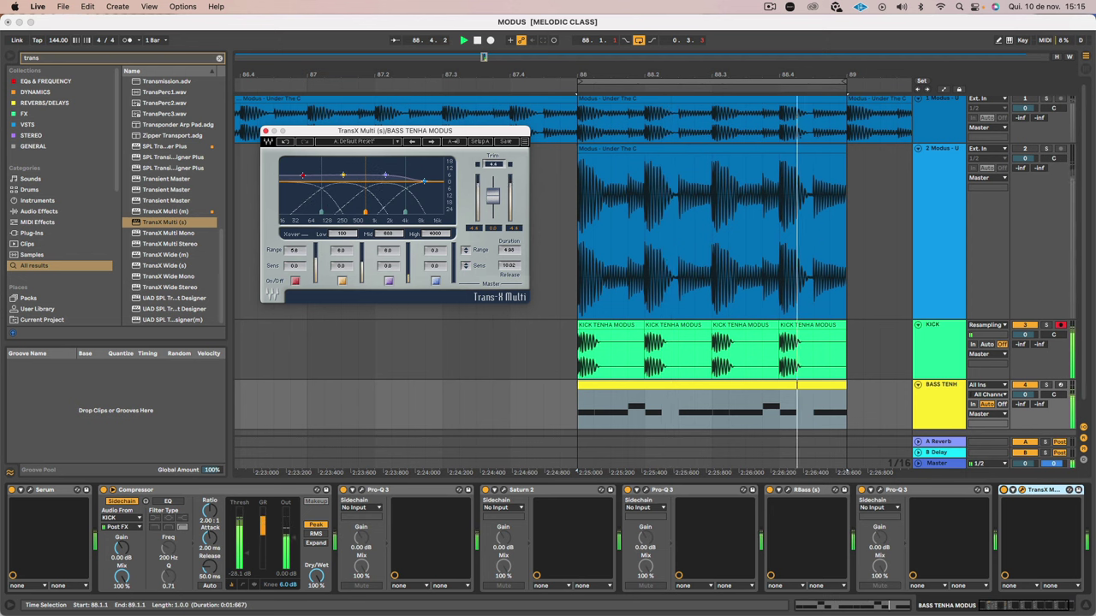
Step: Set TransX Multi's mid crossover to about 1.7 kHz and its third band's range to 7.7, comparing with the second Modus track soloed
{"action": "left_click_drag", "start_coordinate": [385, 175], "coordinate": [385, 180]}
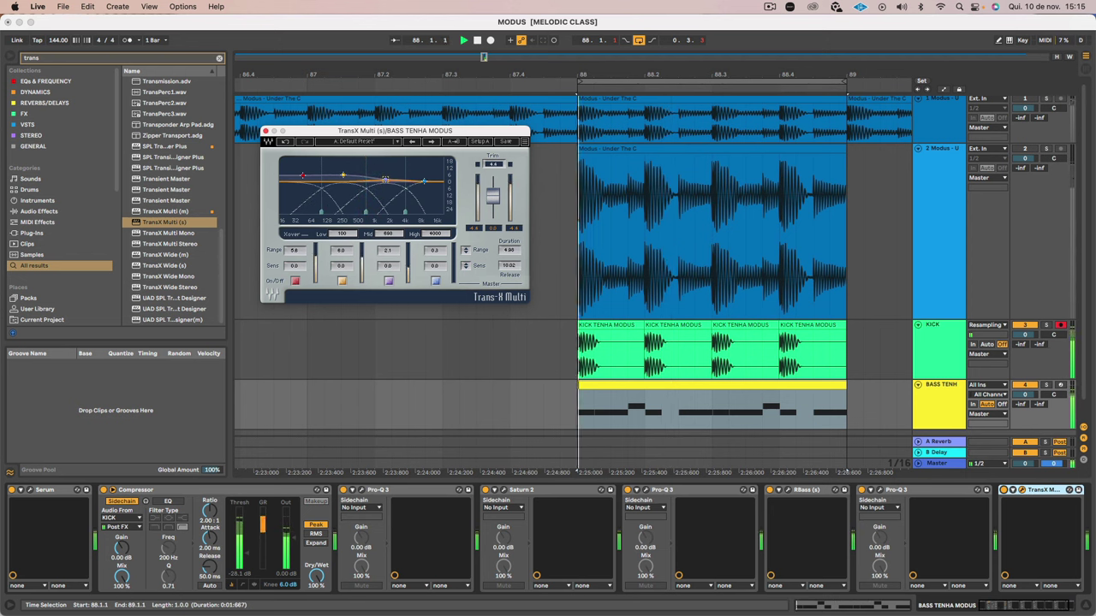
{"action": "left_click_drag", "start_coordinate": [386, 178], "coordinate": [396, 167]}
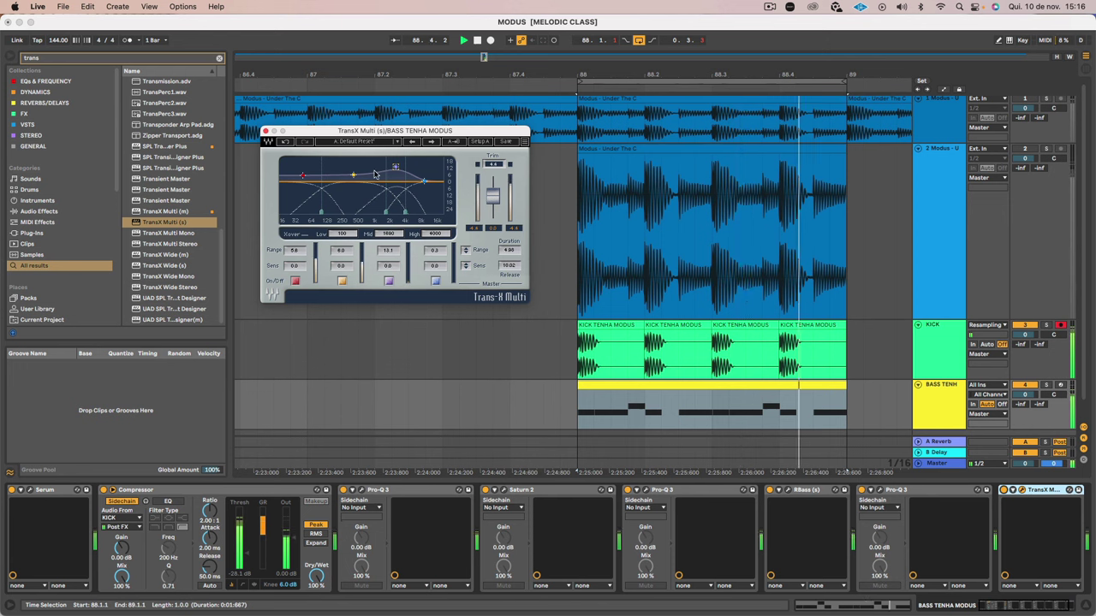
{"action": "left_click", "coordinate": [1047, 150]}
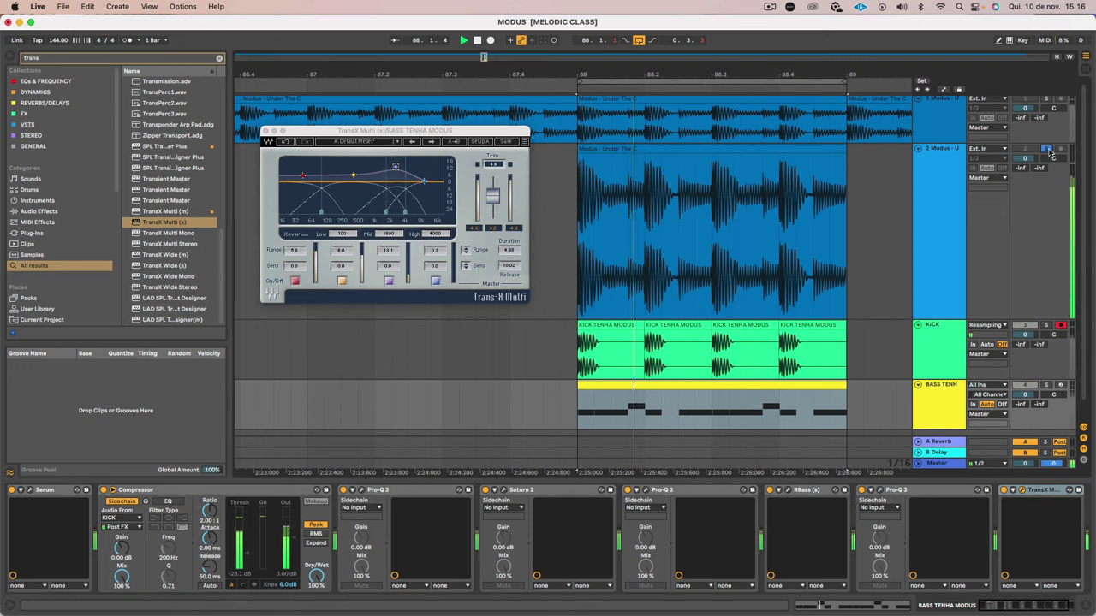
{"action": "left_click", "coordinate": [1047, 150]}
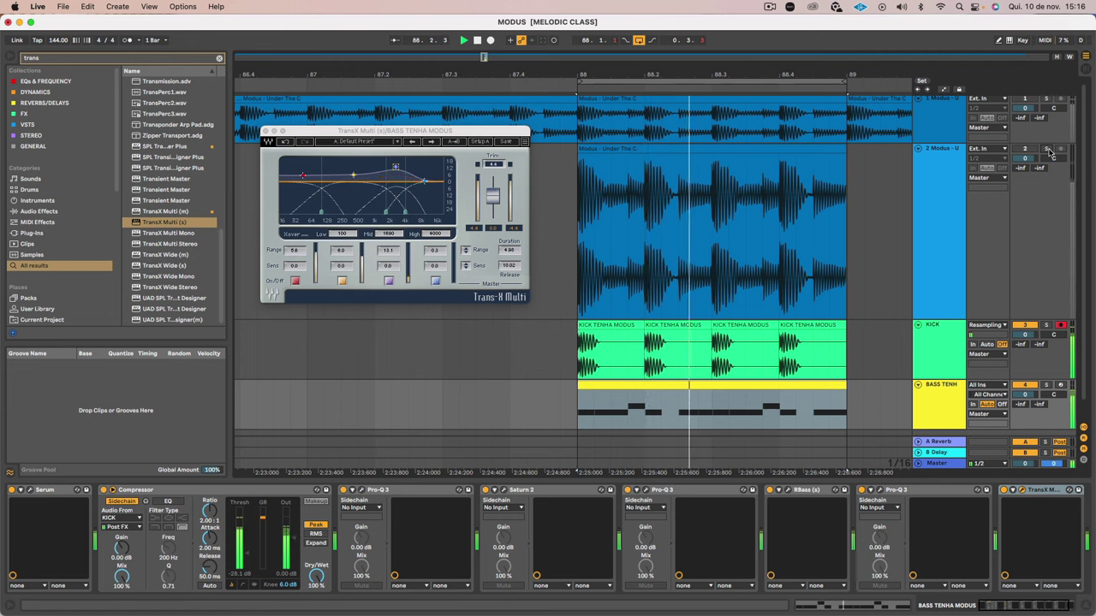
{"action": "left_click_drag", "start_coordinate": [397, 168], "coordinate": [398, 167]}
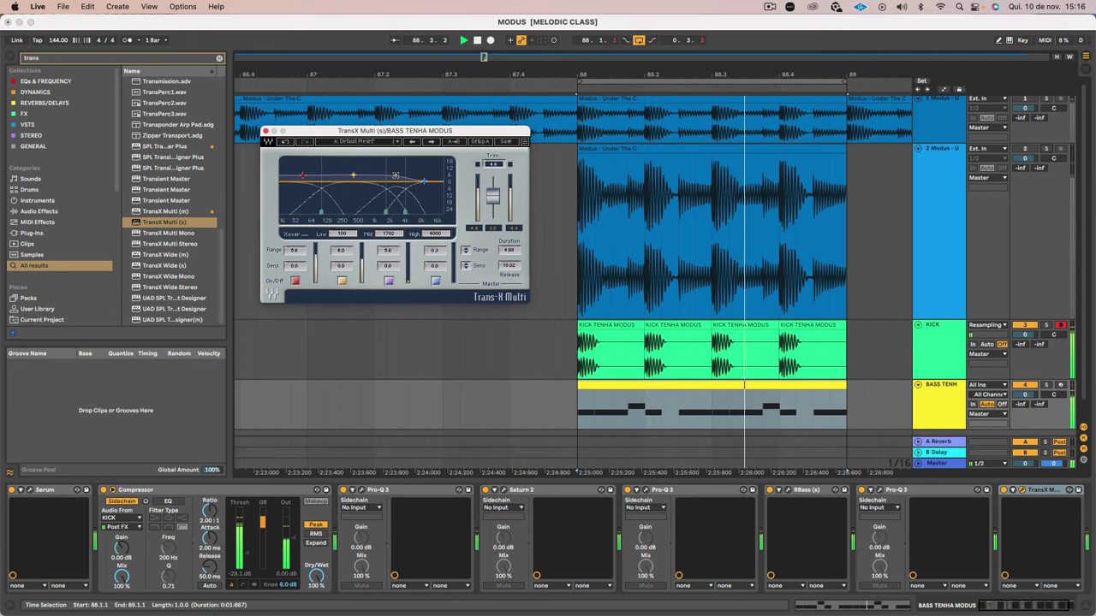
{"action": "mouse_move", "coordinate": [389, 251]}
{"action": "left_mouse_down"}
{"action": "mouse_move", "coordinate": [389, 281]}
{"action": "mouse_move", "coordinate": [389, 257]}
{"action": "left_mouse_up"}
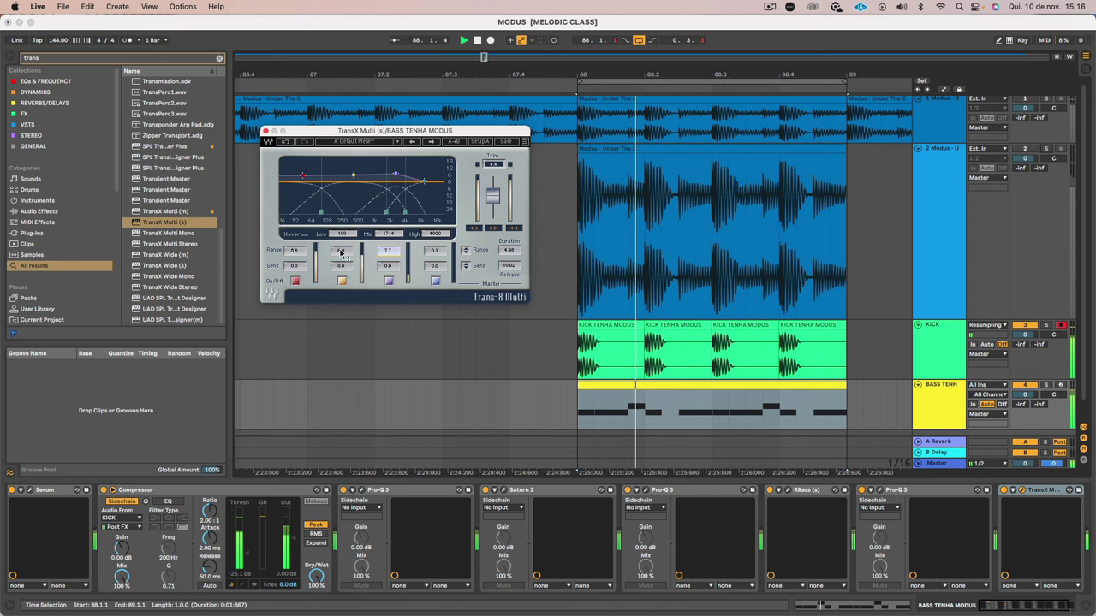
Step: Turn off TransX Multi's two lowest bands, compare with the second Modus track soloed, and close the plug-in window
{"action": "left_click", "coordinate": [294, 281]}
{"action": "left_click", "coordinate": [295, 282]}
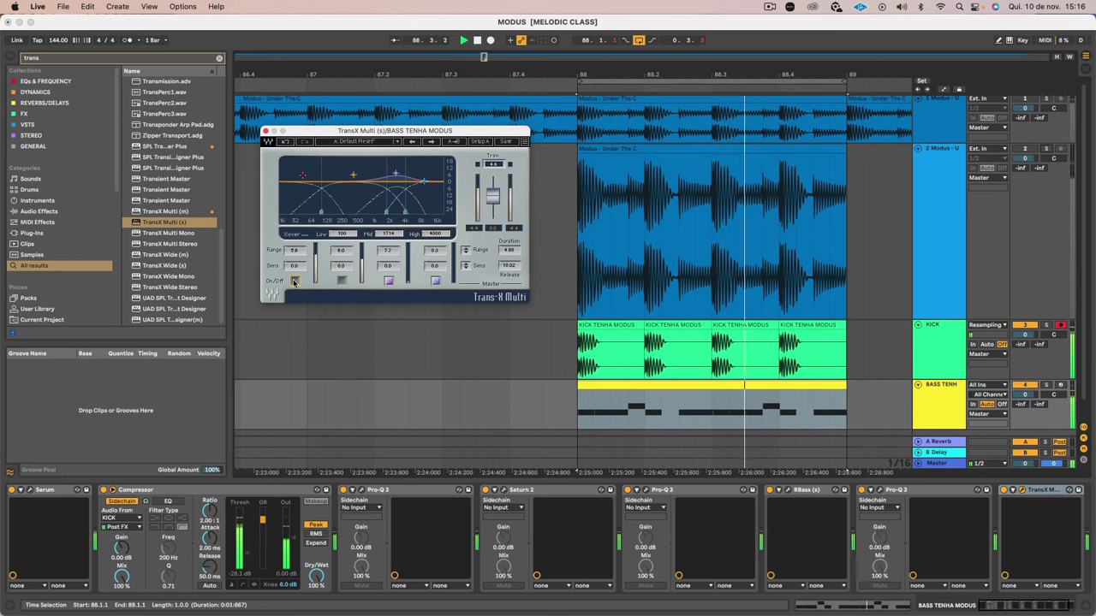
{"action": "left_click", "coordinate": [1046, 149]}
{"action": "left_click", "coordinate": [1045, 149]}
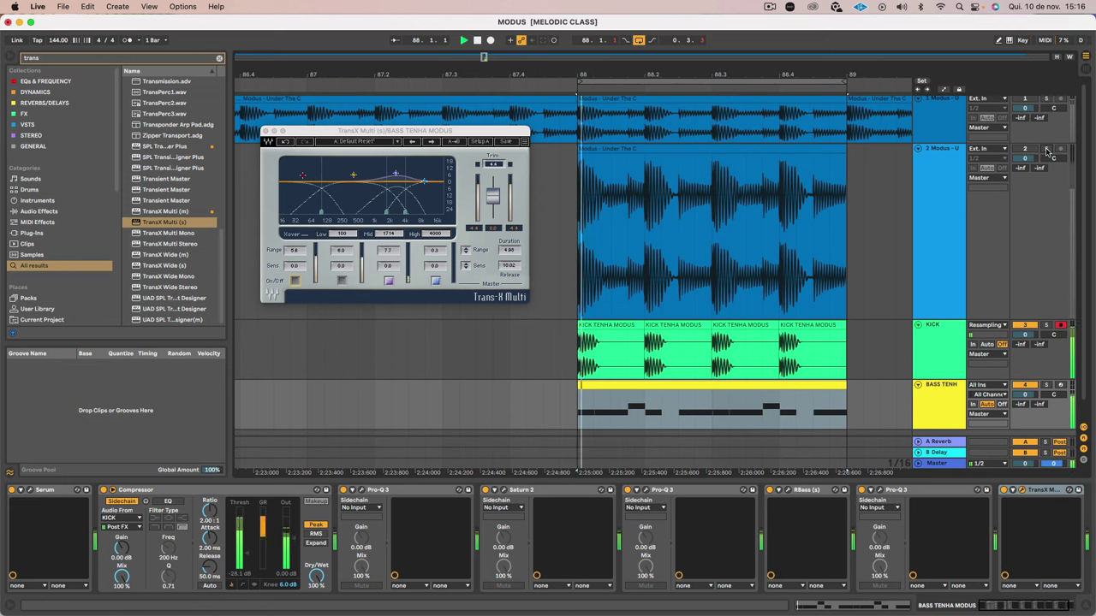
{"action": "left_click", "coordinate": [267, 131]}
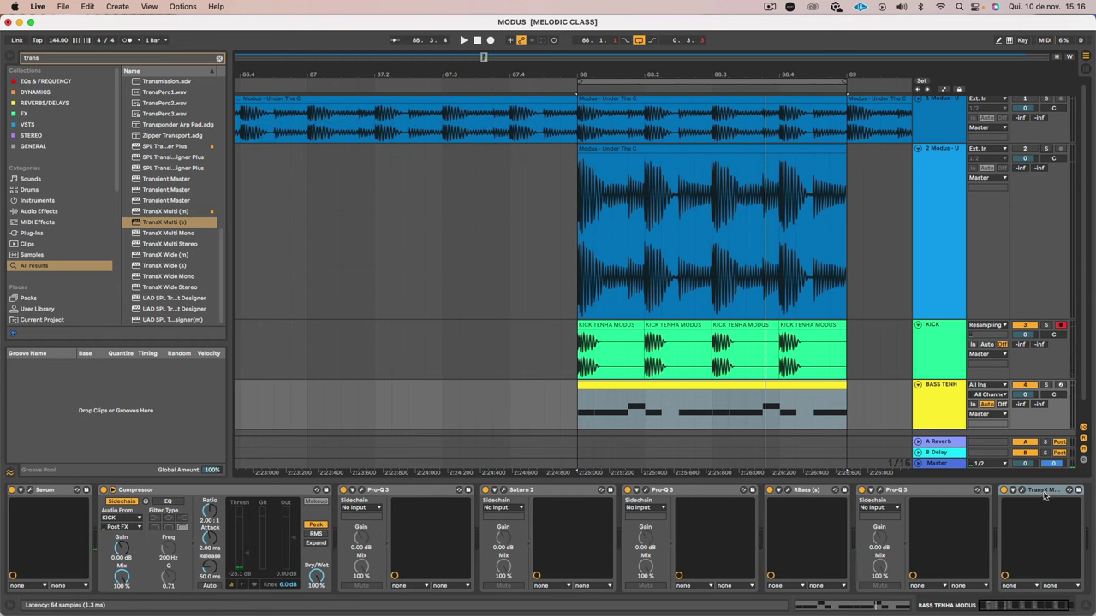
Step: Search the browser for "lfot" and add LFOTool after TransX Multi on the bass track
{"action": "left_click", "coordinate": [945, 392]}
{"action": "scroll", "coordinate": [945, 392], "scroll_direction": "down", "scroll_amount": 1}
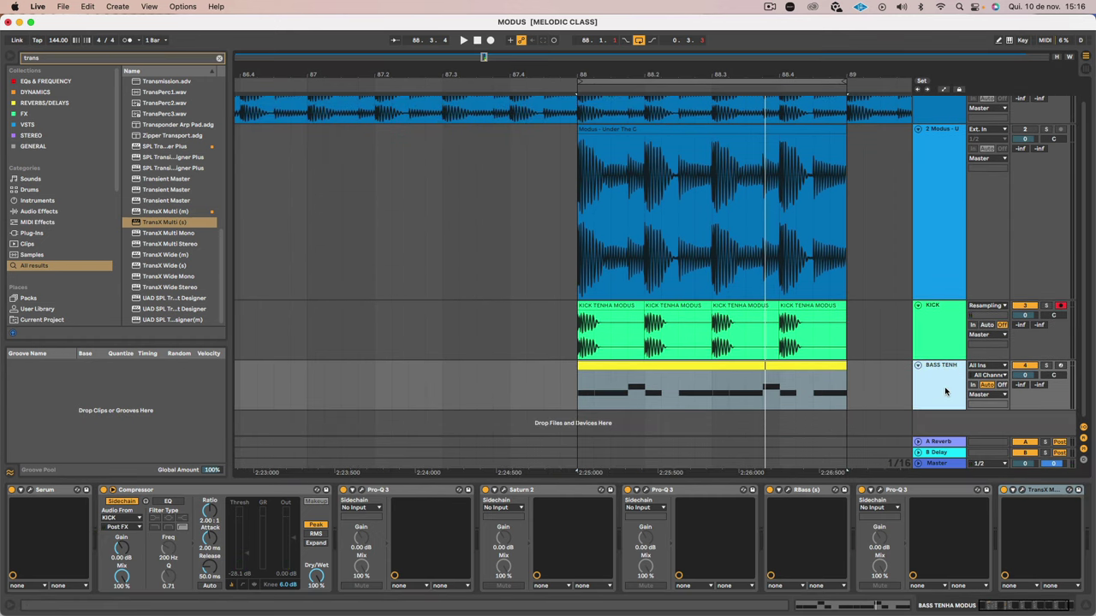
{"action": "left_click", "coordinate": [49, 59]}
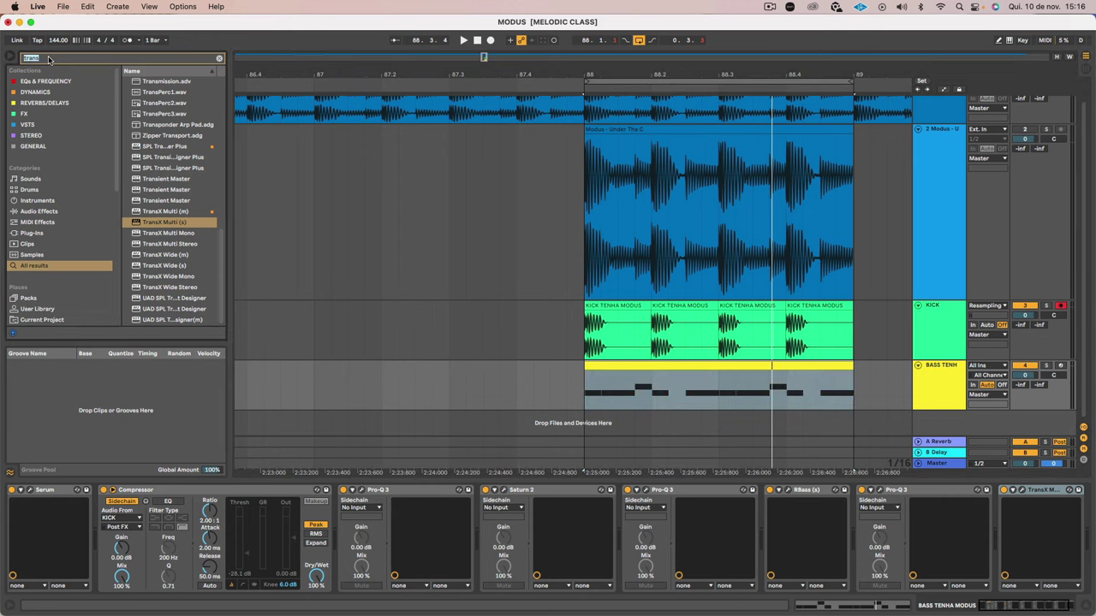
{"action": "type", "text": "lfo"}
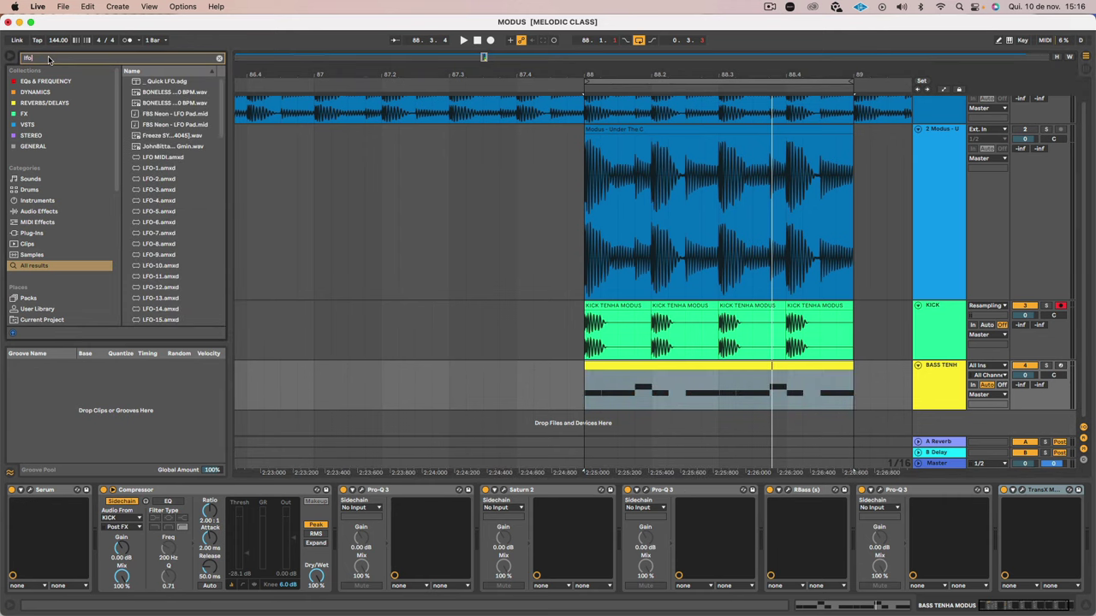
{"action": "type", "text": " tool"}
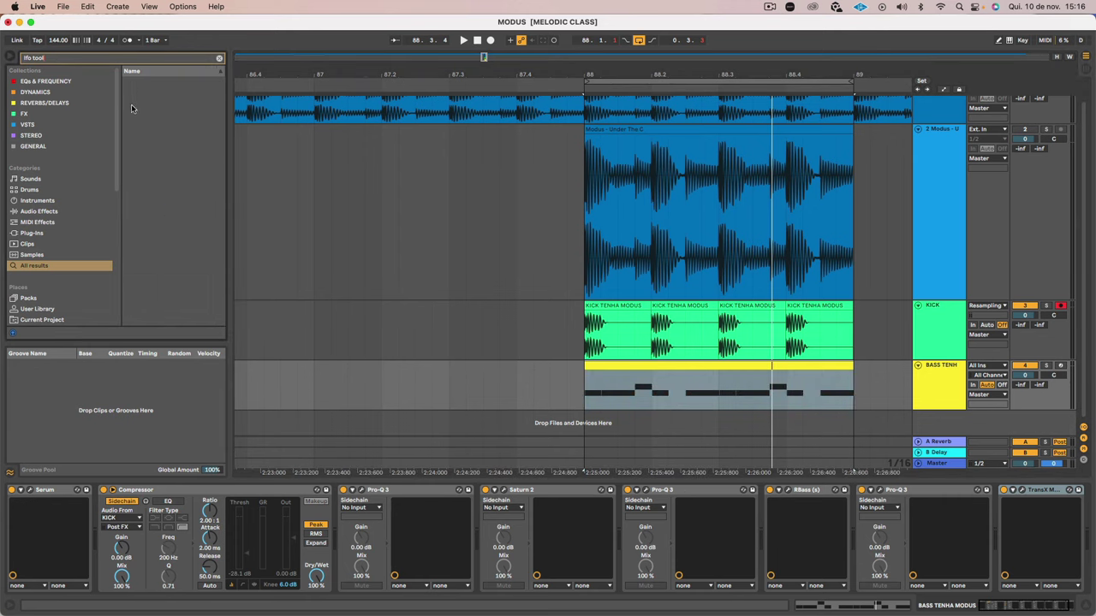
{"action": "left_click", "coordinate": [32, 268]}
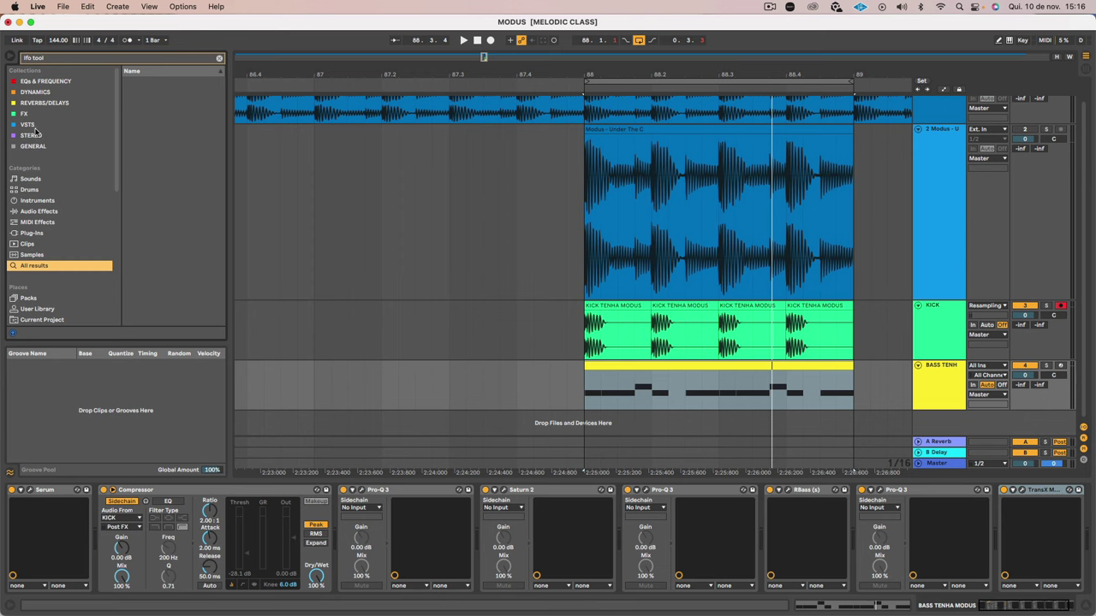
{"action": "left_click", "coordinate": [47, 59]}
{"action": "type", "text": "t"}
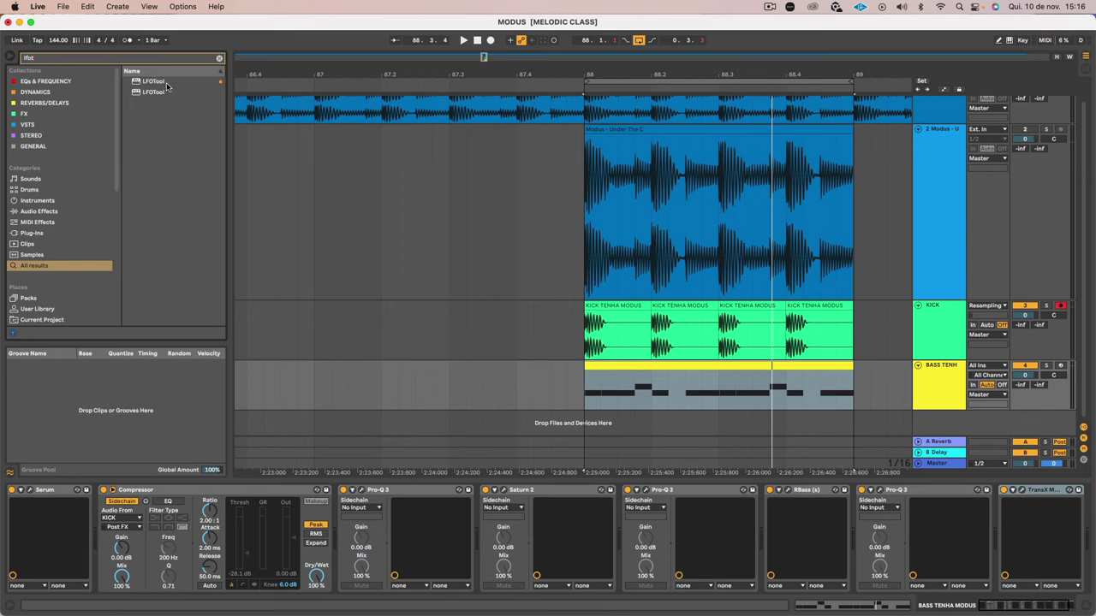
{"action": "left_click", "coordinate": [166, 81]}
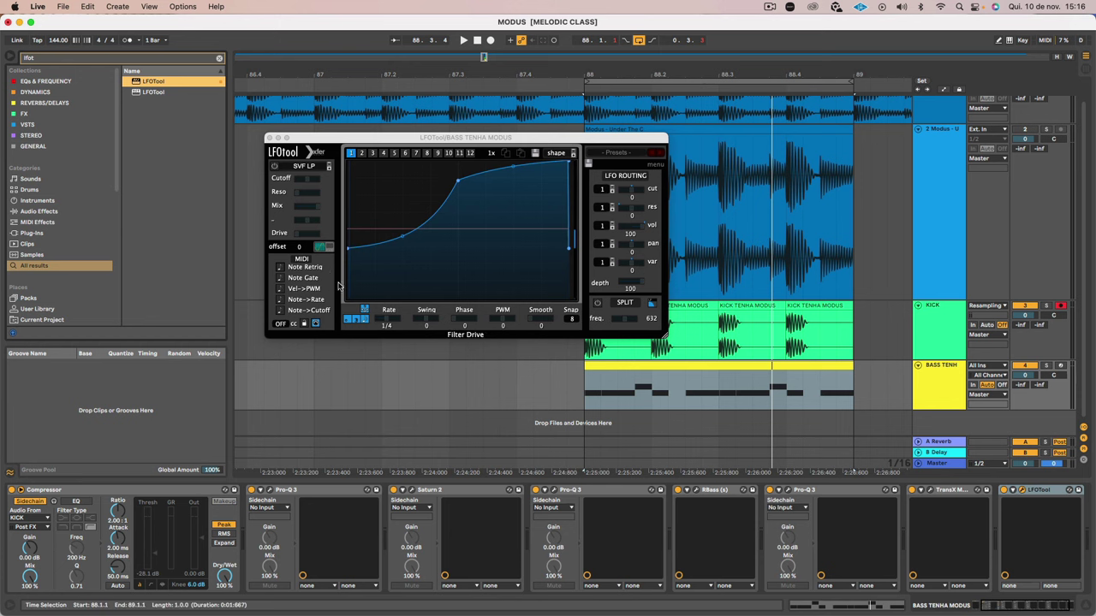
Step: Shape LFOTool's volume curve to rise from zero to full within the first tenth of the cycle, comparing with the second Modus track soloed
{"action": "left_click_drag", "start_coordinate": [349, 250], "coordinate": [348, 297]}
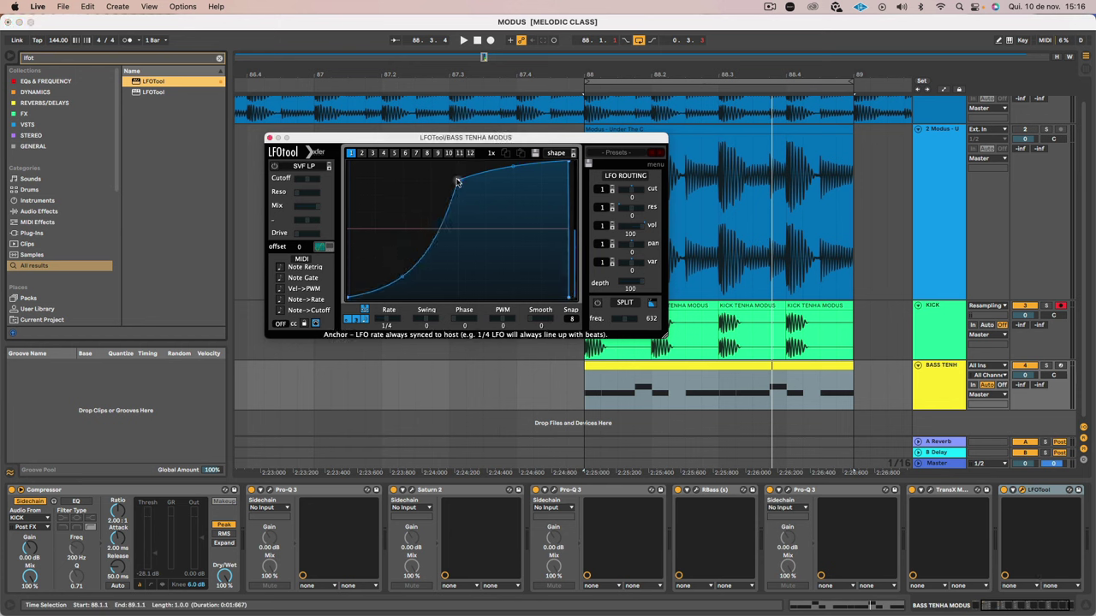
{"action": "left_click_drag", "start_coordinate": [456, 181], "coordinate": [374, 152]}
{"action": "key", "text": "space"}
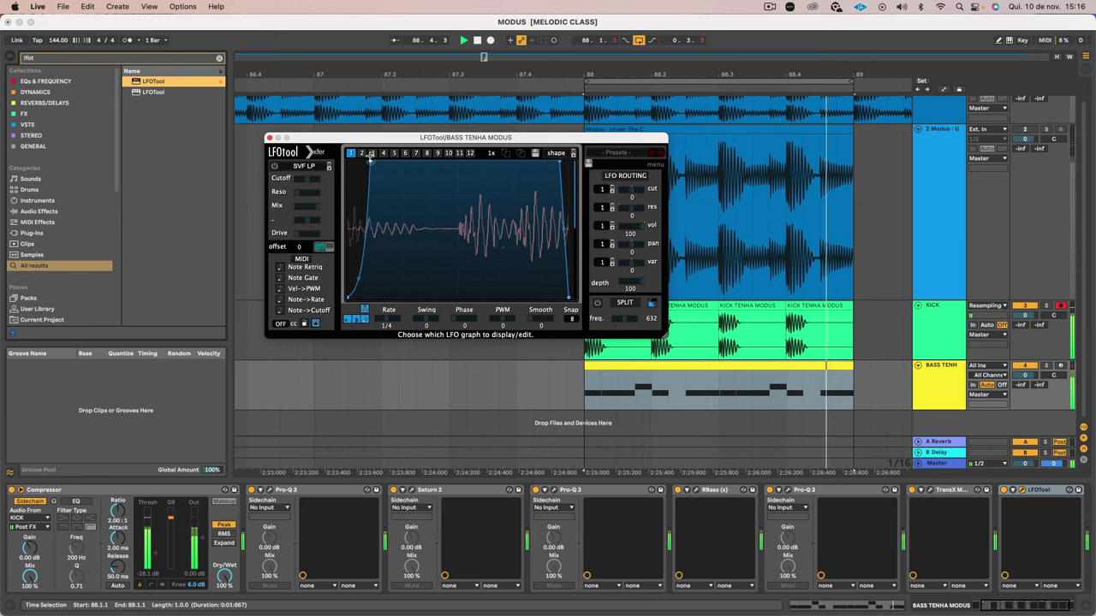
{"action": "left_click", "coordinate": [1048, 130]}
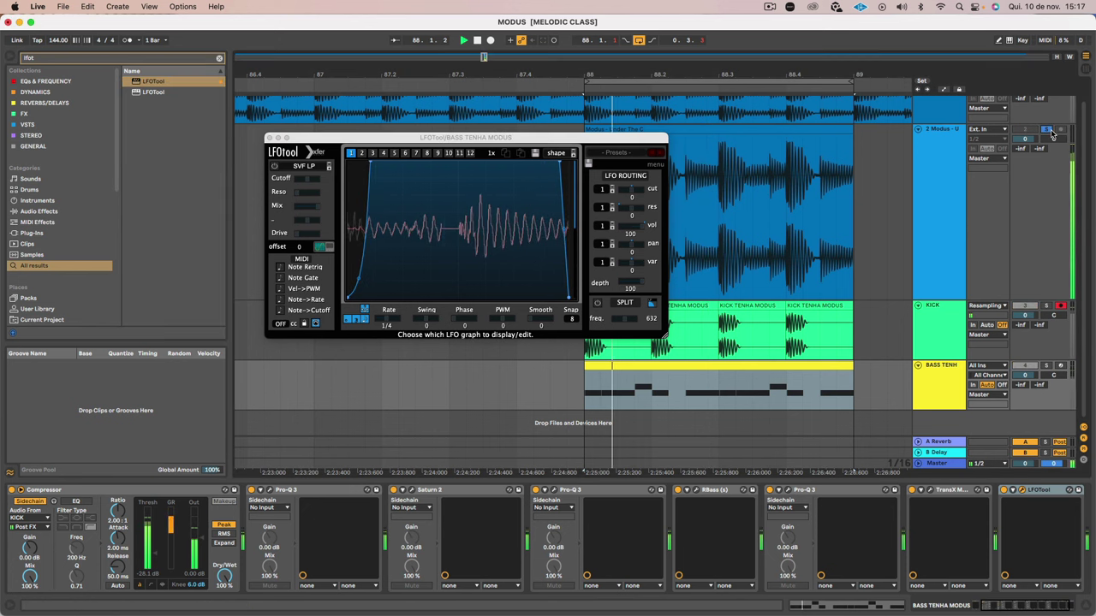
{"action": "left_click", "coordinate": [1047, 130]}
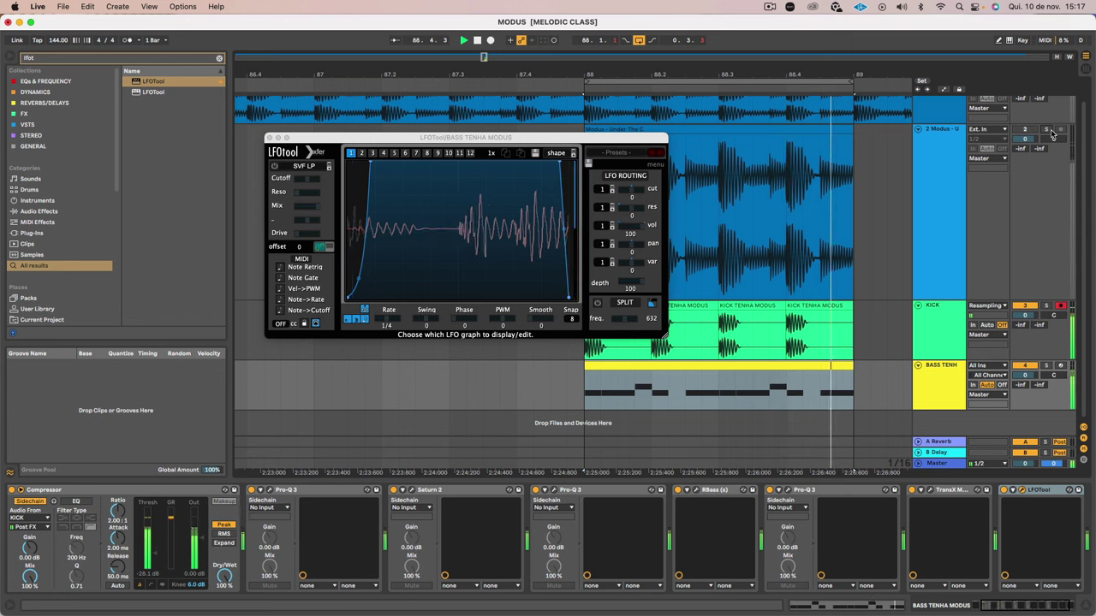
{"action": "left_click", "coordinate": [1046, 129]}
{"action": "left_click", "coordinate": [1047, 129]}
{"action": "key", "text": "space"}
Step: Reopen Serum on the bass track and start playback of the loop
{"action": "scroll", "coordinate": [73, 492], "scroll_direction": "left", "scroll_amount": 3}
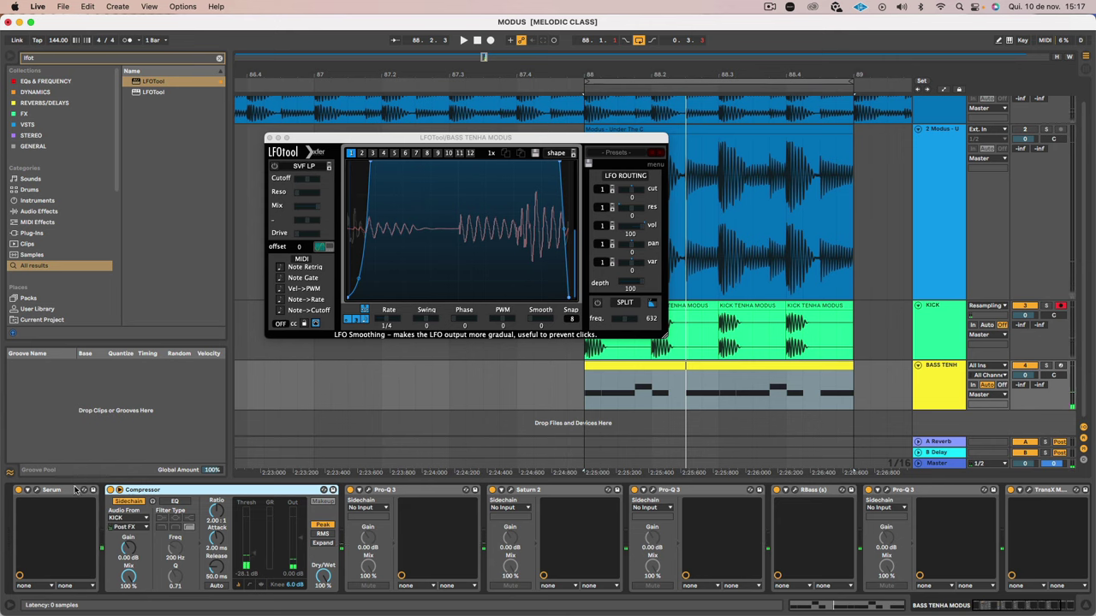
{"action": "left_click", "coordinate": [36, 489]}
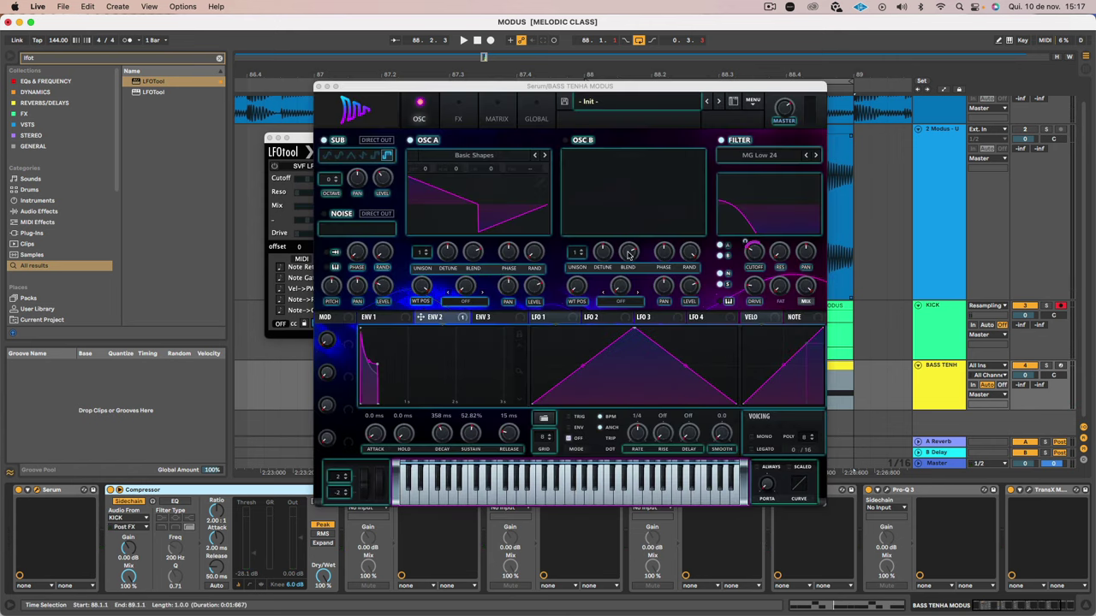
{"action": "key", "text": "space"}
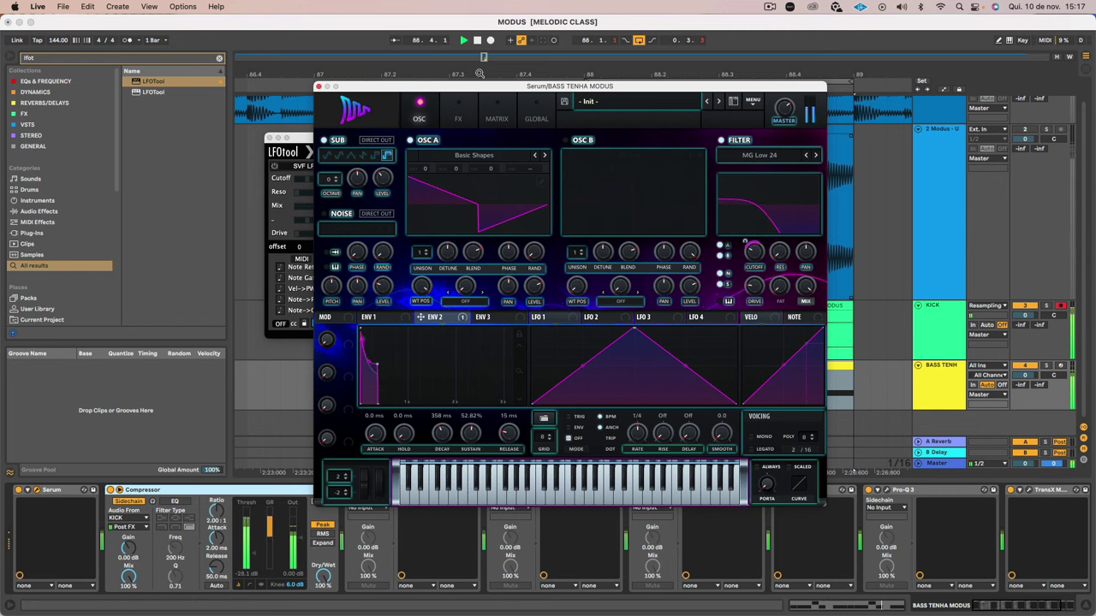
Step: Try Serum's Hyper/Dimension and Distortion effects on the bass, switch both off, and return to the oscillator page
{"action": "left_click", "coordinate": [457, 117]}
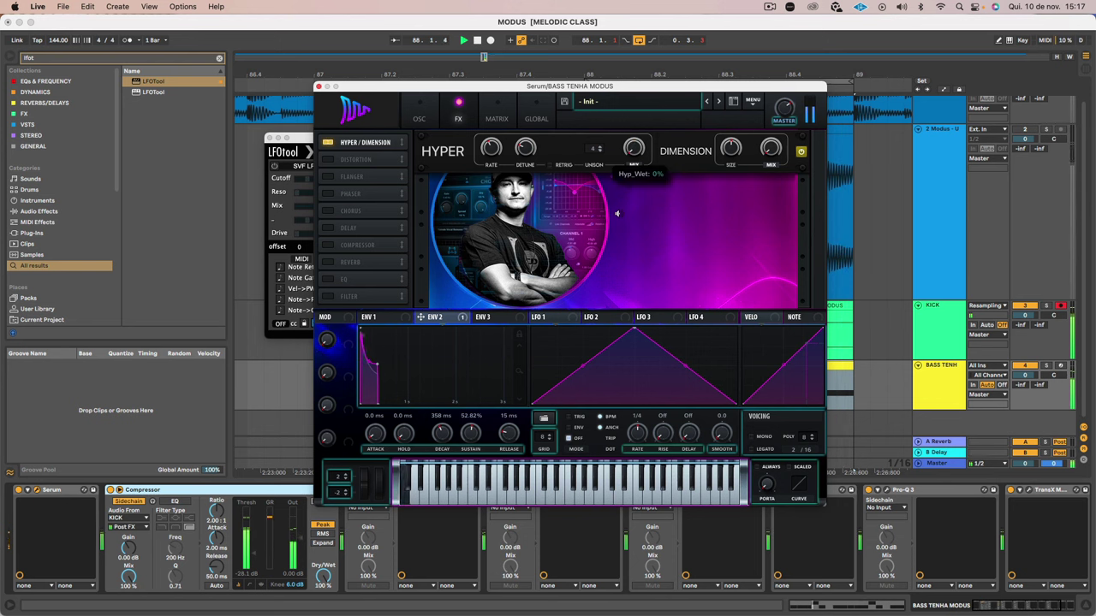
{"action": "mouse_move", "coordinate": [619, 181]}
{"action": "left_mouse_down"}
{"action": "mouse_move", "coordinate": [618, 155]}
{"action": "mouse_move", "coordinate": [605, 173]}
{"action": "left_mouse_up"}
{"action": "left_click", "coordinate": [327, 159]}
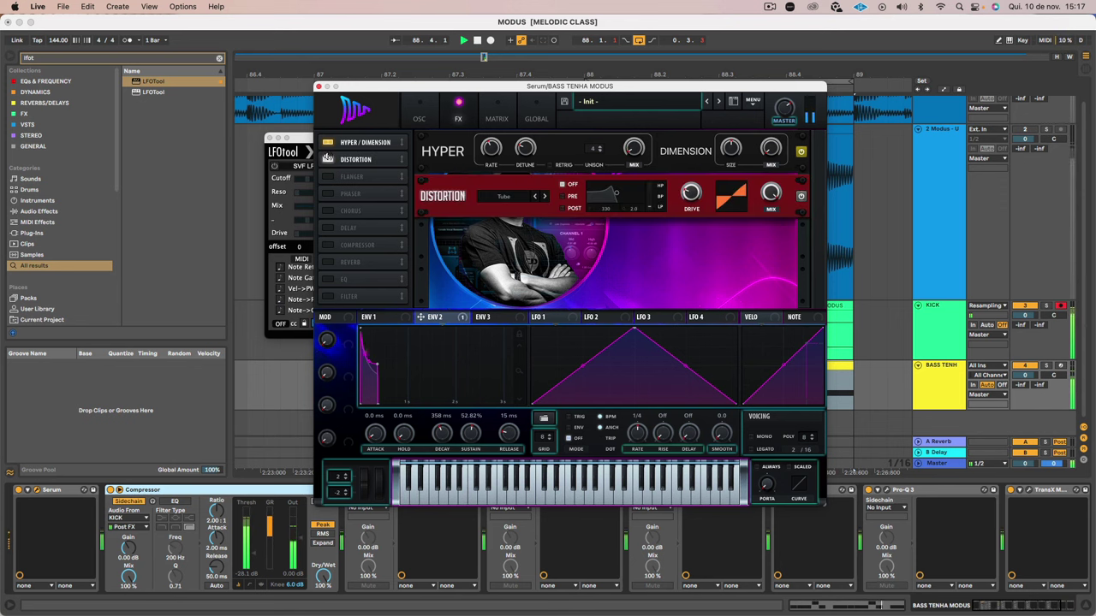
{"action": "left_click", "coordinate": [327, 159]}
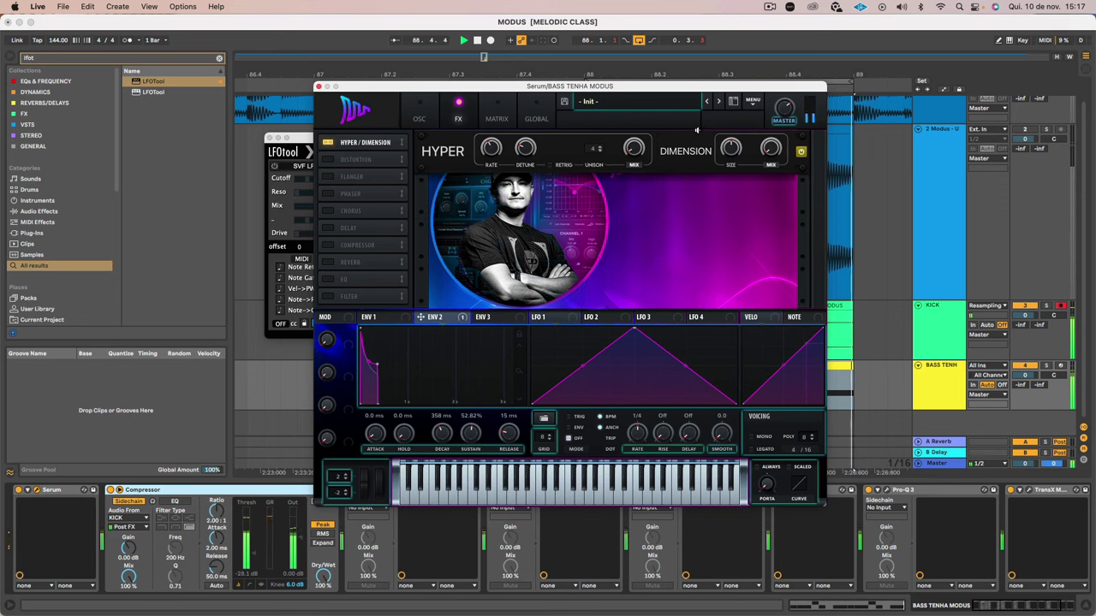
{"action": "left_click_drag", "start_coordinate": [633, 152], "coordinate": [642, 128]}
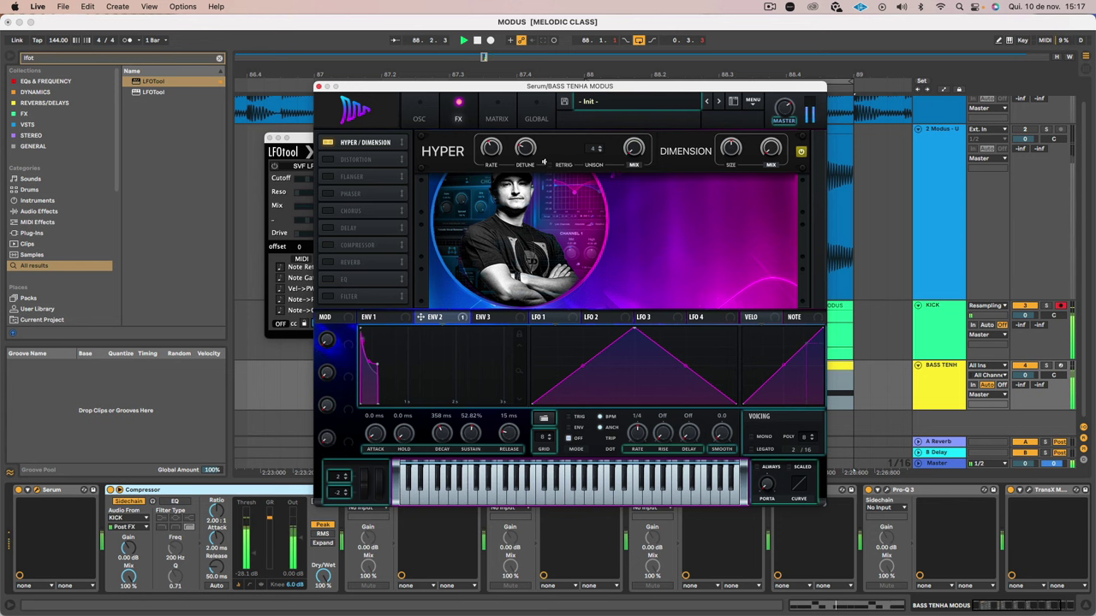
{"action": "left_click", "coordinate": [327, 142]}
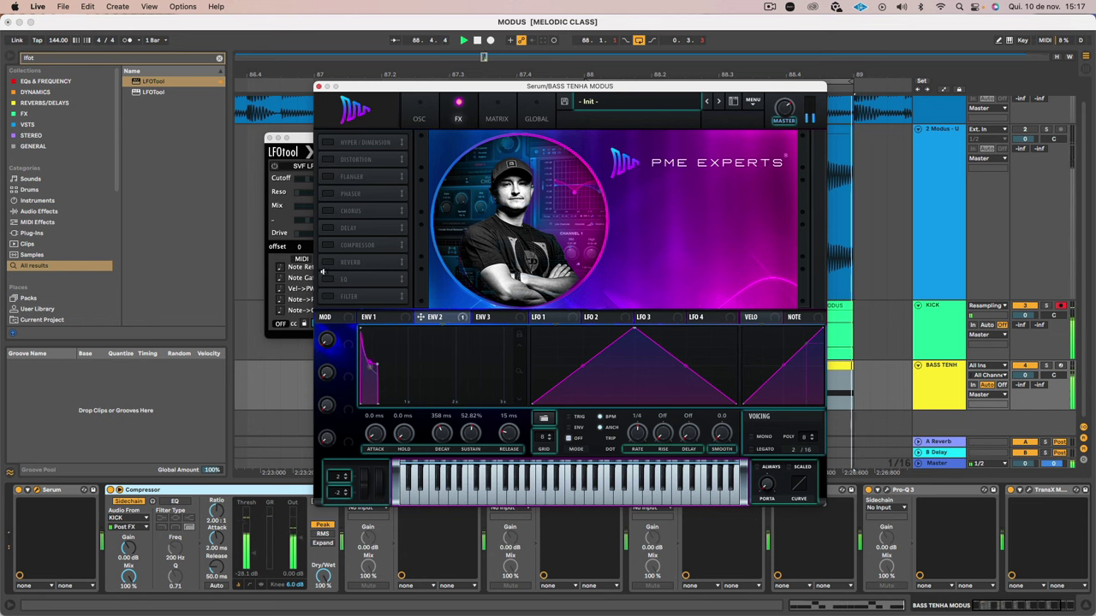
{"action": "left_click", "coordinate": [418, 113]}
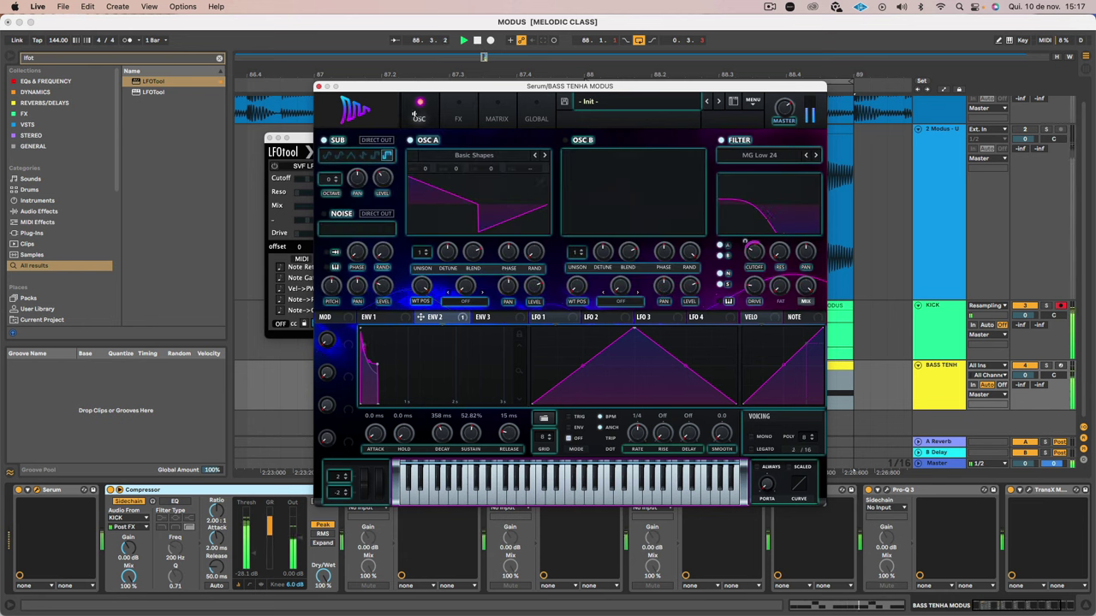
Step: Compare with the second Modus track soloed and fine-tune the envelope modulation amount on Serum's filter cutoff
{"action": "left_click", "coordinate": [1045, 128]}
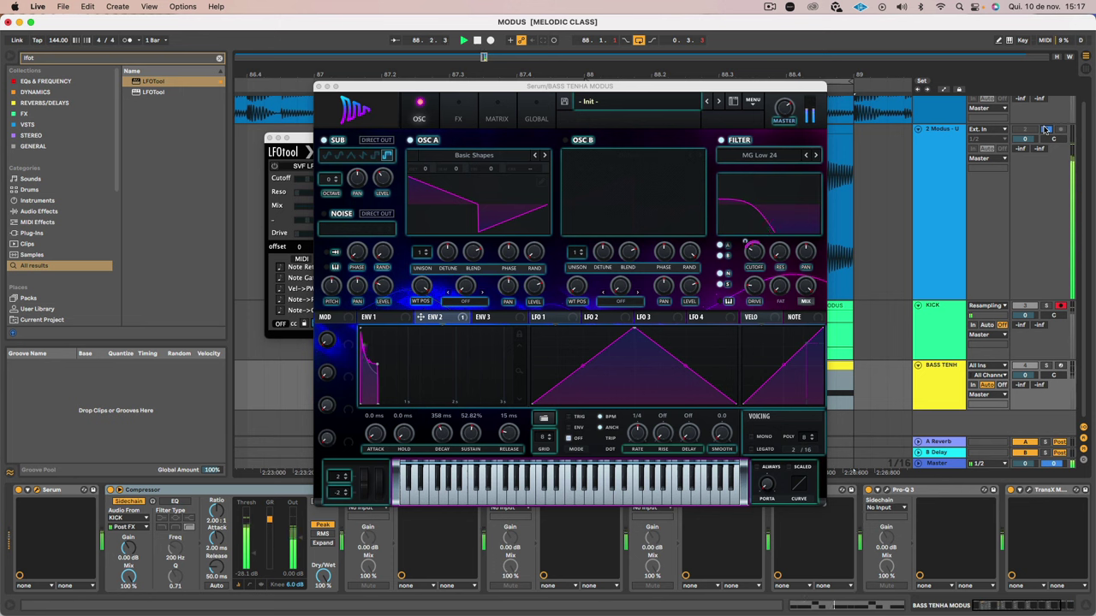
{"action": "left_click", "coordinate": [1045, 128]}
{"action": "left_click", "coordinate": [742, 242]}
{"action": "mouse_move", "coordinate": [743, 240]}
{"action": "left_click_drag", "start_coordinate": [743, 238], "coordinate": [742, 240]}
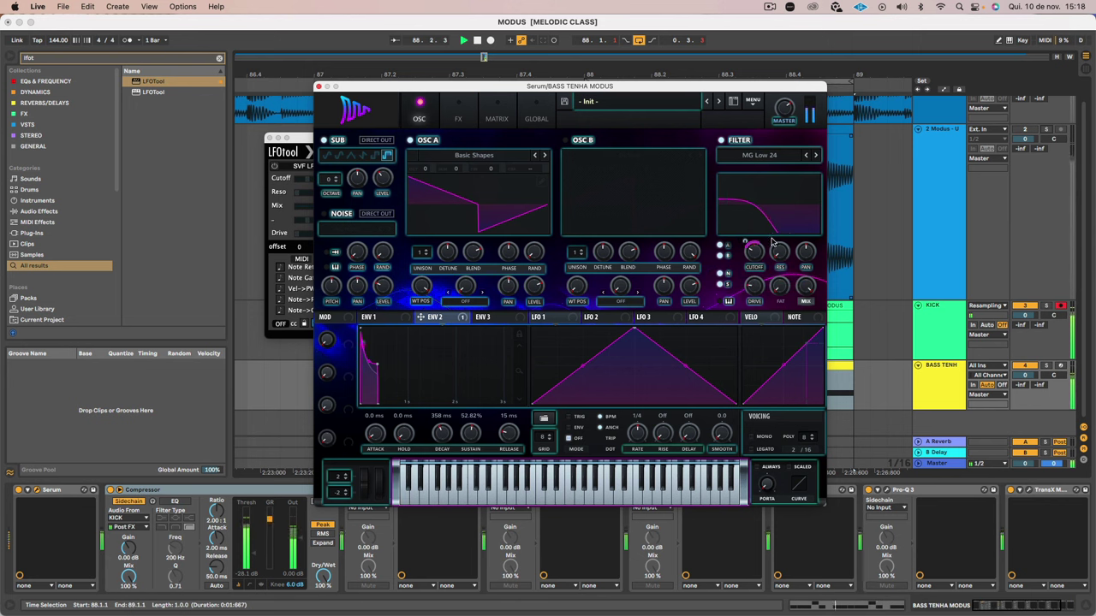
Step: Audition the kick and bass loop and close the Serum window
{"action": "key", "text": "space"}
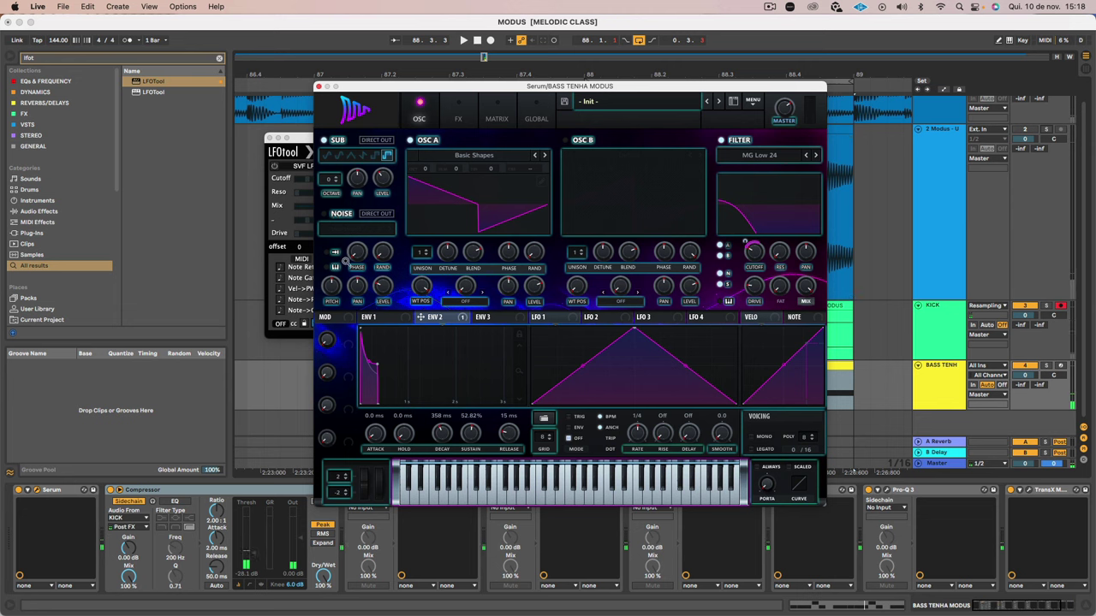
{"action": "left_click", "coordinate": [462, 42]}
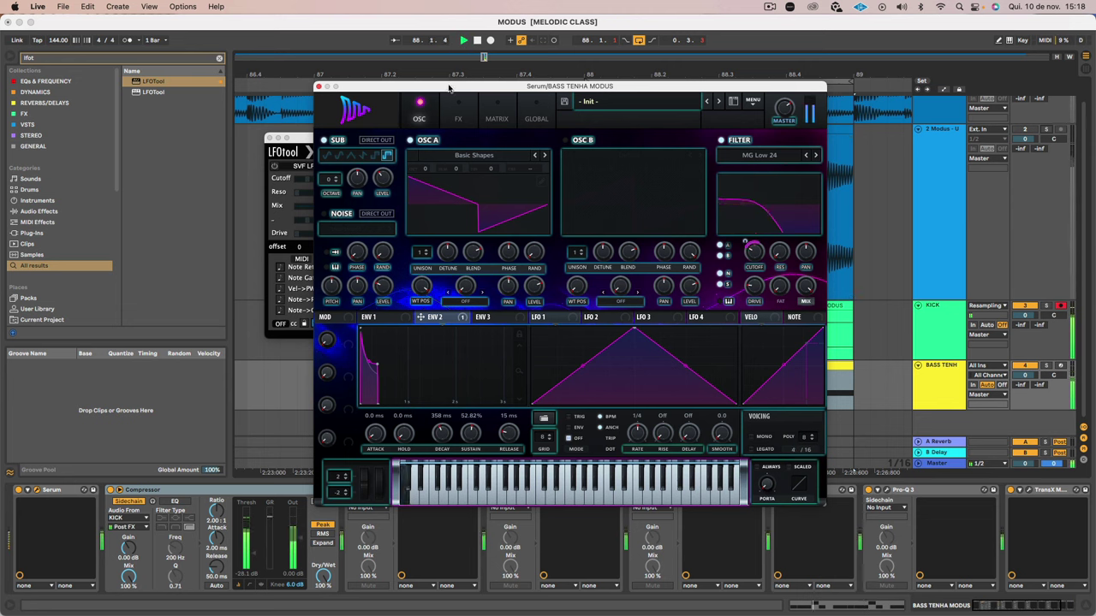
{"action": "key", "text": "space"}
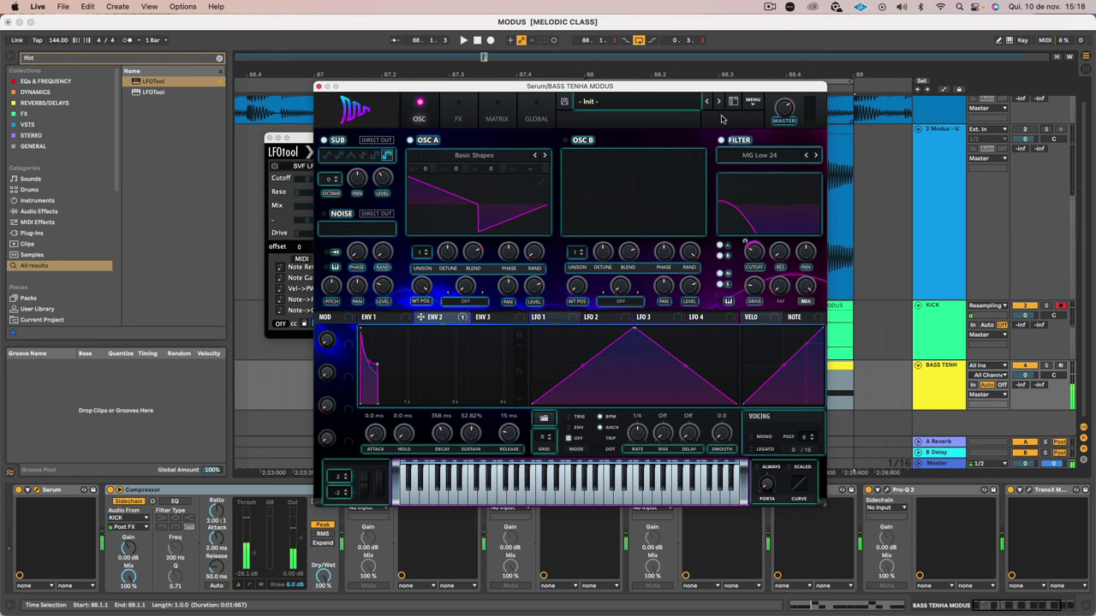
{"action": "key", "text": "space"}
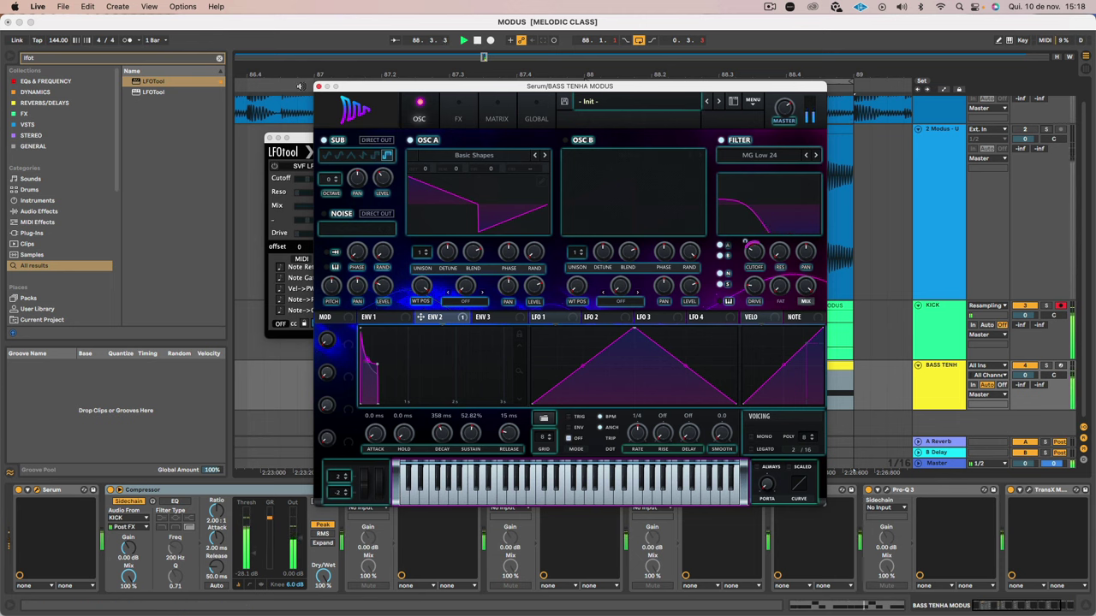
{"action": "left_click", "coordinate": [318, 87]}
{"action": "key", "text": "space"}
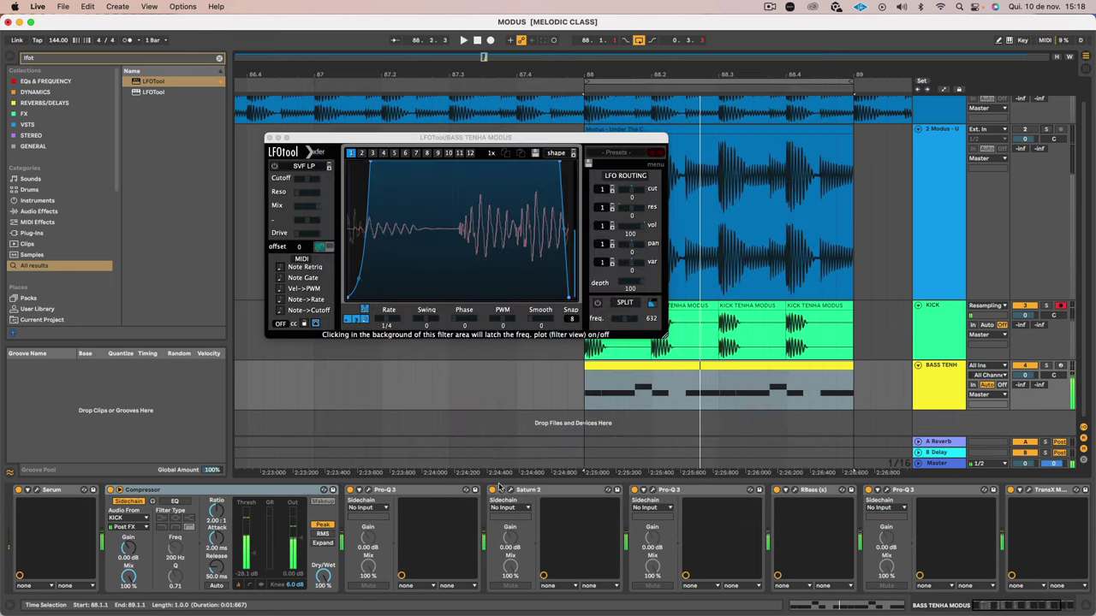
Step: Review RBass's settings in the bass device chain and close both the RBass and LFOTool windows
{"action": "left_click", "coordinate": [546, 498]}
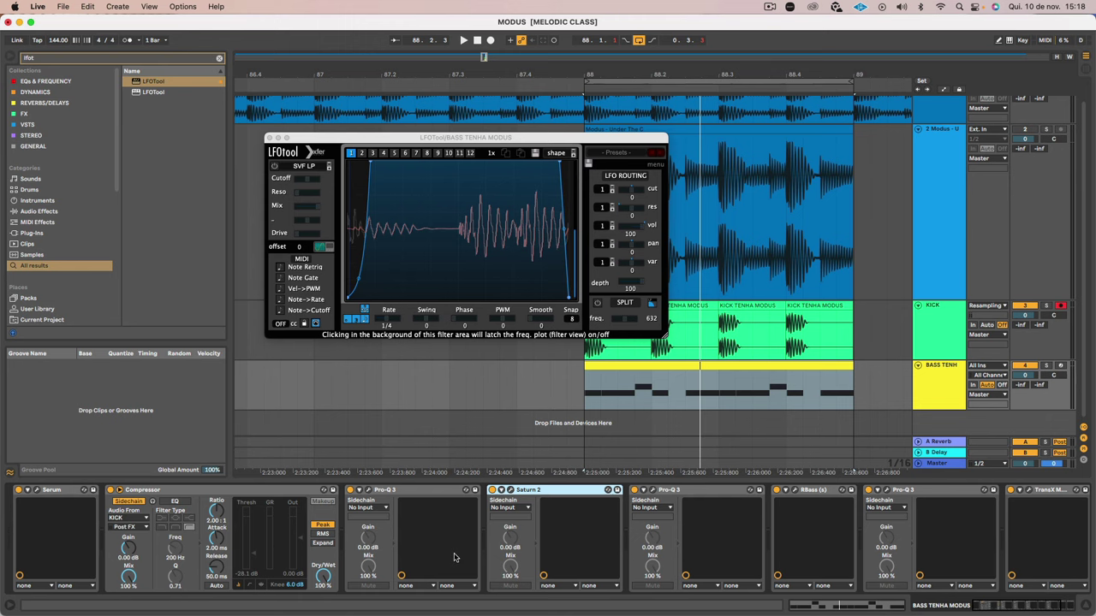
{"action": "left_click", "coordinate": [824, 496]}
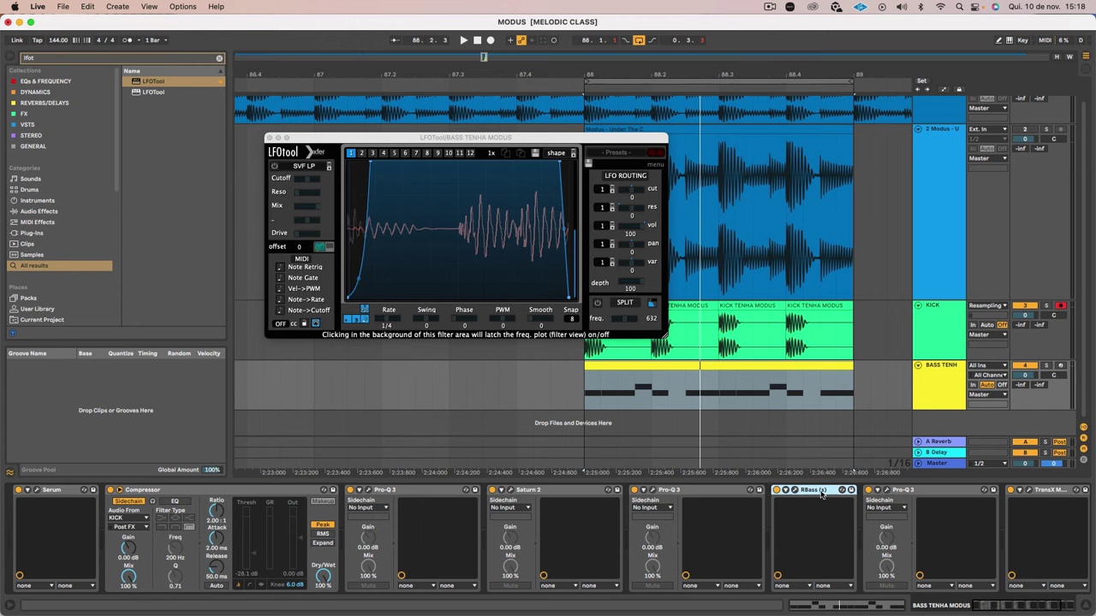
{"action": "left_click", "coordinate": [793, 491]}
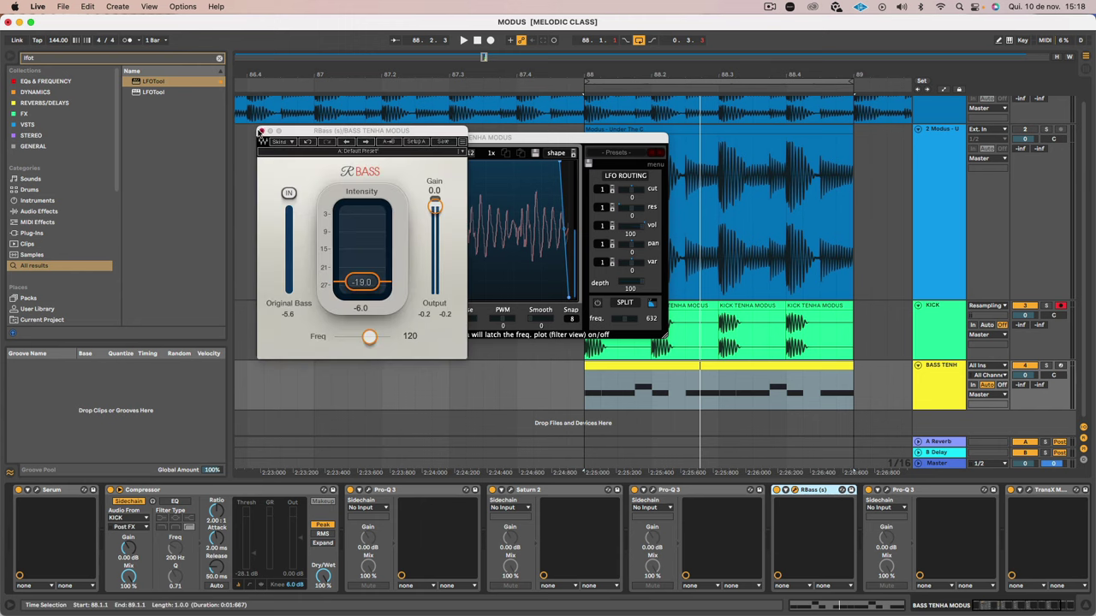
{"action": "left_click", "coordinate": [260, 131]}
{"action": "left_click", "coordinate": [268, 138]}
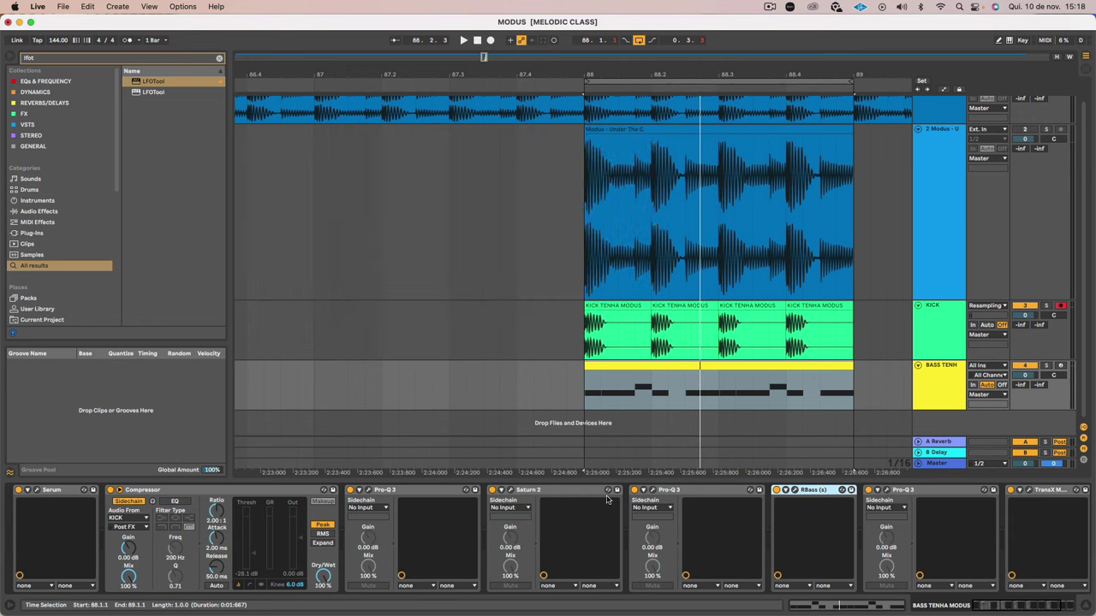
Step: Review TransX Multi's settings, close its window, and go over Saturn 2, TransX Multi and RBass in the bass chain
{"action": "left_click", "coordinate": [1032, 490]}
{"action": "left_click", "coordinate": [1028, 491]}
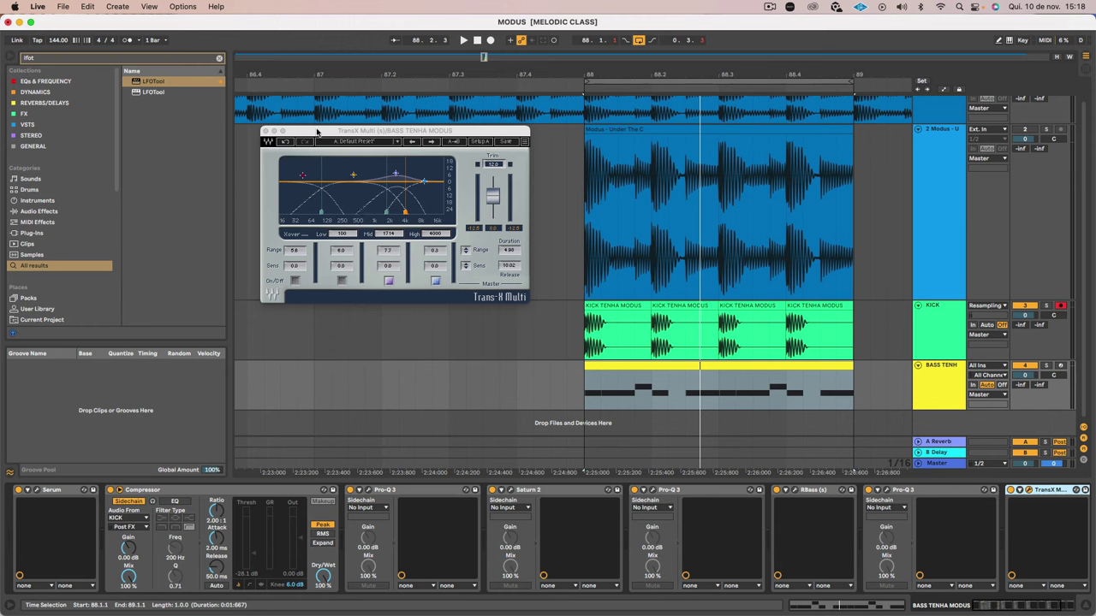
{"action": "left_click", "coordinate": [265, 133]}
{"action": "left_click", "coordinate": [528, 491]}
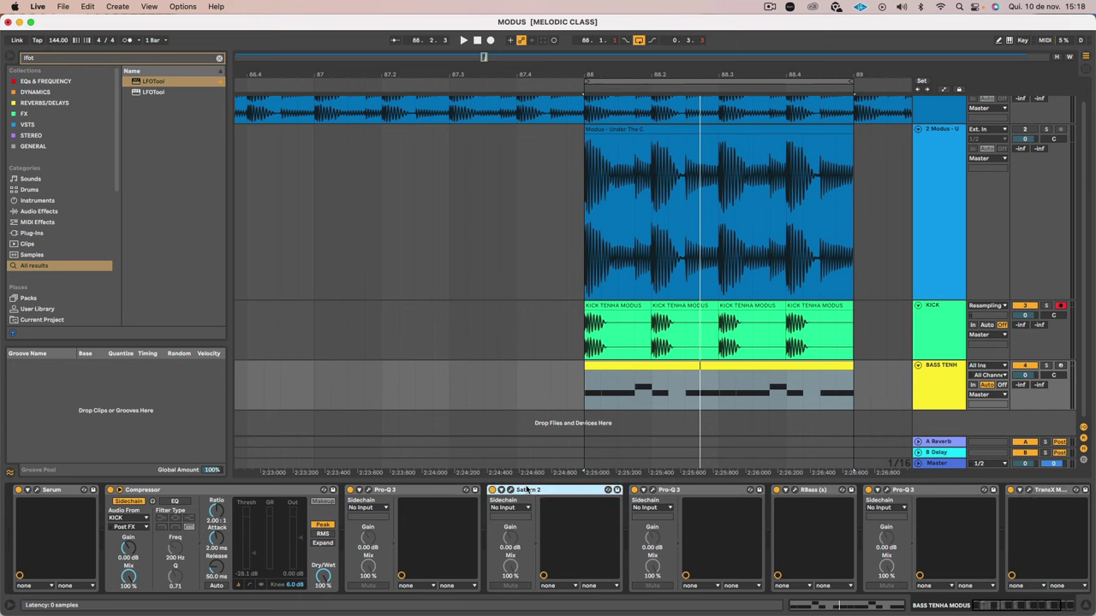
{"action": "left_click", "coordinate": [1049, 491]}
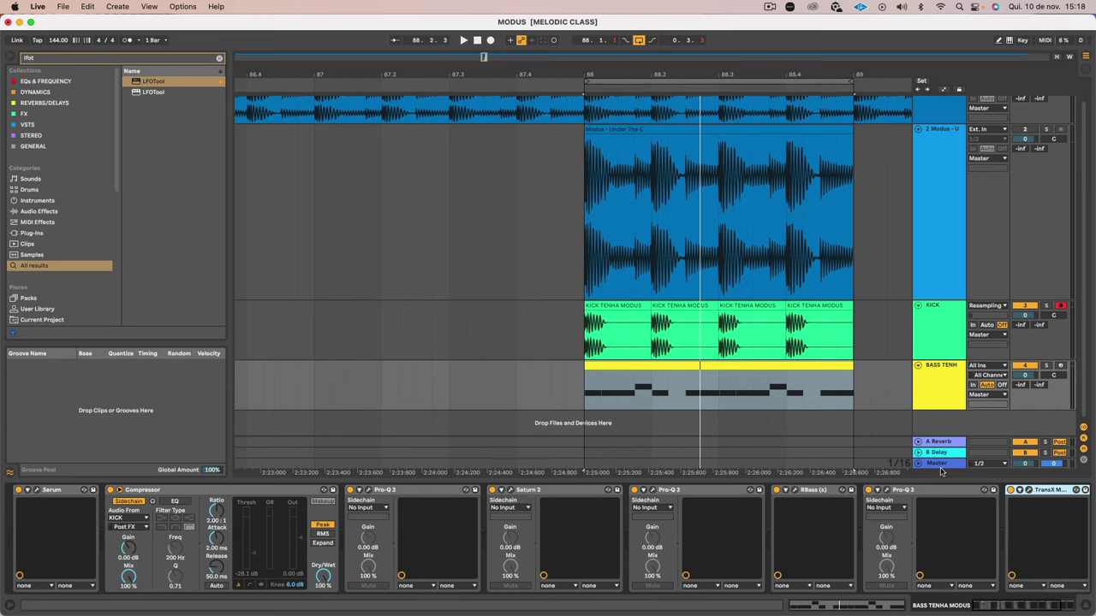
{"action": "left_click", "coordinate": [812, 492]}
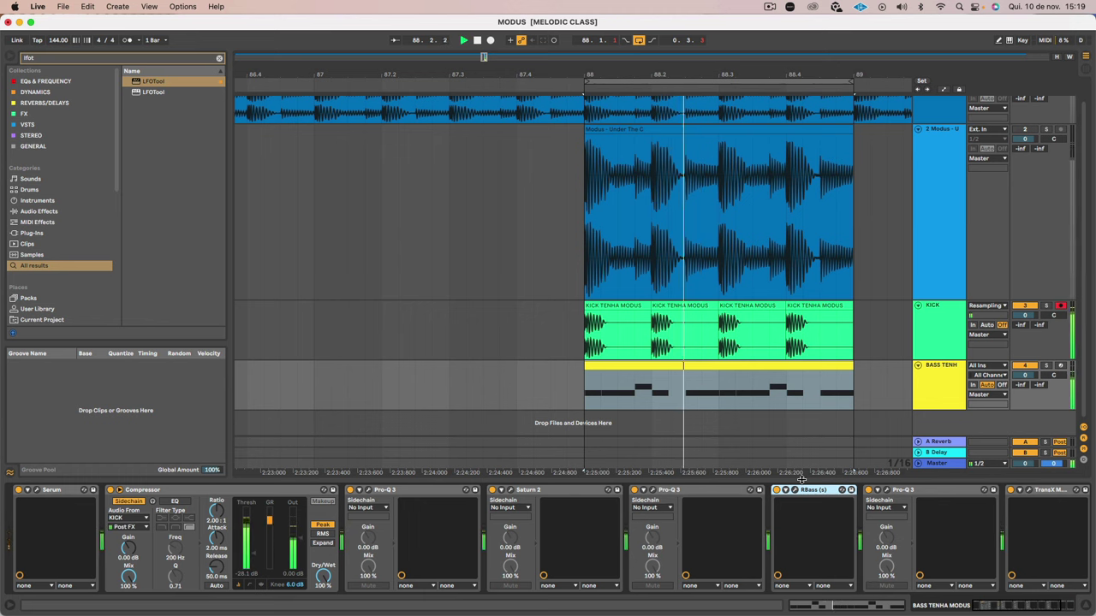
Step: Select the bass track and compare the kick and bass with the second Modus track, leaving that track soloed
{"action": "left_click", "coordinate": [955, 392]}
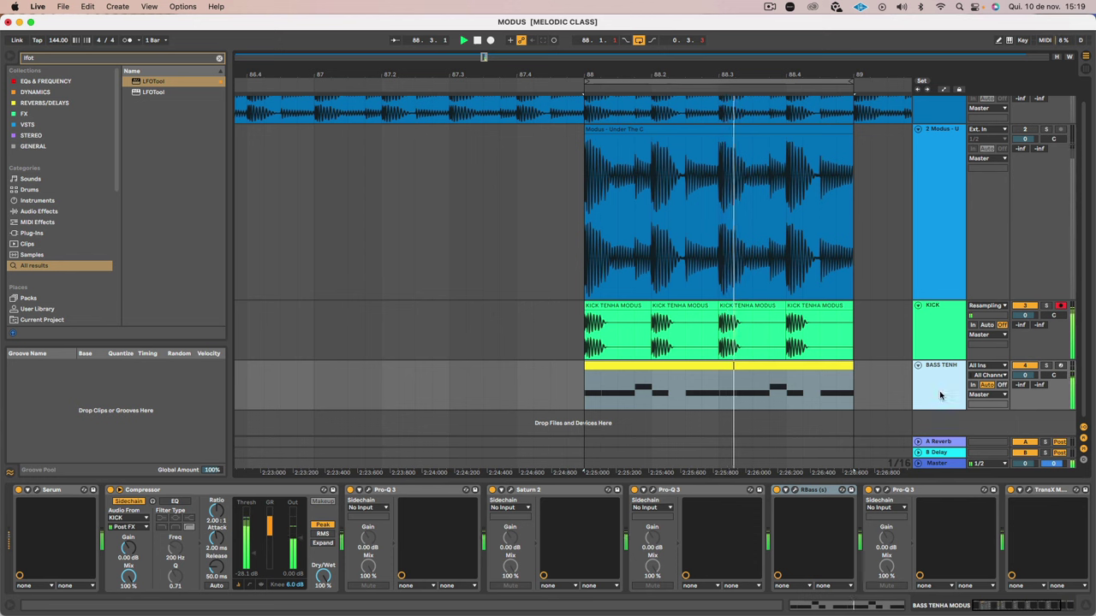
{"action": "left_click", "coordinate": [1047, 131]}
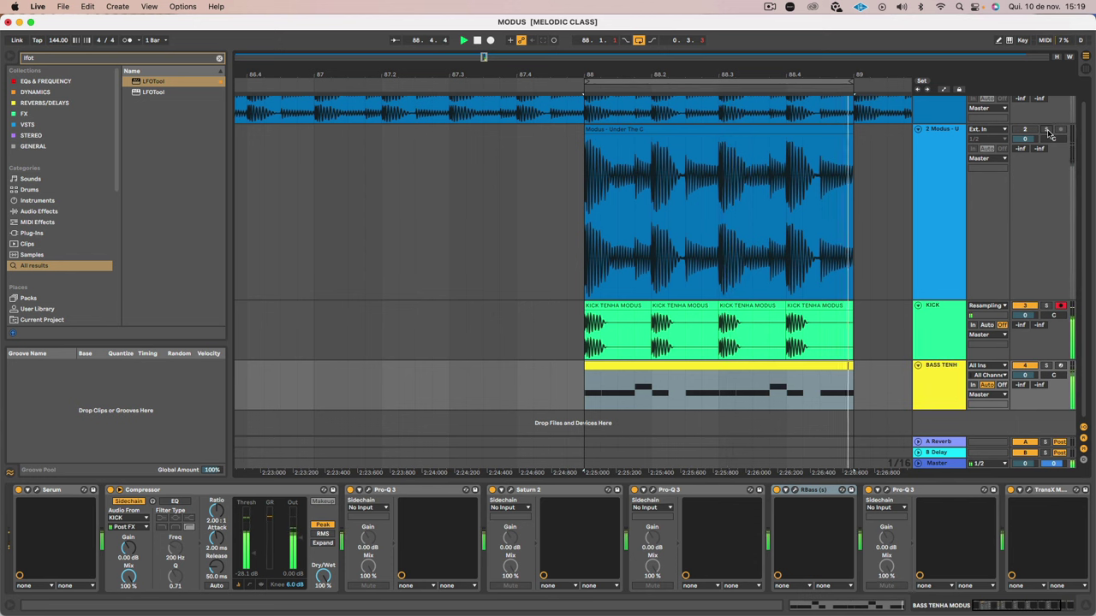
{"action": "left_click", "coordinate": [1046, 130]}
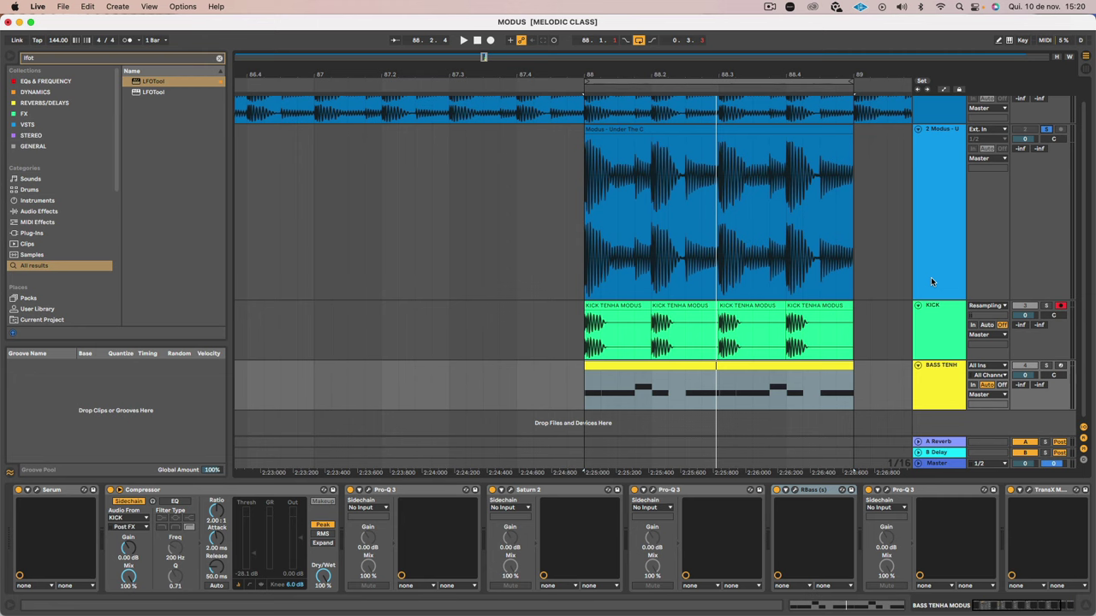
Step: Open the first Pro-Q 3 on the bass track and add a 0 dB bell at about 336 Hz with Q 6.191
{"action": "left_click", "coordinate": [368, 491]}
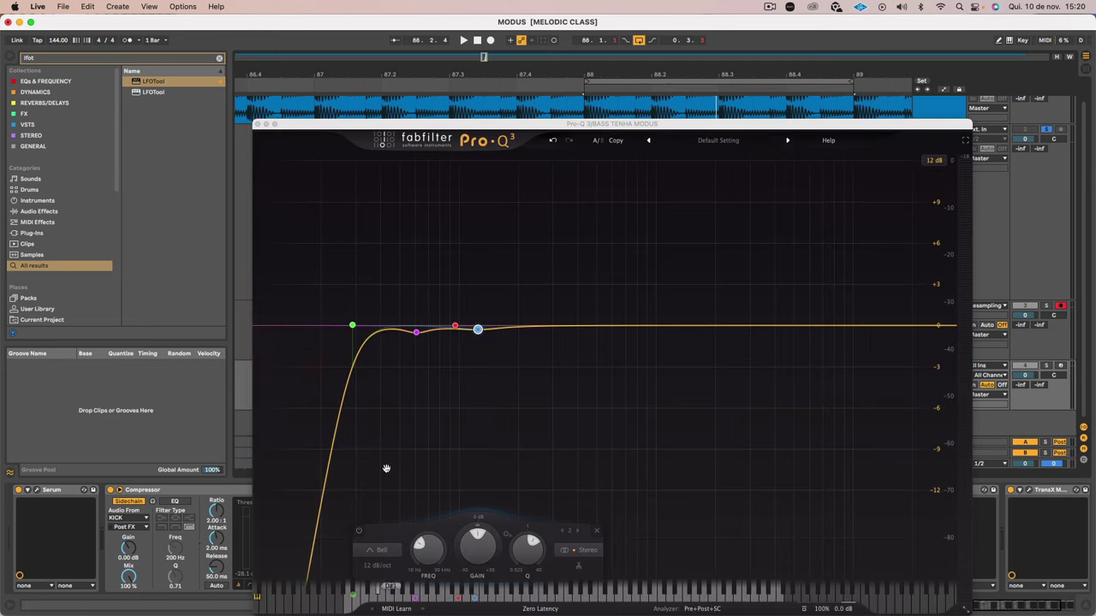
{"action": "left_click", "coordinate": [563, 331]}
{"action": "scroll", "coordinate": [563, 334], "scroll_direction": "up", "scroll_amount": 5}
{"action": "left_click_drag", "start_coordinate": [563, 334], "coordinate": [561, 327]}
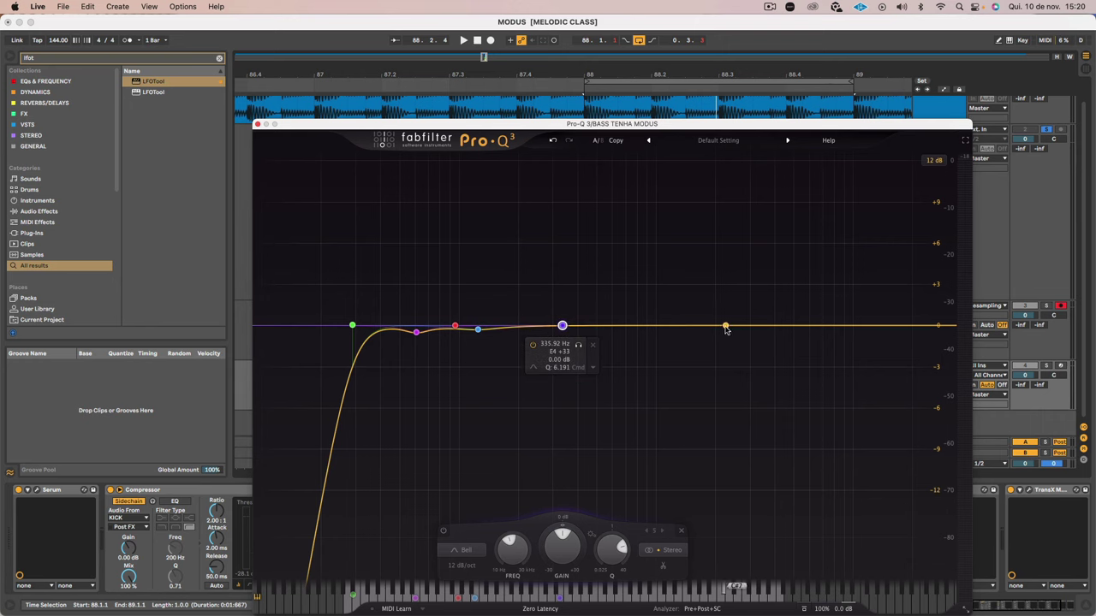
Step: Add narrow Pro-Q 3 bells at about 1485 Hz (+0.33 dB) and 2430 Hz (-0.31 dB), and close the plug-in window
{"action": "left_click_drag", "start_coordinate": [727, 327], "coordinate": [690, 322]}
{"action": "scroll", "coordinate": [736, 331], "scroll_direction": "up", "scroll_amount": 5}
{"action": "scroll", "coordinate": [736, 334], "scroll_direction": "up", "scroll_amount": 5}
{"action": "double_click", "coordinate": [690, 329]}
{"action": "scroll", "coordinate": [689, 323], "scroll_direction": "up", "scroll_amount": 6}
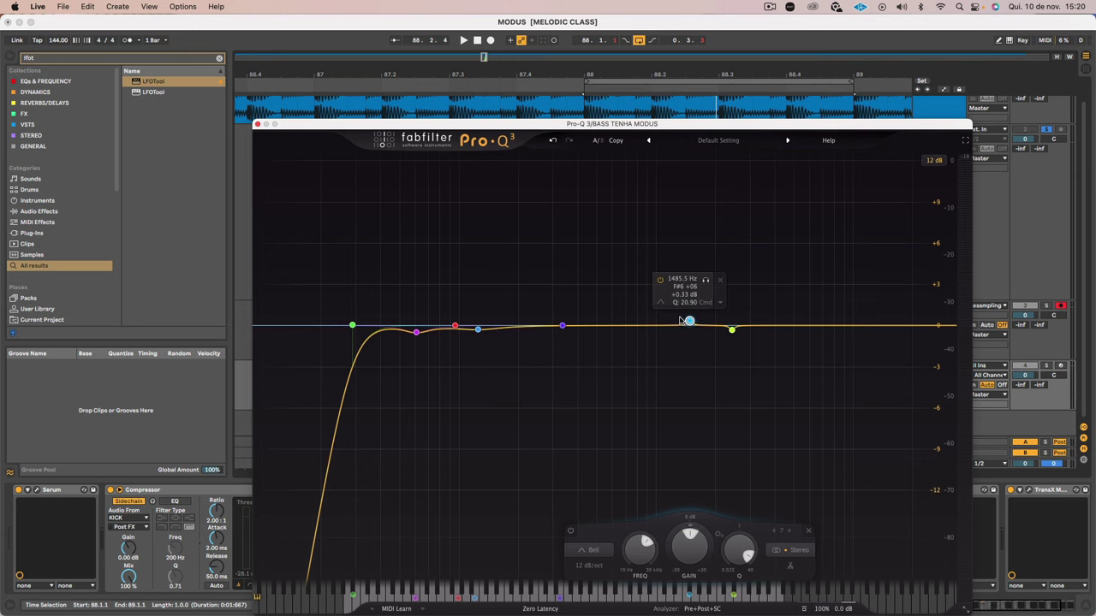
{"action": "right_click", "coordinate": [731, 329]}
{"action": "left_click", "coordinate": [586, 224]}
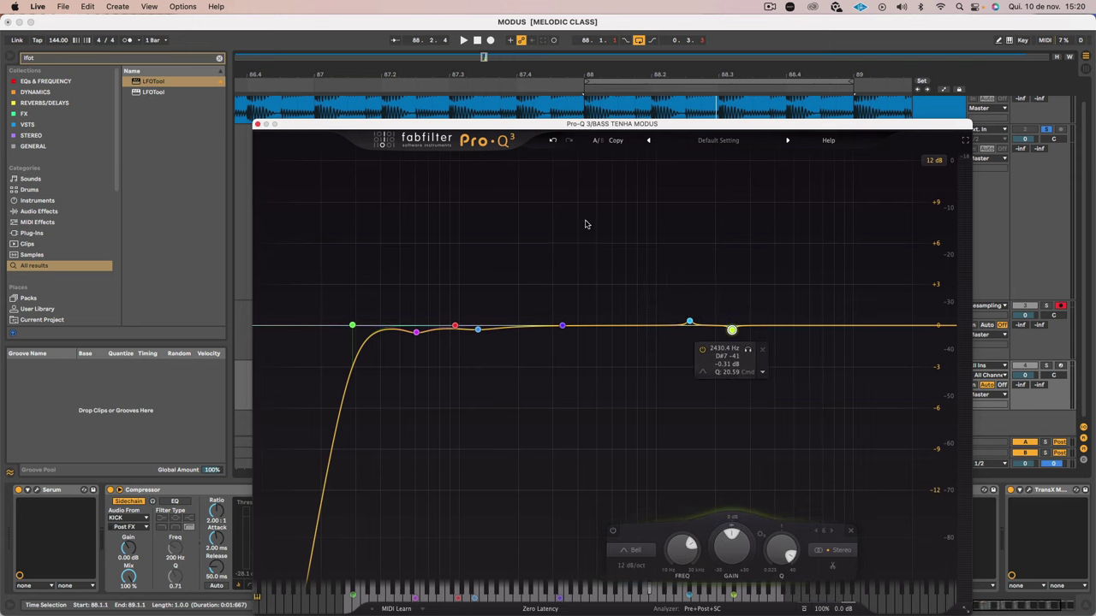
{"action": "left_click", "coordinate": [257, 125]}
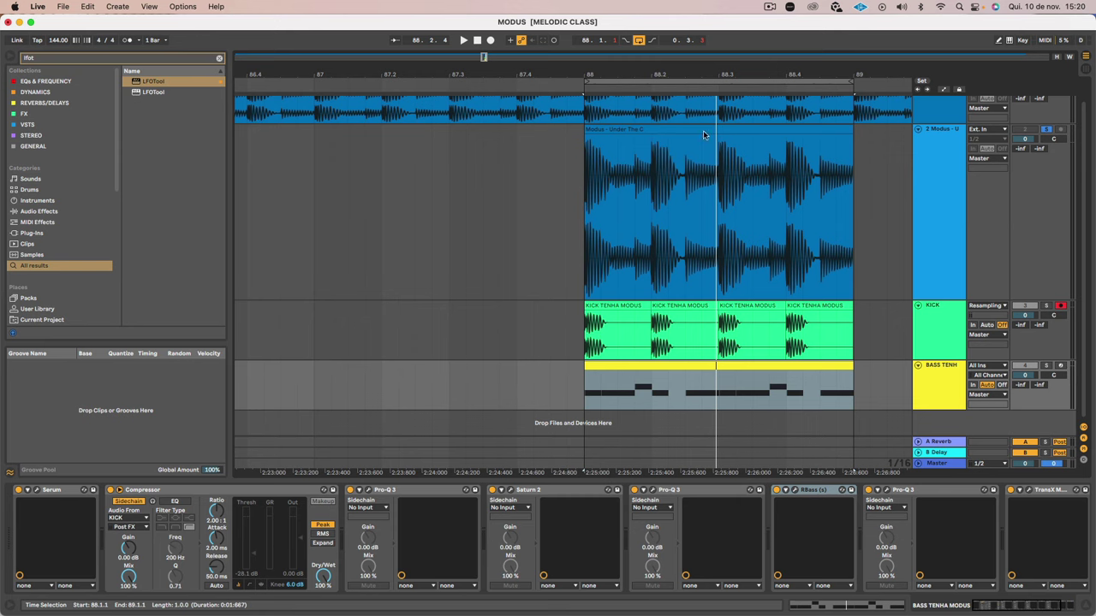
Step: Play the loop with the second Modus track soloed, reopen Serum on the bass track, and switch off oscillator A
{"action": "left_click", "coordinate": [939, 318]}
{"action": "left_click", "coordinate": [927, 384]}
{"action": "key", "text": "space"}
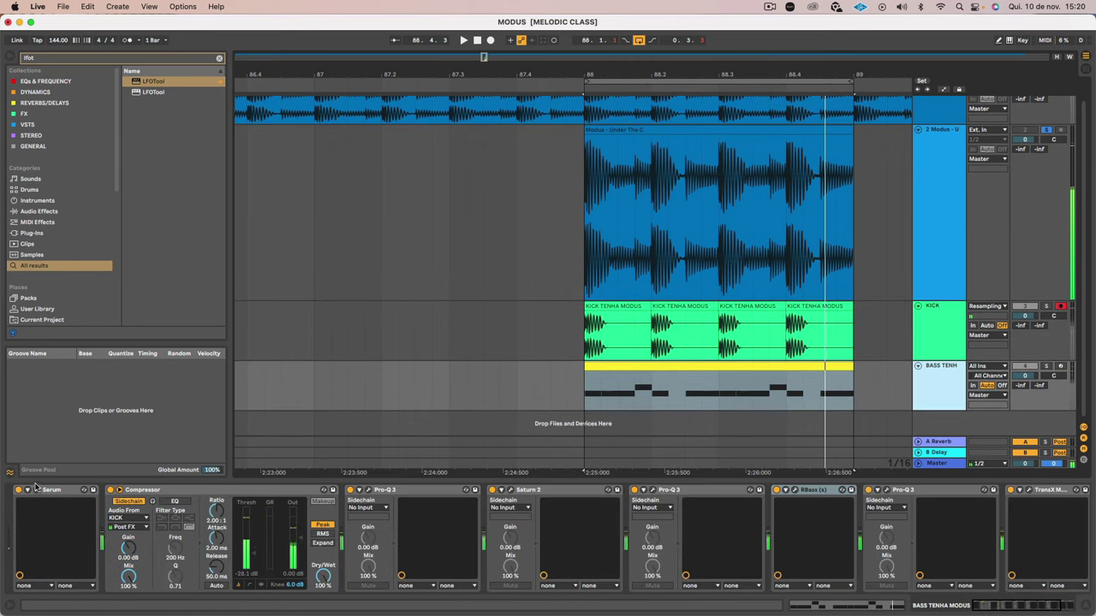
{"action": "left_click", "coordinate": [36, 489]}
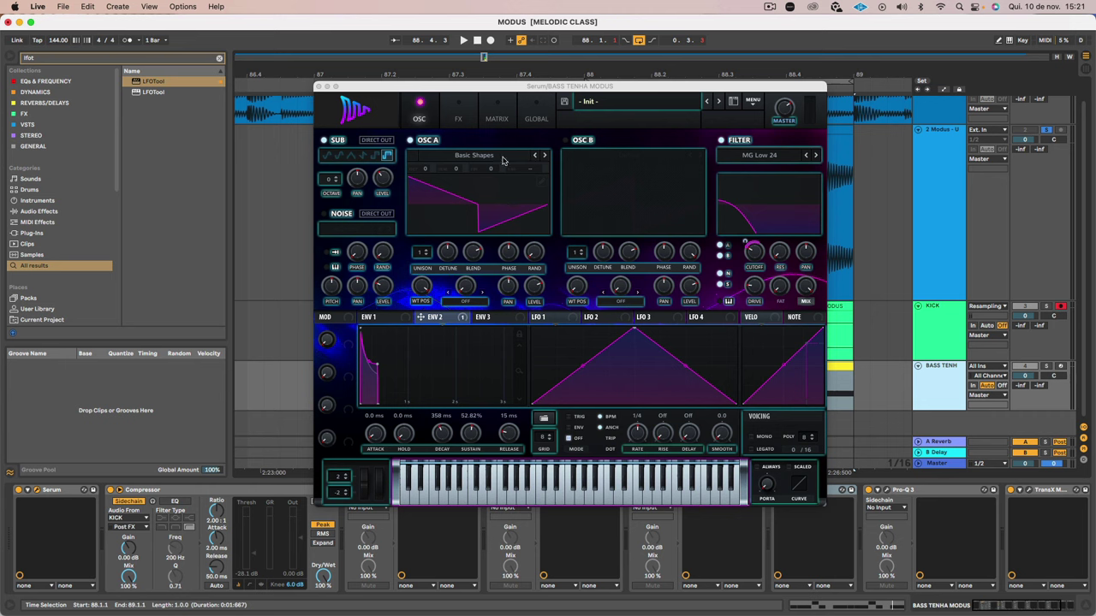
{"action": "left_click", "coordinate": [409, 141]}
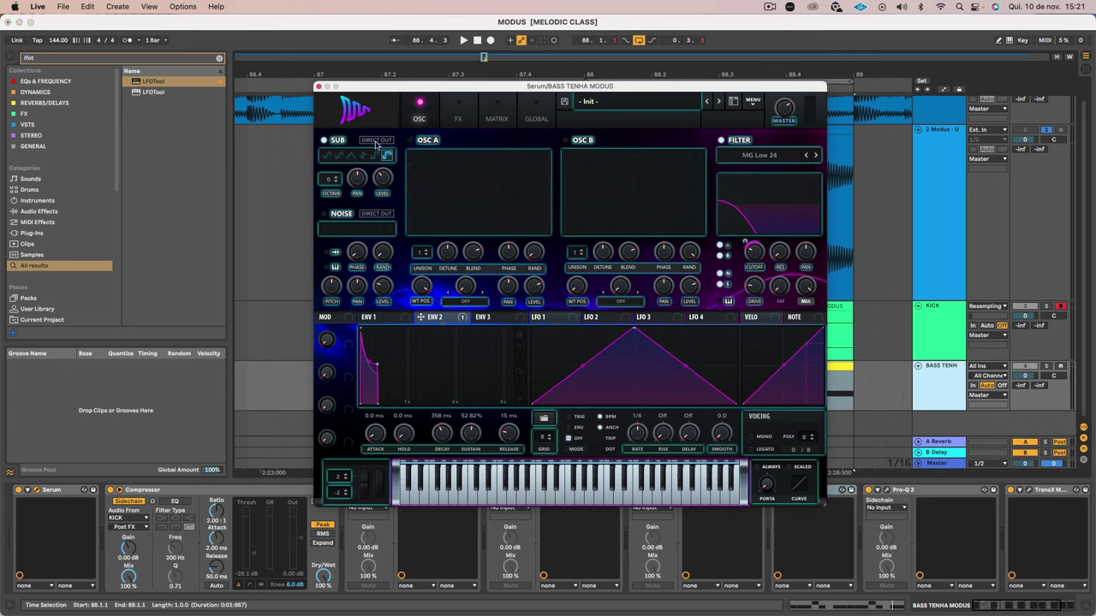
Step: Unsolo the second Modus track, play the loop with the bass, and switch on oscillator B in Serum
{"action": "left_click", "coordinate": [1046, 130]}
{"action": "key", "text": "space"}
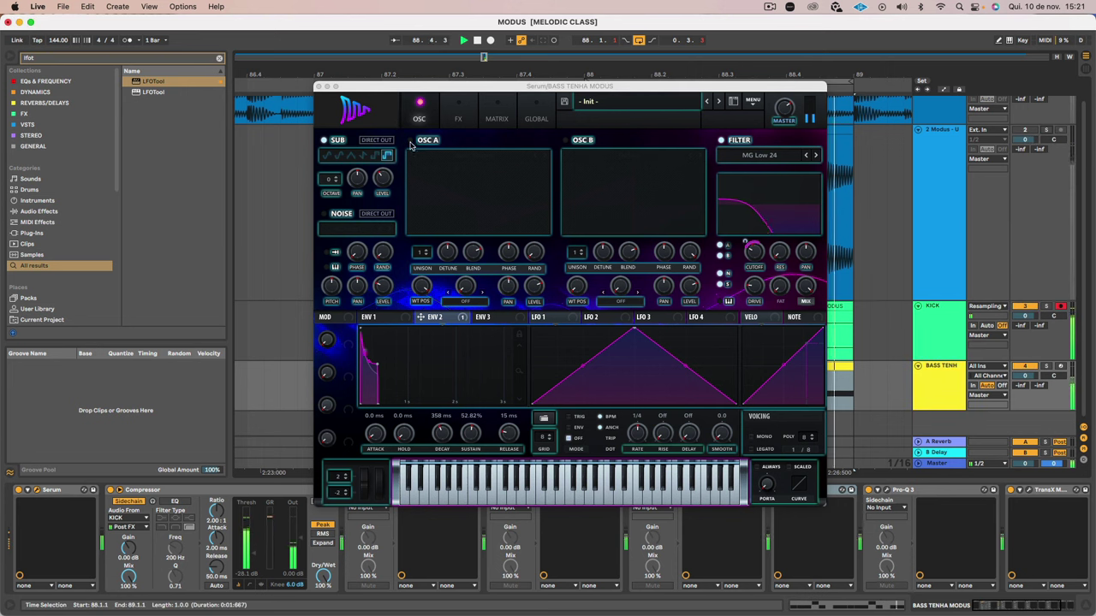
{"action": "left_click", "coordinate": [565, 140]}
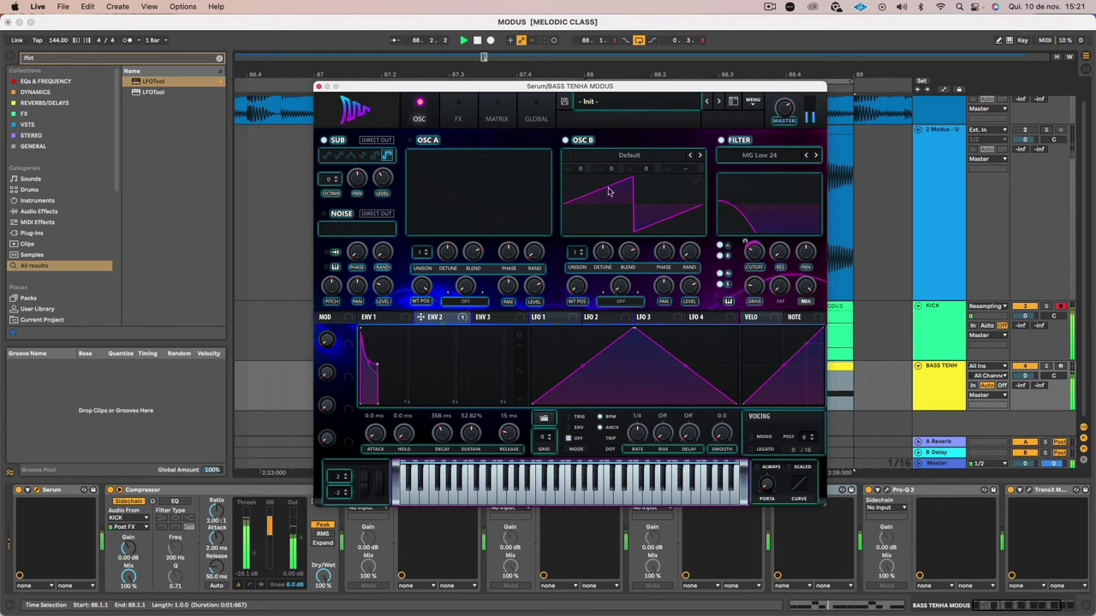
{"action": "key", "text": "space"}
Step: Load the Juno - Square wavetable from Mercurial Analog Tones into oscillator B and play the loop
{"action": "left_click", "coordinate": [651, 155]}
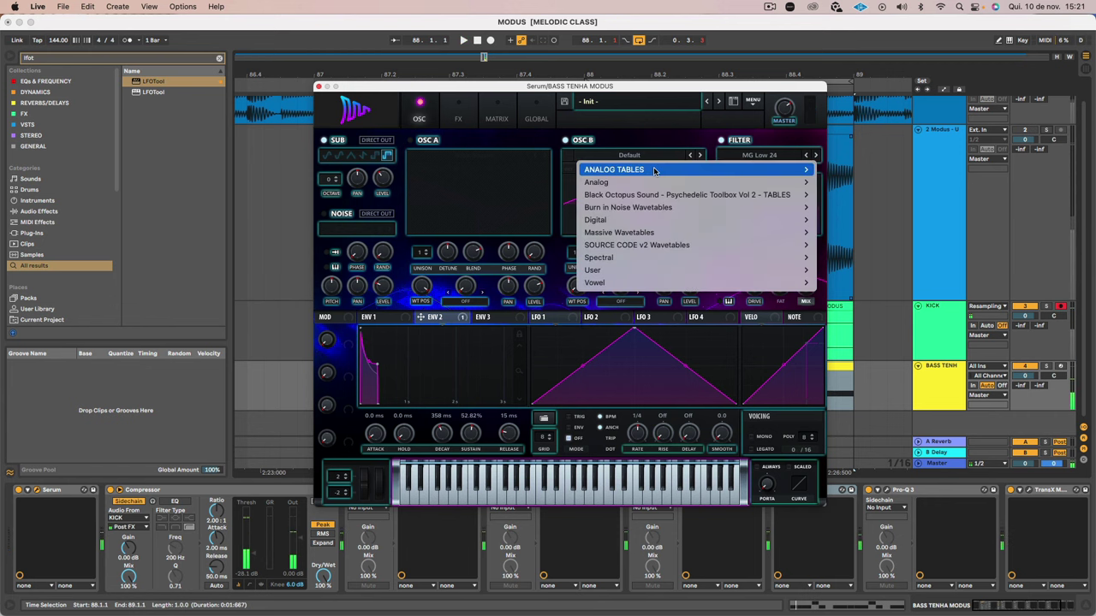
{"action": "mouse_move", "coordinate": [654, 171]}
{"action": "mouse_move", "coordinate": [882, 178]}
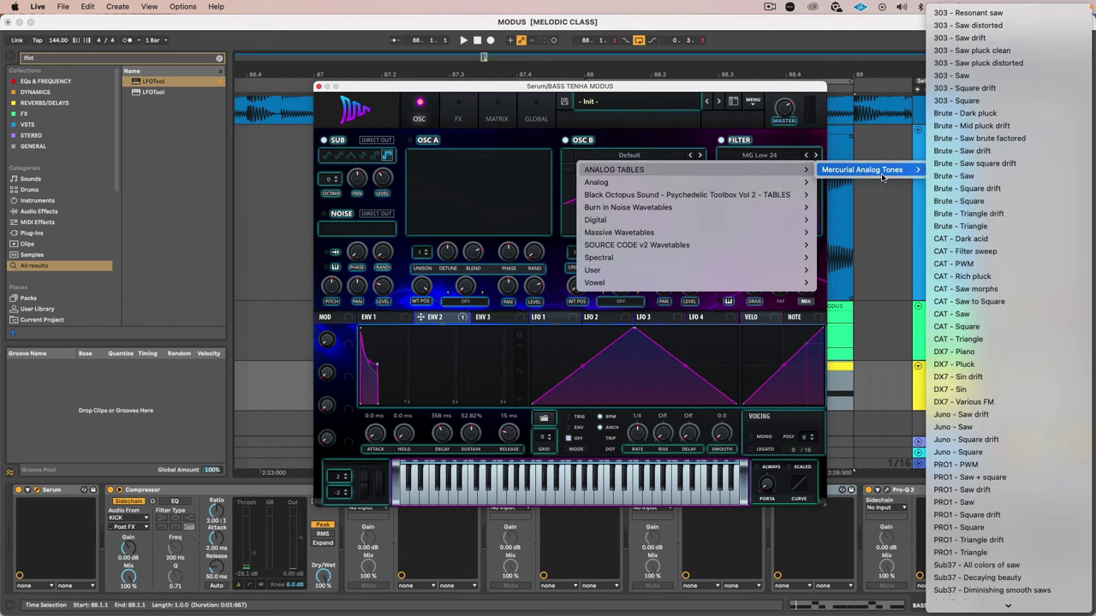
{"action": "scroll", "coordinate": [1036, 258], "scroll_direction": "down", "scroll_amount": 2}
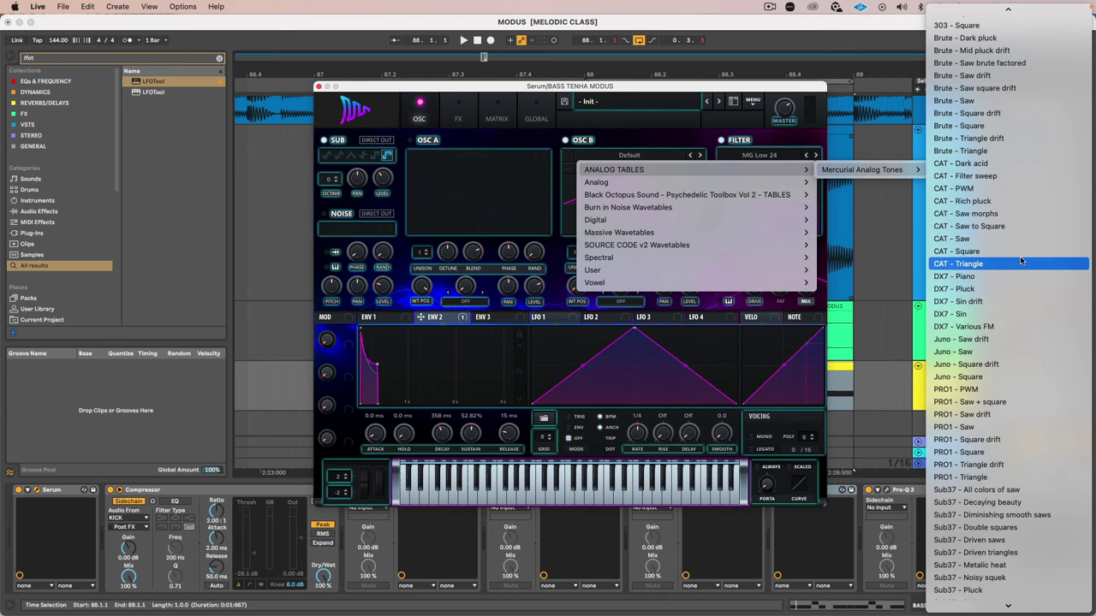
{"action": "left_click", "coordinate": [1029, 376]}
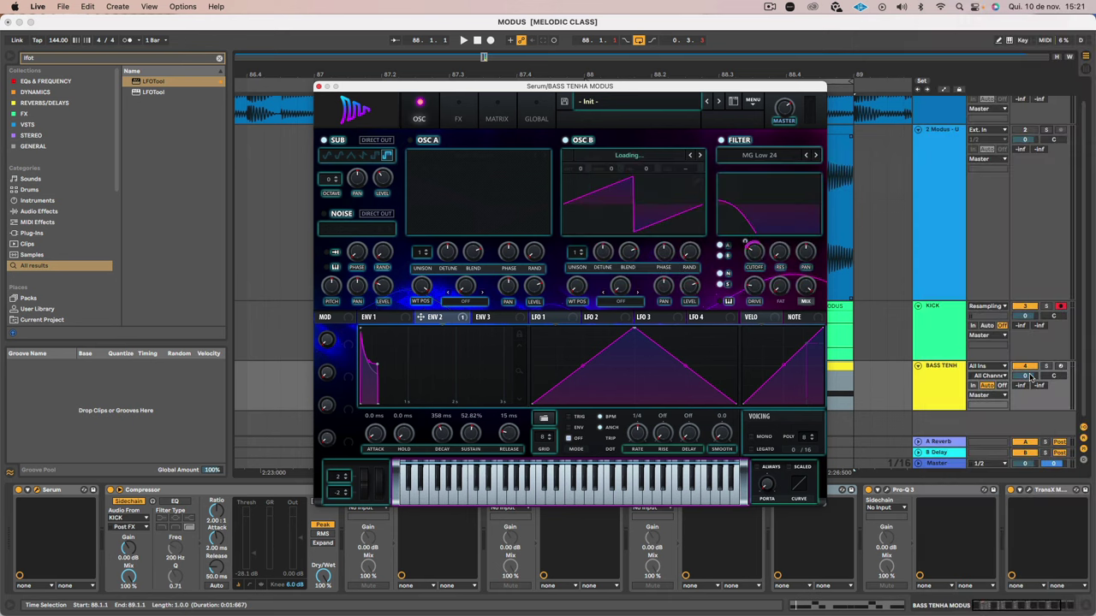
{"action": "key", "text": "space"}
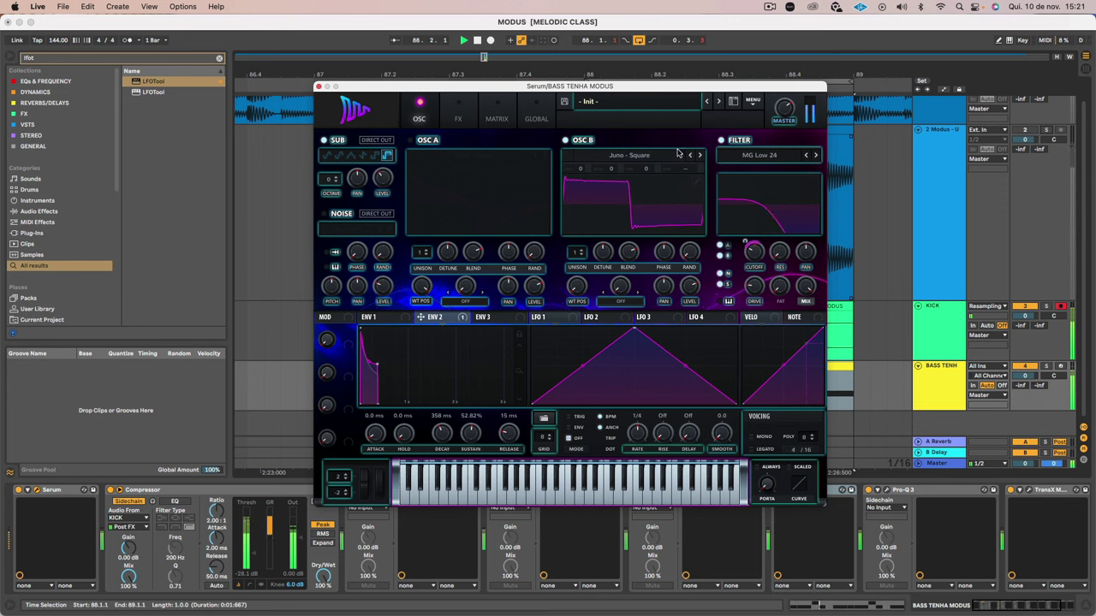
Step: Load Sub37 - Square drift into oscillator B and advance through the following wavetables to Sub37 - Sub bass
{"action": "left_click", "coordinate": [651, 159]}
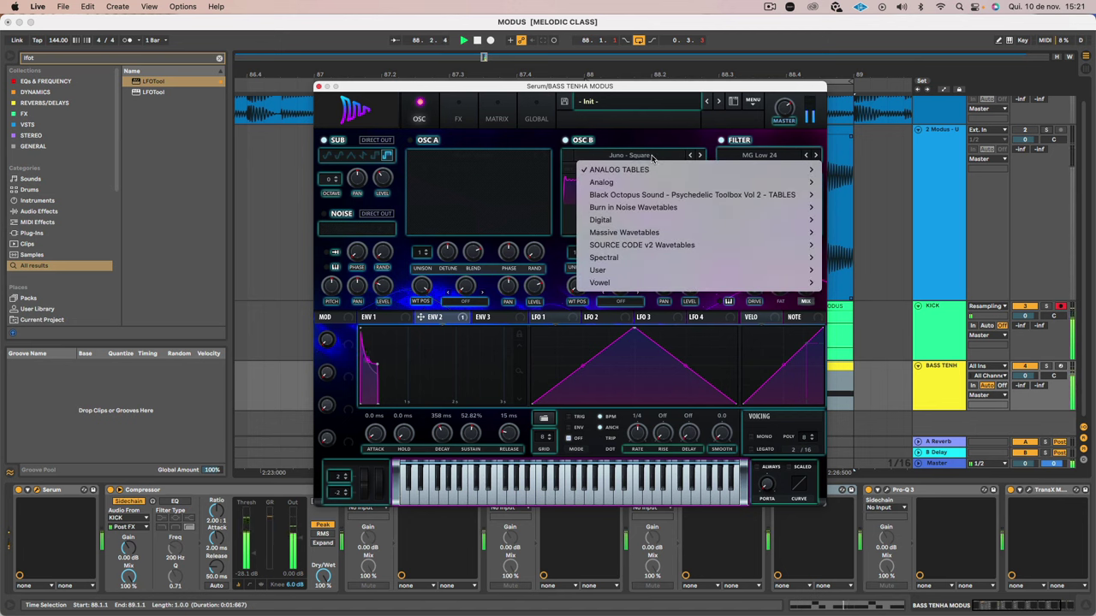
{"action": "mouse_move", "coordinate": [791, 171]}
{"action": "mouse_move", "coordinate": [891, 169]}
{"action": "scroll", "coordinate": [737, 226], "scroll_direction": "down", "scroll_amount": 5}
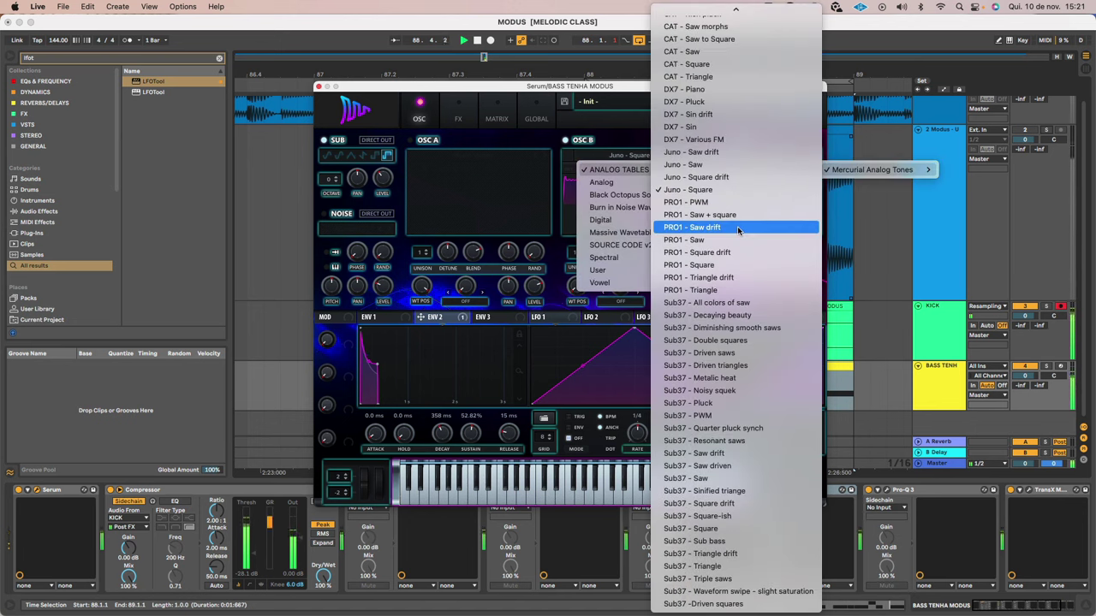
{"action": "left_click", "coordinate": [720, 504]}
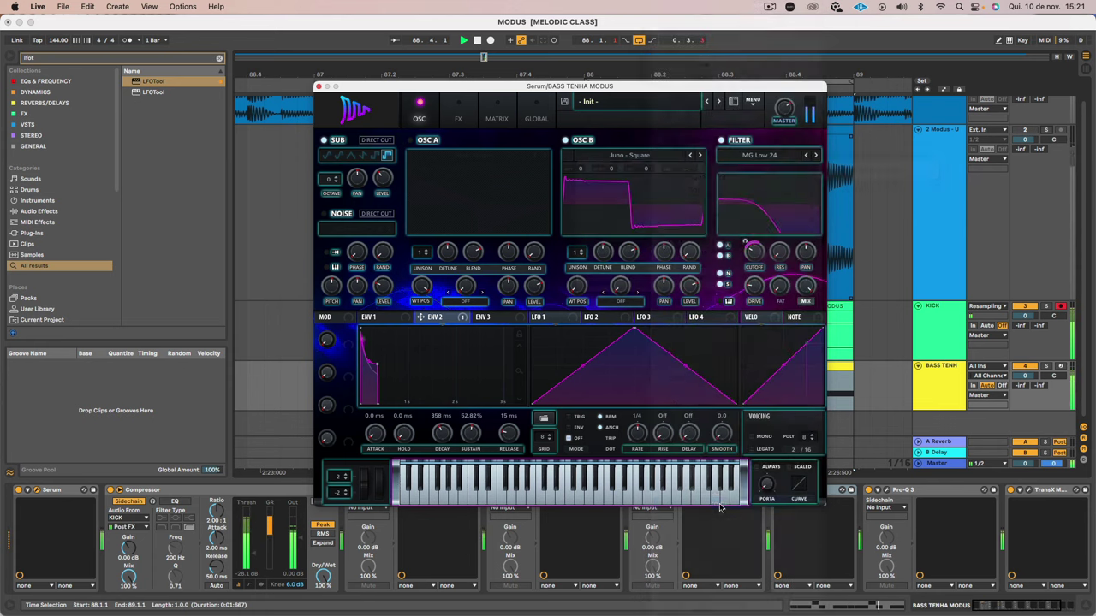
{"action": "left_click", "coordinate": [700, 156]}
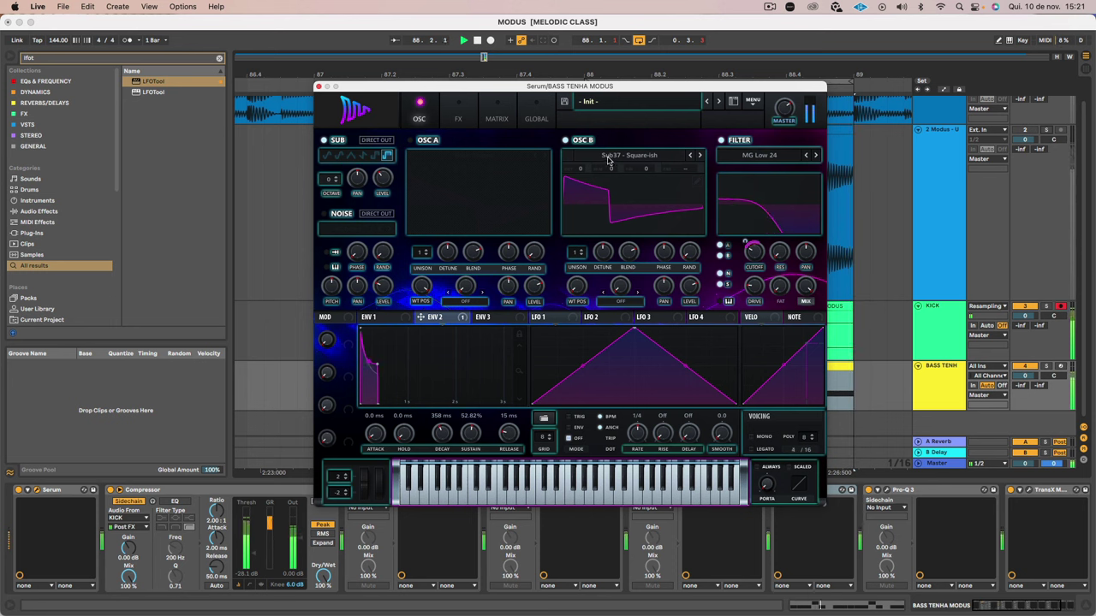
{"action": "left_click", "coordinate": [700, 155]}
{"action": "left_click", "coordinate": [699, 155]}
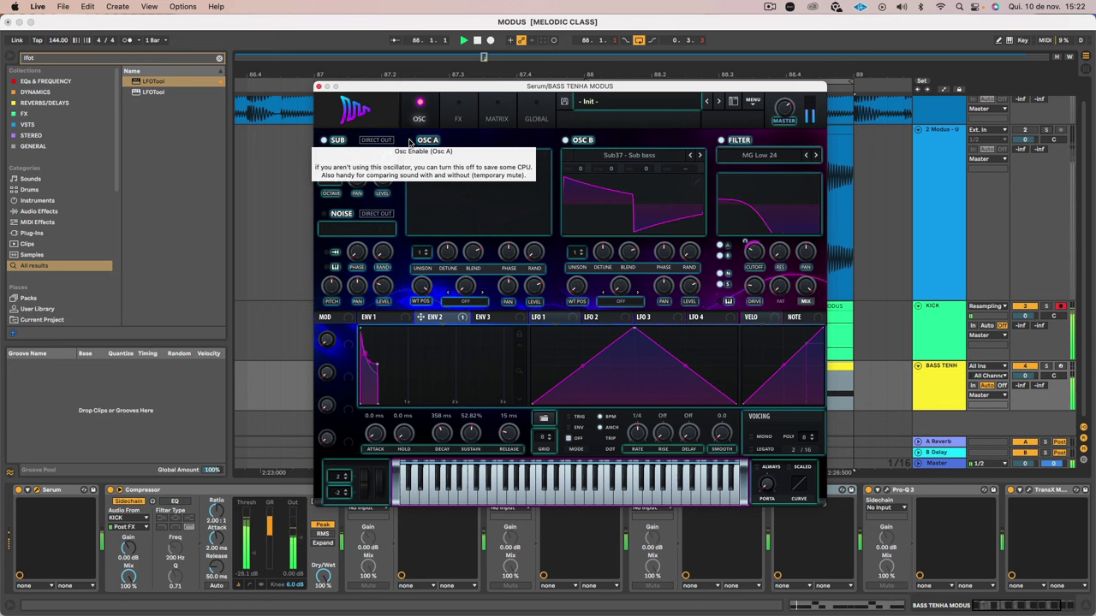
Step: Compare oscillators A and B by enabling them alternately, and audition the wavetable following Sub37 - Sub bass before returning to it
{"action": "left_click", "coordinate": [564, 140]}
{"action": "left_click", "coordinate": [410, 140]}
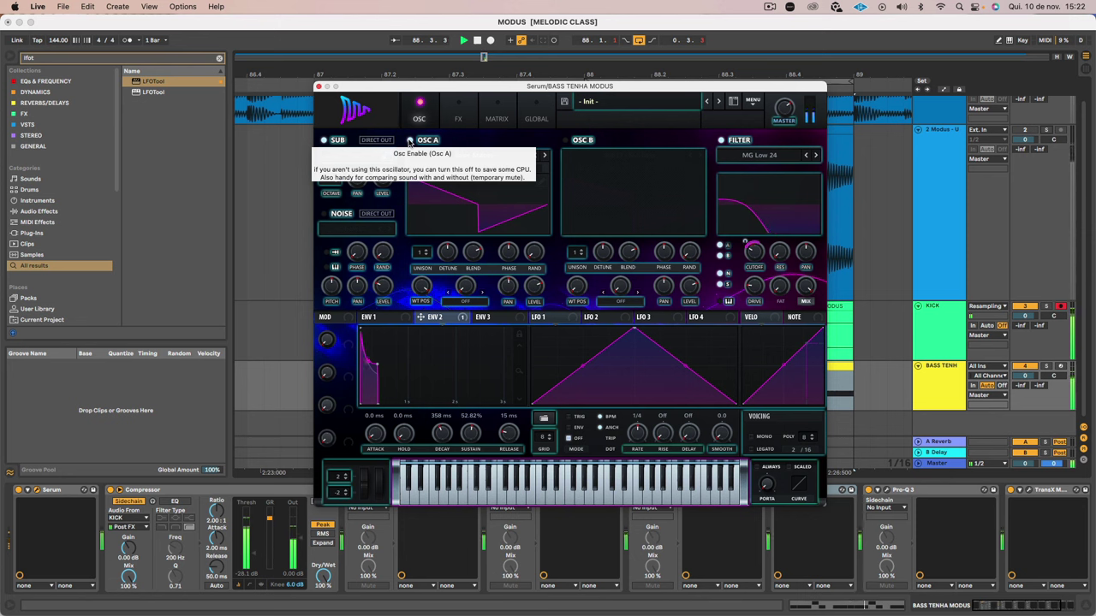
{"action": "left_click", "coordinate": [410, 141]}
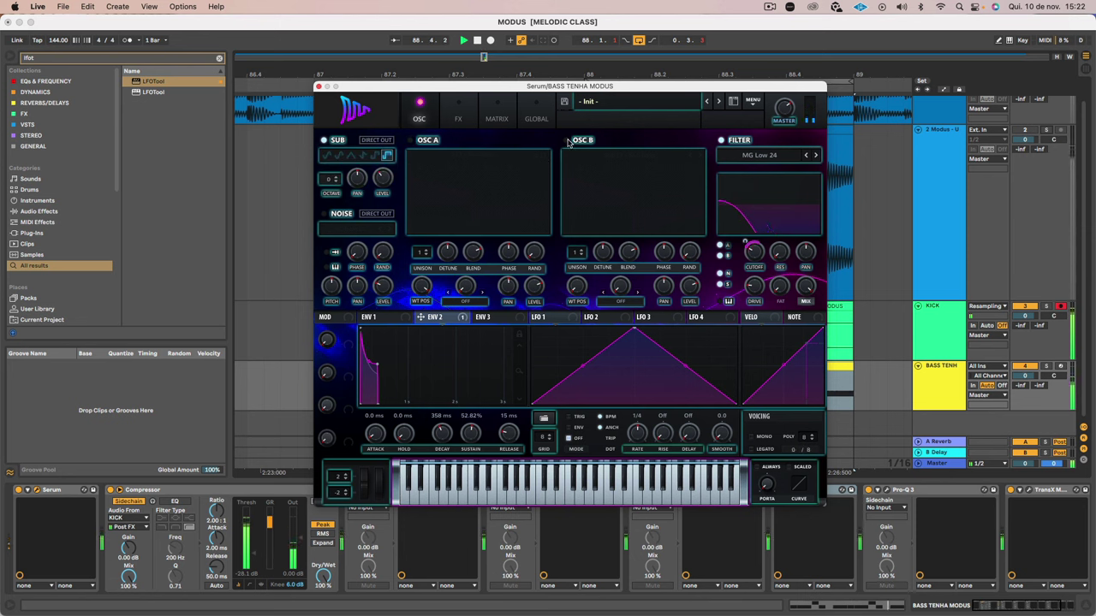
{"action": "left_click", "coordinate": [566, 141]}
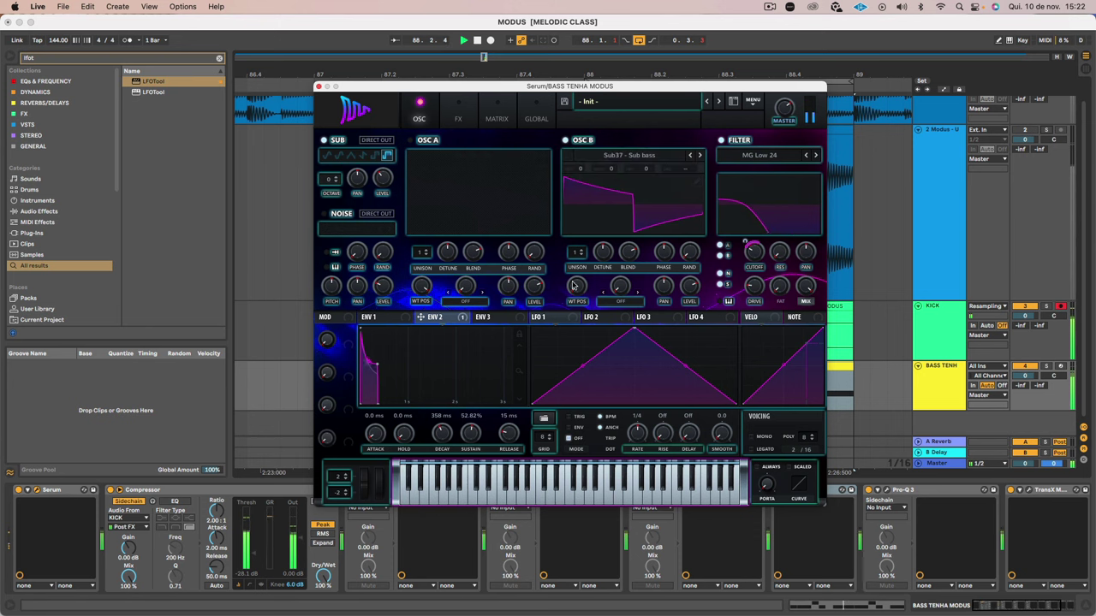
{"action": "left_click", "coordinate": [700, 155]}
{"action": "left_click", "coordinate": [690, 157]}
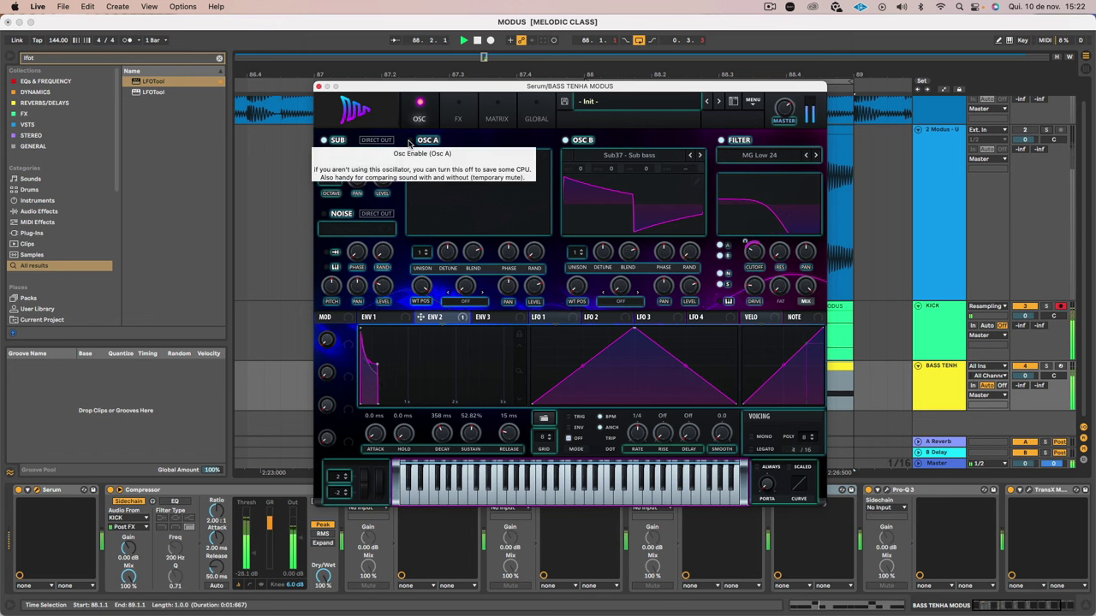
Step: Set the sub oscillator level to 21%, and switch oscillator A on and oscillator B off
{"action": "left_click_drag", "start_coordinate": [389, 222], "coordinate": [395, 210]}
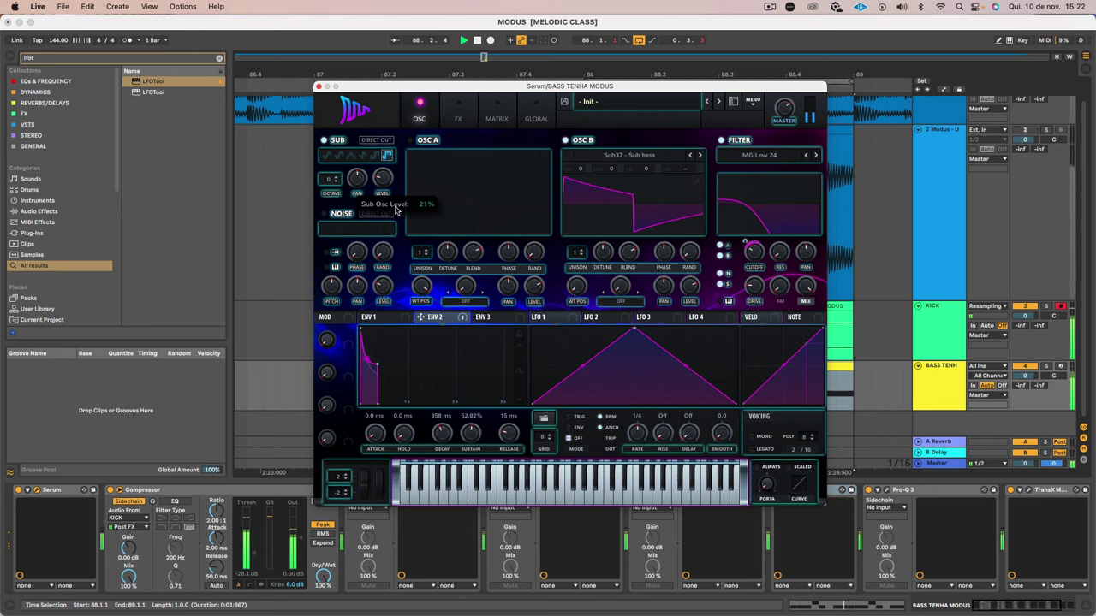
{"action": "left_click", "coordinate": [411, 141]}
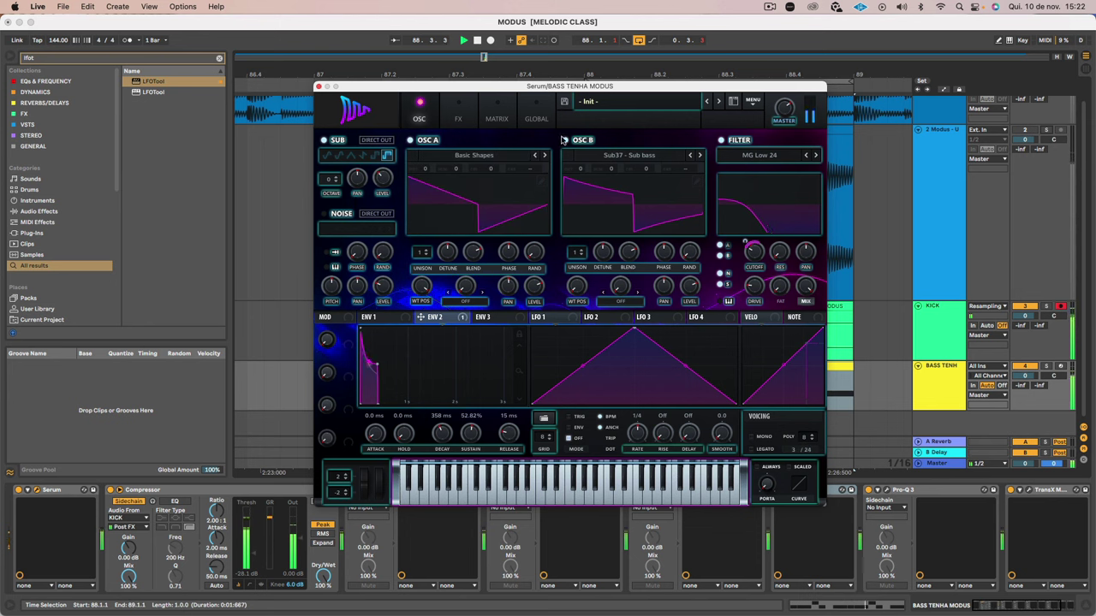
{"action": "left_click", "coordinate": [565, 141]}
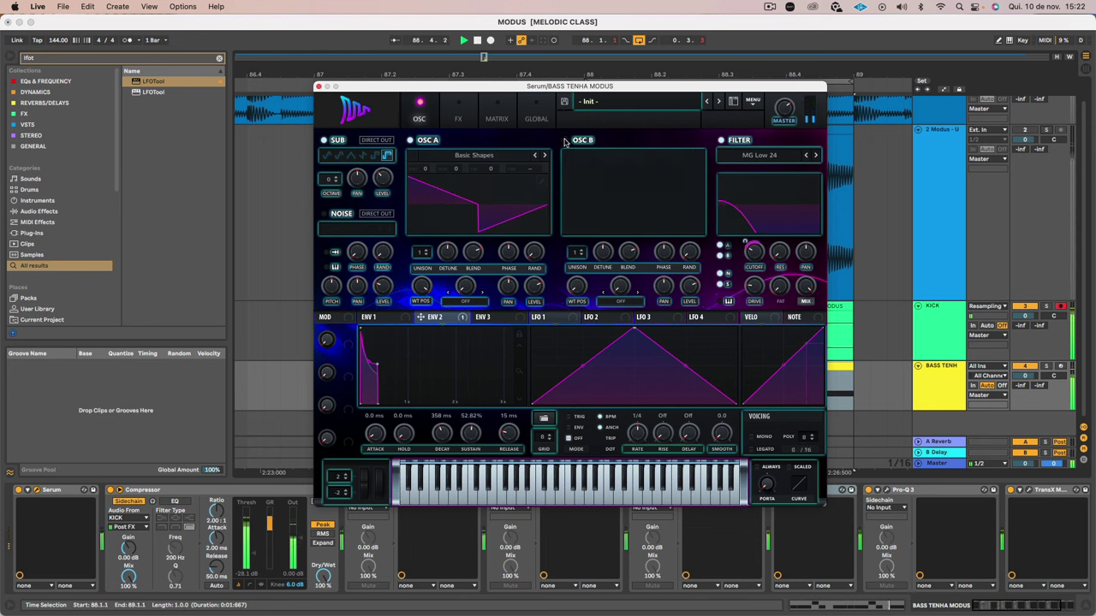